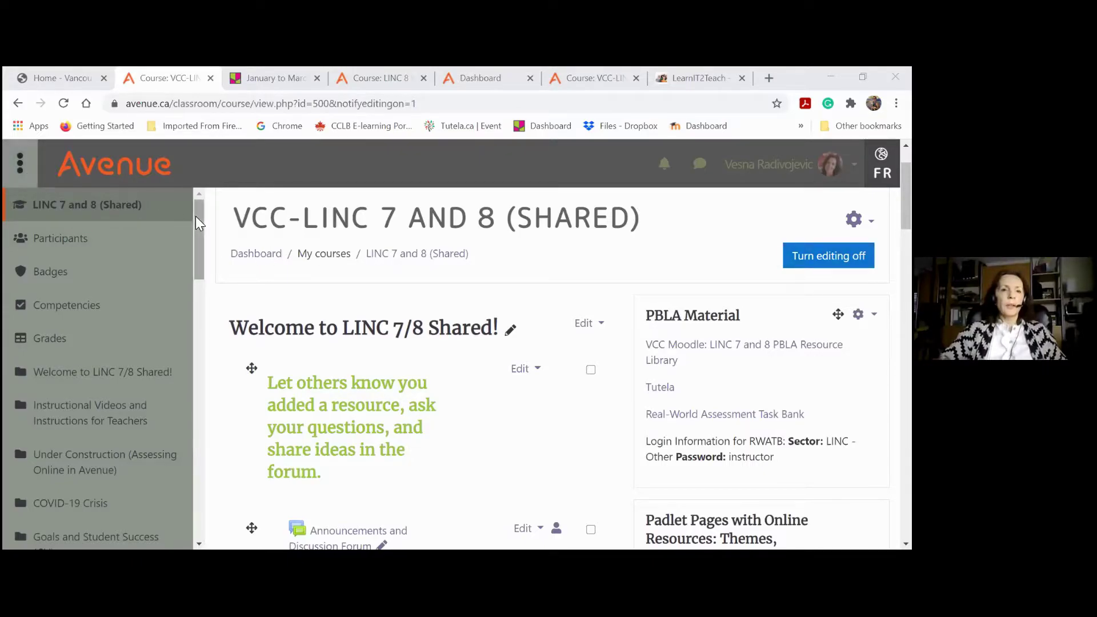
Add a Sharing Cart block to the LINC 7 and 8 (Shared) course page
drag(197, 216, 221, 490)
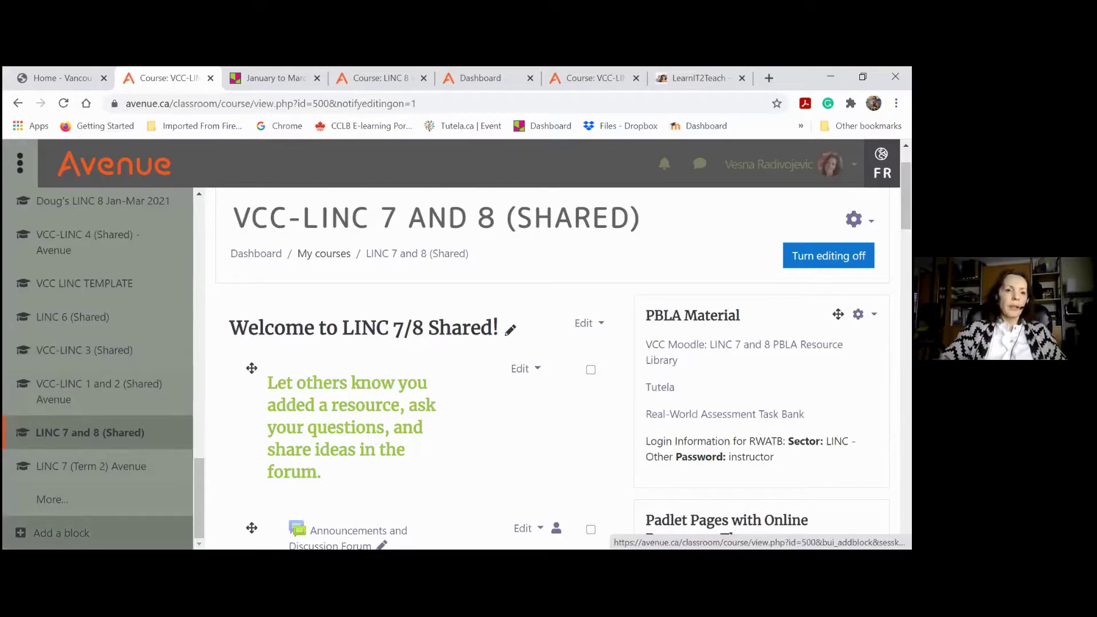
click(61, 532)
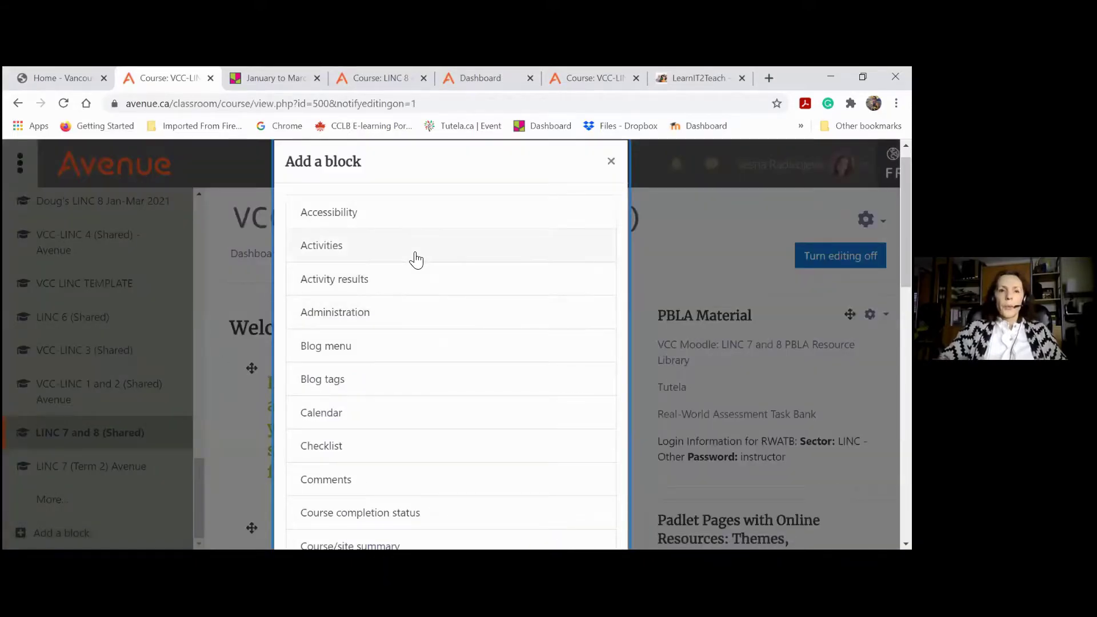
scroll(415, 260, down, 4)
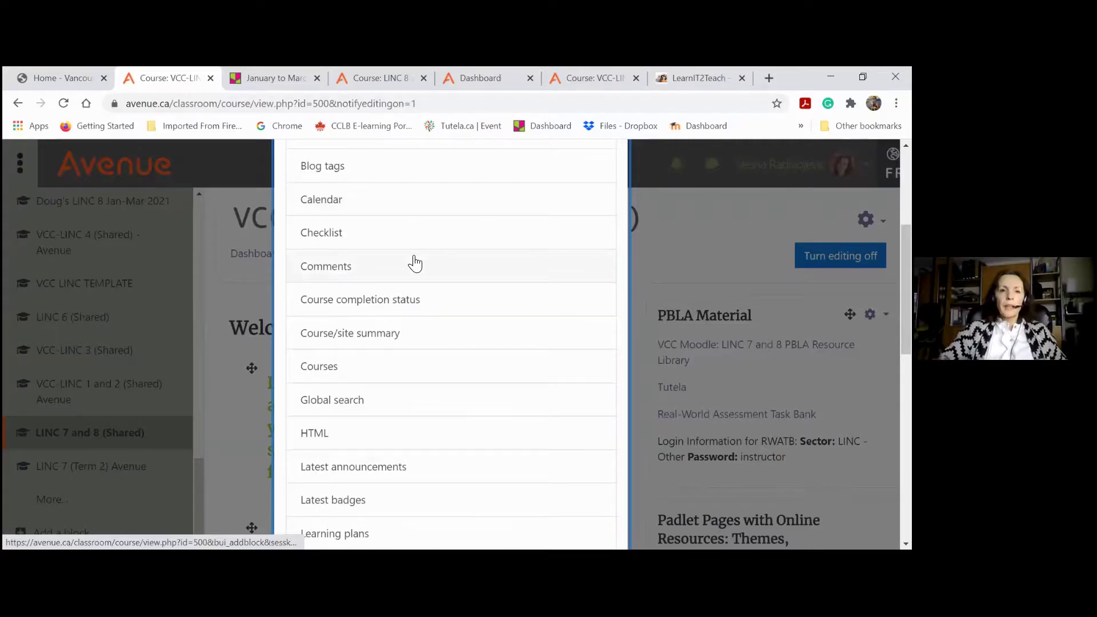
scroll(415, 264, down, 7)
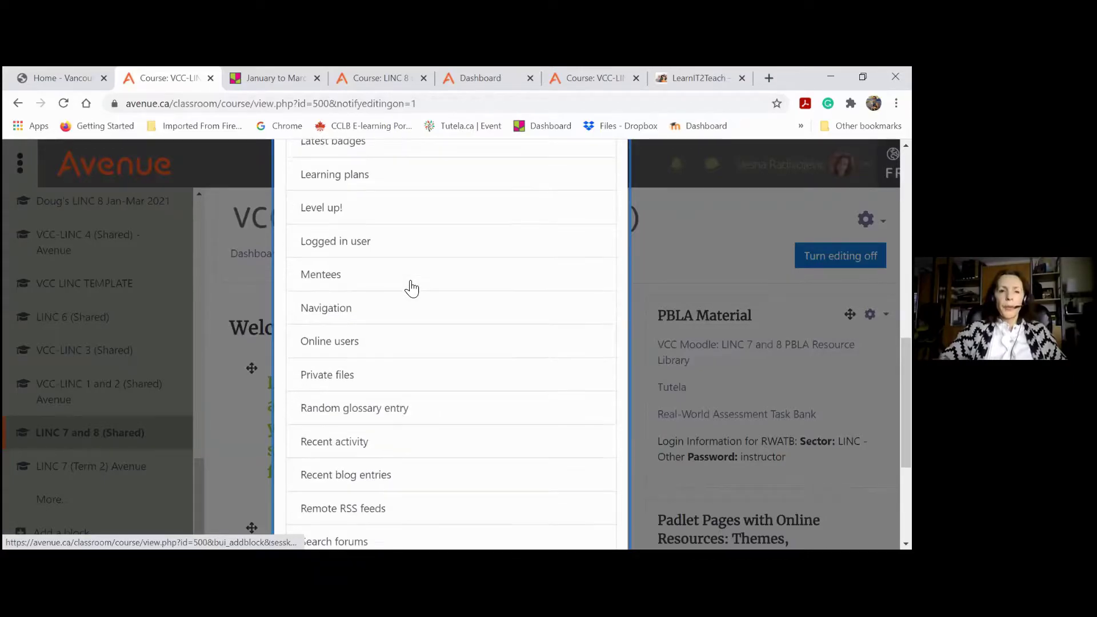
scroll(411, 288, down, 4)
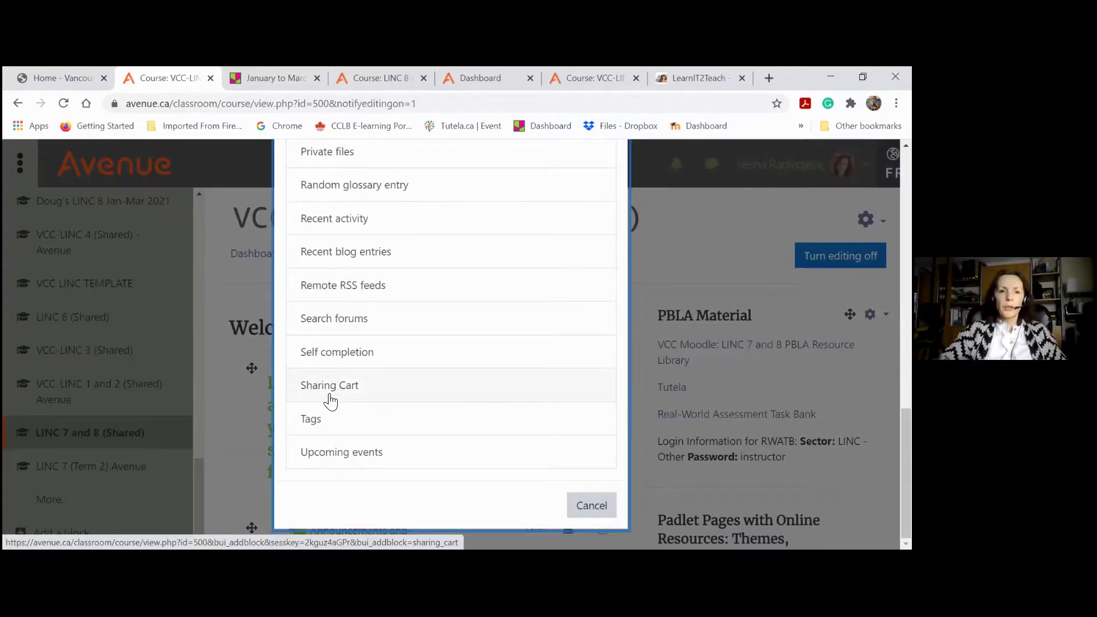
click(330, 396)
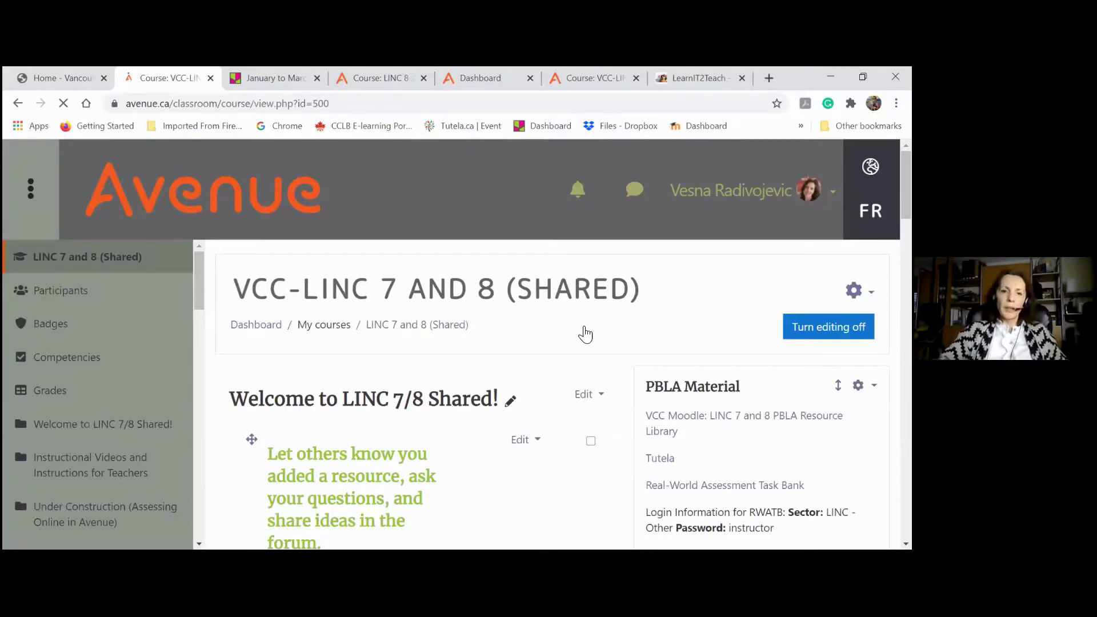
Move the Mass Actions block up the course page so it sits directly below the Kahoot! Games block
scroll(582, 331, down, 1)
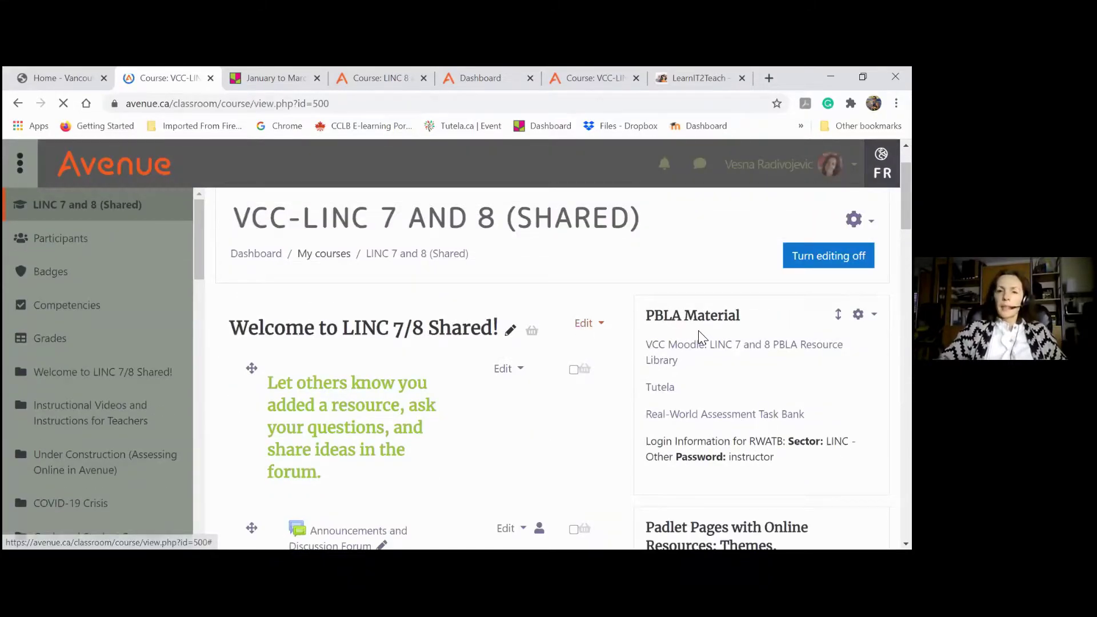
scroll(698, 330, down, 2)
scroll(725, 339, down, 6)
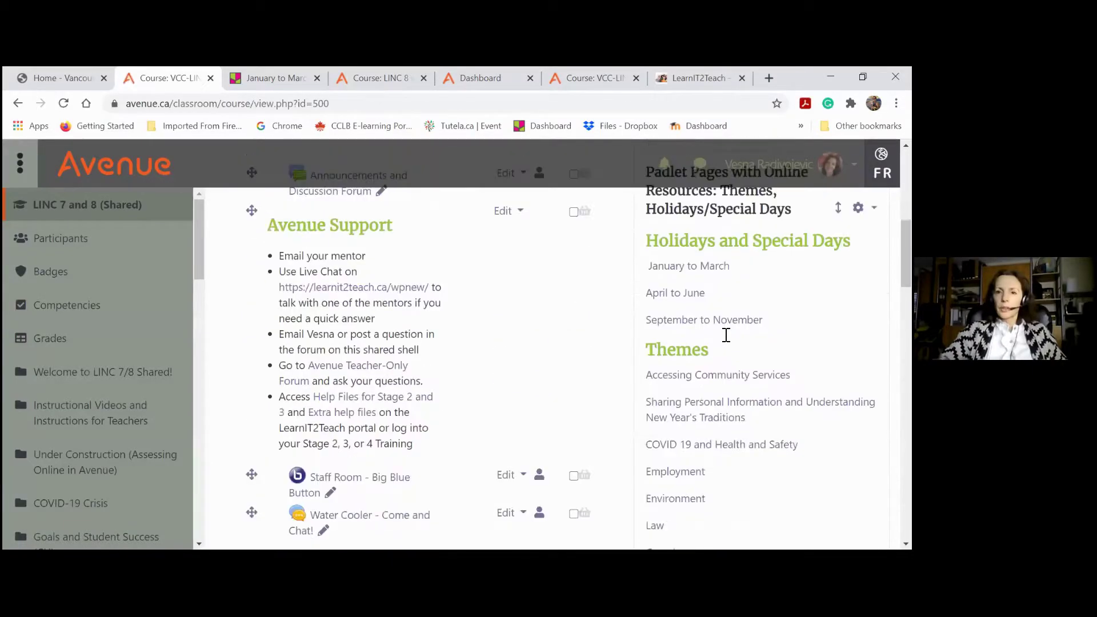
scroll(724, 338, down, 5)
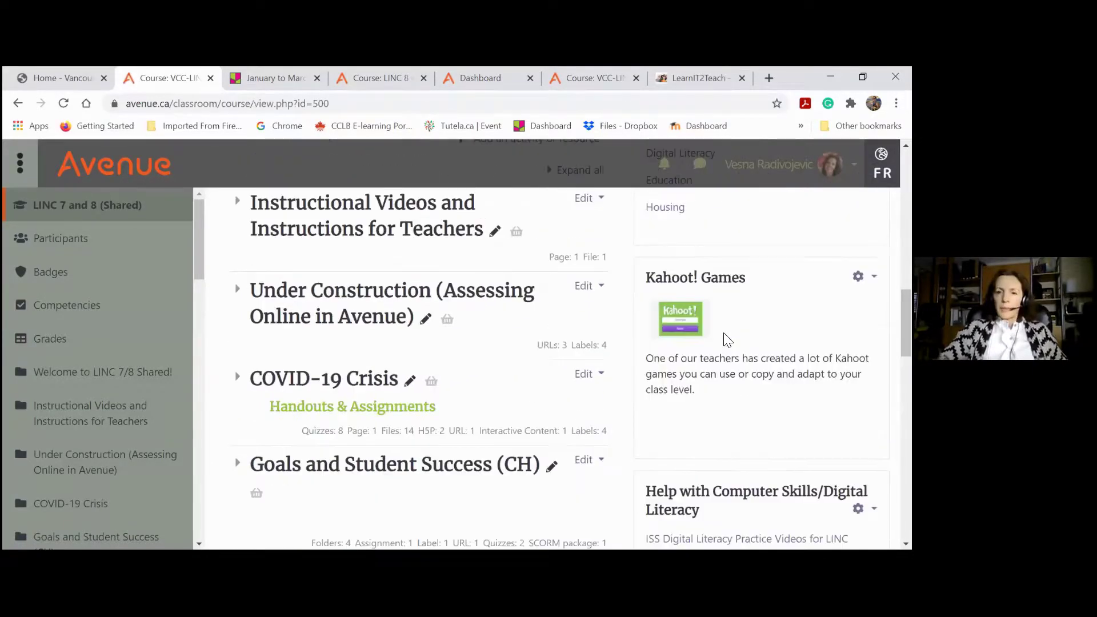
scroll(725, 337, down, 10)
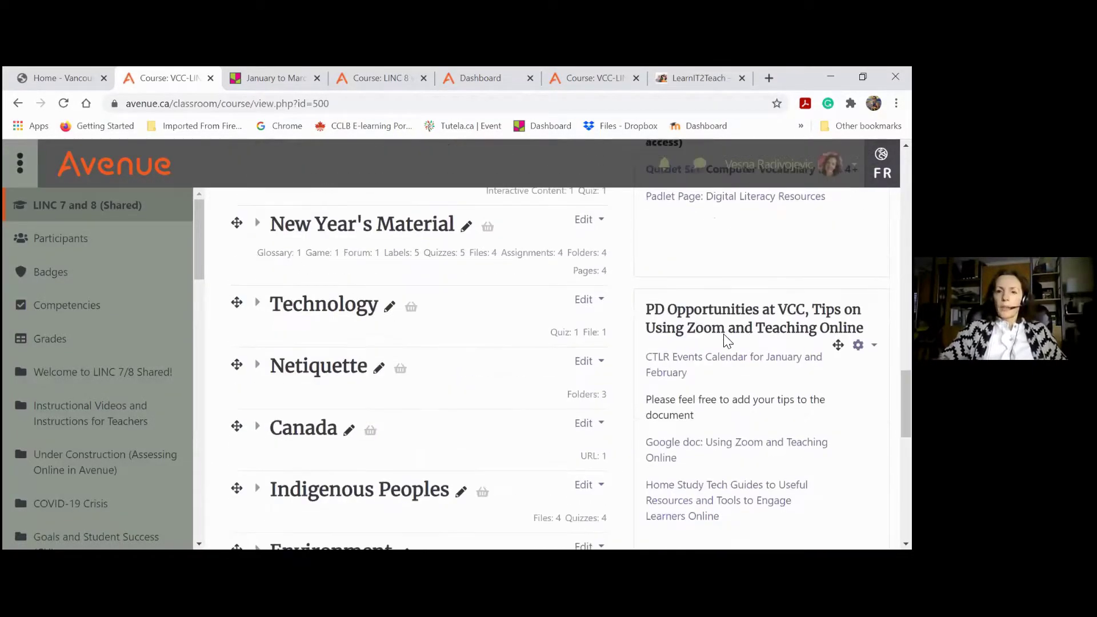
scroll(727, 341, down, 2)
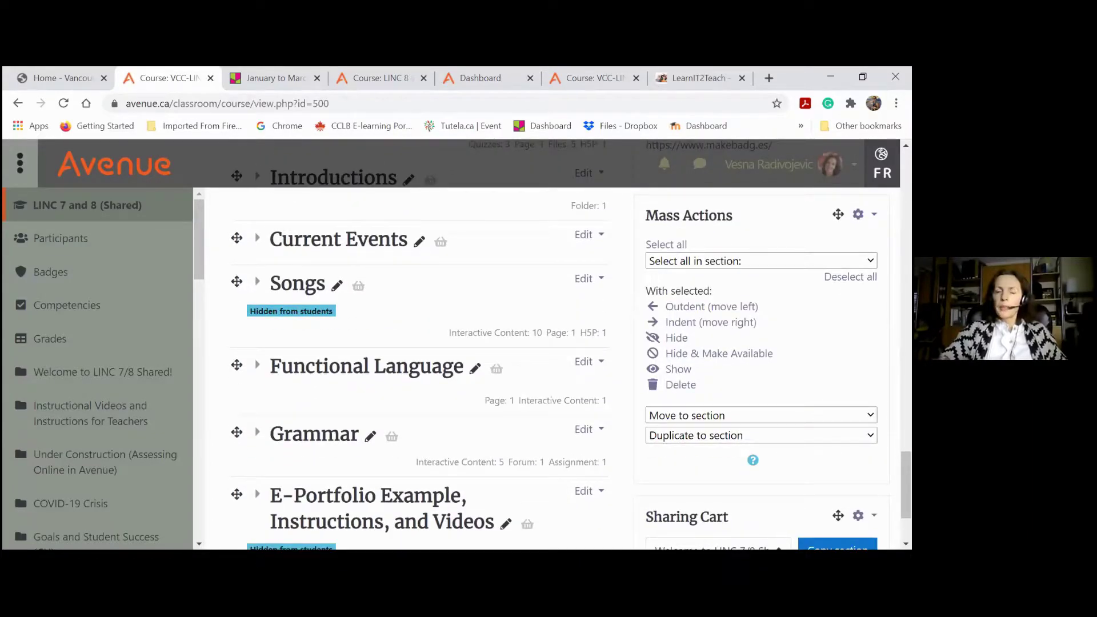
mouse_move(838, 214)
mouse_down()
mouse_move(835, 198)
mouse_move(827, 224)
mouse_move(839, 234)
mouse_up()
scroll(836, 199, up, 7)
scroll(827, 223, up, 4)
scroll(832, 228, up, 2)
scroll(840, 235, down, 1)
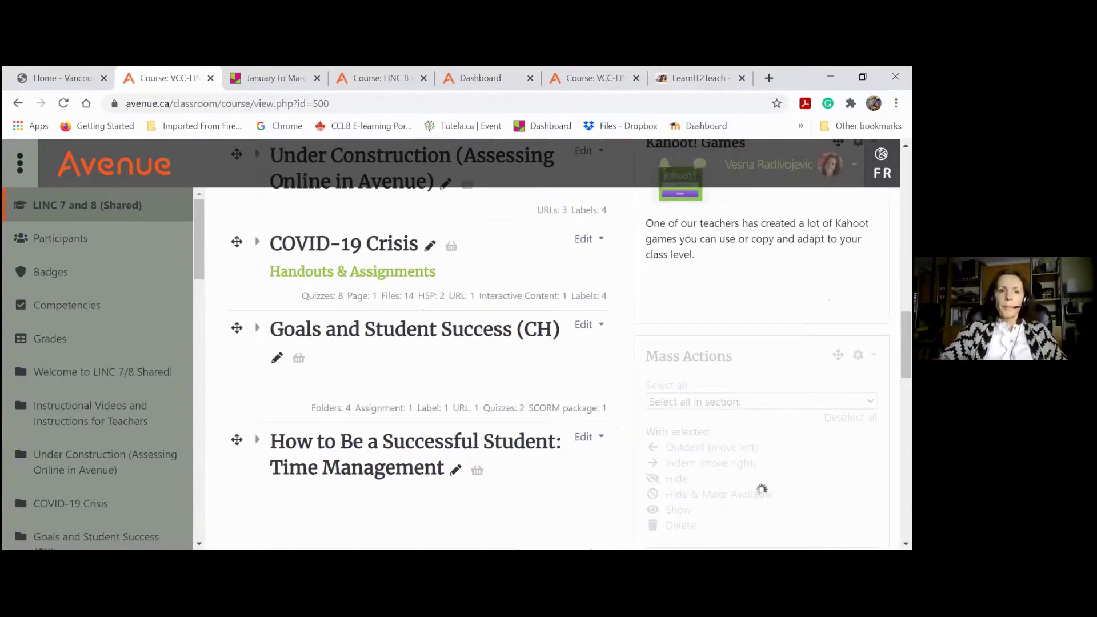
scroll(425, 273, up, 5)
scroll(421, 273, down, 2)
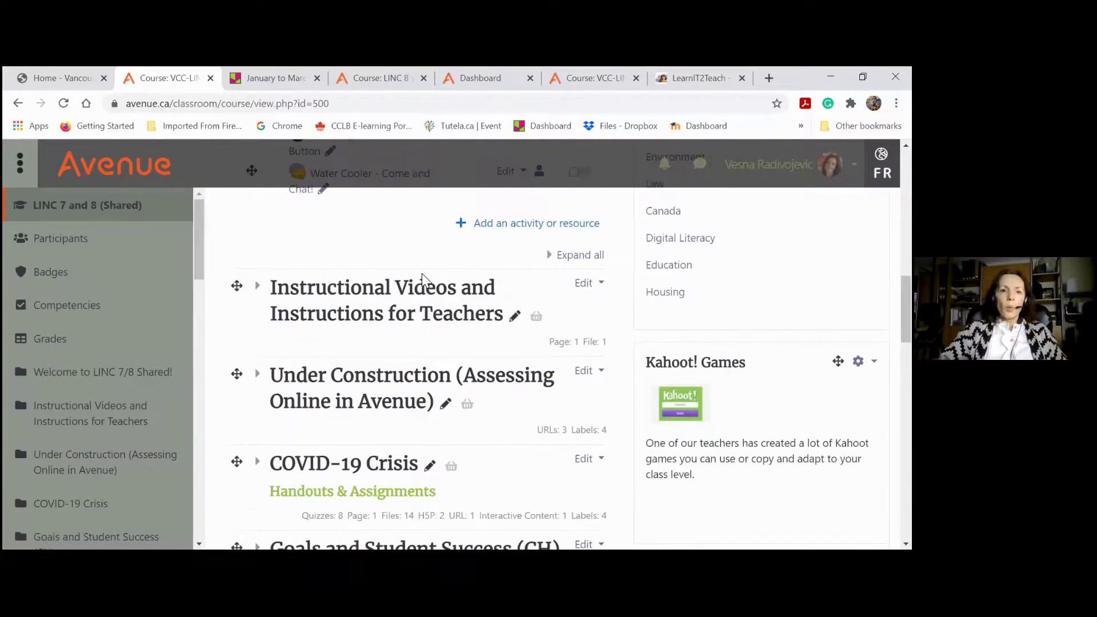
Expand the Health, Diet and the Body section to list its activities
scroll(380, 266, up, 5)
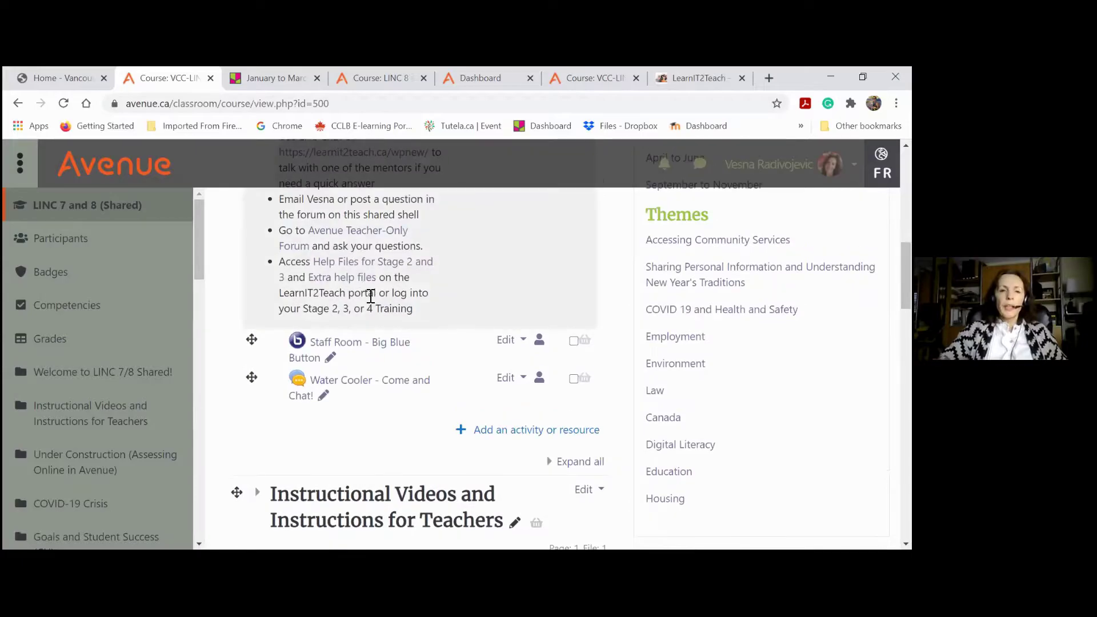
scroll(369, 298, down, 4)
scroll(368, 297, down, 5)
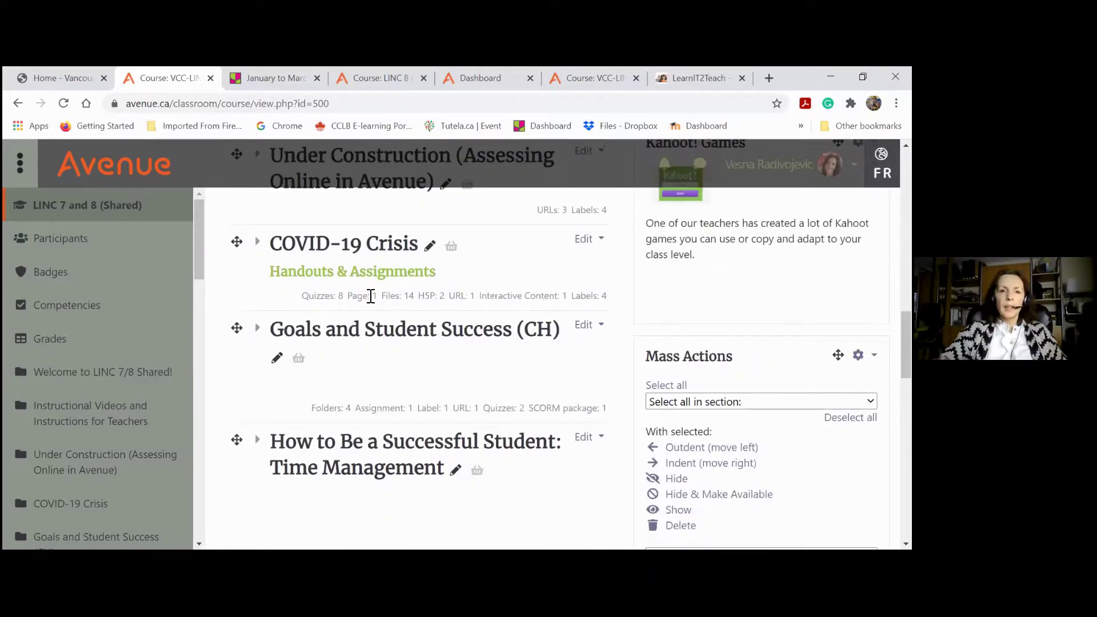
scroll(341, 311, down, 3)
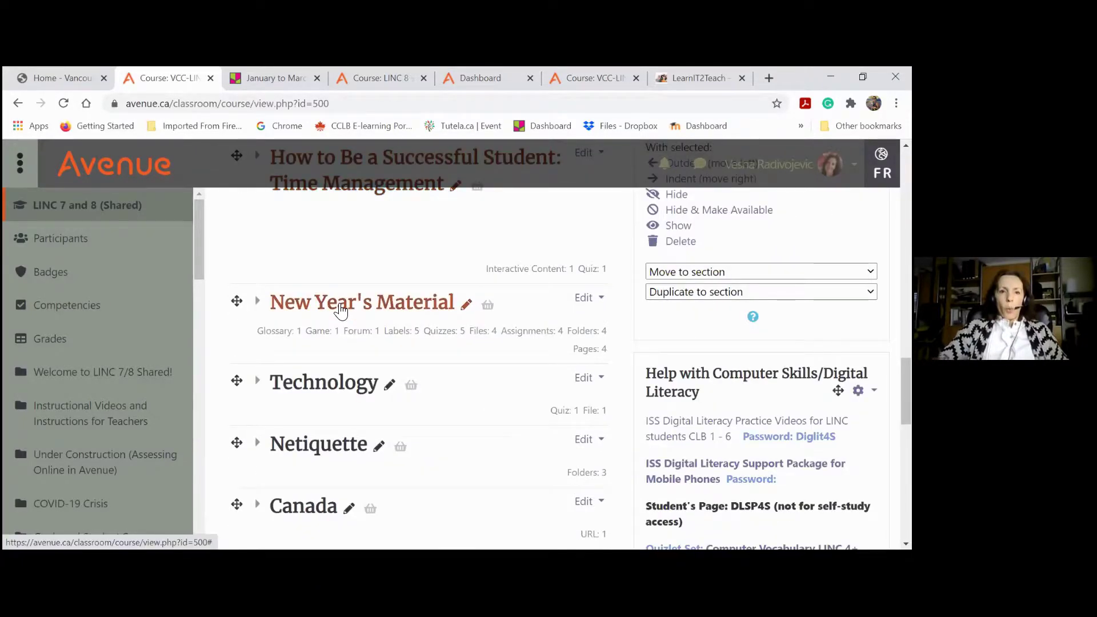
scroll(340, 311, down, 1)
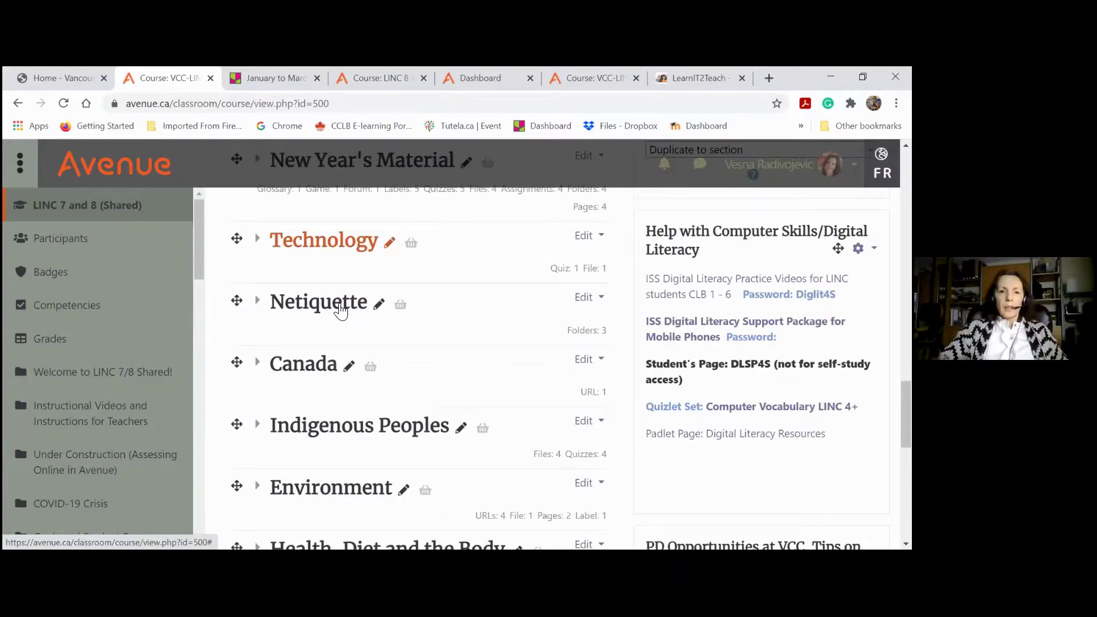
scroll(341, 312, down, 3)
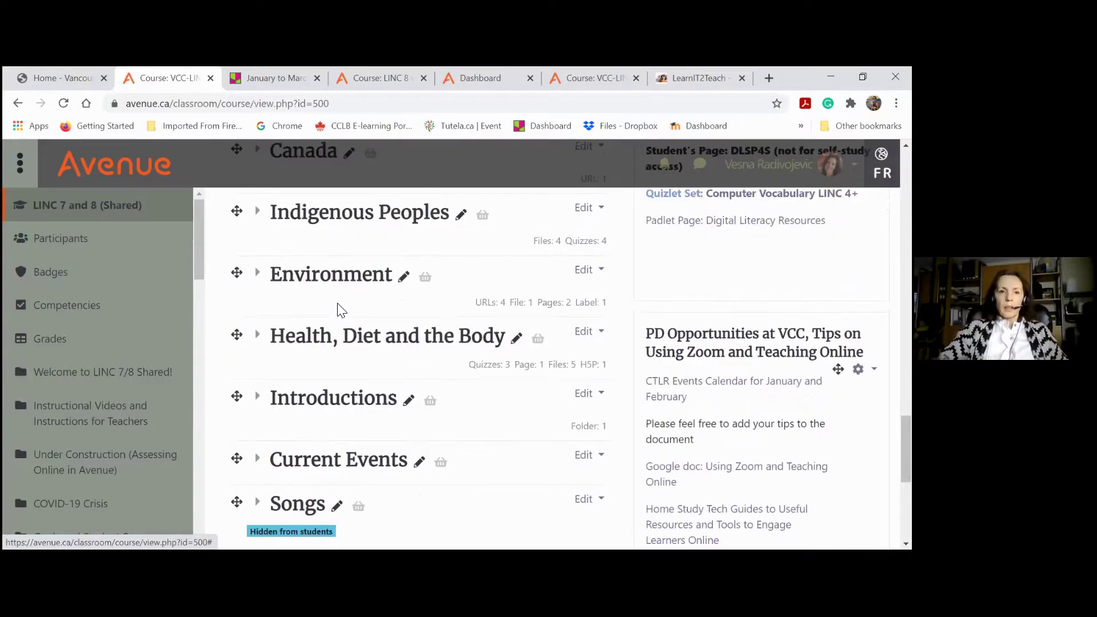
click(258, 338)
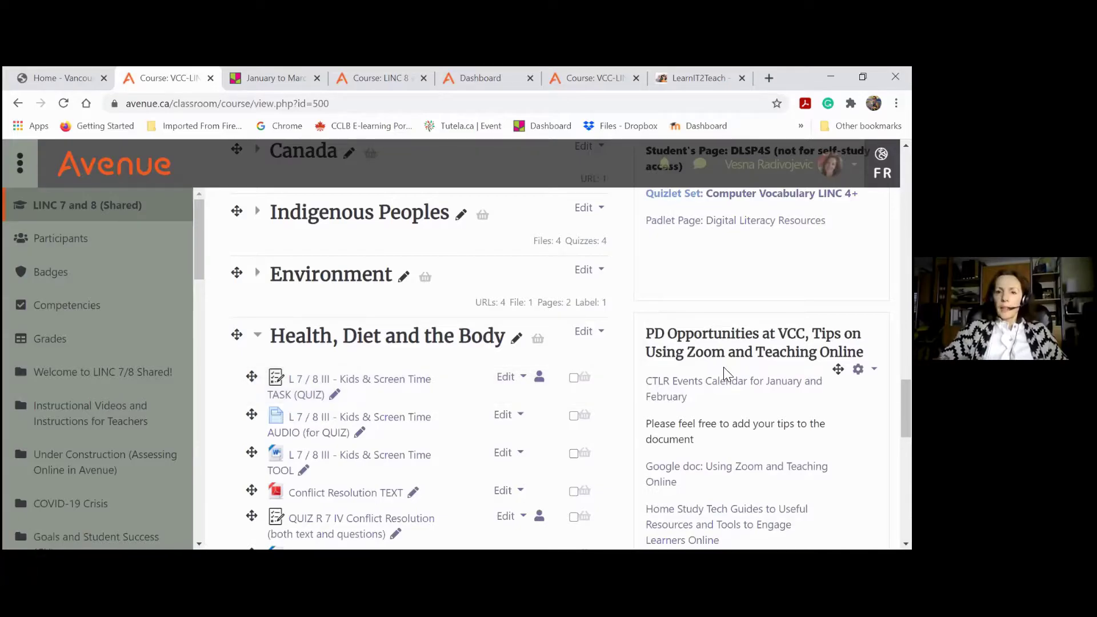
Copy the "L 7 / 8 III - Kids & Screen Time TASK (QUIZ)" activity to the Sharing Cart and confirm the copy
scroll(725, 373, down, 2)
scroll(725, 373, down, 4)
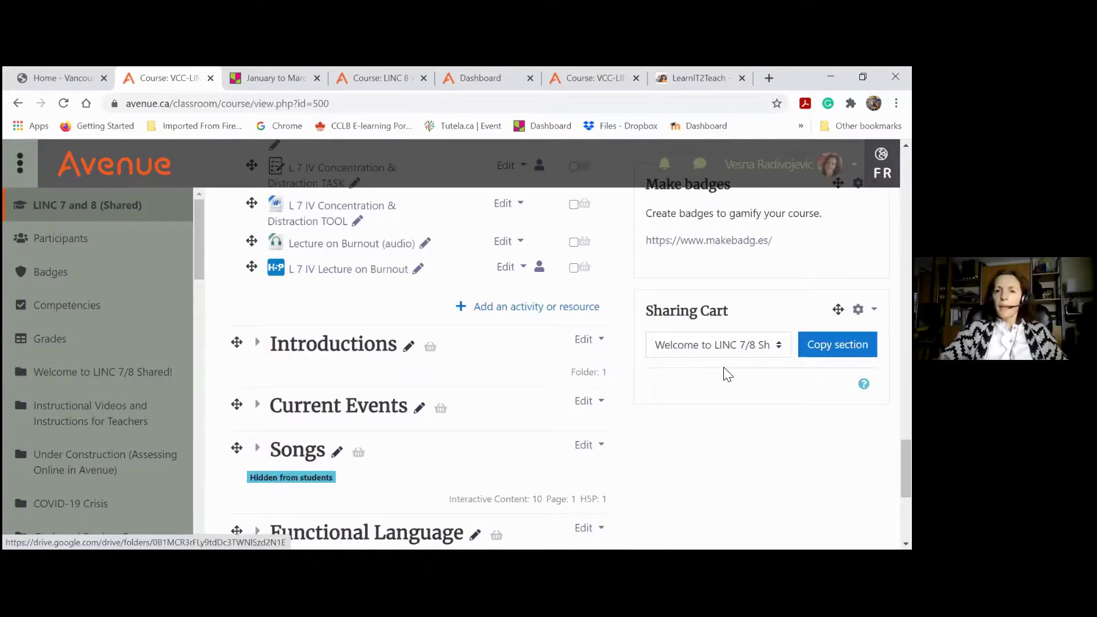
scroll(725, 369, up, 5)
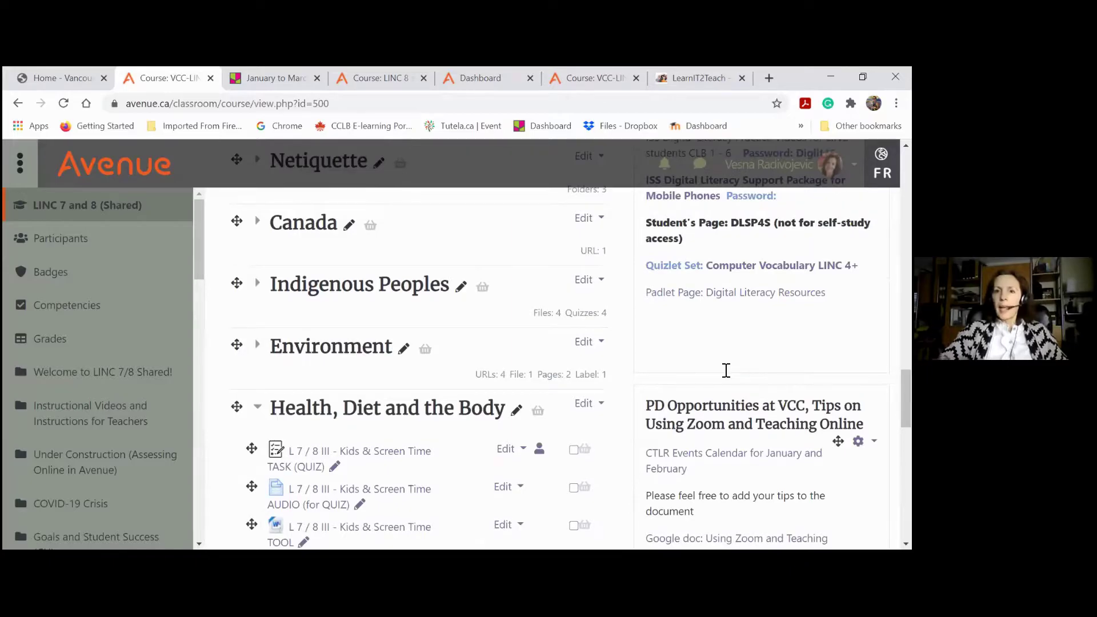
scroll(725, 371, up, 3)
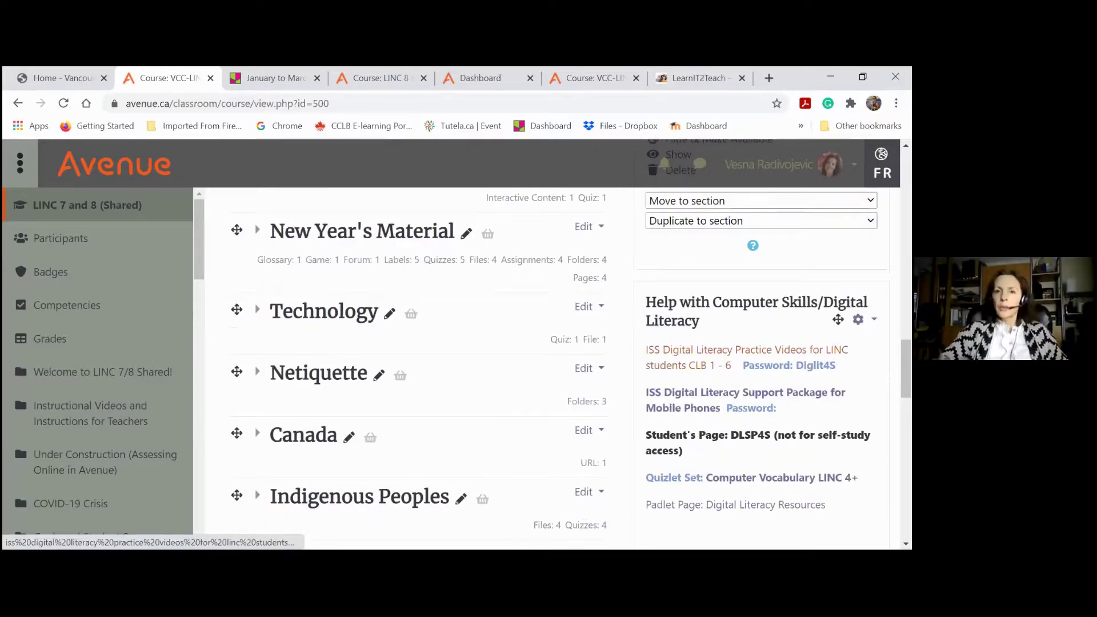
scroll(732, 292, up, 3)
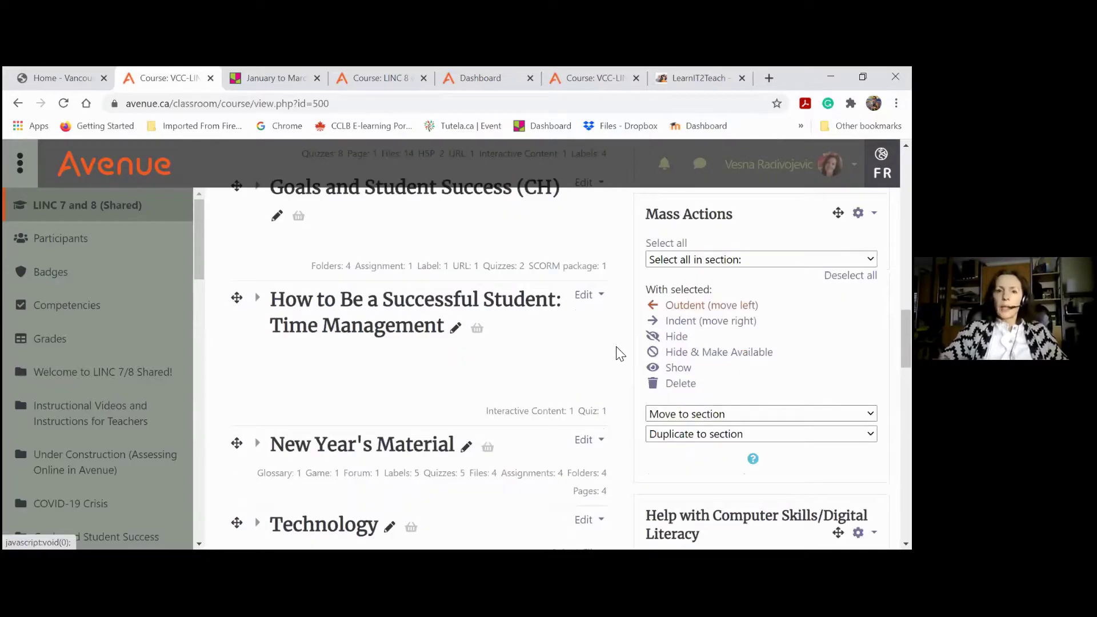
scroll(617, 353, down, 4)
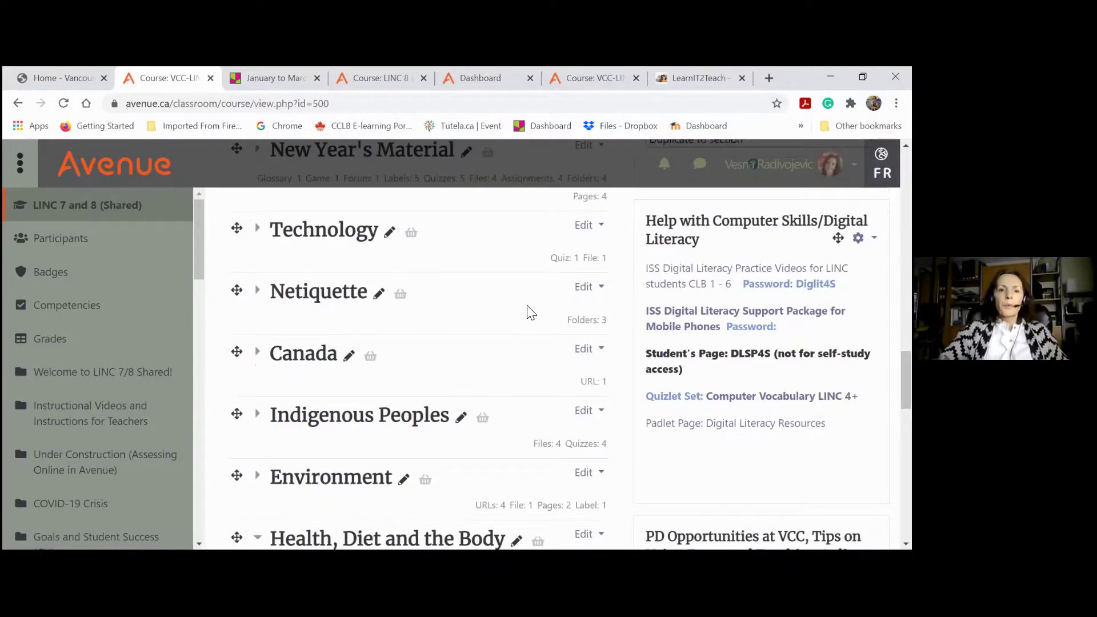
scroll(529, 312, down, 2)
scroll(565, 366, down, 1)
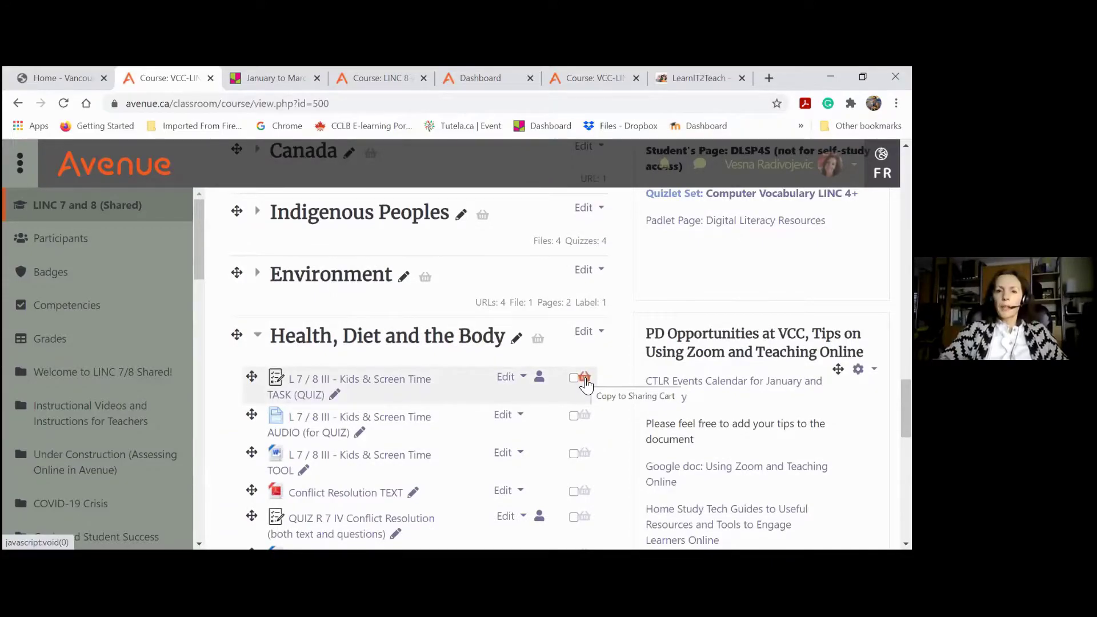
click(584, 378)
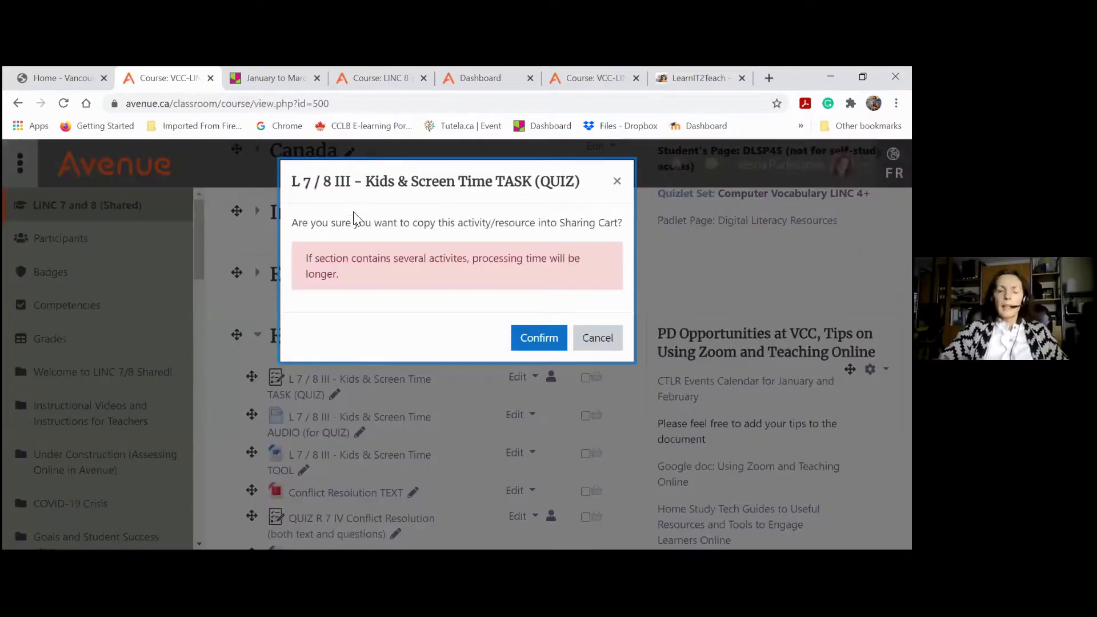
click(538, 341)
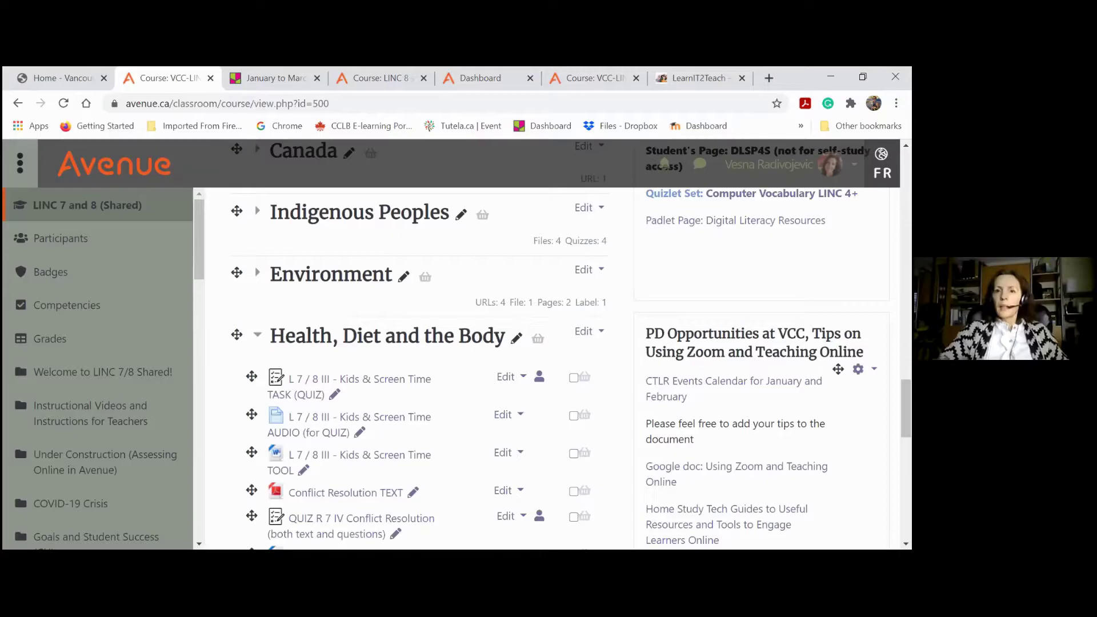
Look through the course page's blocks and check the Sharing Cart for the copied Kids & Screen Time quiz
scroll(457, 366, down, 4)
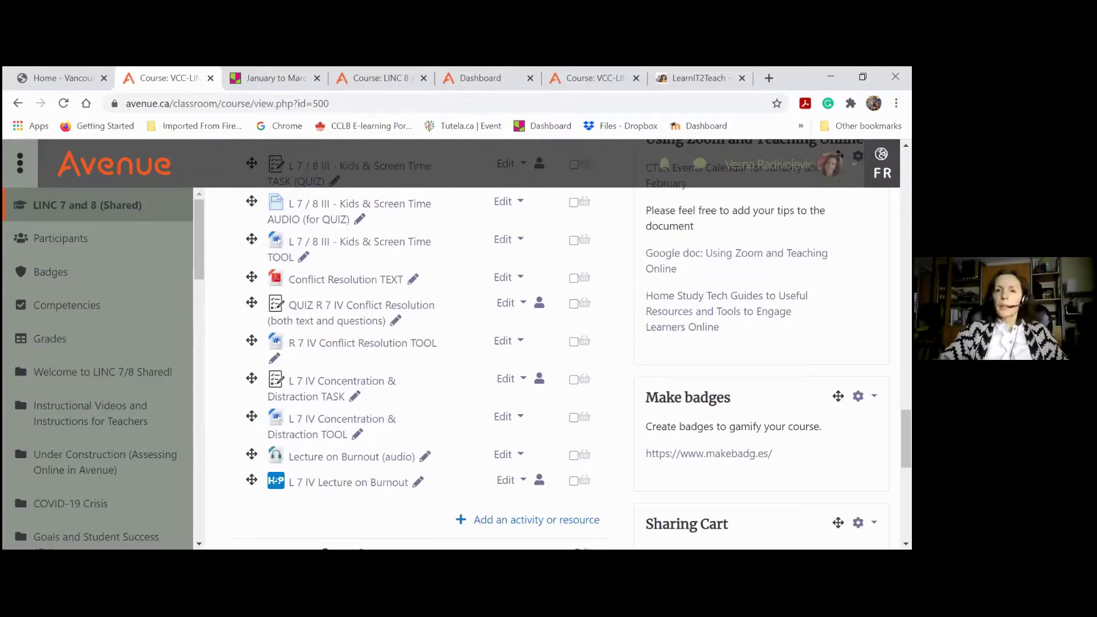
scroll(417, 343, up, 6)
scroll(457, 343, up, 3)
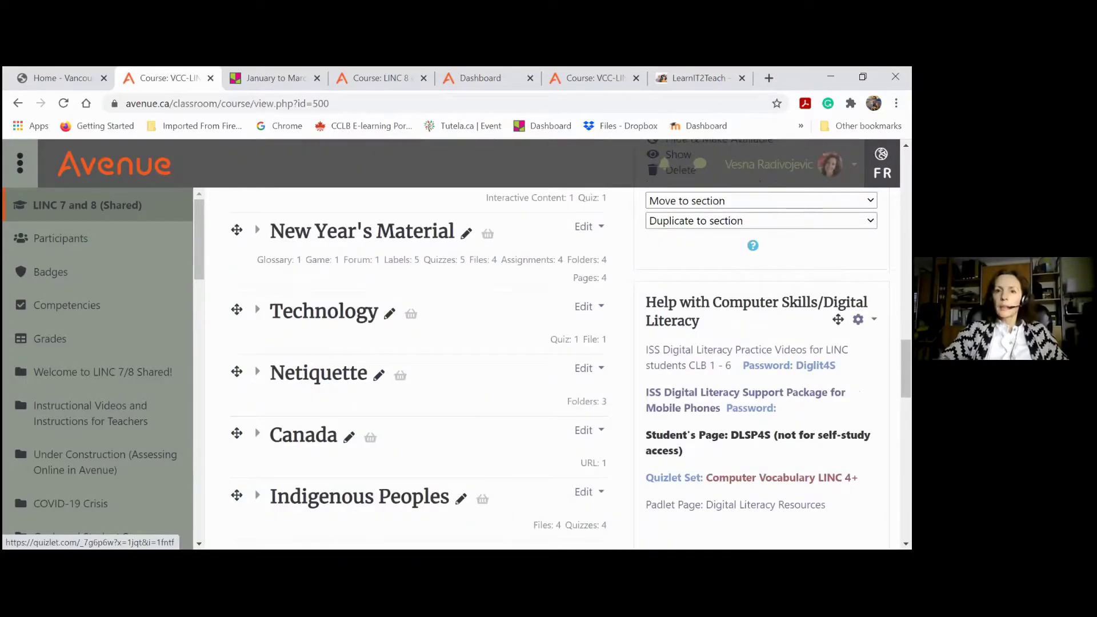
scroll(743, 477, up, 3)
scroll(417, 343, up, 5)
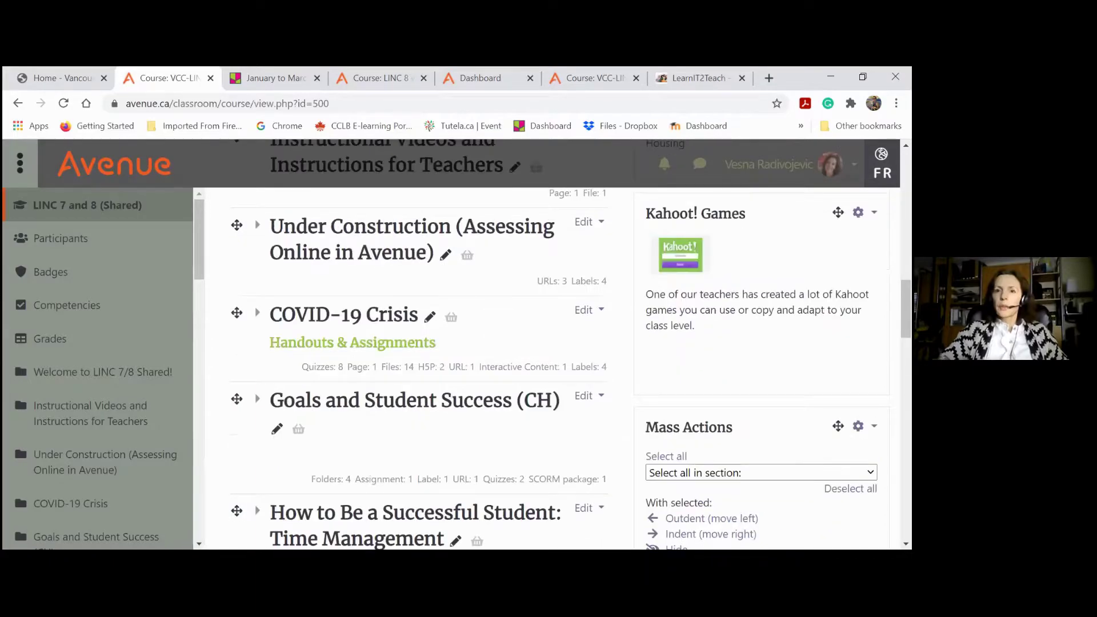
scroll(417, 342, up, 2)
scroll(418, 343, up, 5)
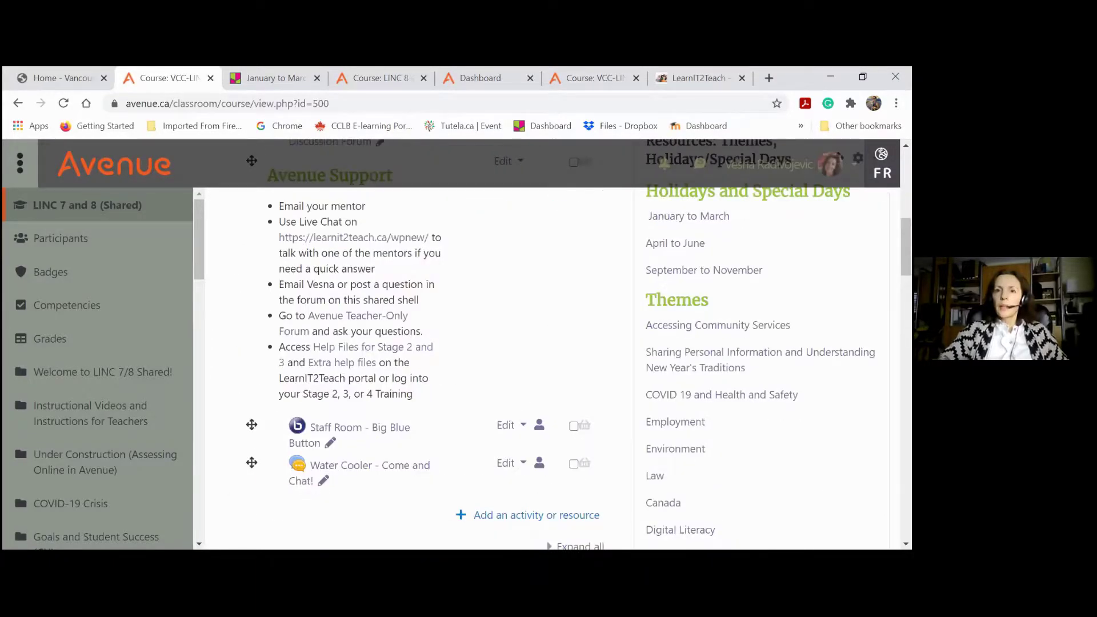
scroll(417, 343, up, 3)
scroll(417, 343, down, 2)
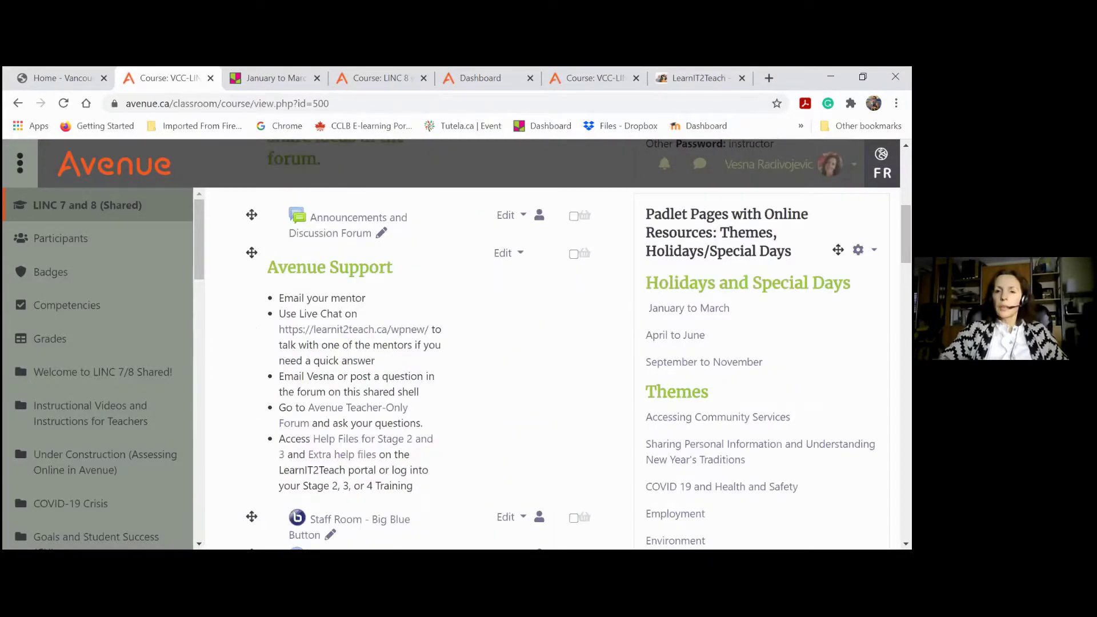
scroll(417, 343, down, 7)
scroll(418, 343, down, 8)
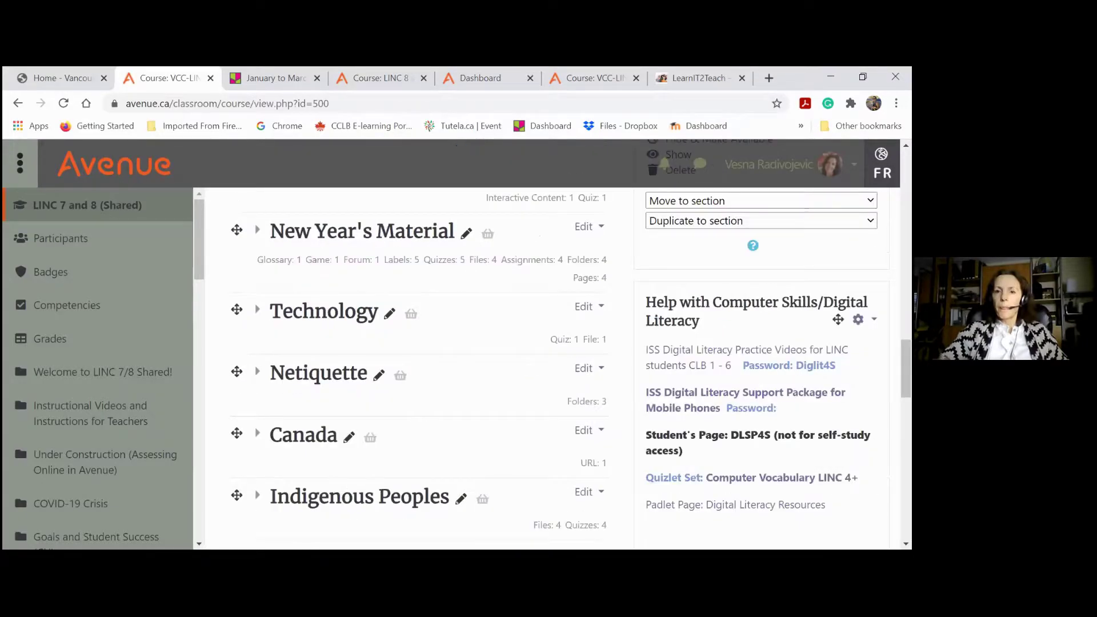
scroll(417, 343, down, 8)
scroll(417, 342, down, 7)
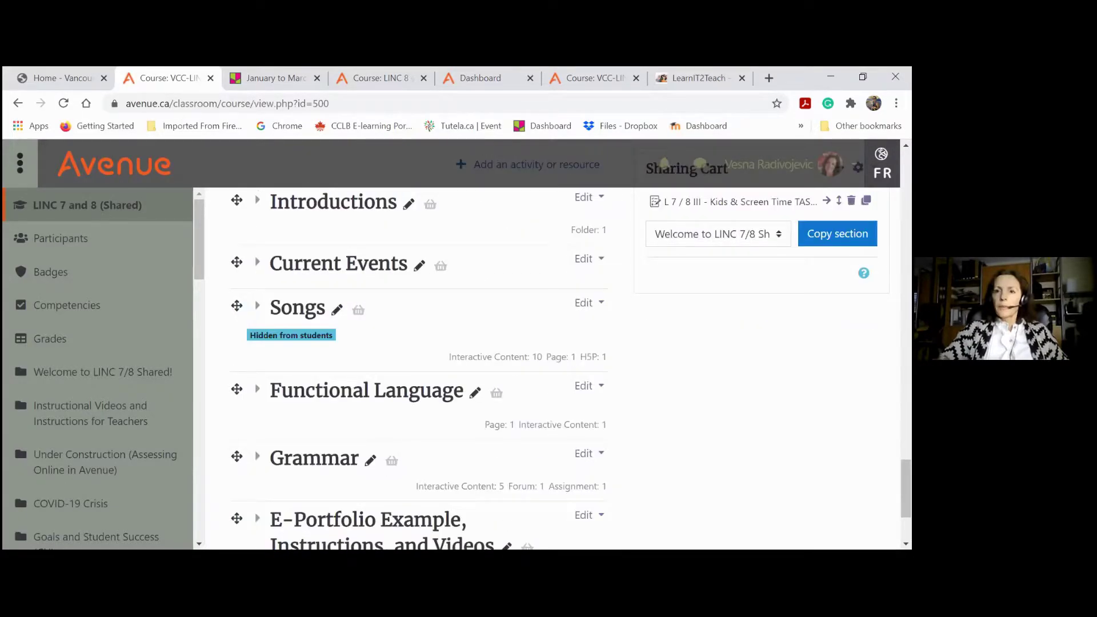
scroll(417, 343, up, 1)
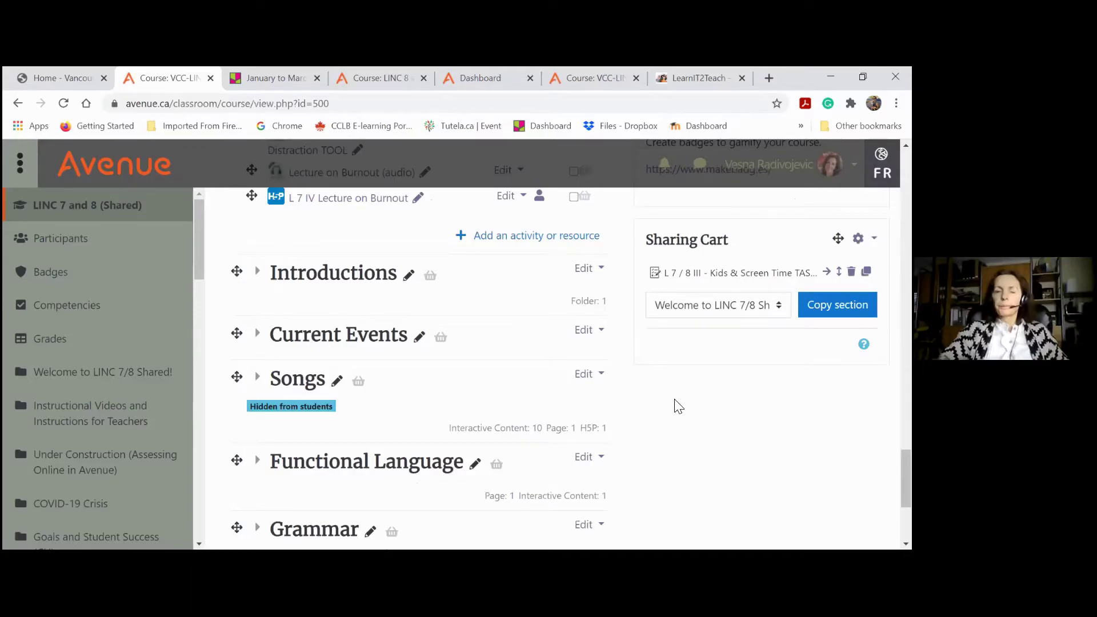
Switch to the instructor's own LINC 8 course, show its navigation drawer and turn editing on
scroll(374, 79, up, 4)
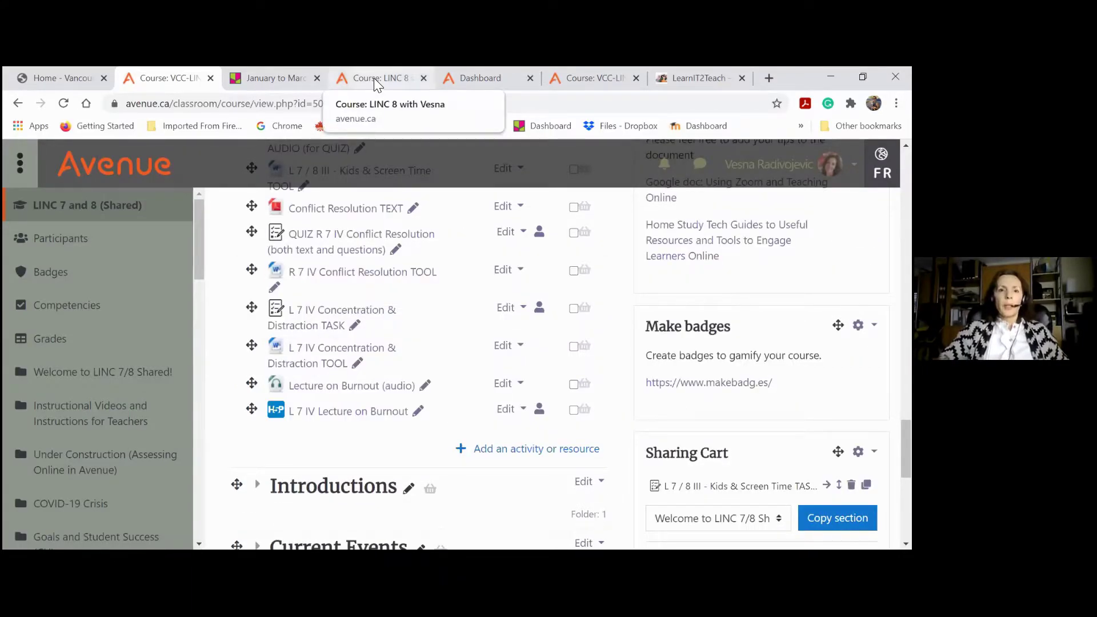
click(373, 78)
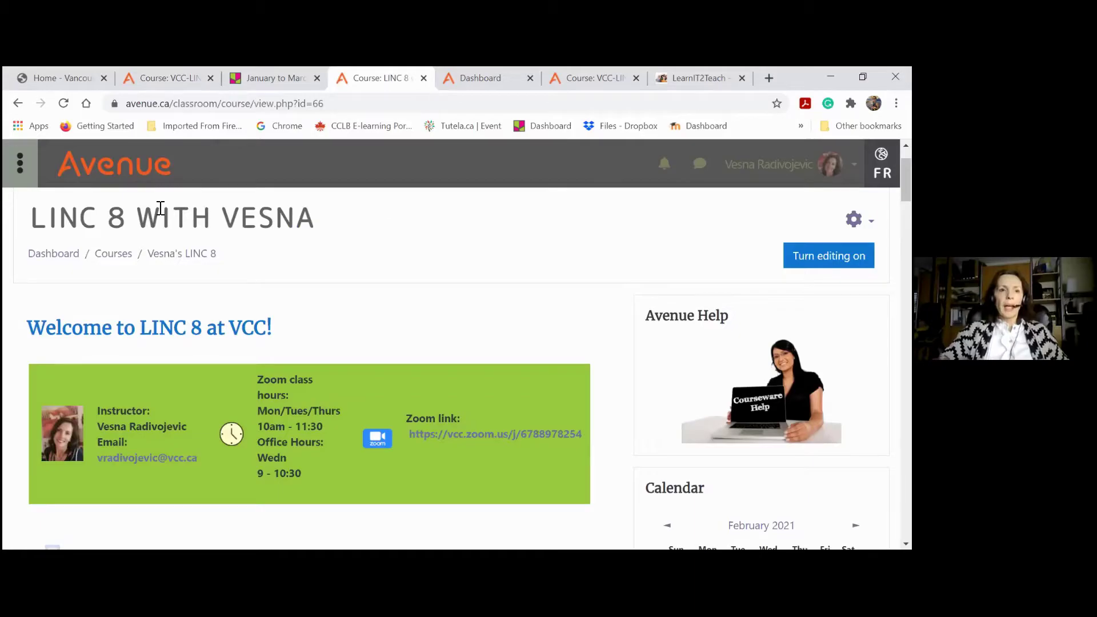
click(23, 179)
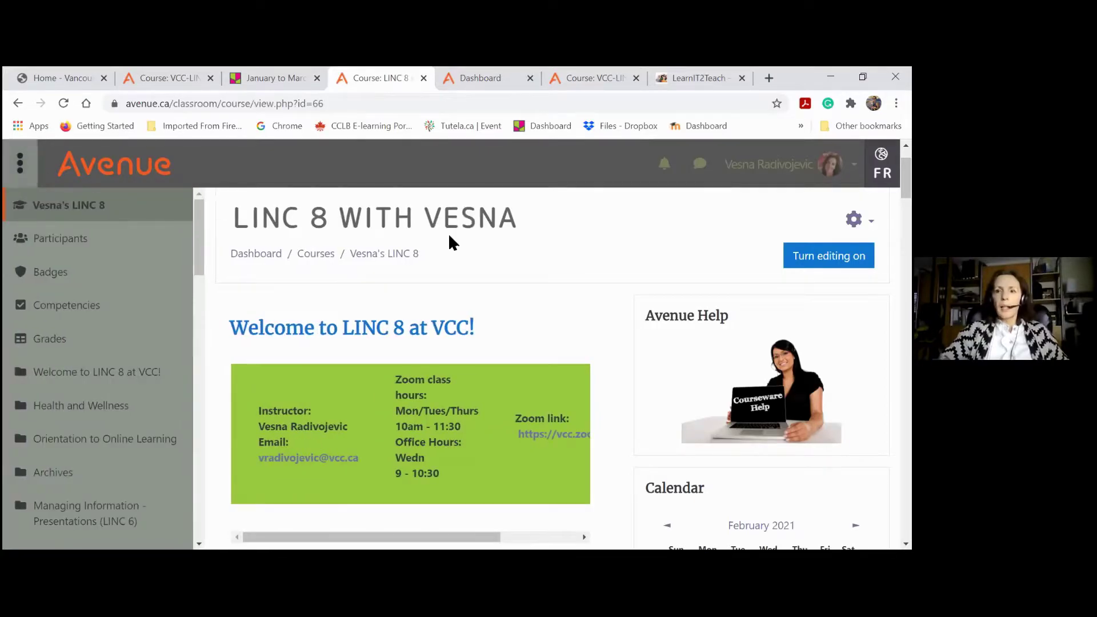
click(829, 255)
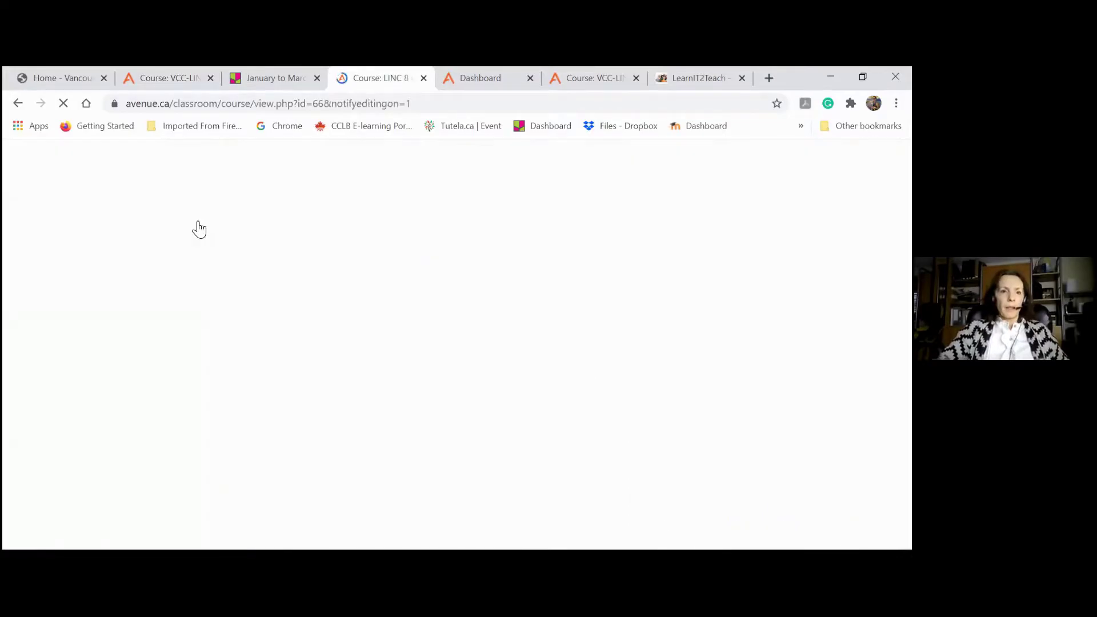
Add the Sharing Cart block to the LINC 8 course
scroll(189, 343, down, 10)
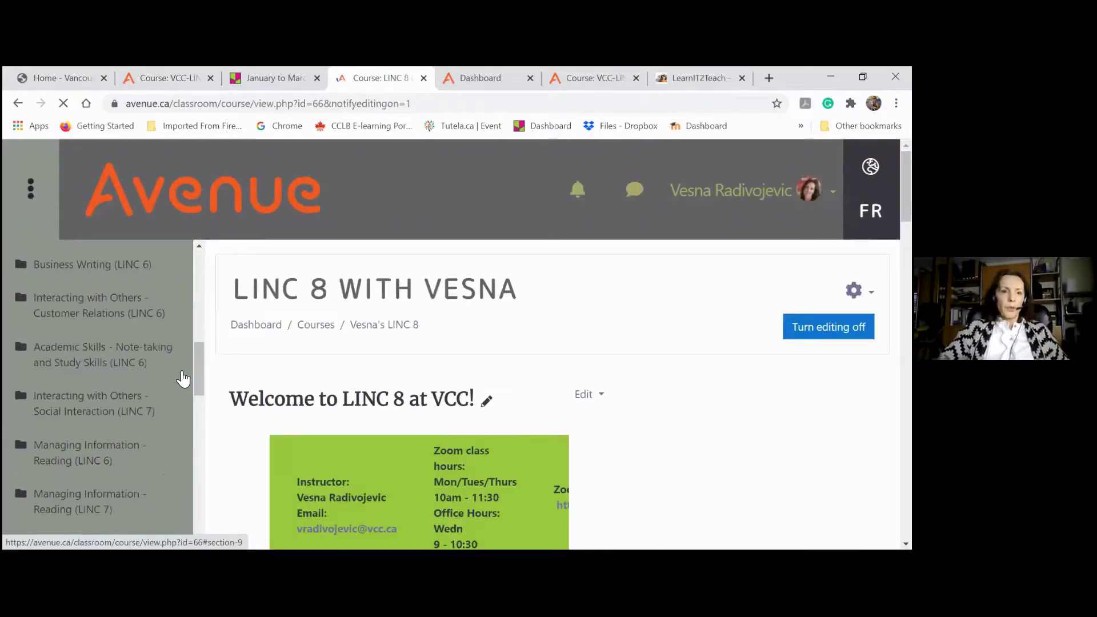
scroll(181, 385, down, 10)
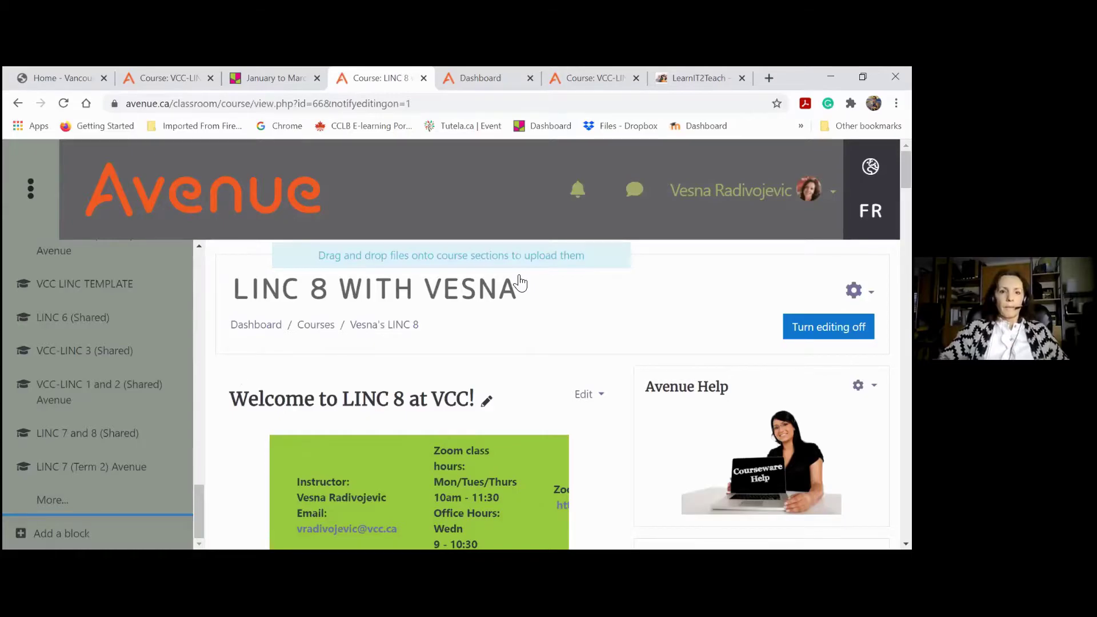
scroll(497, 305, down, 6)
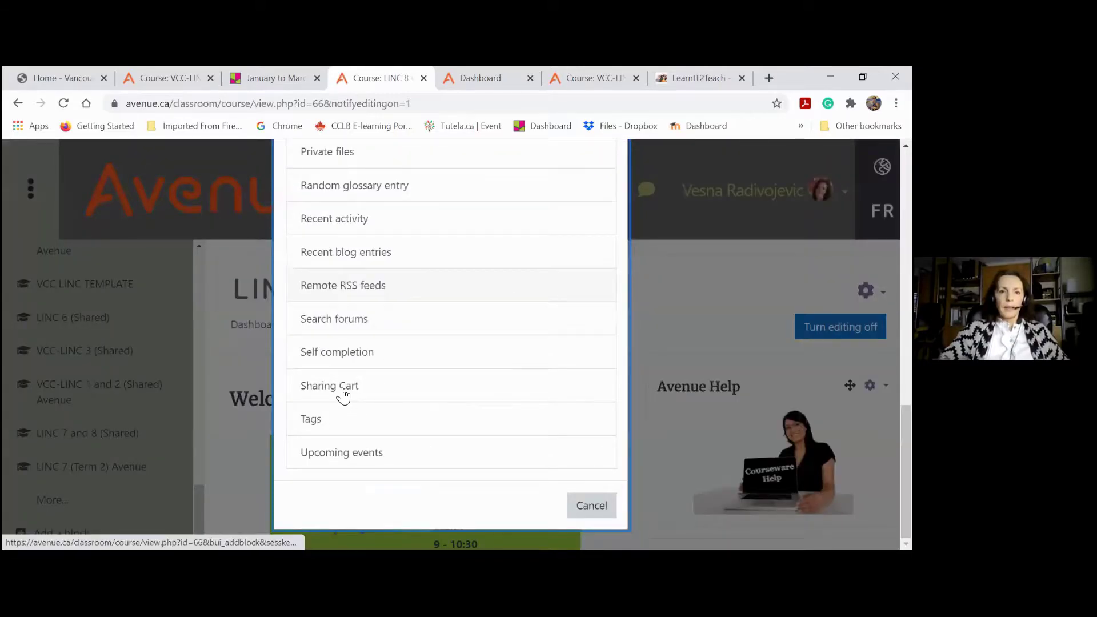
click(342, 389)
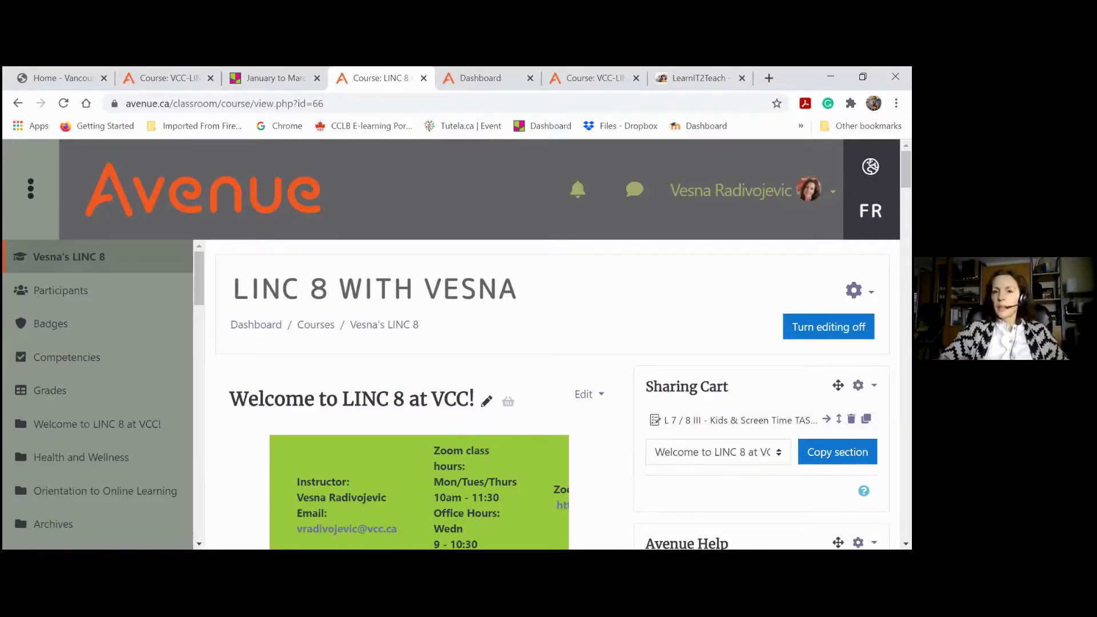
Copy the "L 7 / 8 III - Kids & Screen Time TASK (QUIZ)" item from the Sharing Cart into the Health and Wellness section
scroll(549, 400, down, 1)
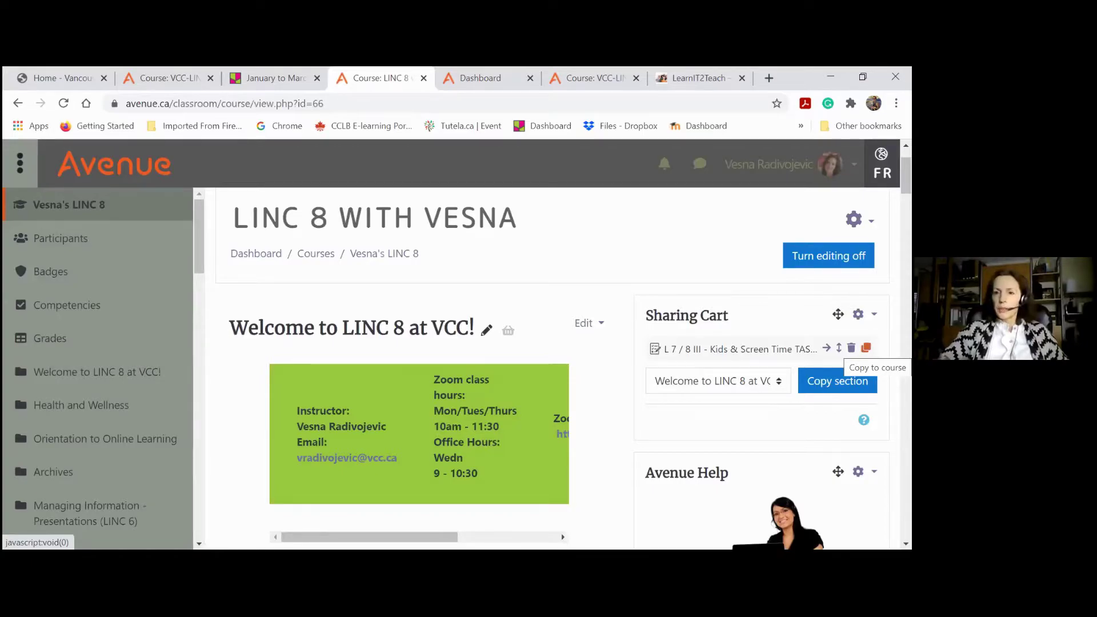
click(866, 348)
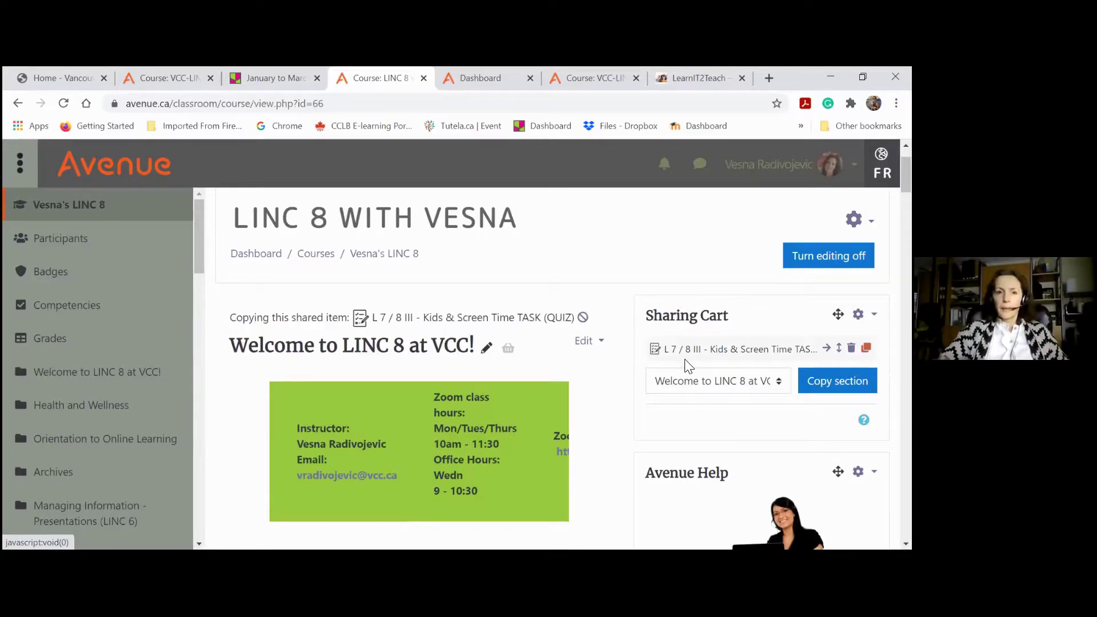
scroll(586, 346, down, 6)
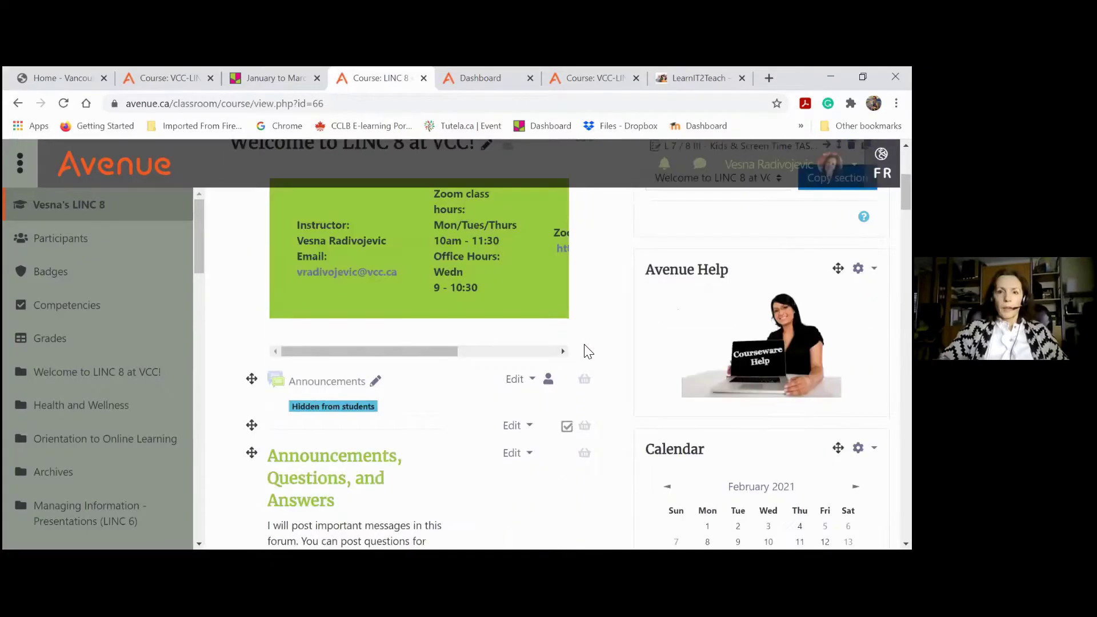
scroll(587, 350, up, 6)
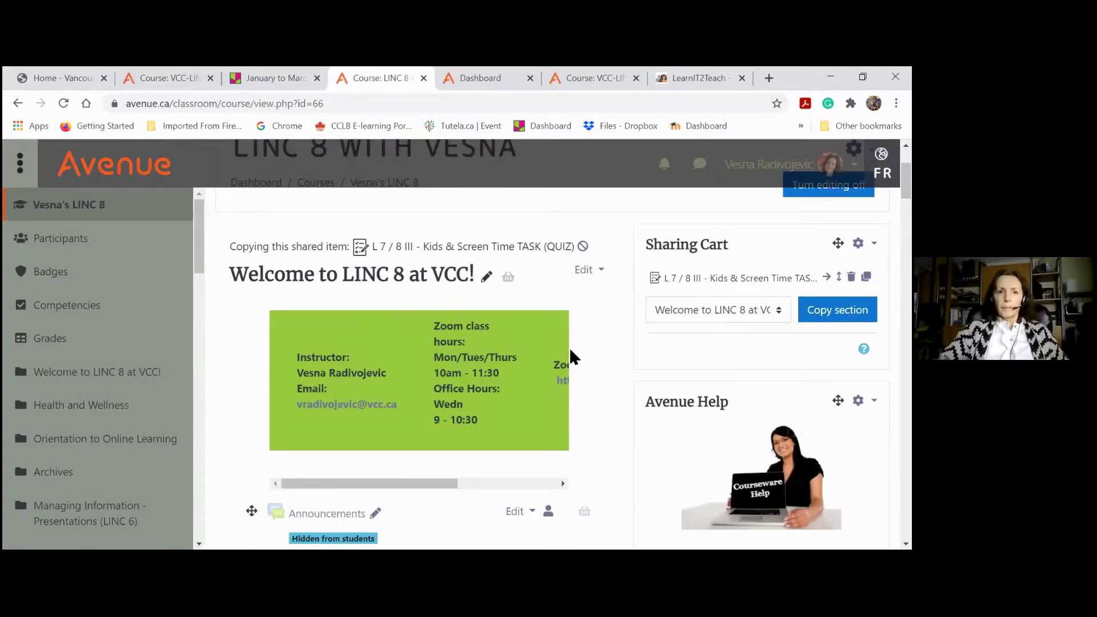
scroll(569, 346, down, 7)
scroll(571, 350, down, 4)
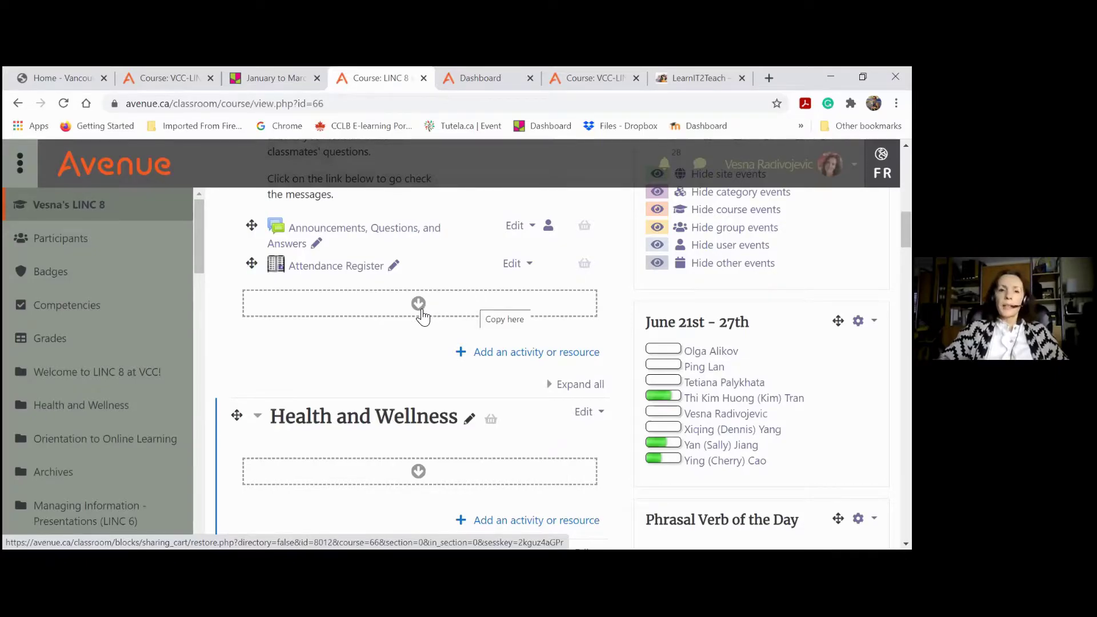
scroll(422, 316, down, 1)
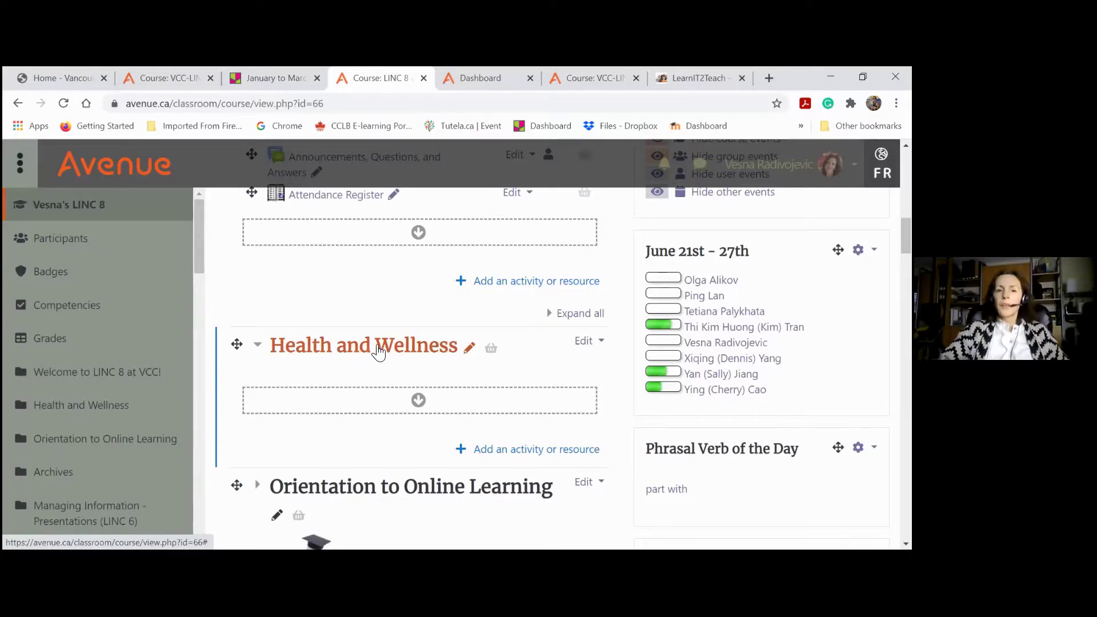
click(418, 400)
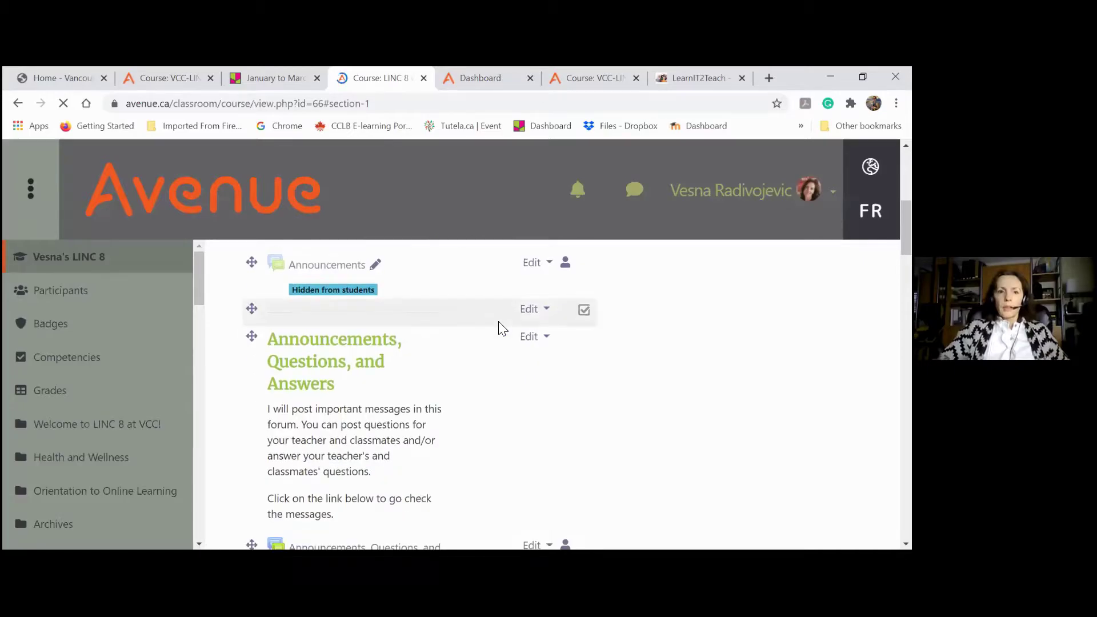
scroll(499, 321, down, 1)
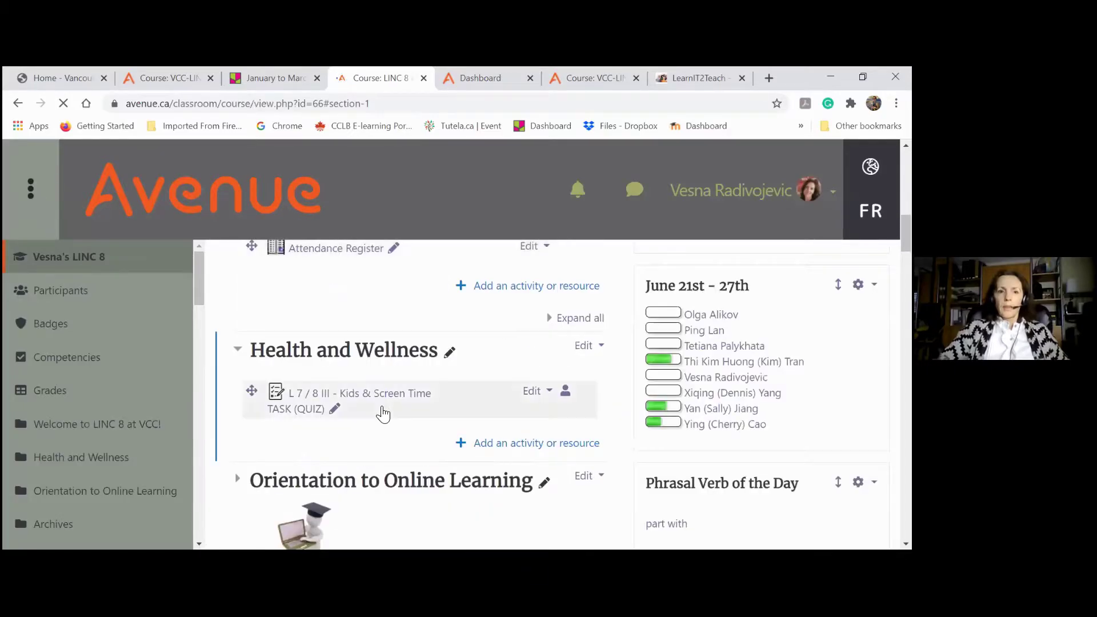
scroll(381, 407, down, 3)
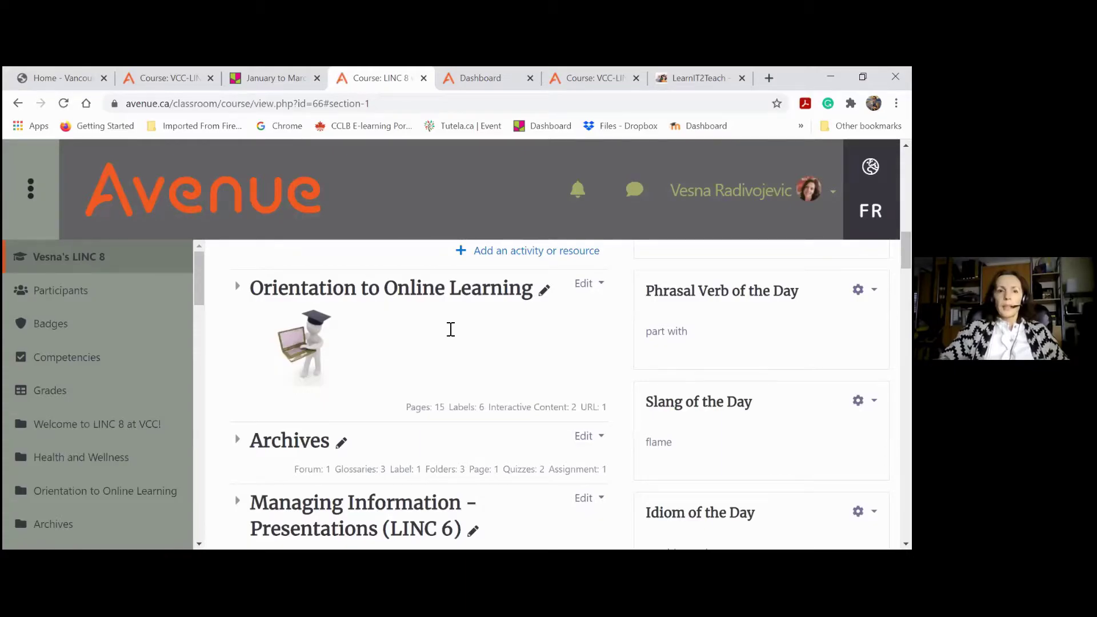
scroll(449, 328, down, 2)
scroll(449, 328, up, 4)
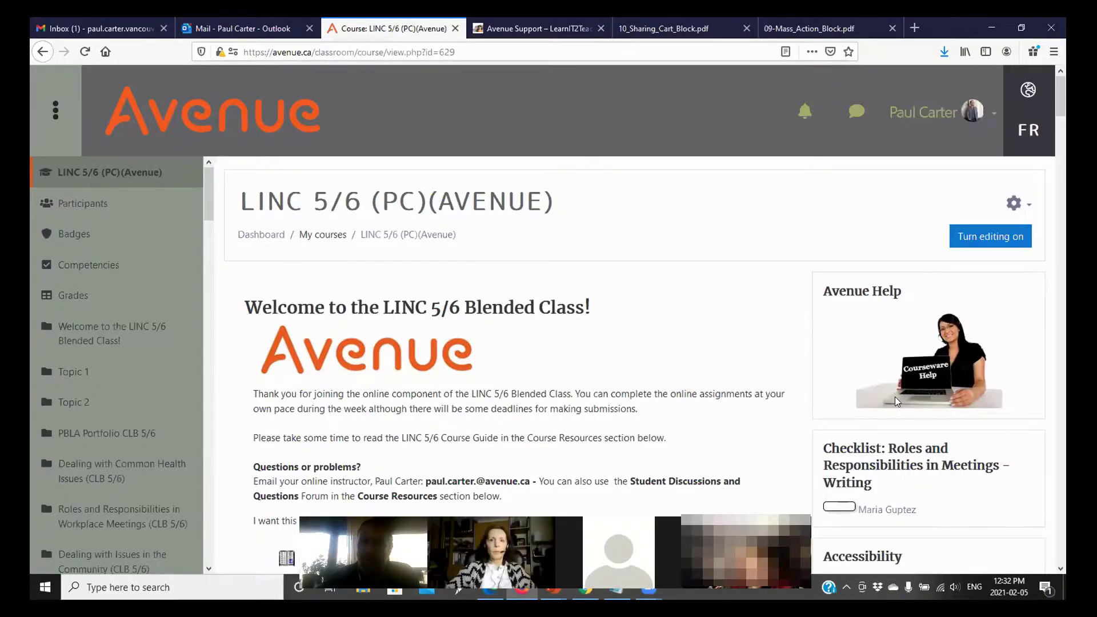
Look over the LINC 5/6 (PC)(Avenue) course page and turn editing on
scroll(844, 398, down, 3)
scroll(844, 399, down, 4)
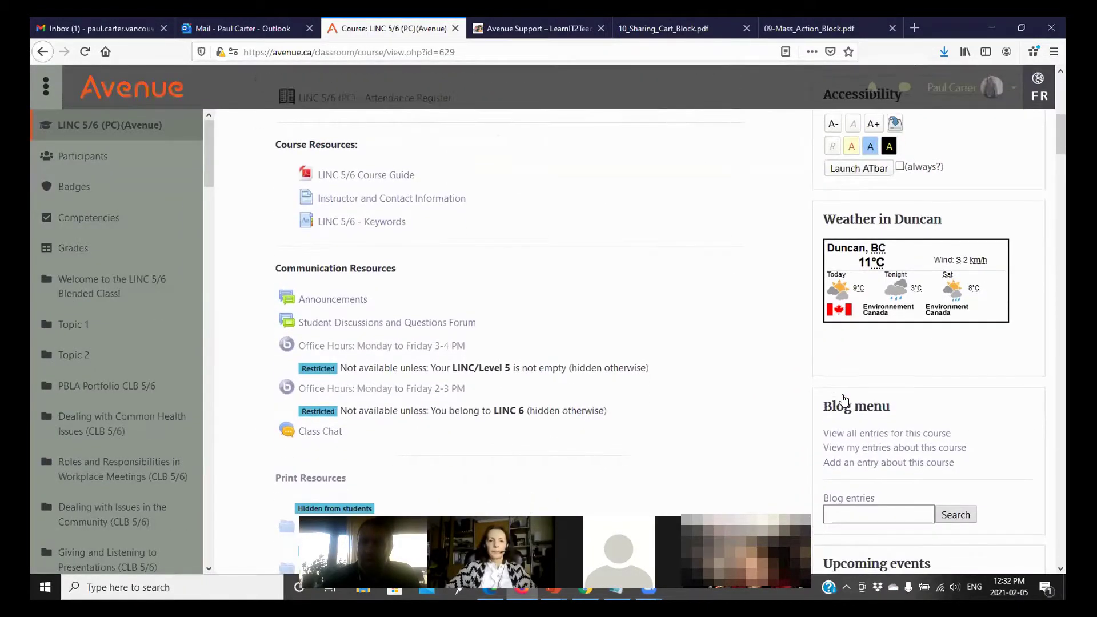
scroll(845, 398, up, 8)
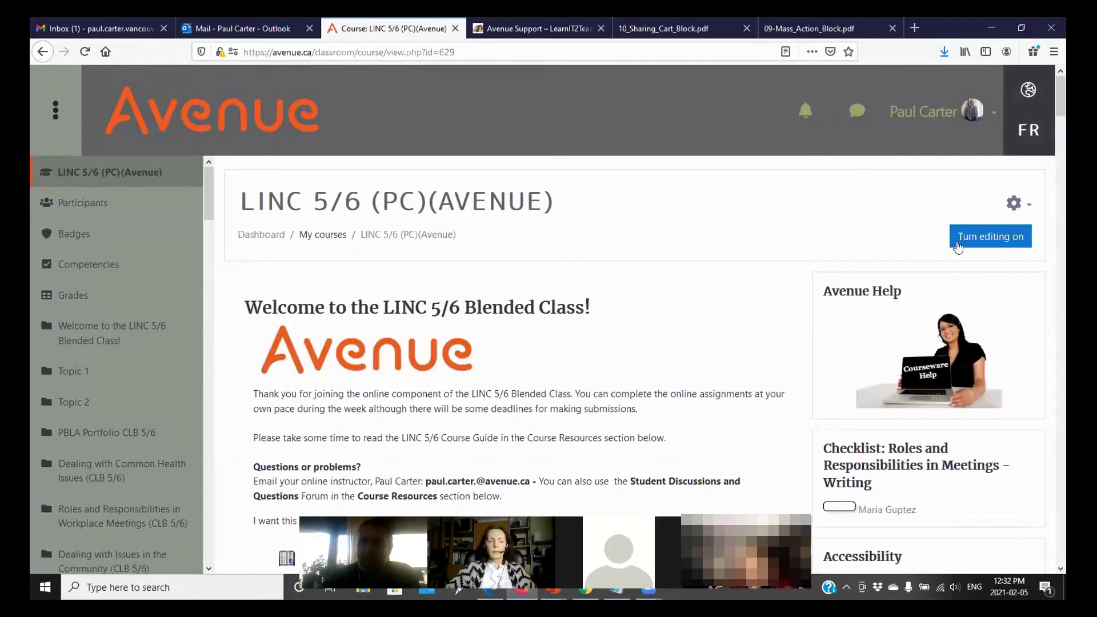
click(968, 245)
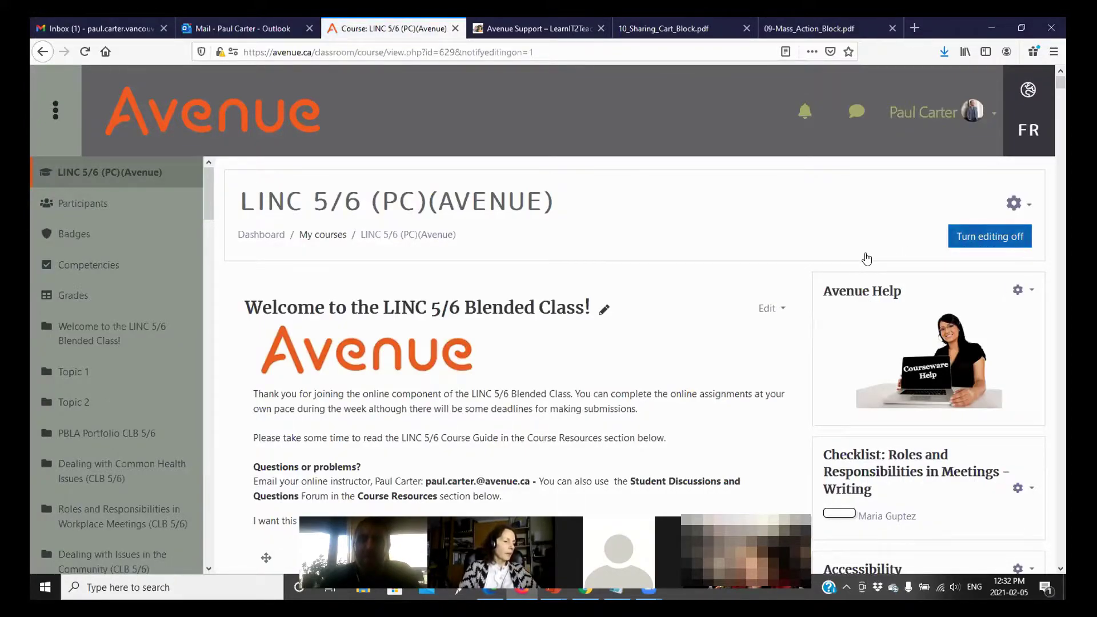
Examine the Sharing Cart's list of course sections and the completion and copy controls beside the "test author sharing cart" activity in Topic 1
scroll(865, 258, down, 2)
scroll(866, 258, down, 6)
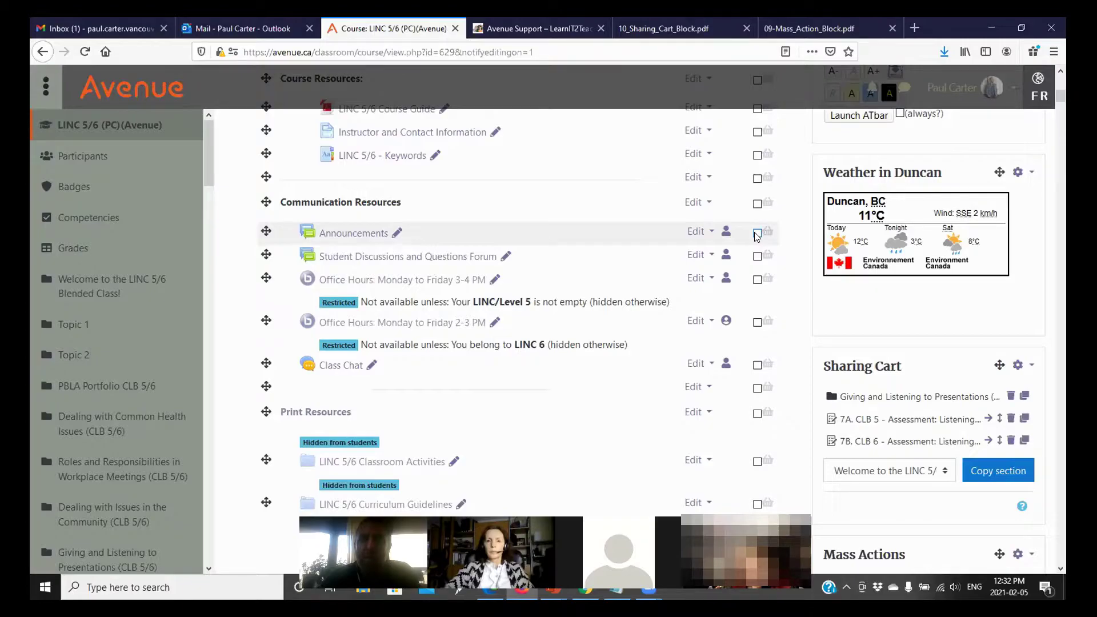
scroll(897, 297, down, 3)
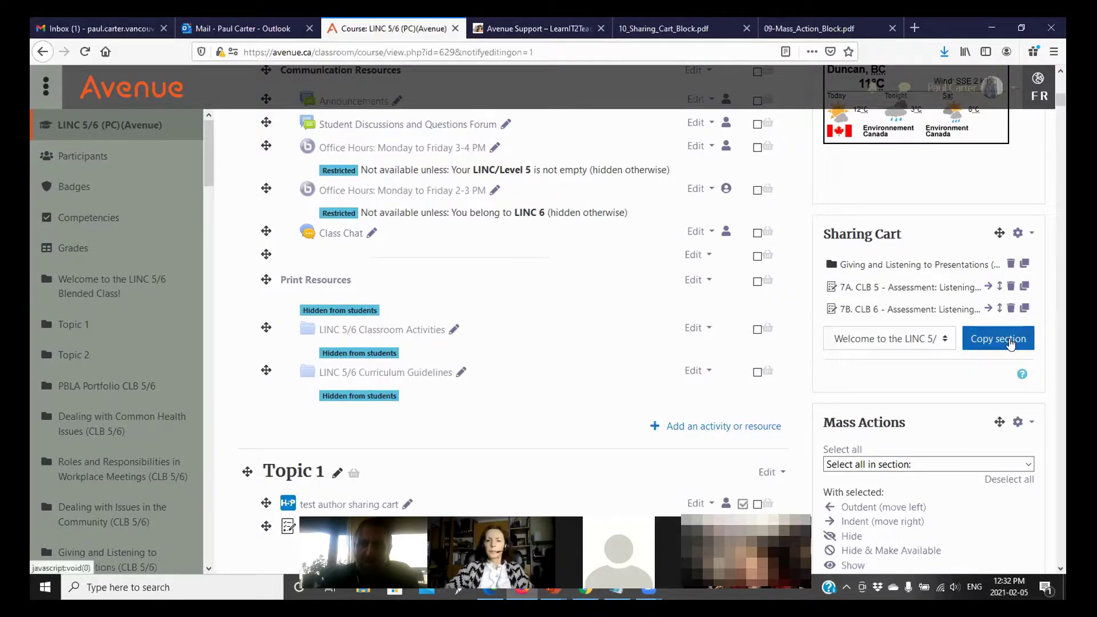
click(944, 340)
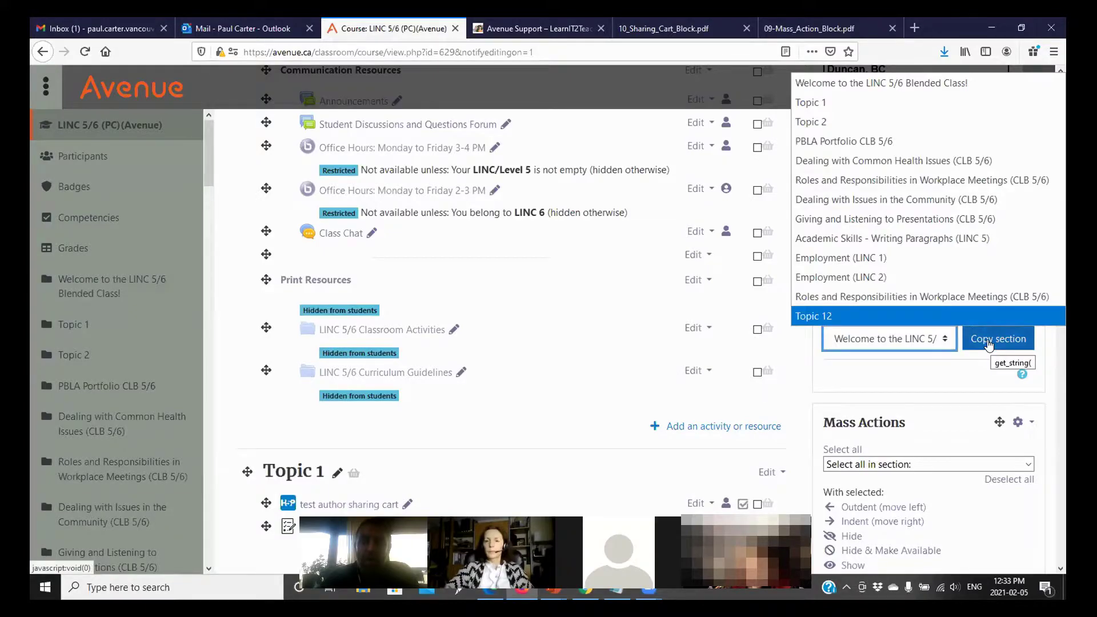
click(802, 370)
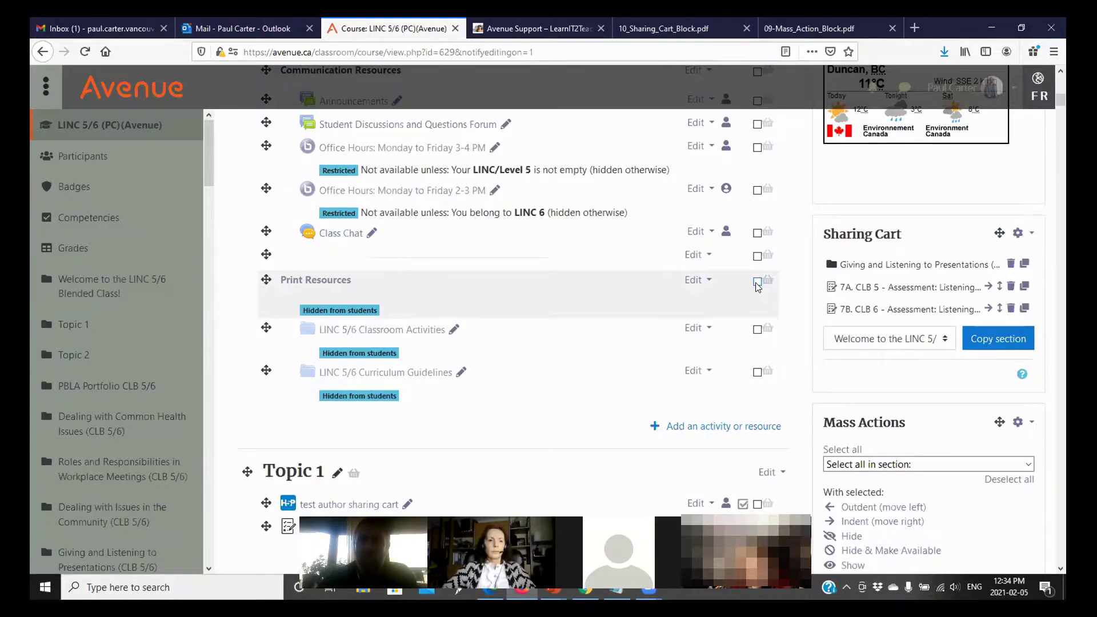
scroll(757, 286, down, 5)
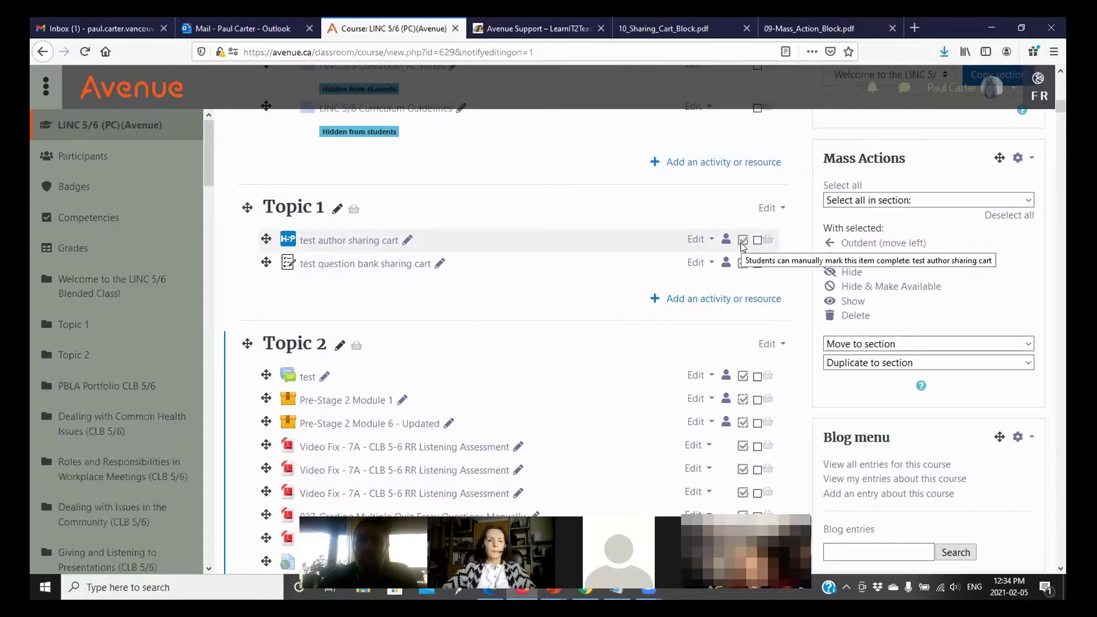
click(742, 242)
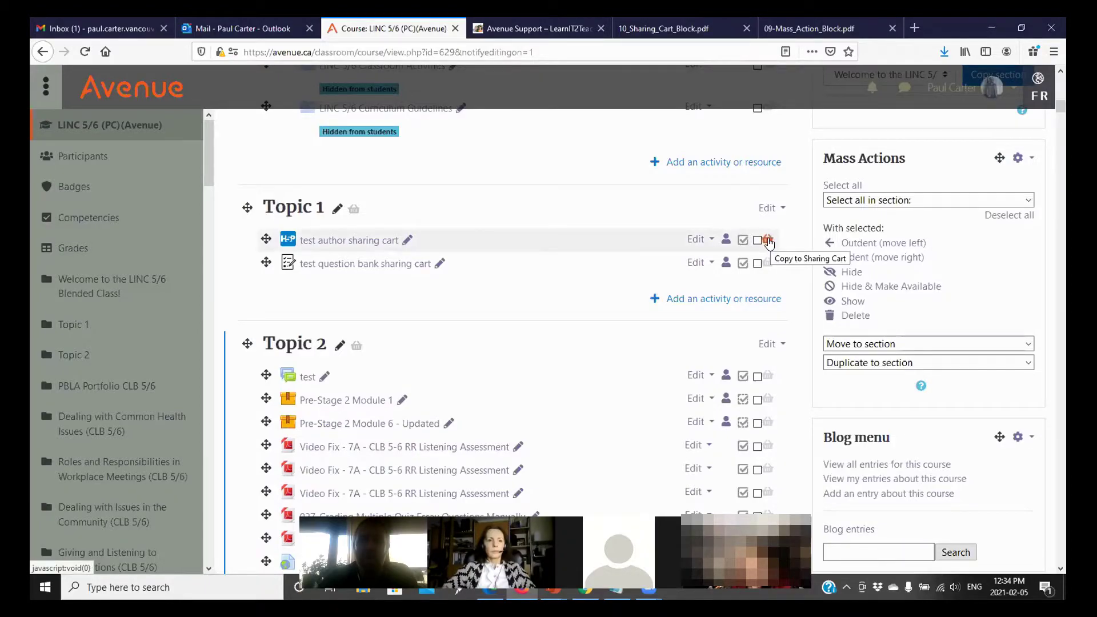
Turn editing off for the LINC 5/6 course
scroll(941, 274, up, 7)
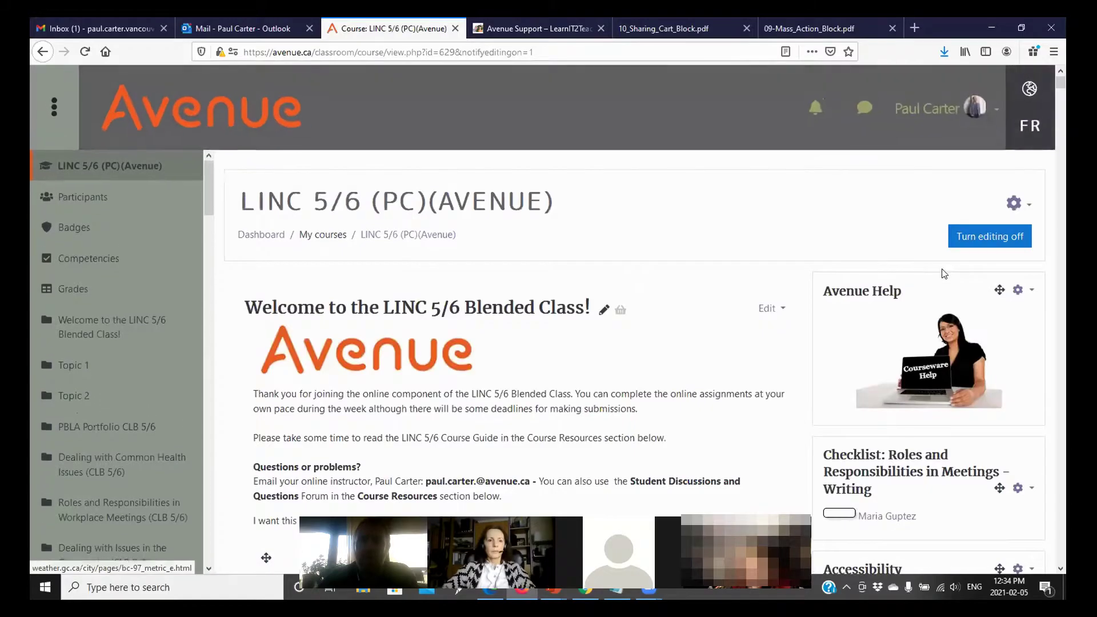
click(962, 182)
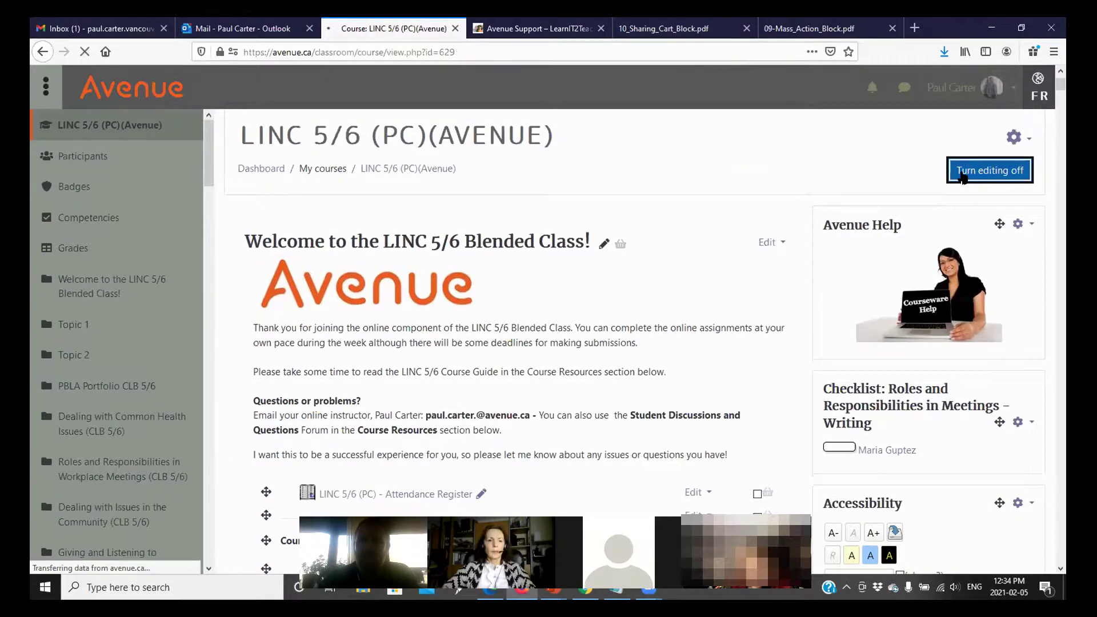
Open the PBLA Portfolio CLB 5/6 section and examine the completion checkboxes beside its activities
scroll(821, 258, down, 2)
scroll(820, 258, down, 15)
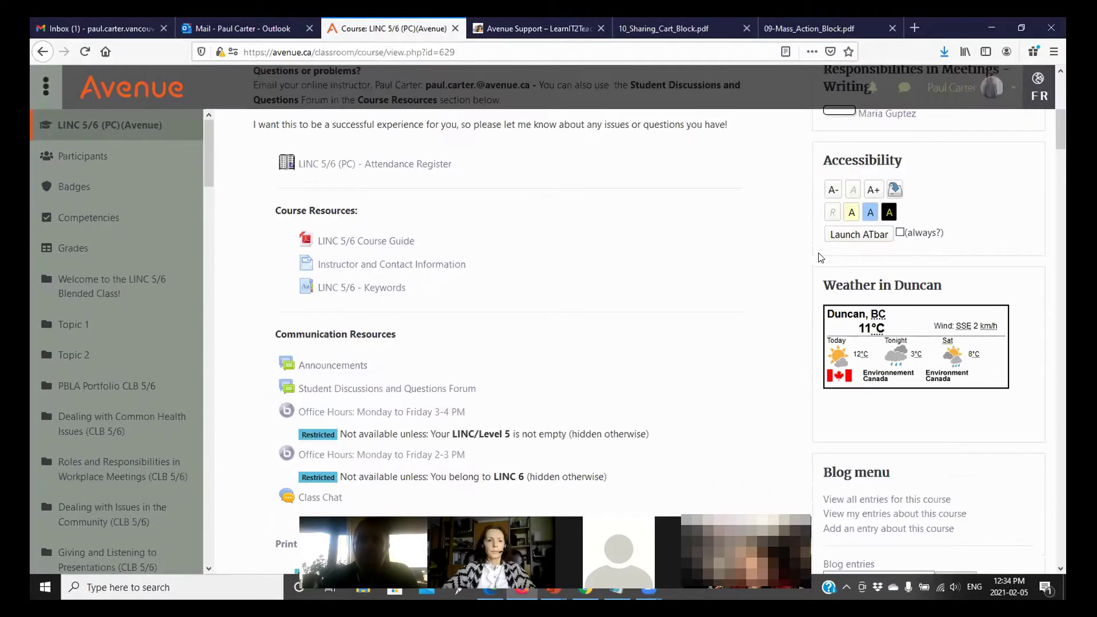
scroll(820, 258, up, 10)
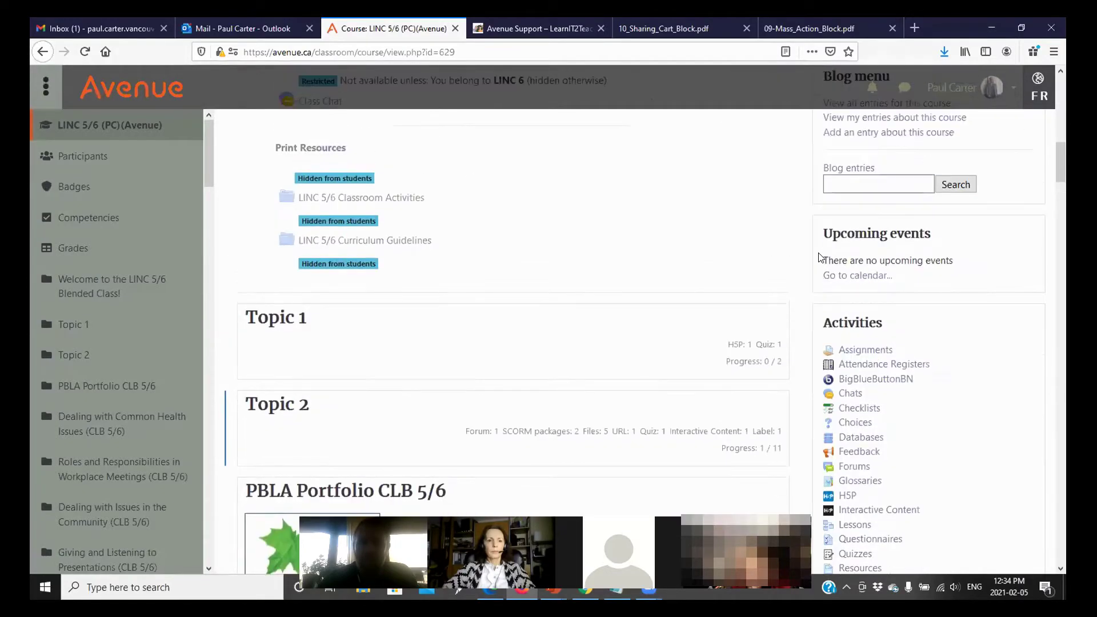
scroll(646, 250, down, 6)
scroll(337, 317, down, 2)
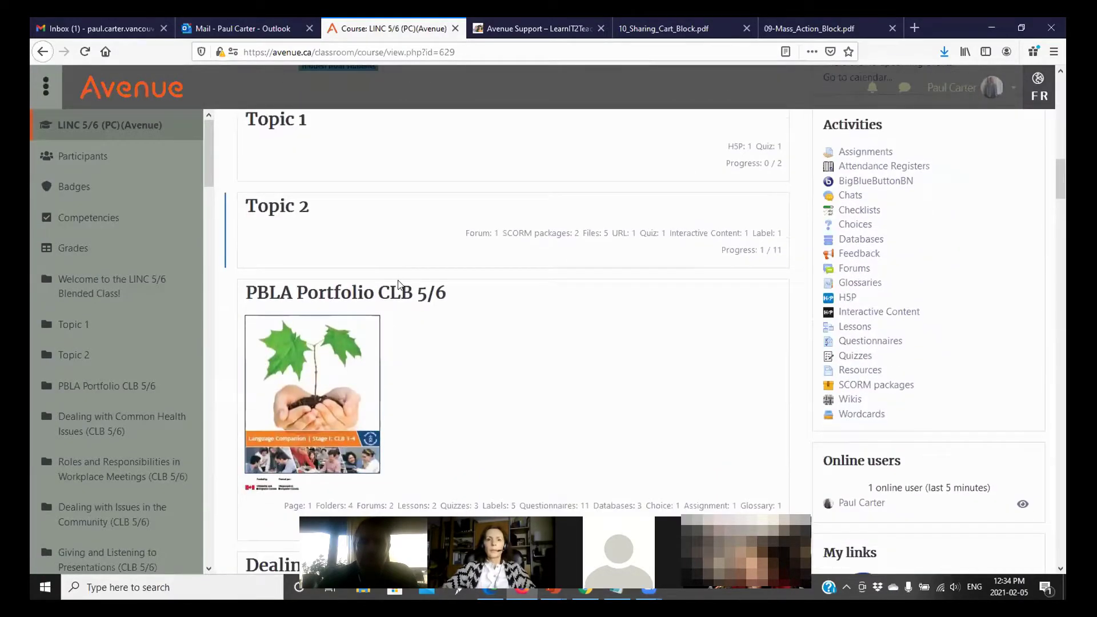
click(416, 301)
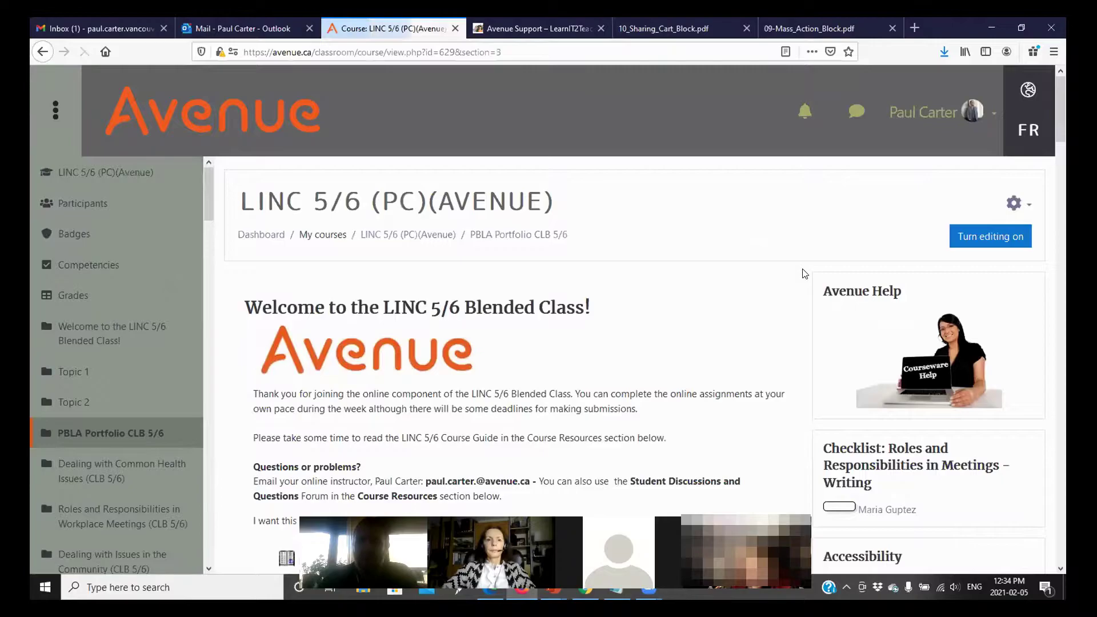
scroll(805, 274, down, 2)
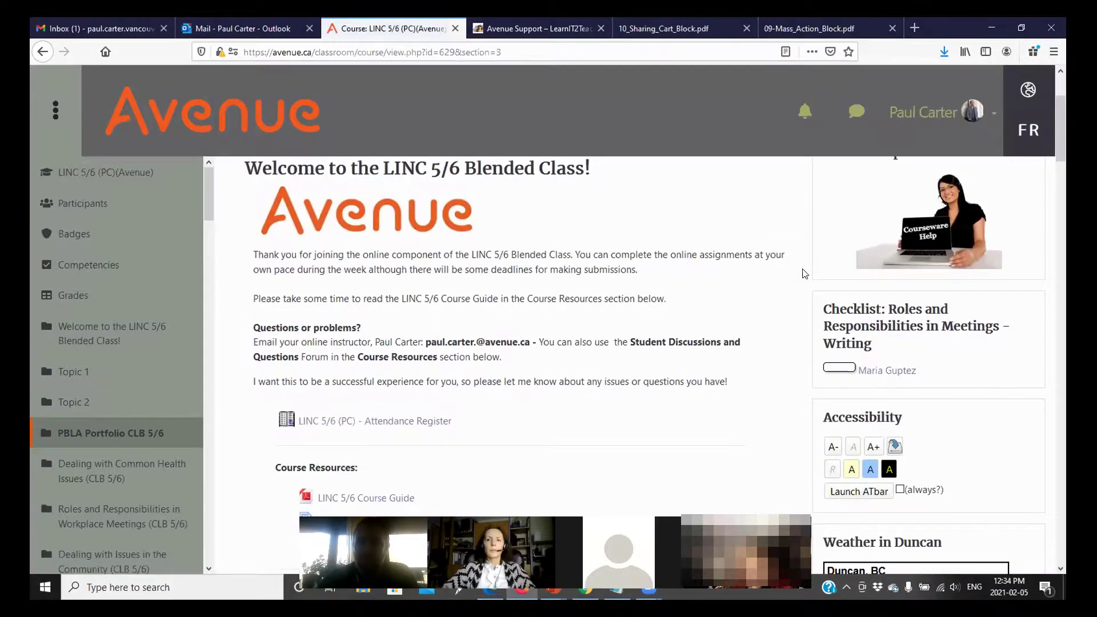
scroll(805, 273, down, 5)
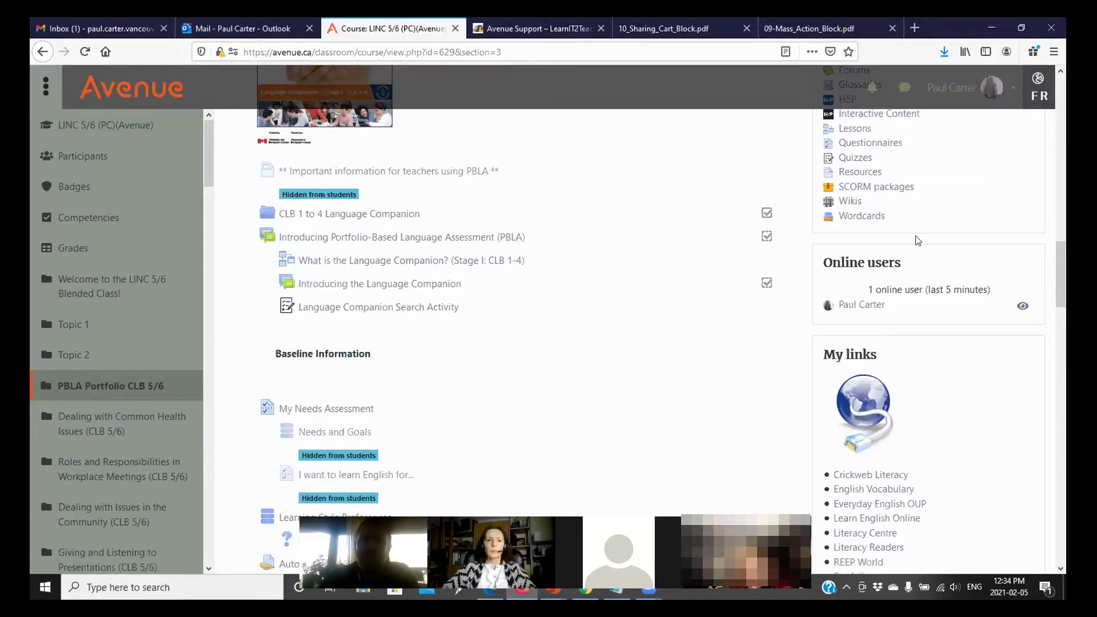
Turn editing on for the LINC 5/6 course from the PBLA Portfolio CLB 5/6 section
scroll(949, 234, up, 5)
scroll(949, 234, up, 5)
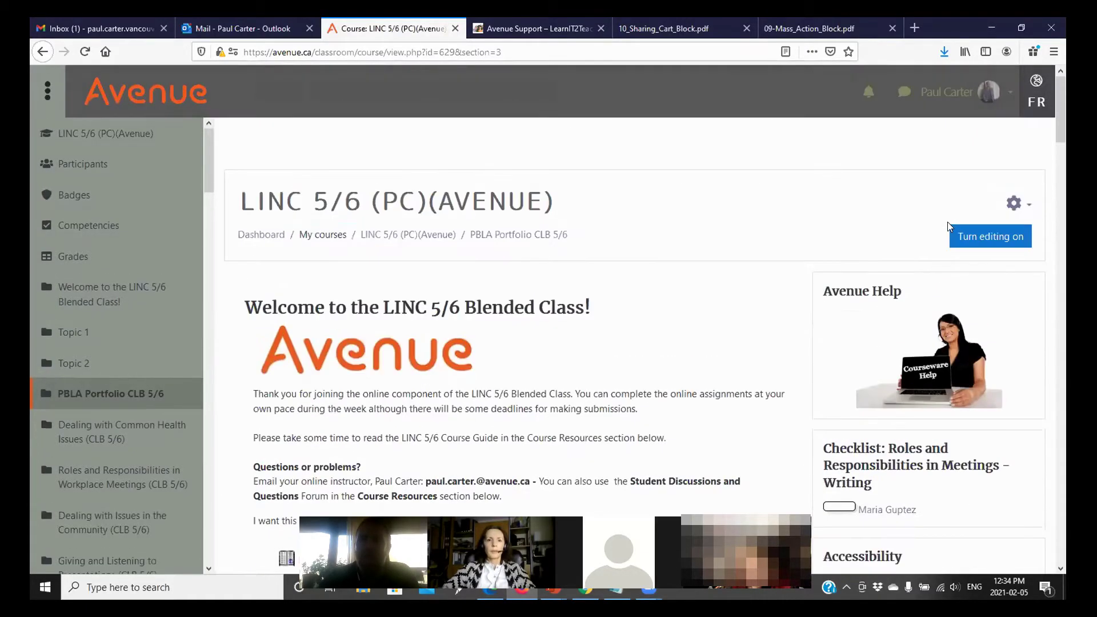
click(984, 239)
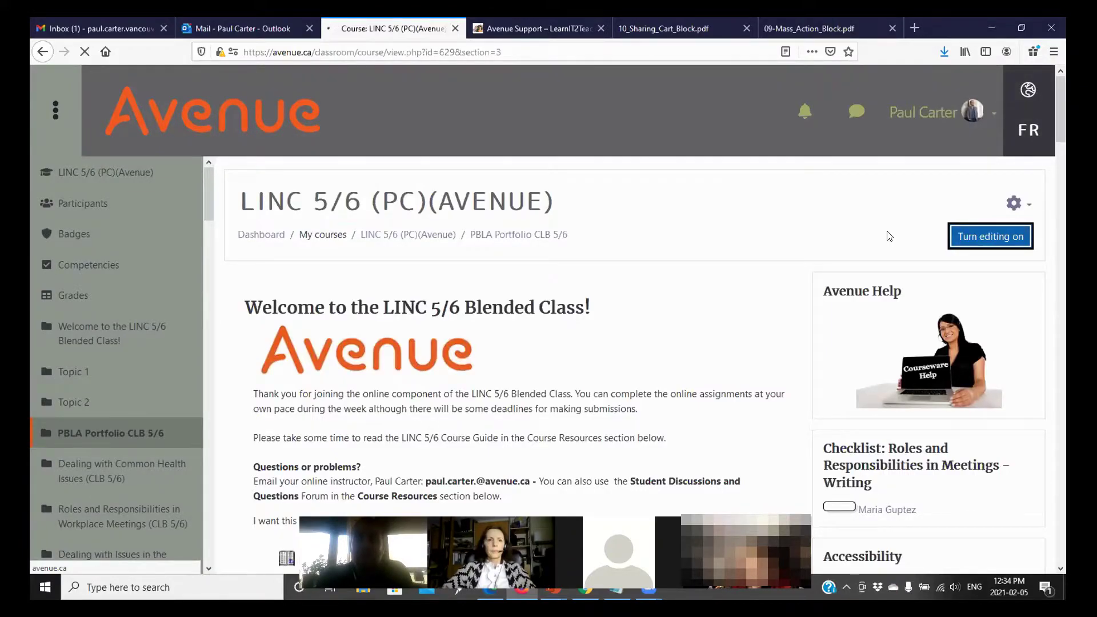
Examine the Sharing Cart block and the completion and selection checkboxes beside the PBLA Portfolio CLB 5/6 activities
scroll(889, 236, down, 10)
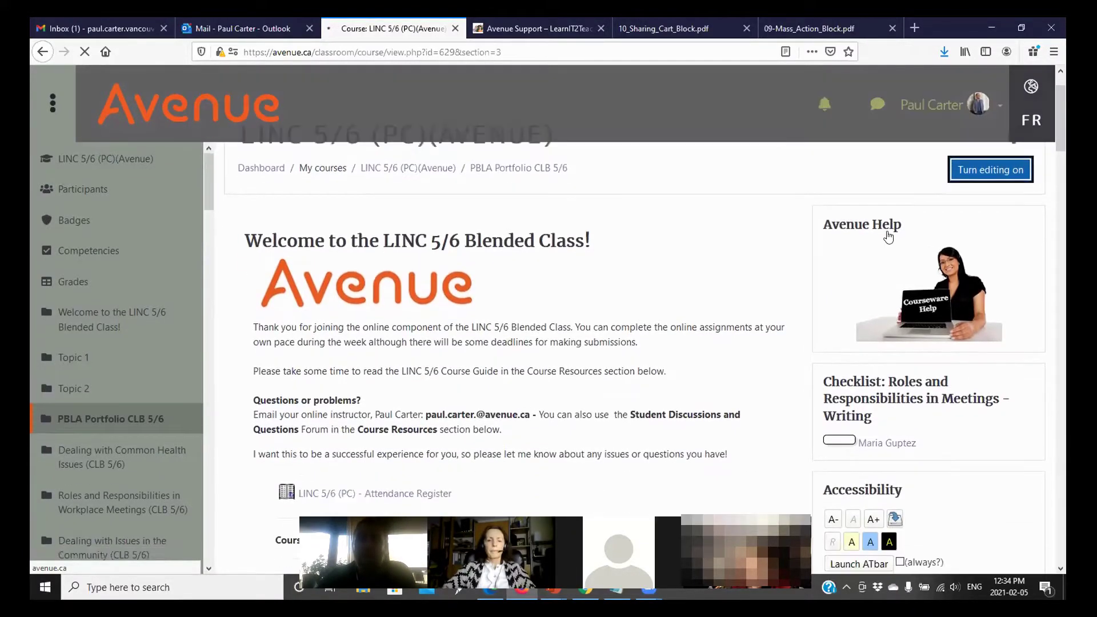
scroll(889, 236, down, 10)
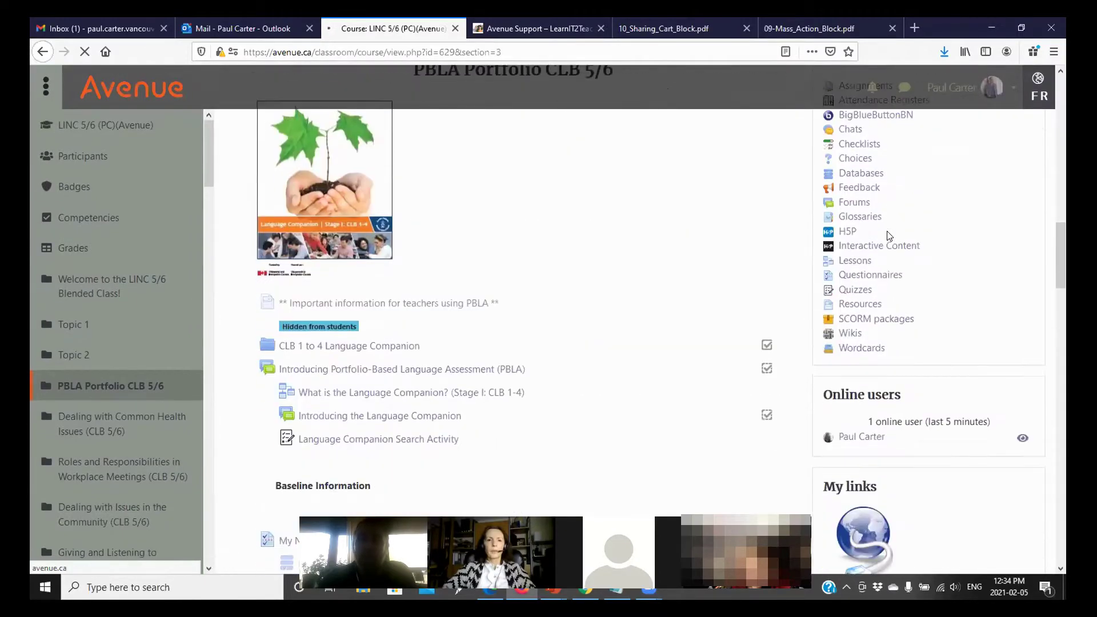
scroll(889, 236, up, 3)
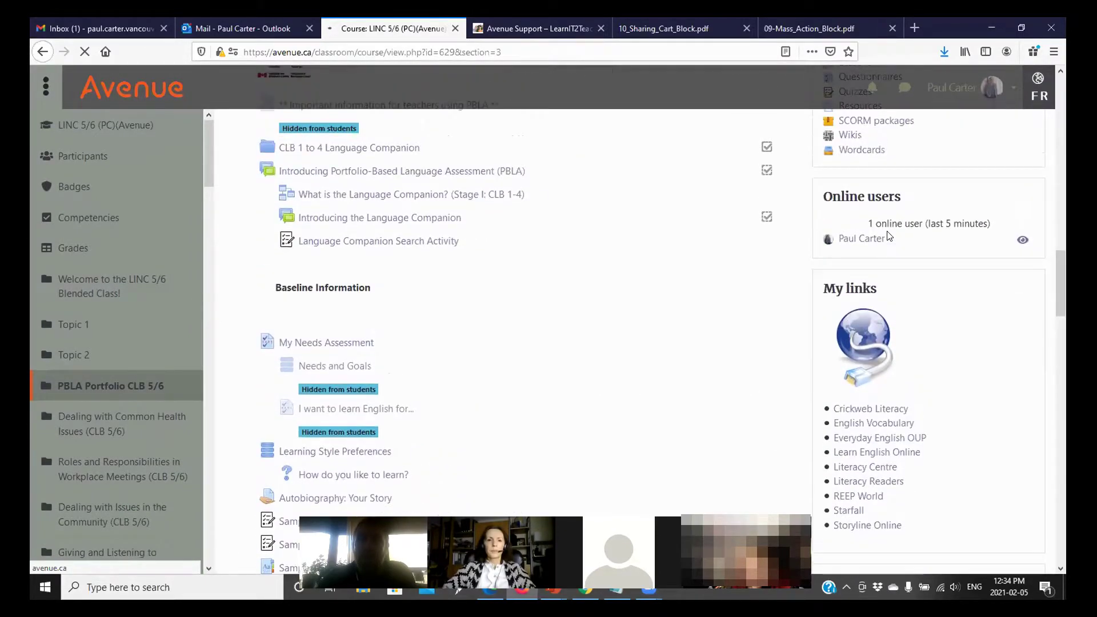
scroll(879, 246, down, 10)
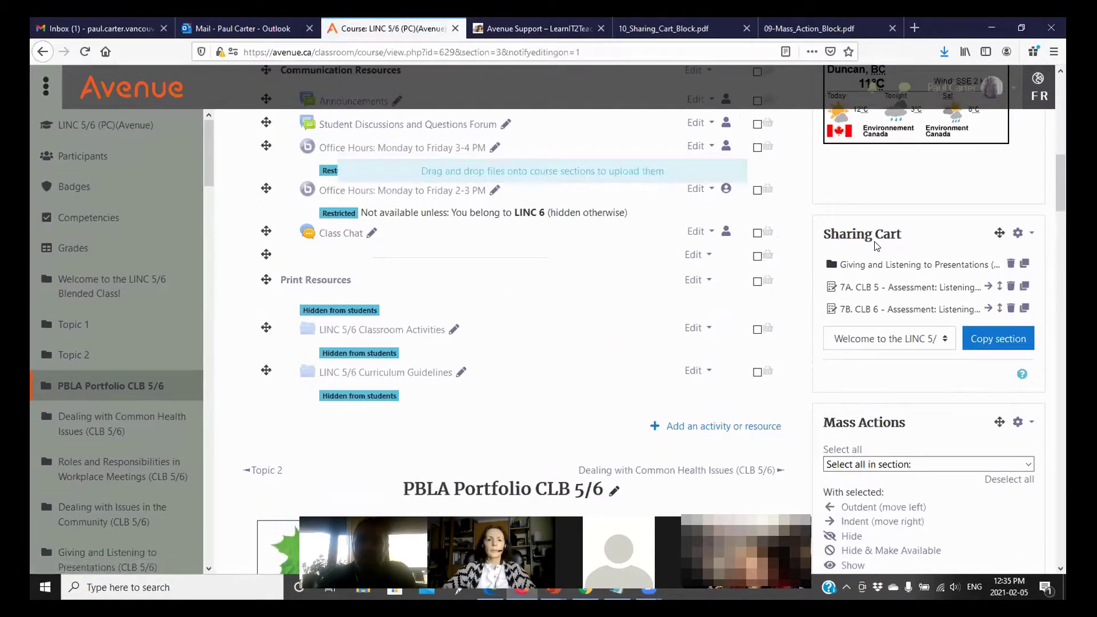
scroll(877, 245, up, 3)
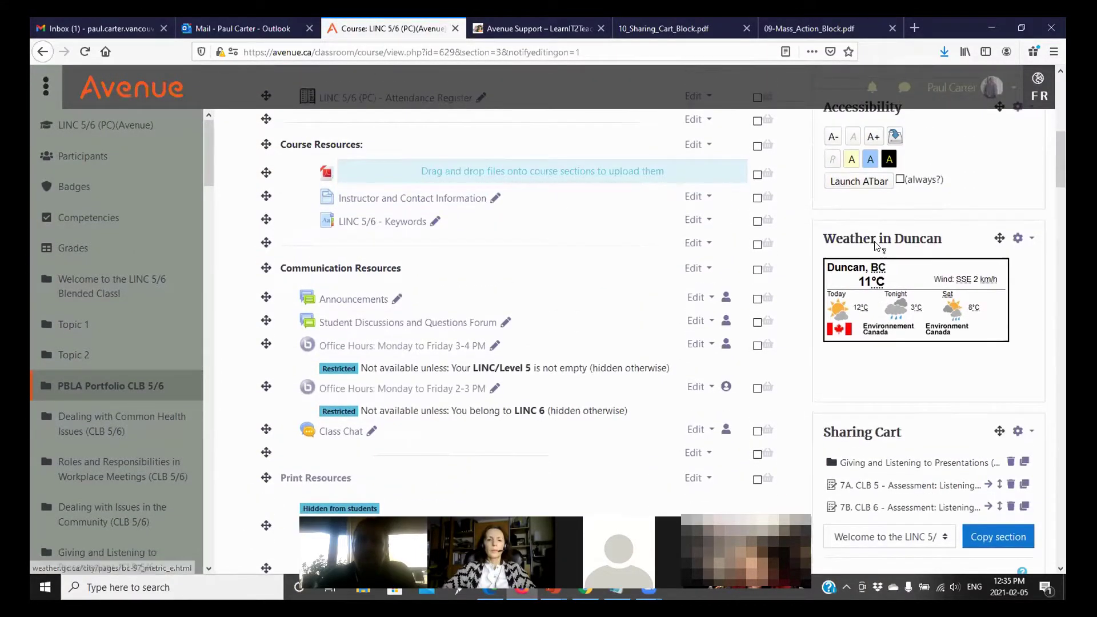
scroll(877, 246, down, 7)
scroll(877, 246, down, 5)
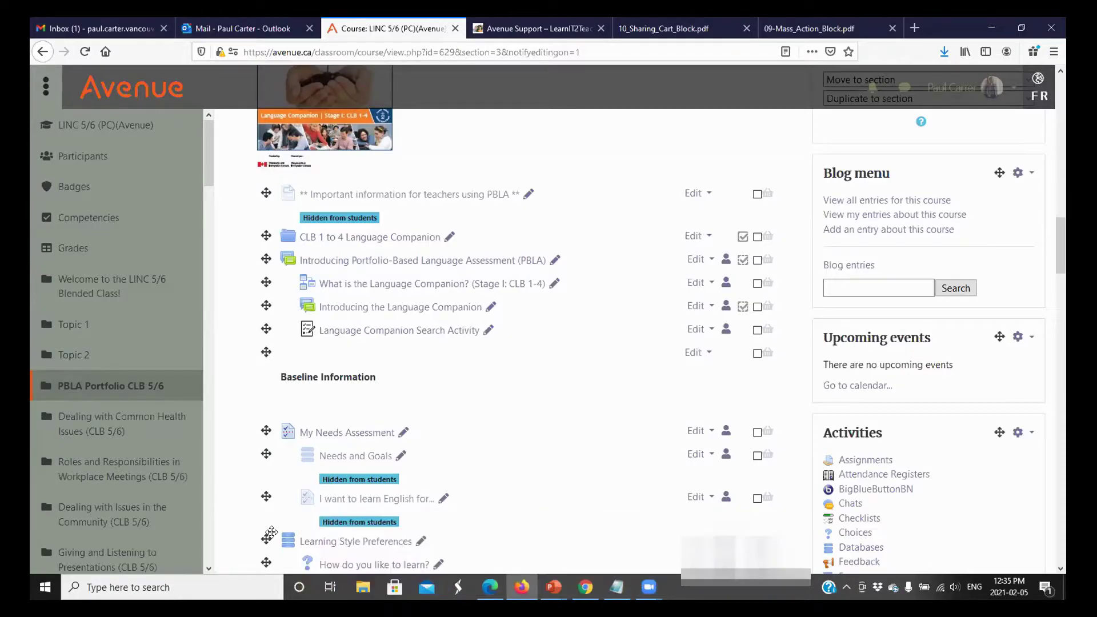
Switch to the PowerPoint slide show, advance to the Mass Action Block slide, and end the show
mouse_move(553, 586)
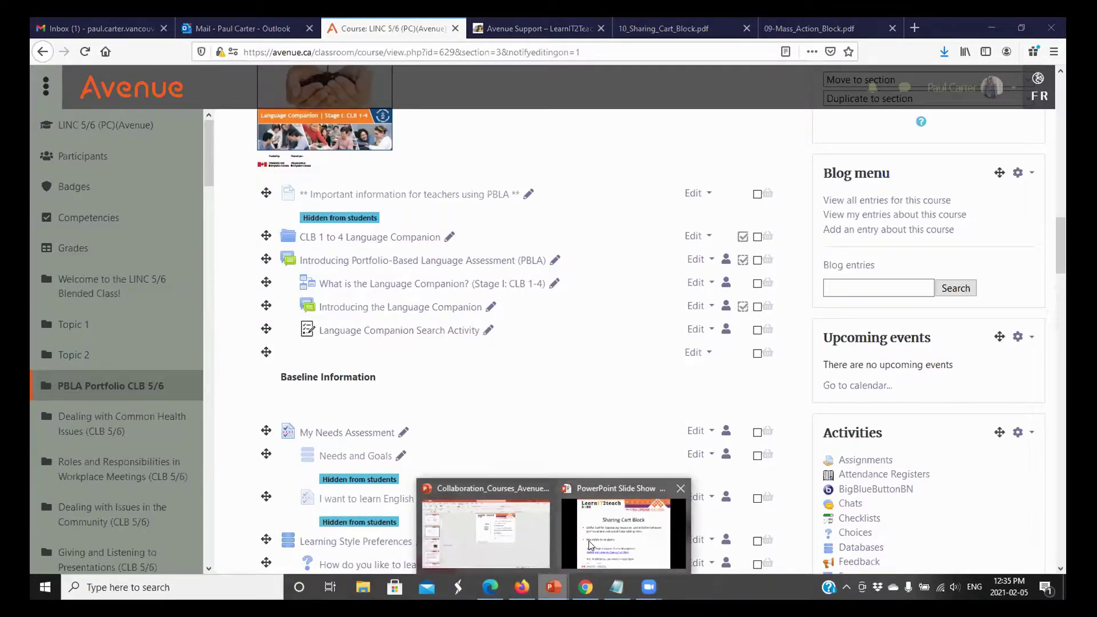
click(623, 531)
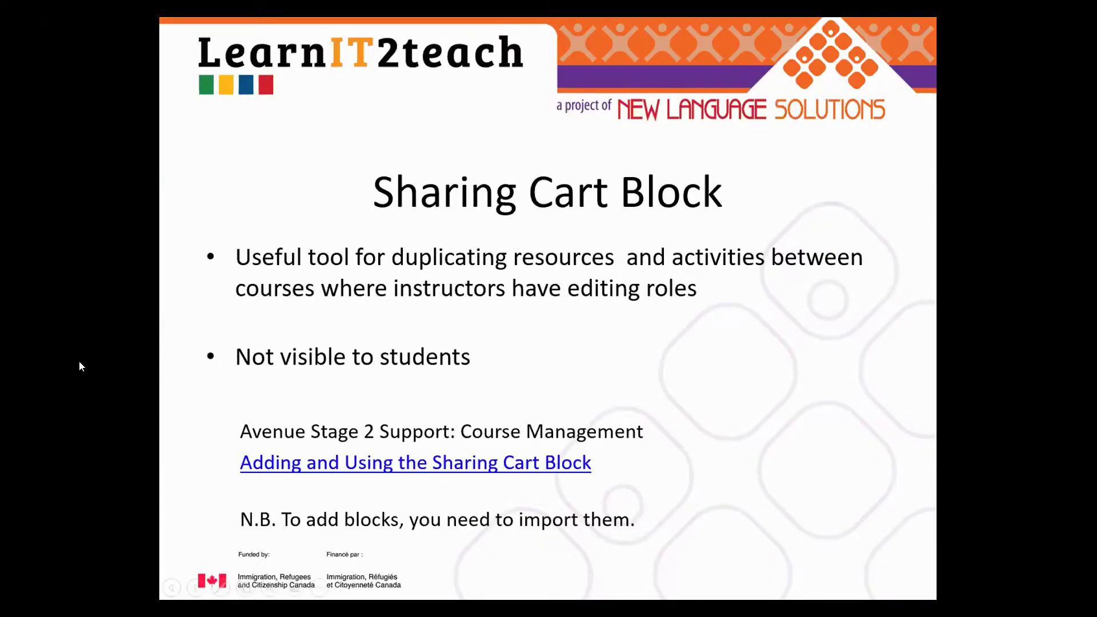
key(Right)
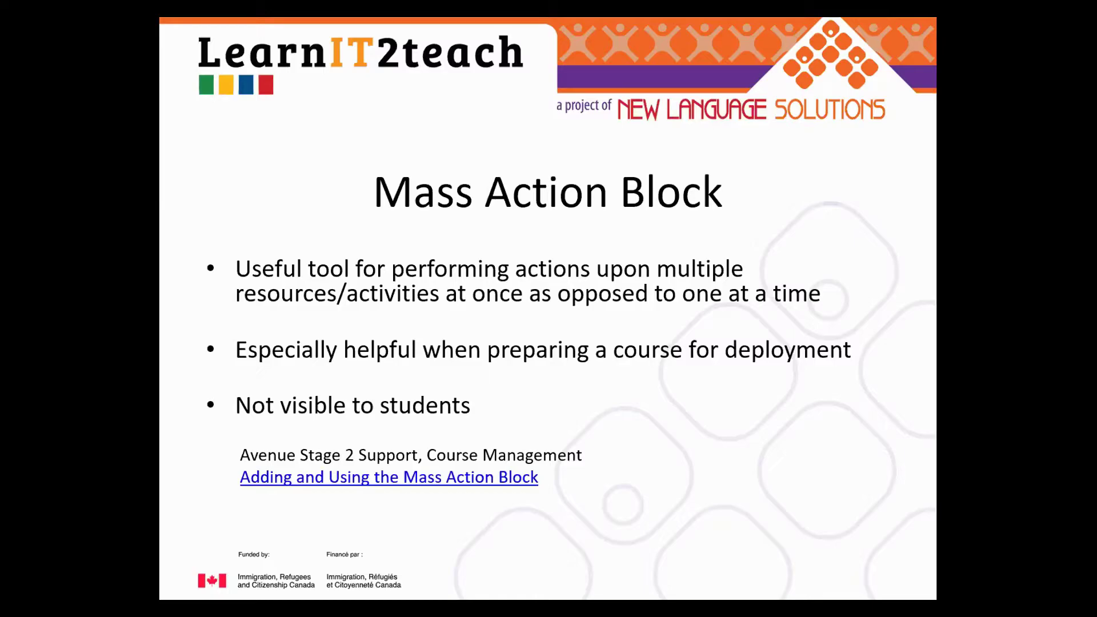
key(Escape)
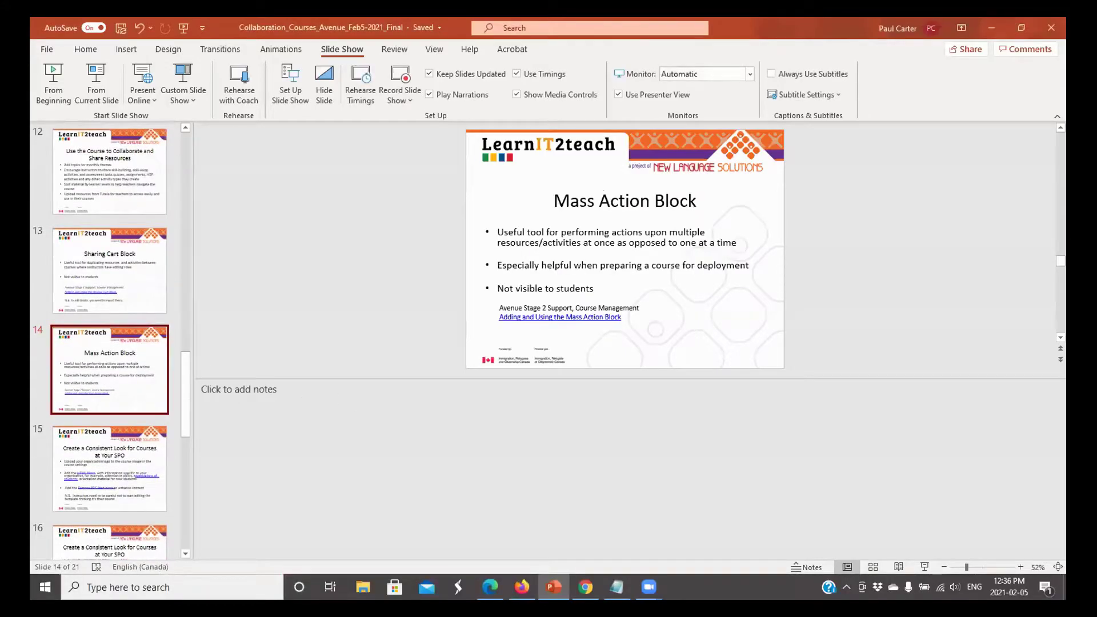
Switch back to Firefox and examine the Mass Actions block alongside the PBLA Portfolio CLB 5/6 section's activities
click(522, 587)
scroll(513, 339, up, 3)
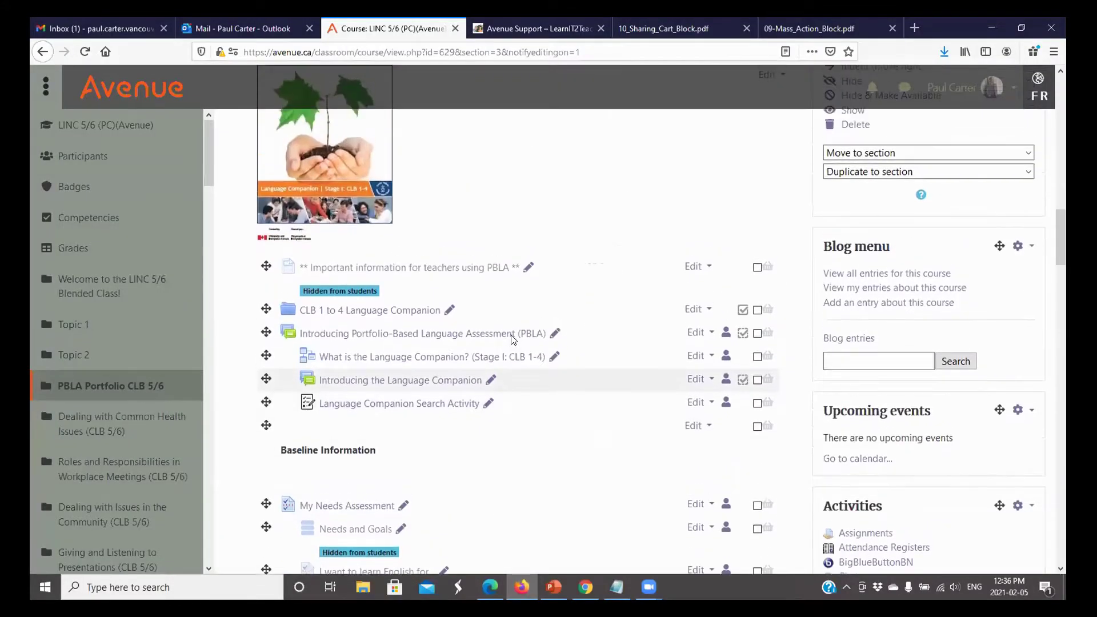
scroll(513, 339, down, 6)
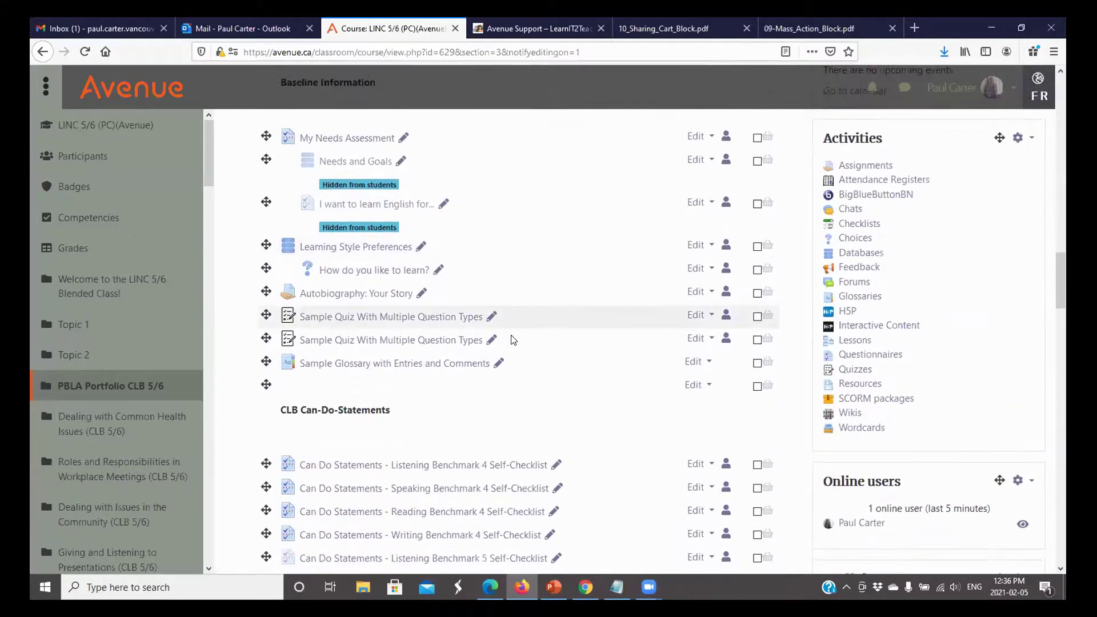
scroll(513, 339, down, 3)
scroll(513, 339, up, 12)
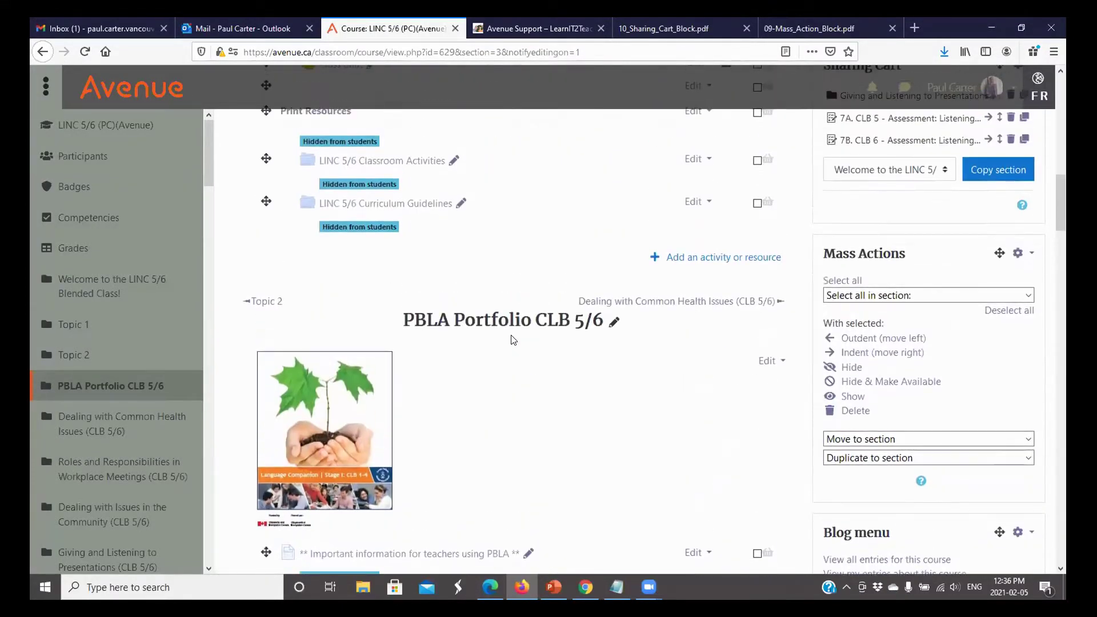
scroll(513, 339, up, 1)
scroll(514, 340, up, 1)
scroll(513, 340, down, 1)
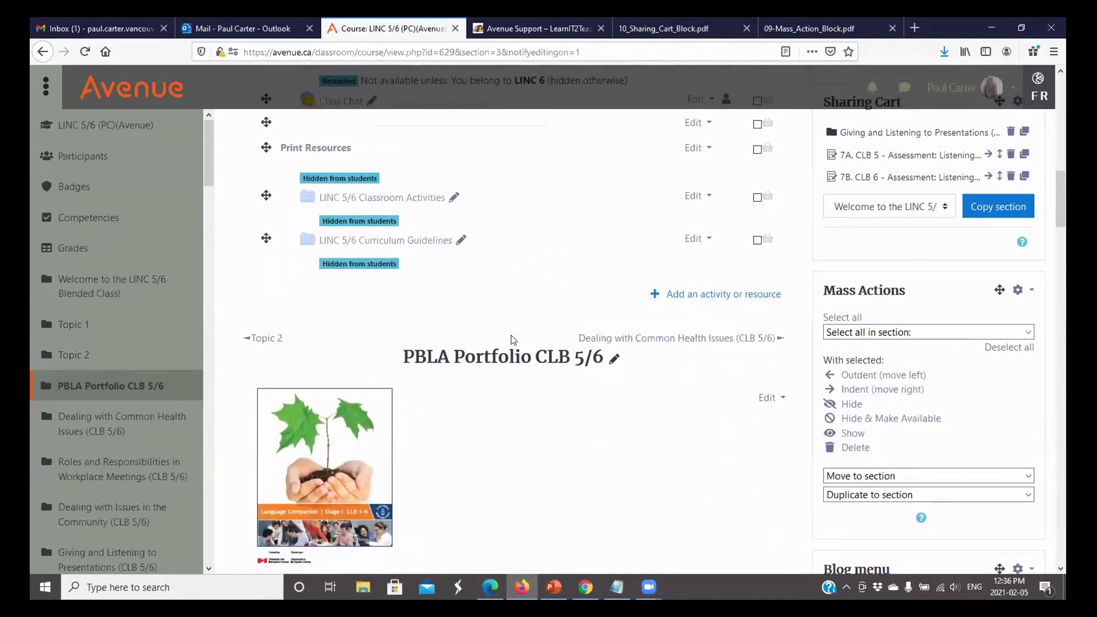
Open the instructor's sandbox course from the list of own courses
scroll(100, 343, down, 15)
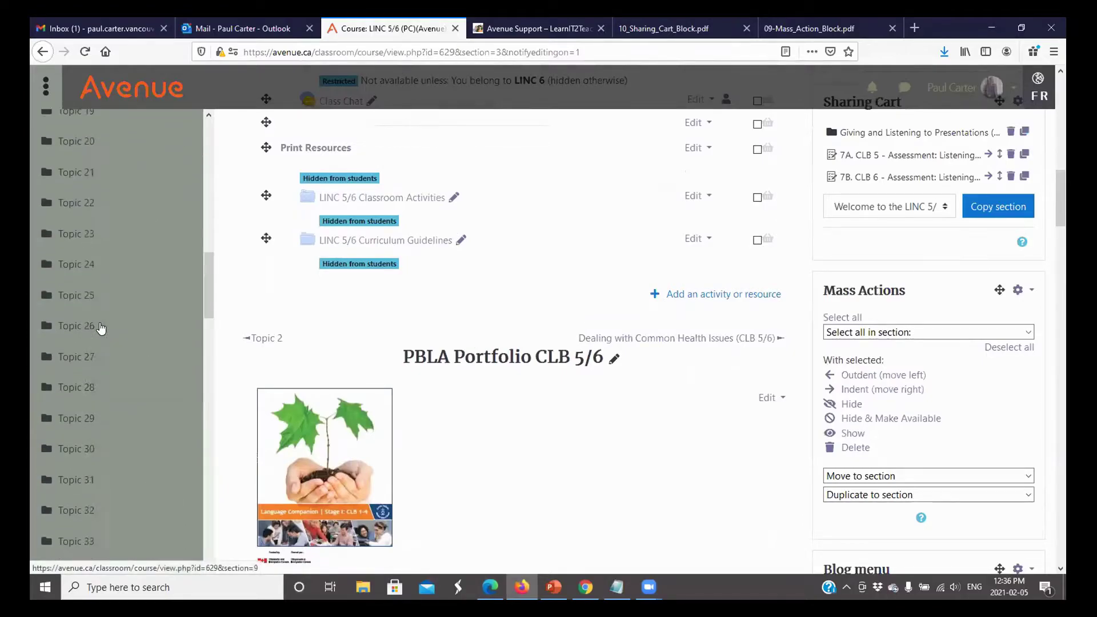
scroll(100, 366, down, 1)
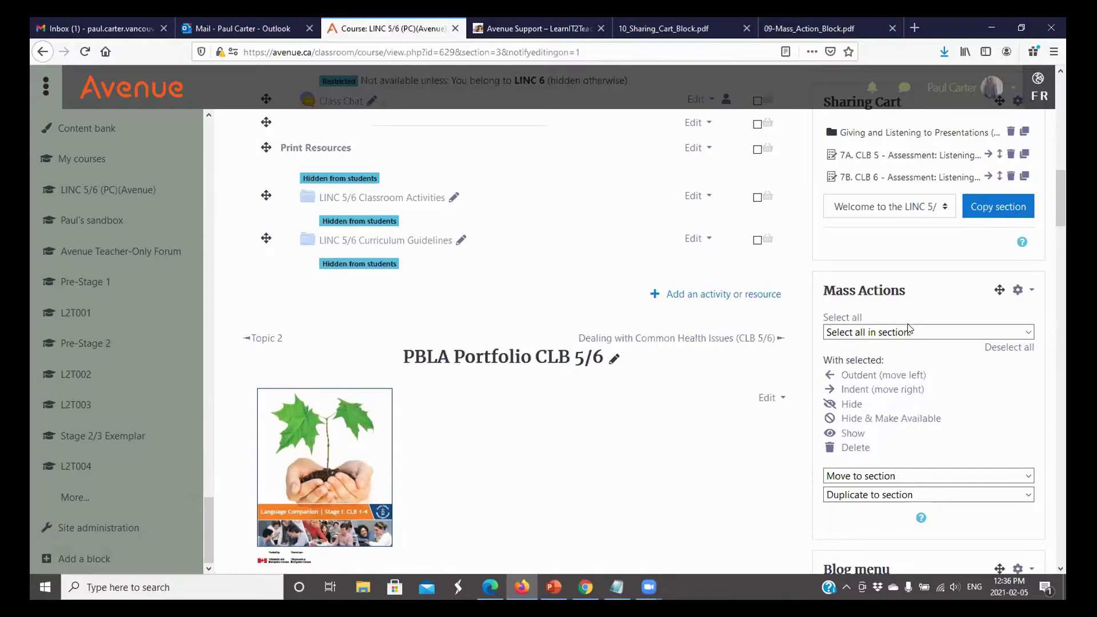
scroll(895, 350, down, 5)
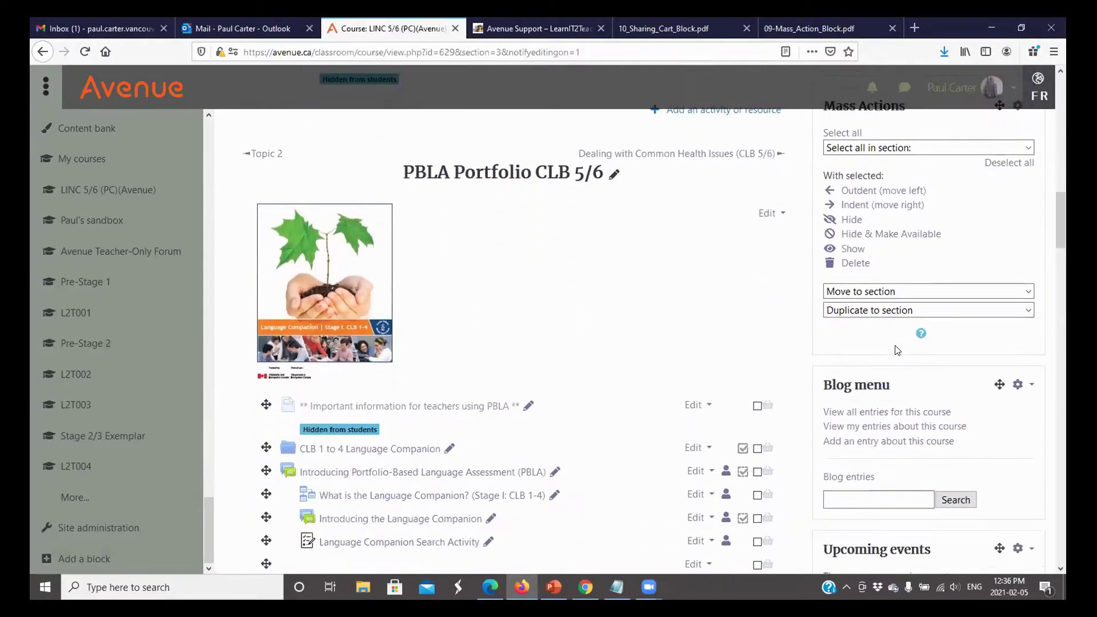
scroll(895, 355, down, 6)
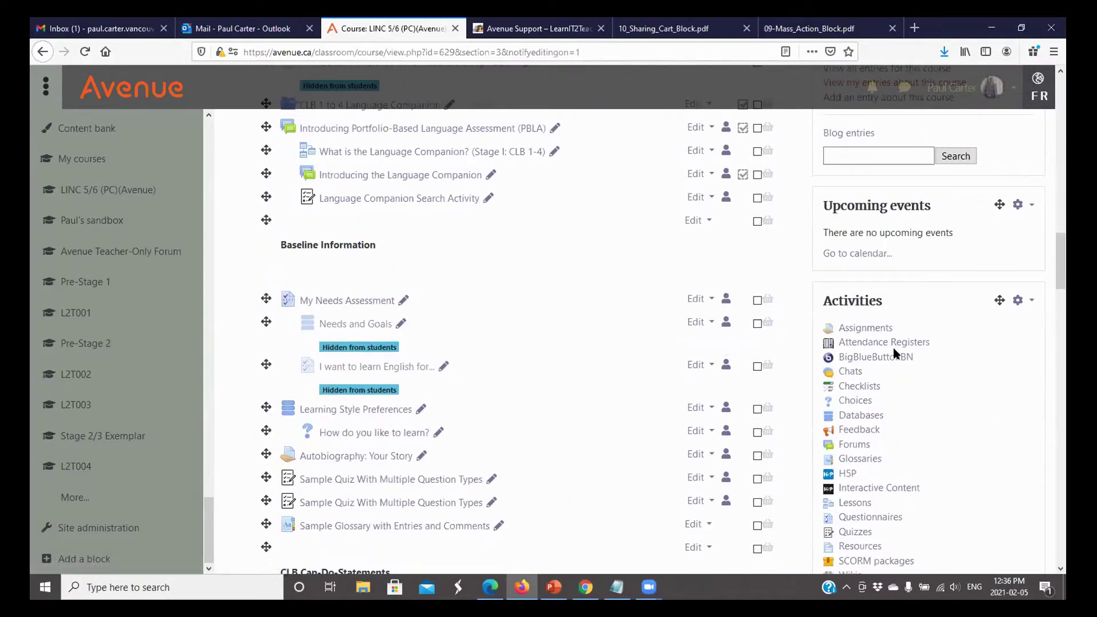
scroll(896, 355, up, 14)
scroll(895, 356, up, 12)
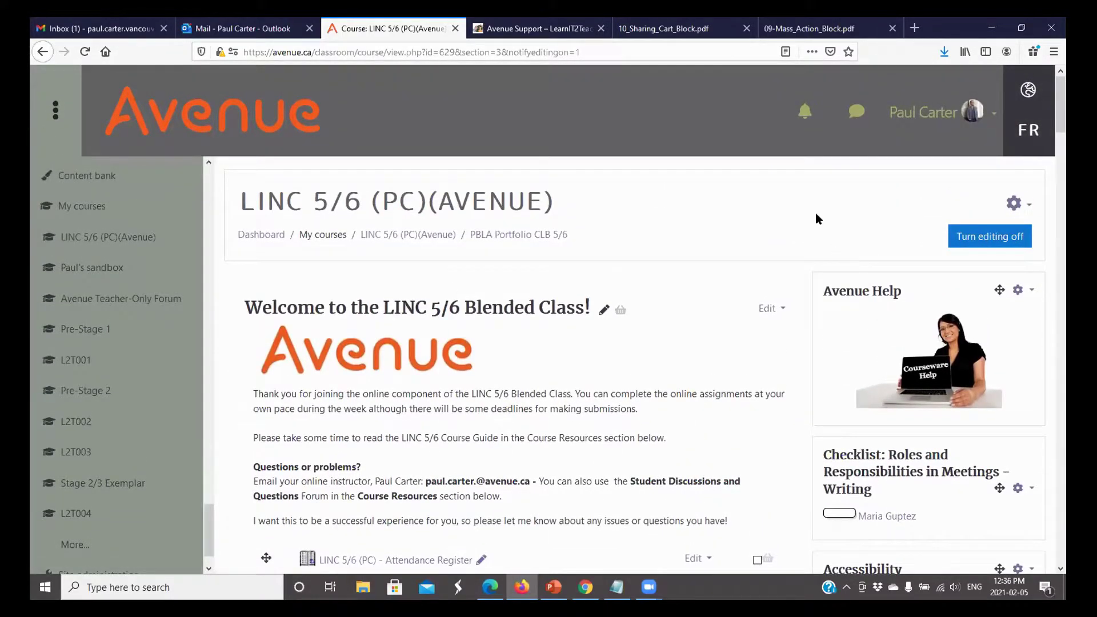
scroll(112, 302, down, 1)
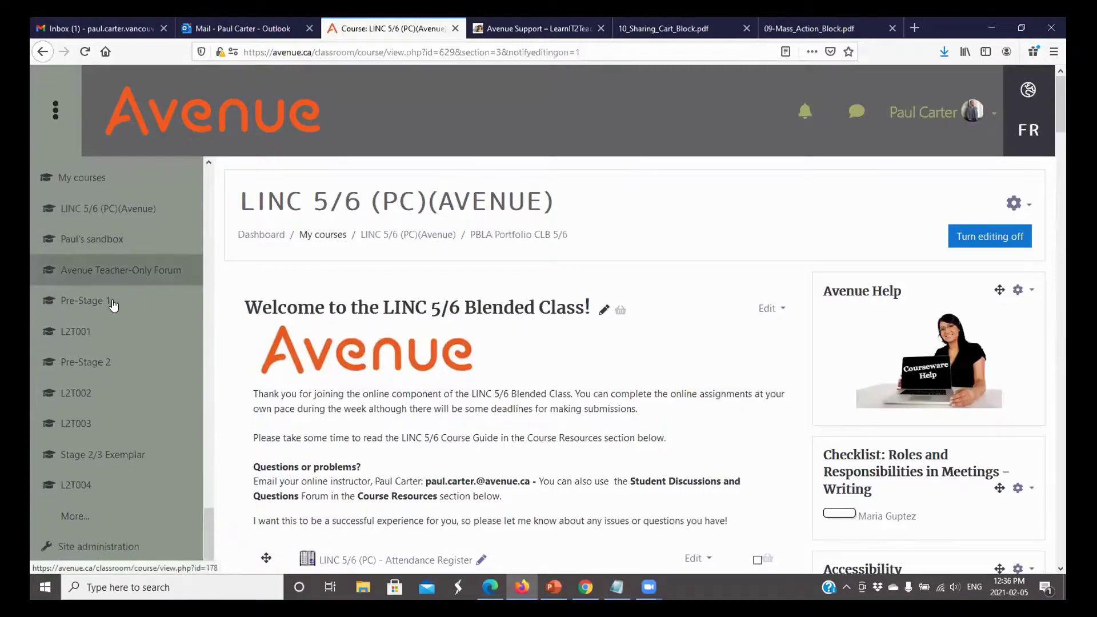
scroll(114, 307, up, 3)
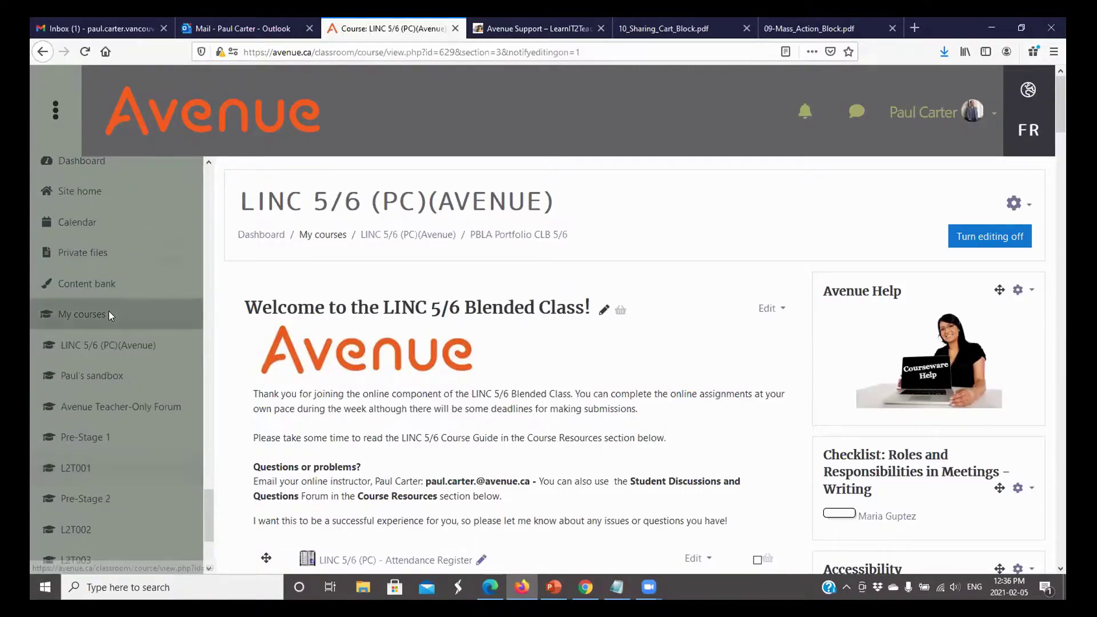
click(103, 376)
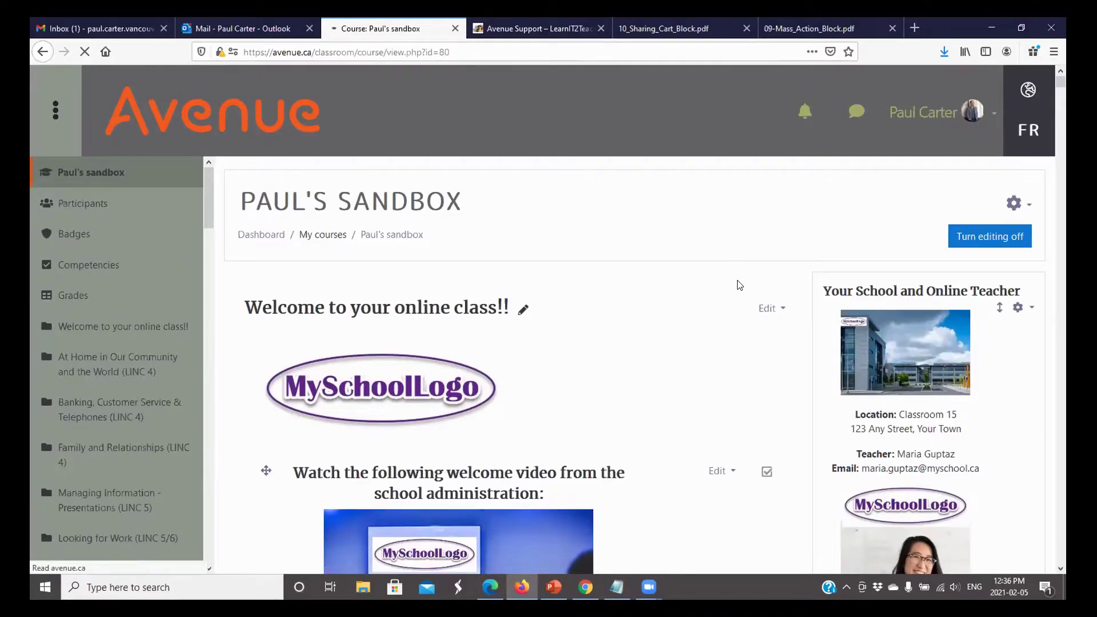
Look over the sandbox course's school logos, activities and side blocks, including Administration, Tags and Mass Actions
scroll(739, 285, down, 2)
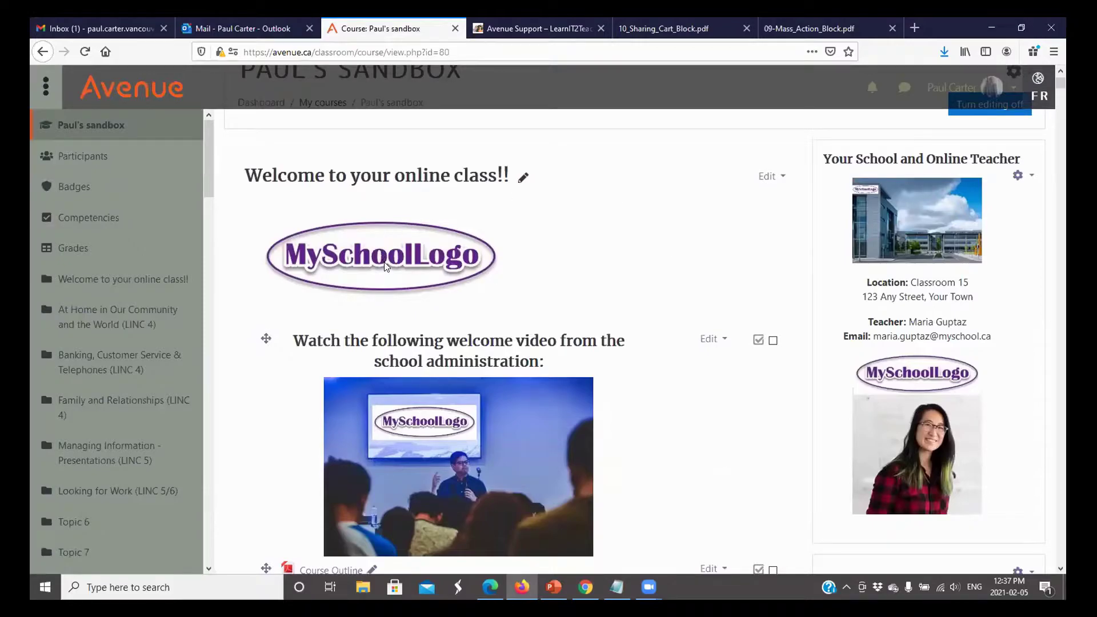
scroll(666, 272, down, 2)
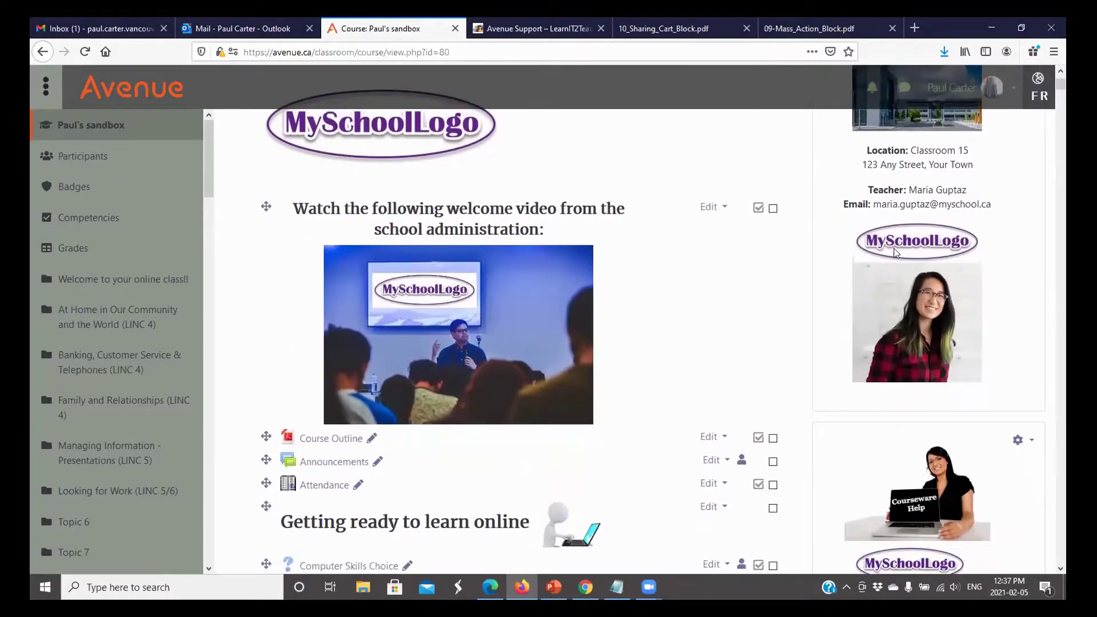
scroll(862, 289, down, 3)
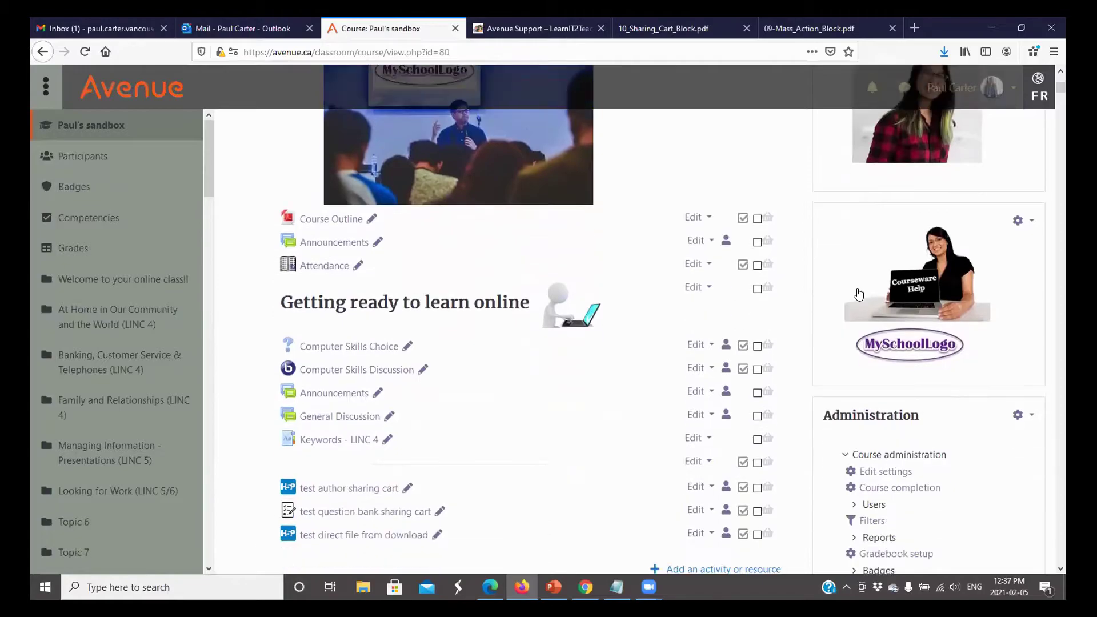
scroll(858, 295, down, 5)
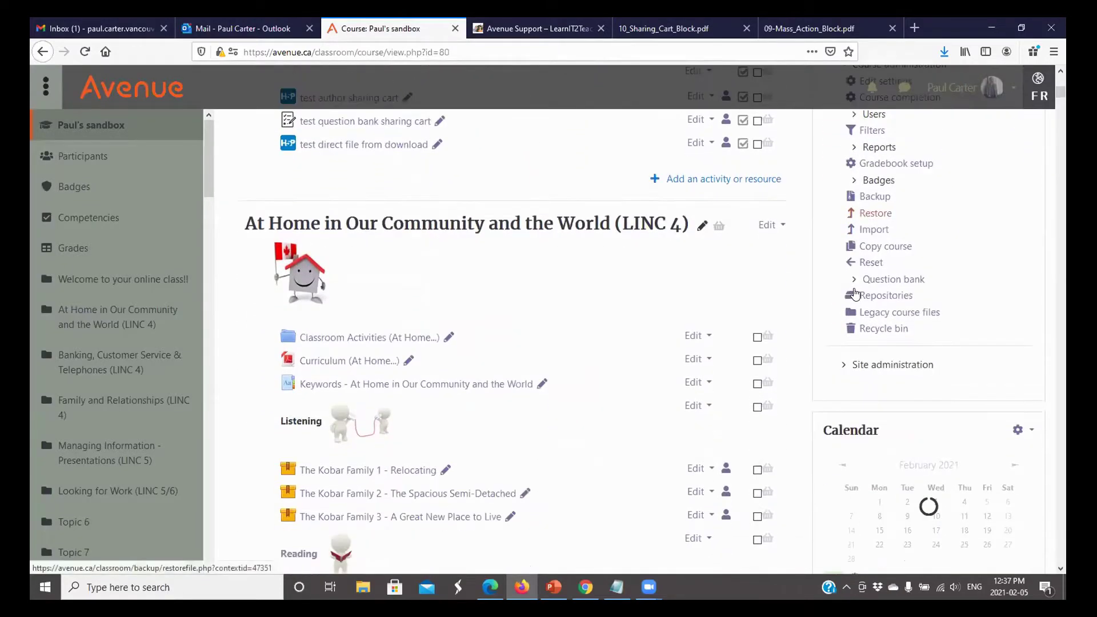
scroll(856, 294, down, 12)
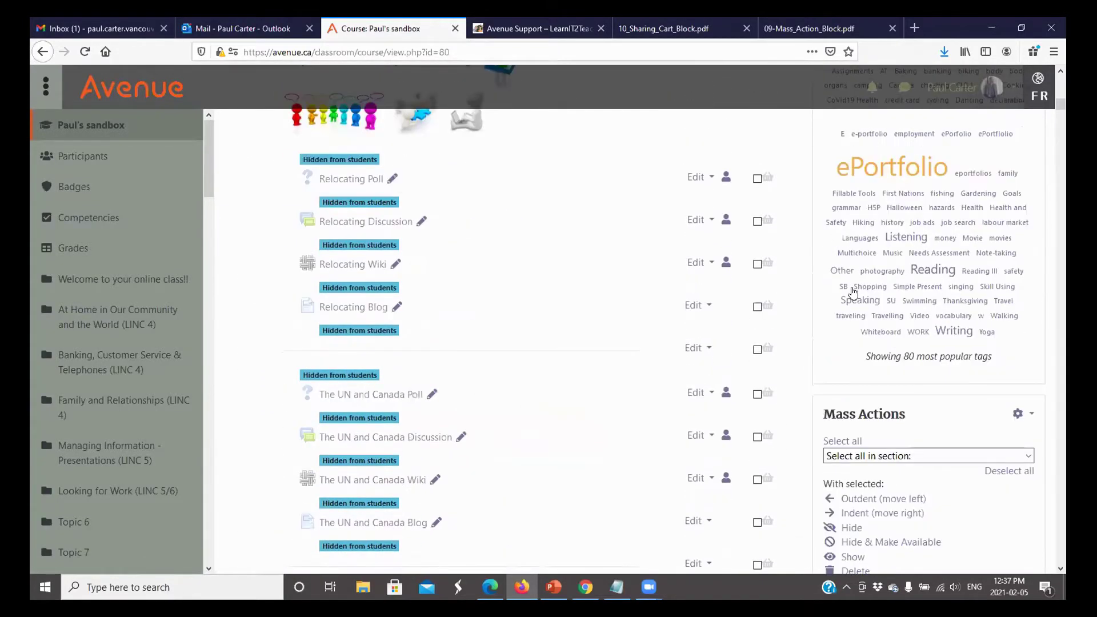
scroll(853, 292, down, 7)
scroll(849, 289, up, 10)
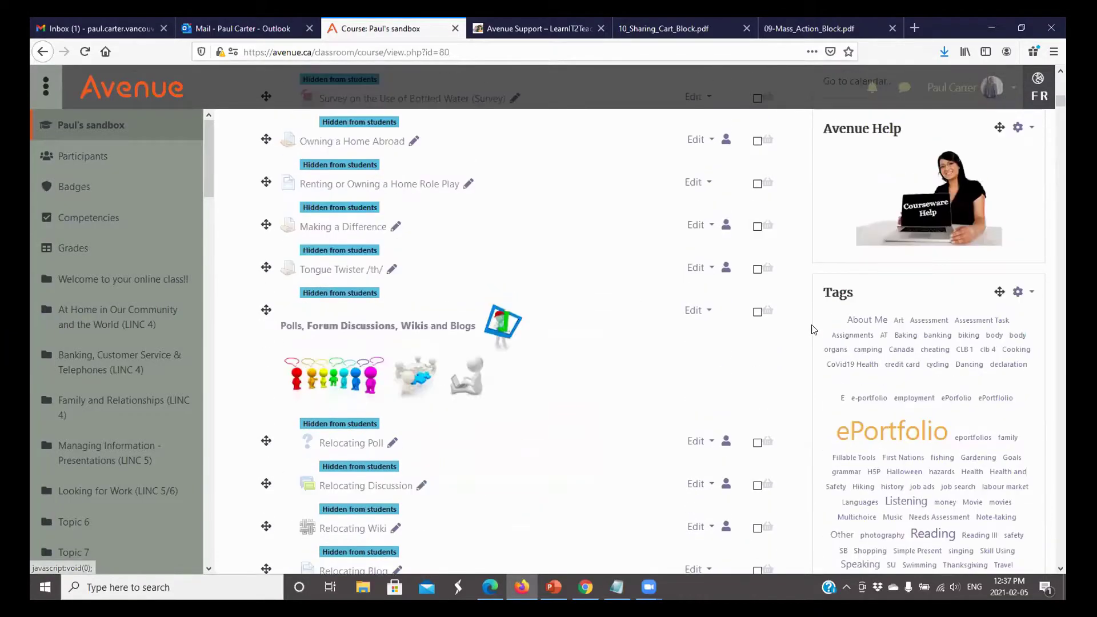
scroll(812, 330, up, 15)
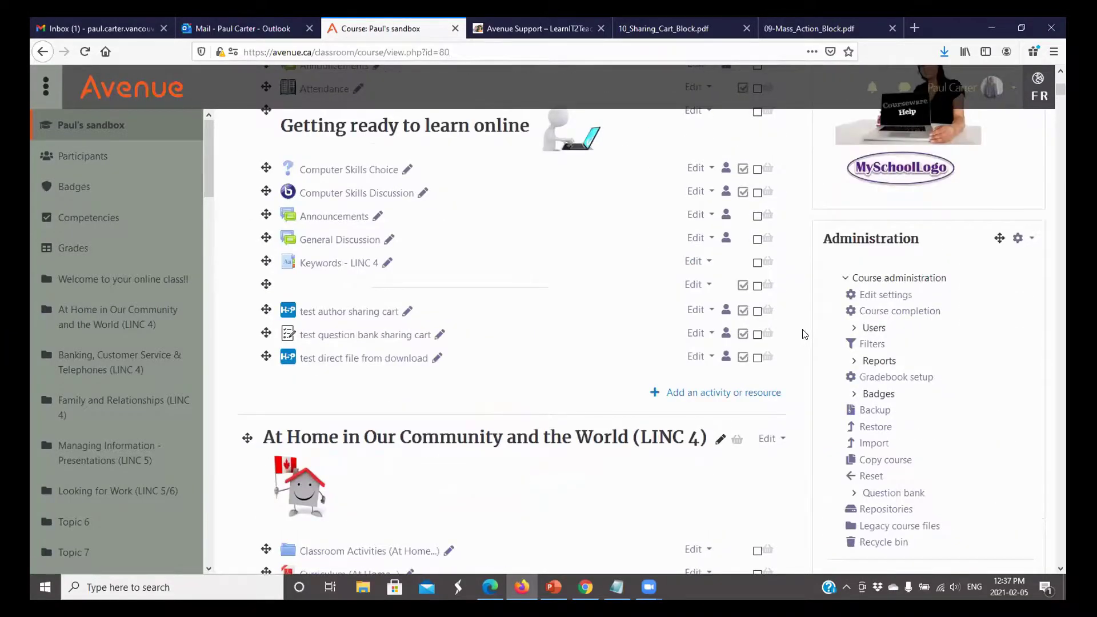
scroll(805, 335, up, 1)
scroll(805, 335, up, 1)
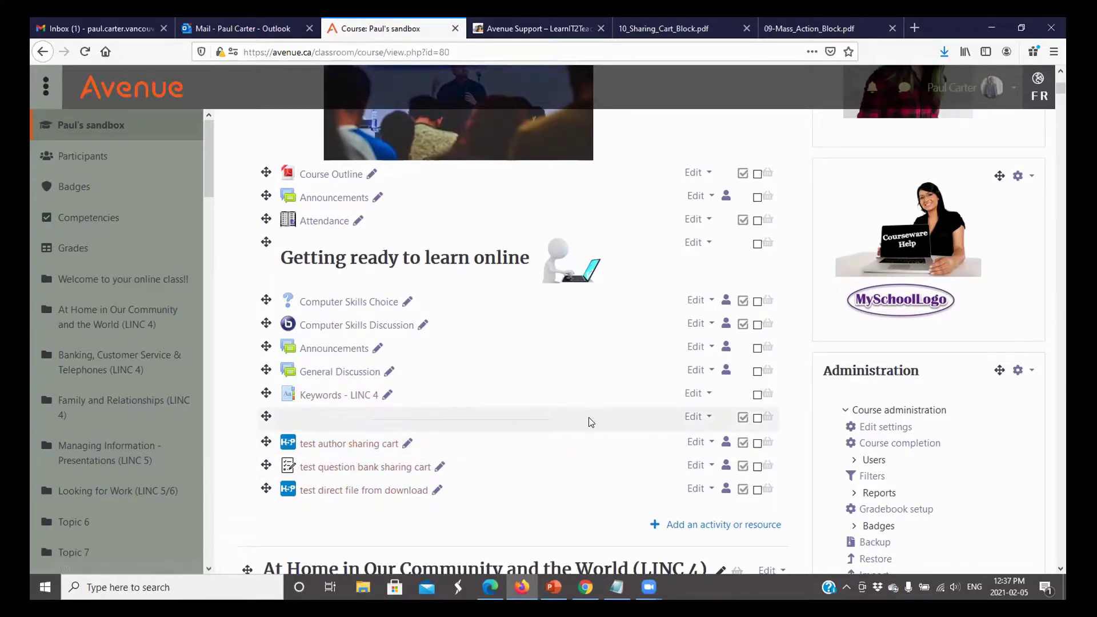
Move the Mass Actions block up the sandbox course page, directly below the Courseware Help block
scroll(600, 416, down, 5)
scroll(607, 419, down, 15)
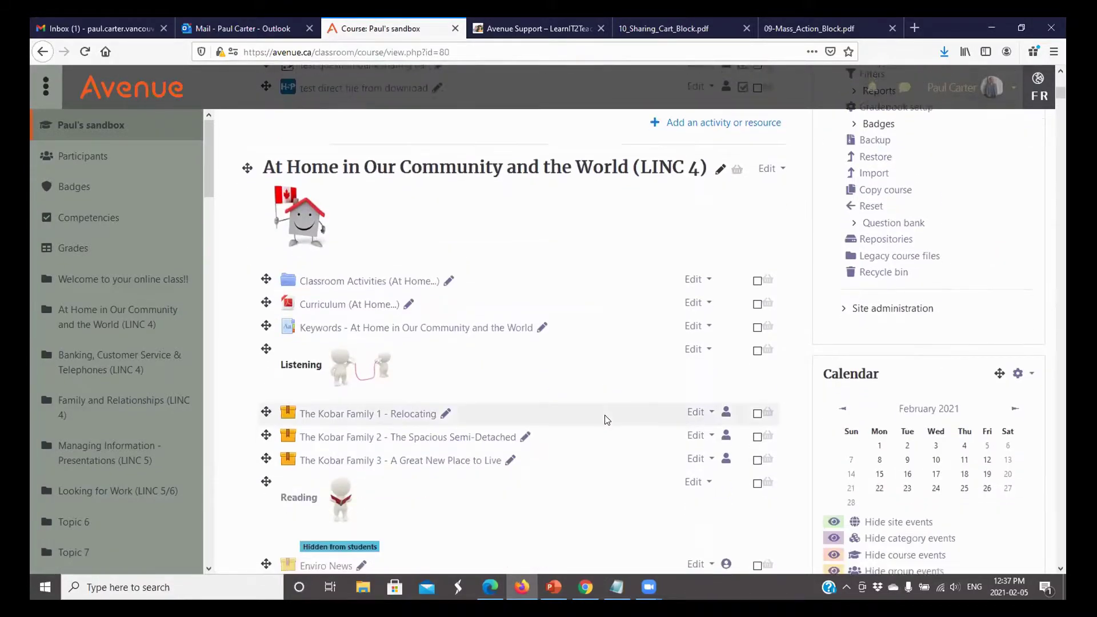
scroll(607, 420, down, 8)
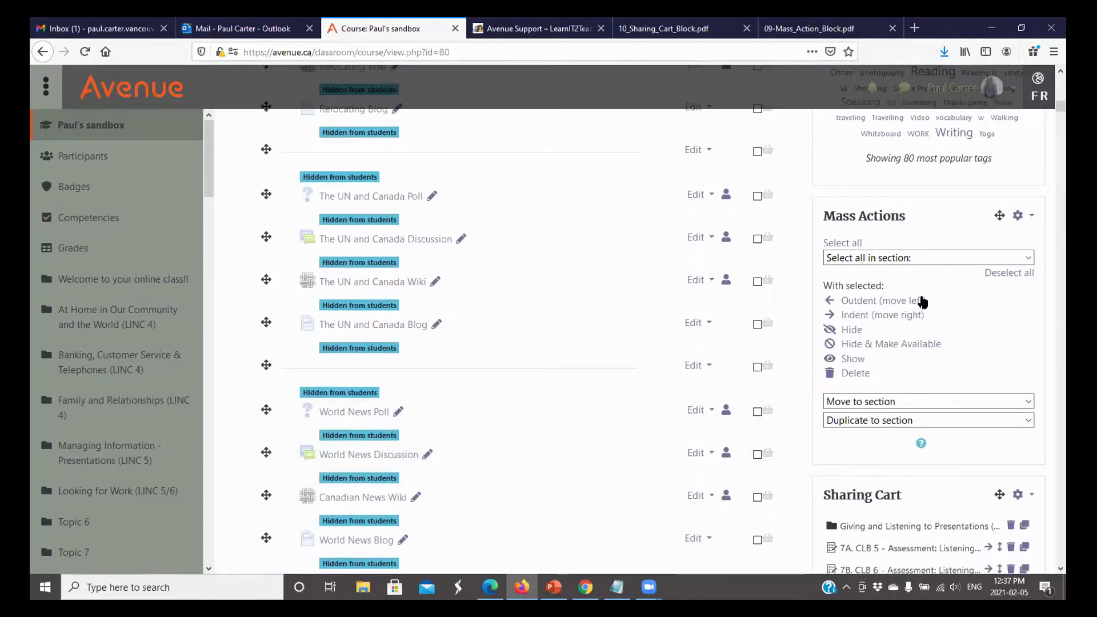
drag(996, 214, 974, 372)
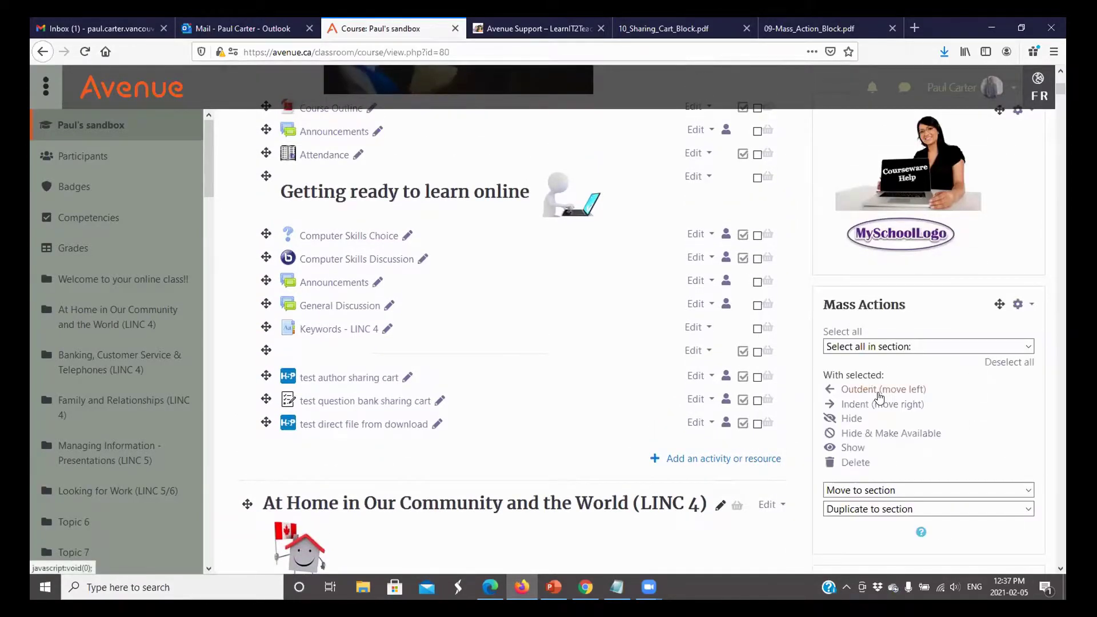
Mass-delete the activities "test author sharing cart", "test question bank sharing cart" and "test direct file from download" from the sandbox course's welcome section
scroll(882, 391, down, 1)
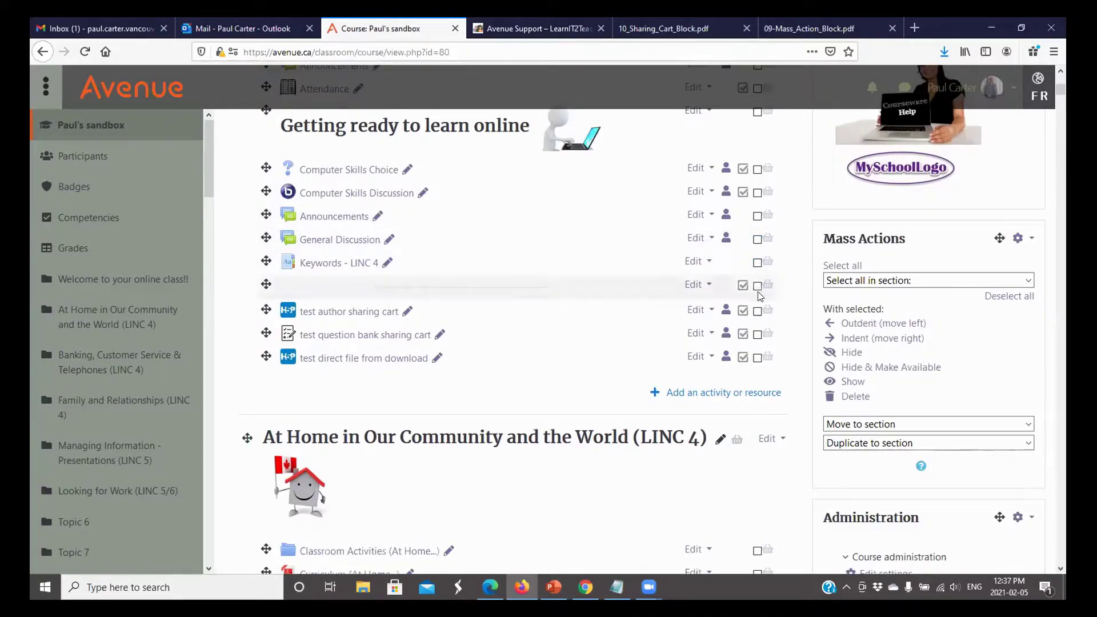
click(757, 312)
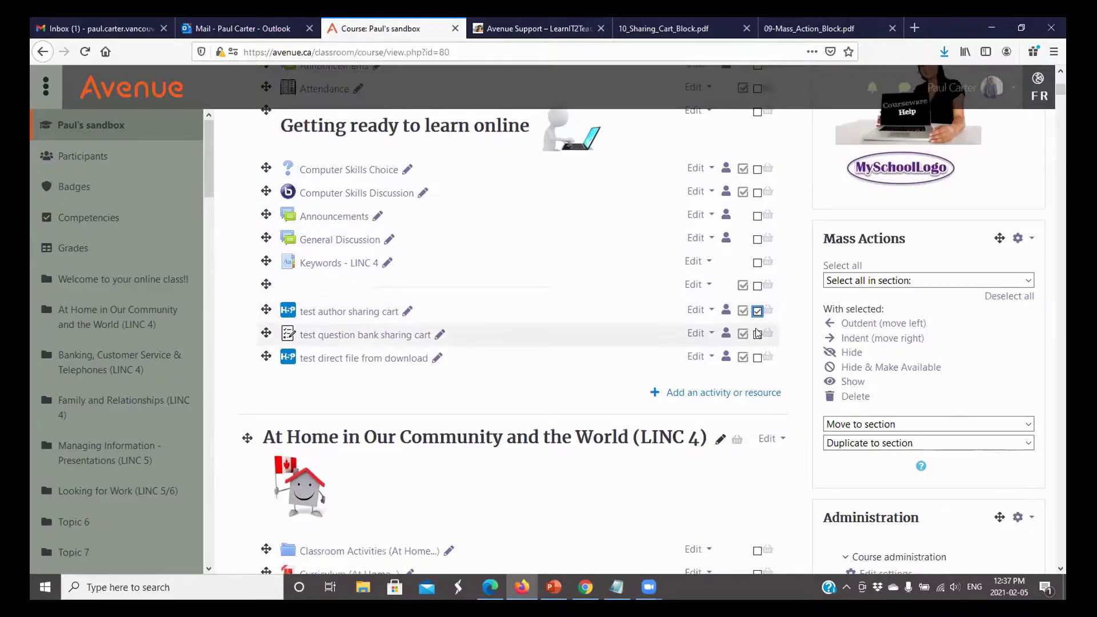
click(757, 336)
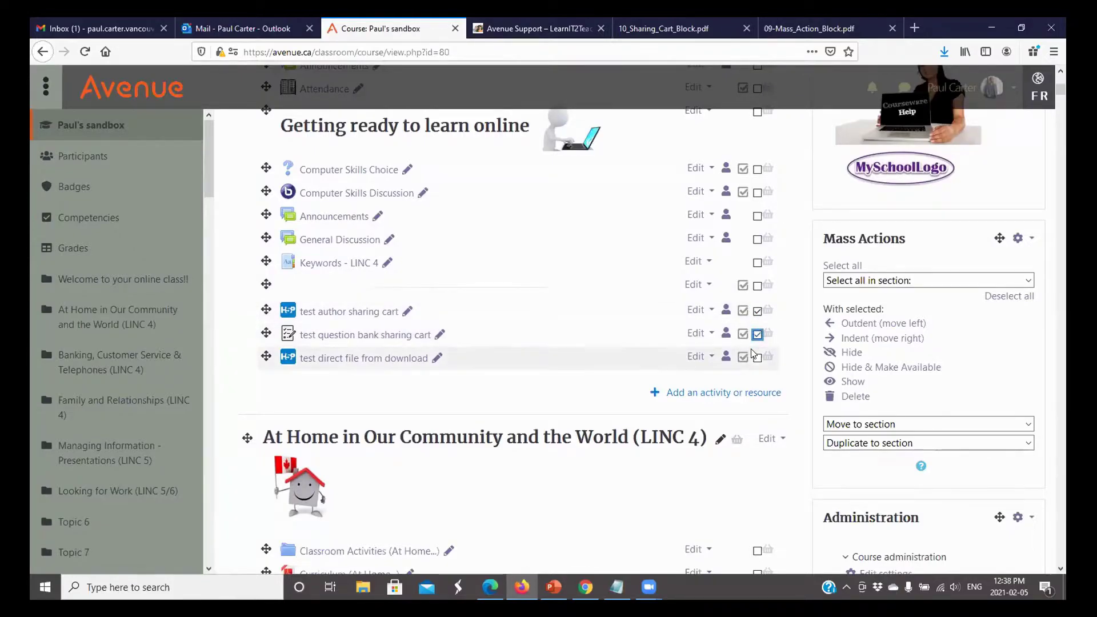
click(757, 358)
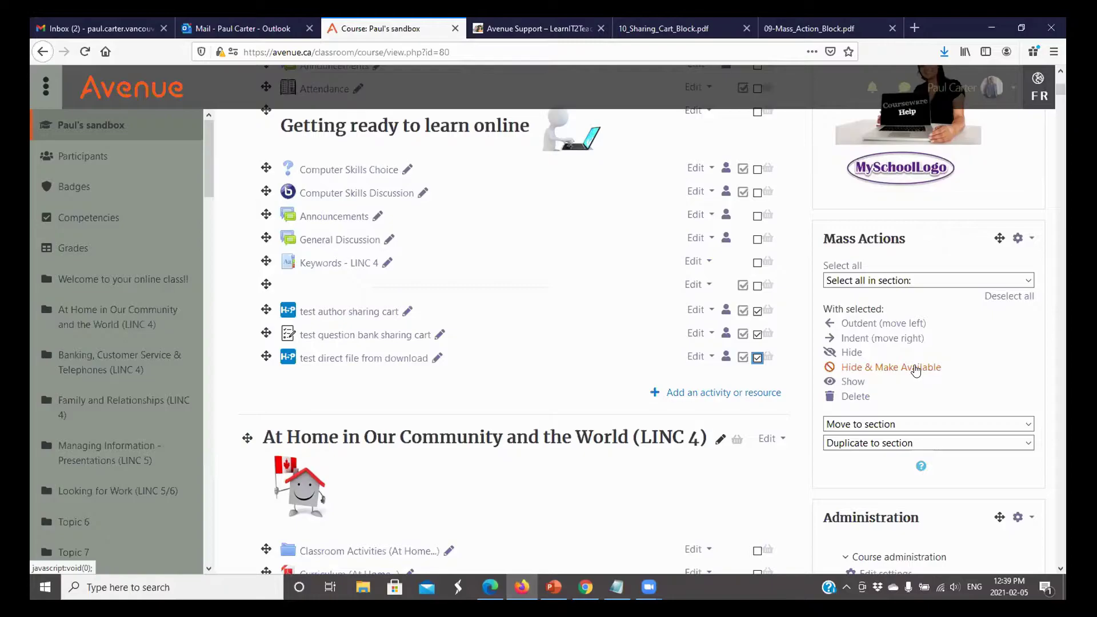
click(857, 397)
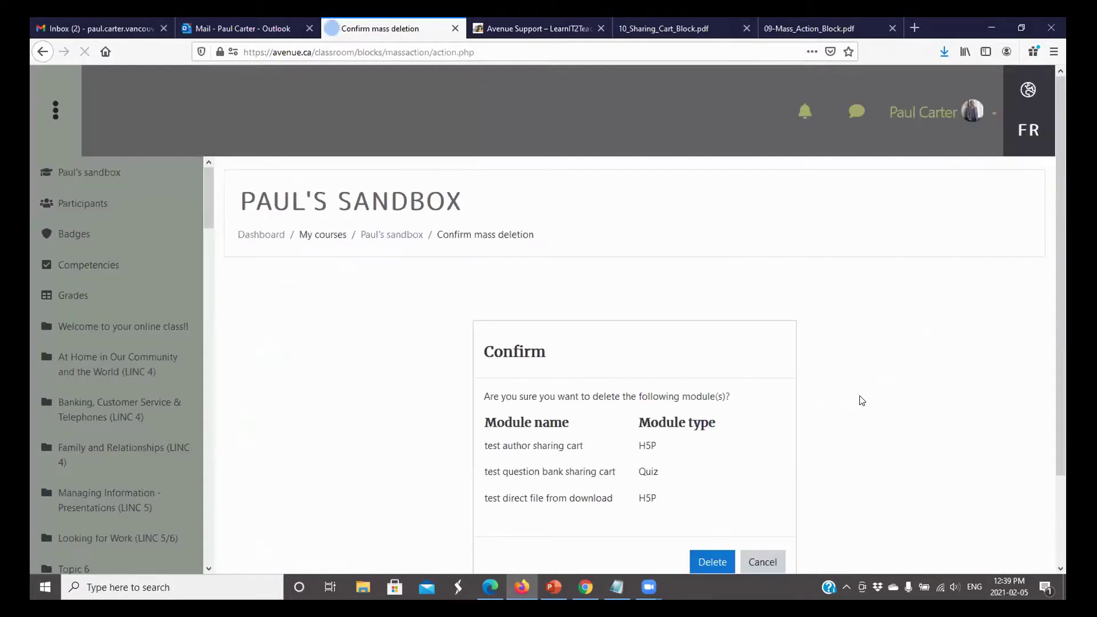
scroll(857, 393, down, 2)
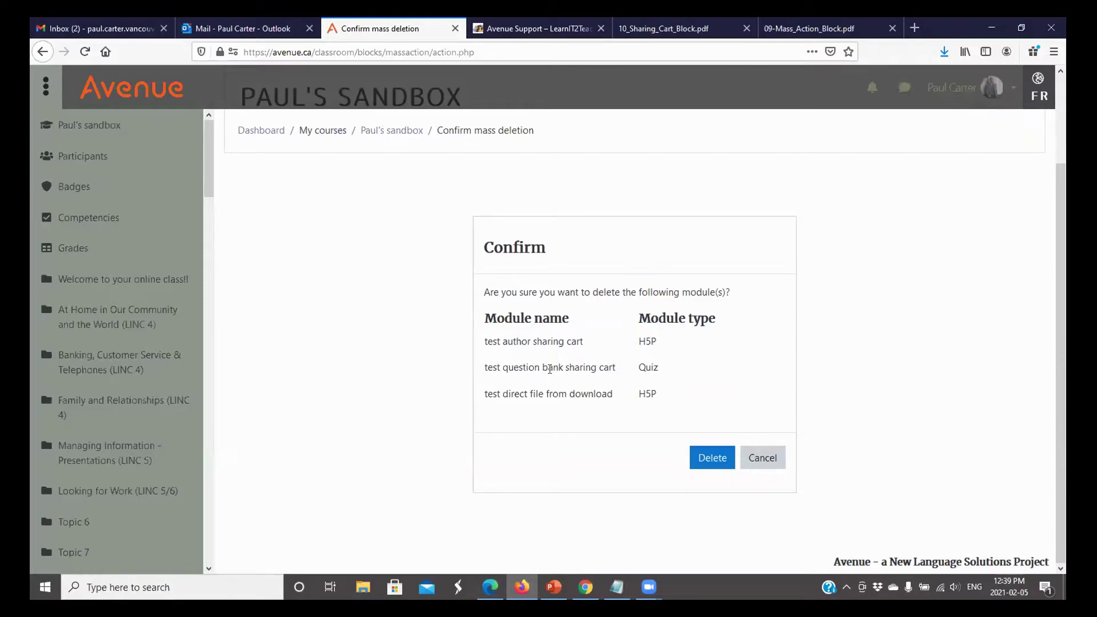
click(714, 457)
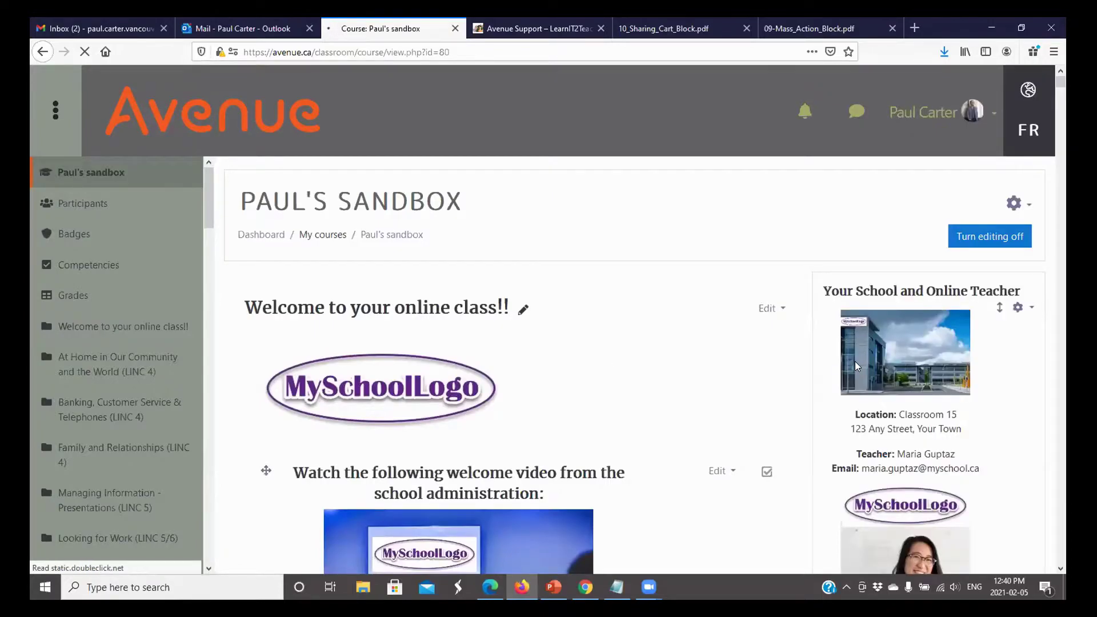
scroll(771, 376, down, 10)
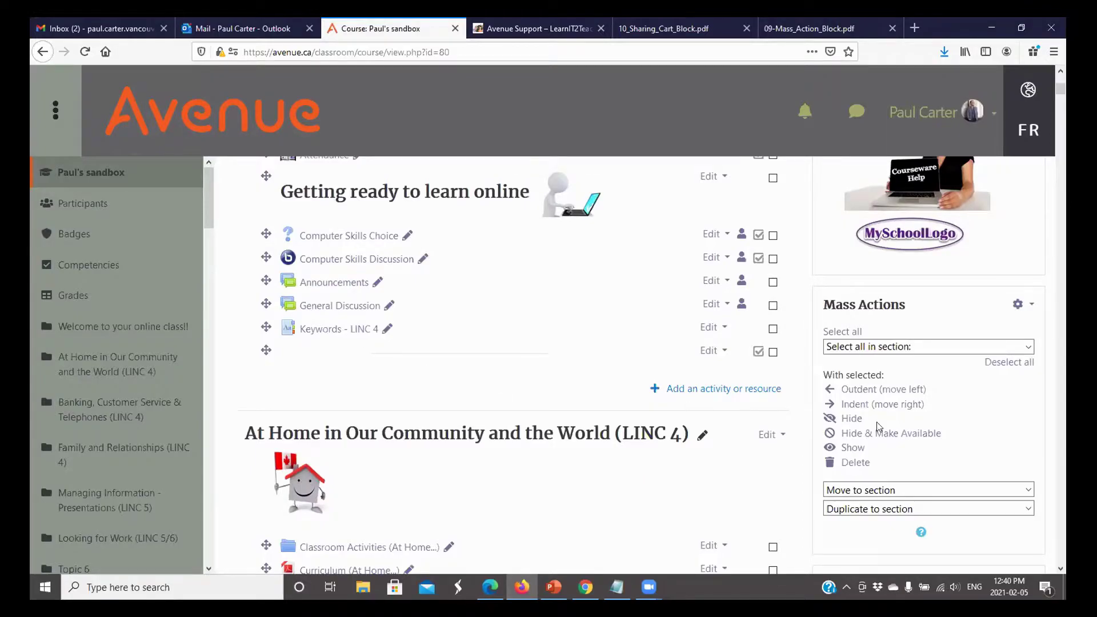
Open the sandbox course's recycle bin
scroll(916, 437, up, 10)
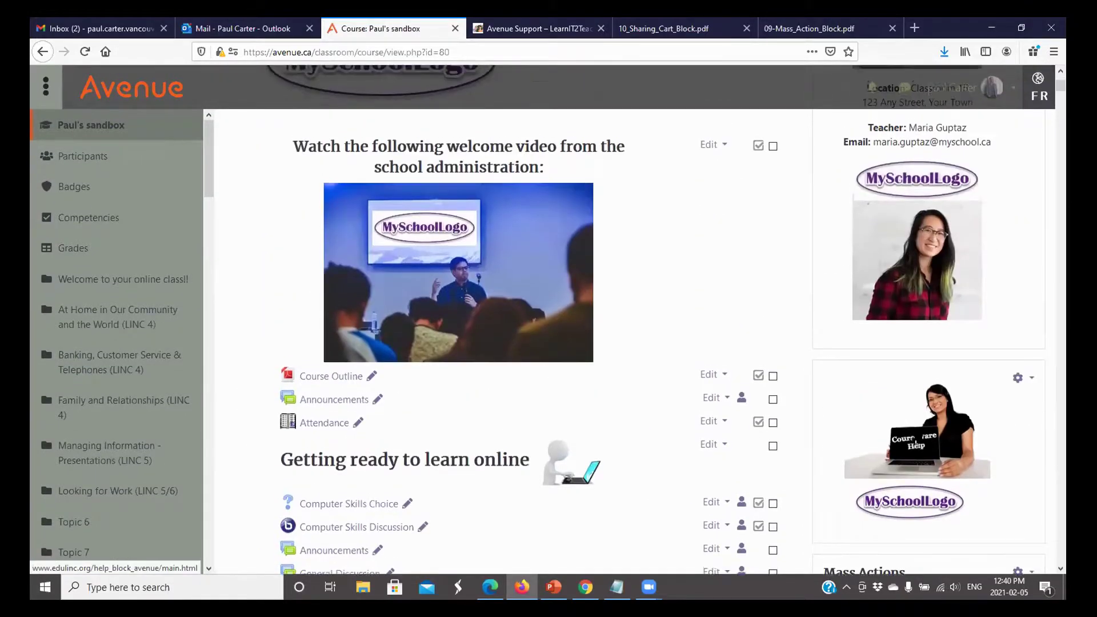
scroll(916, 437, up, 2)
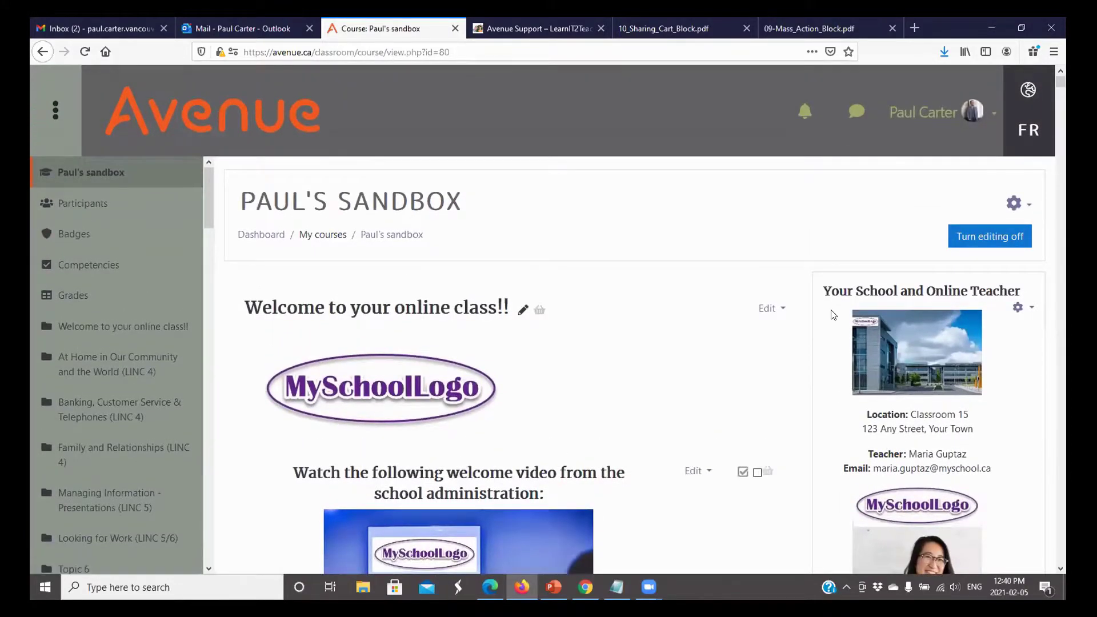
click(1017, 205)
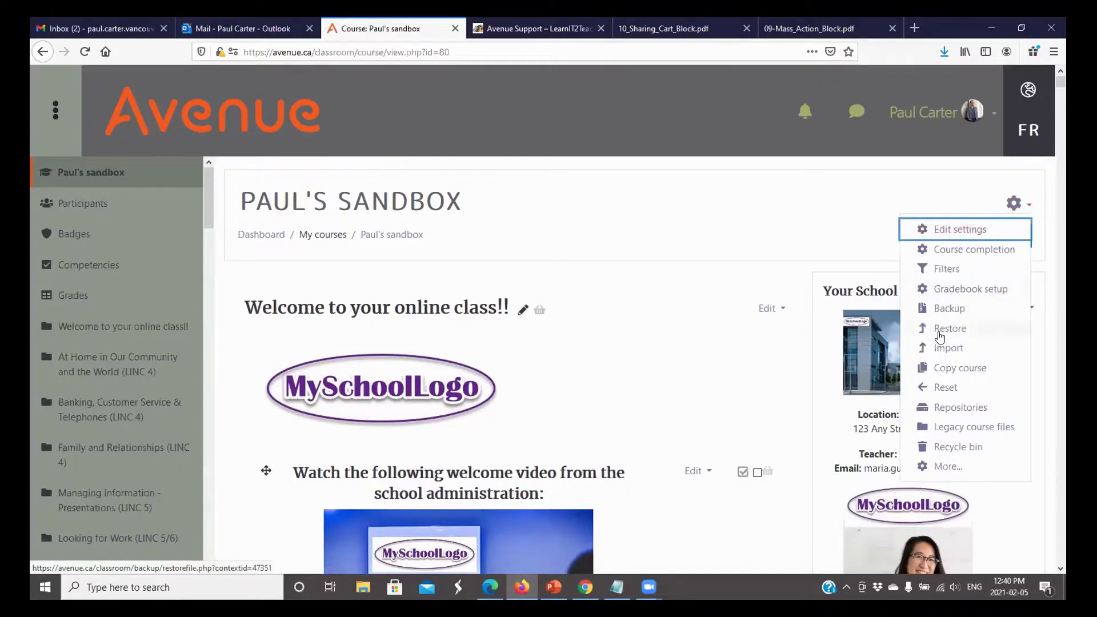
click(943, 449)
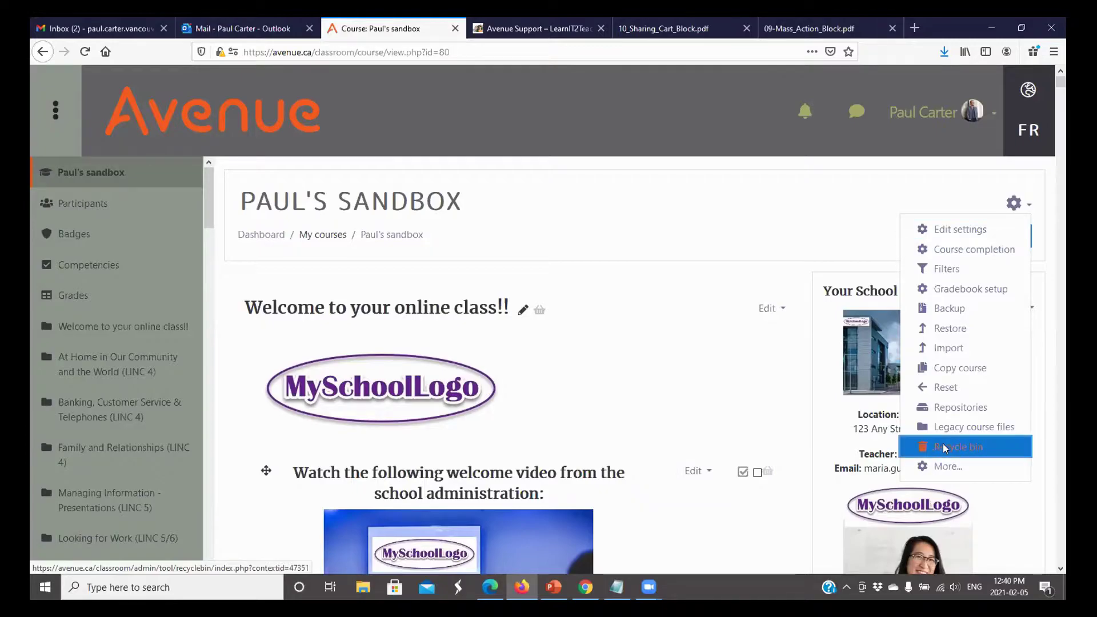
Restore "test author sharing cart" and "test question bank sharing cart" from the recycle bin
scroll(770, 340, down, 4)
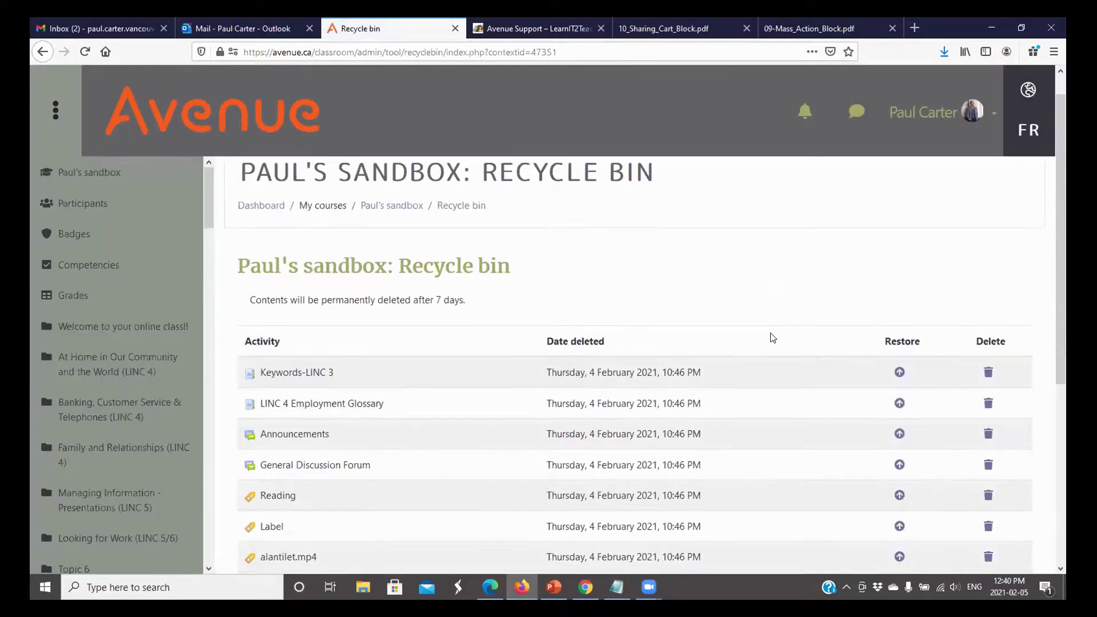
scroll(772, 337, down, 1)
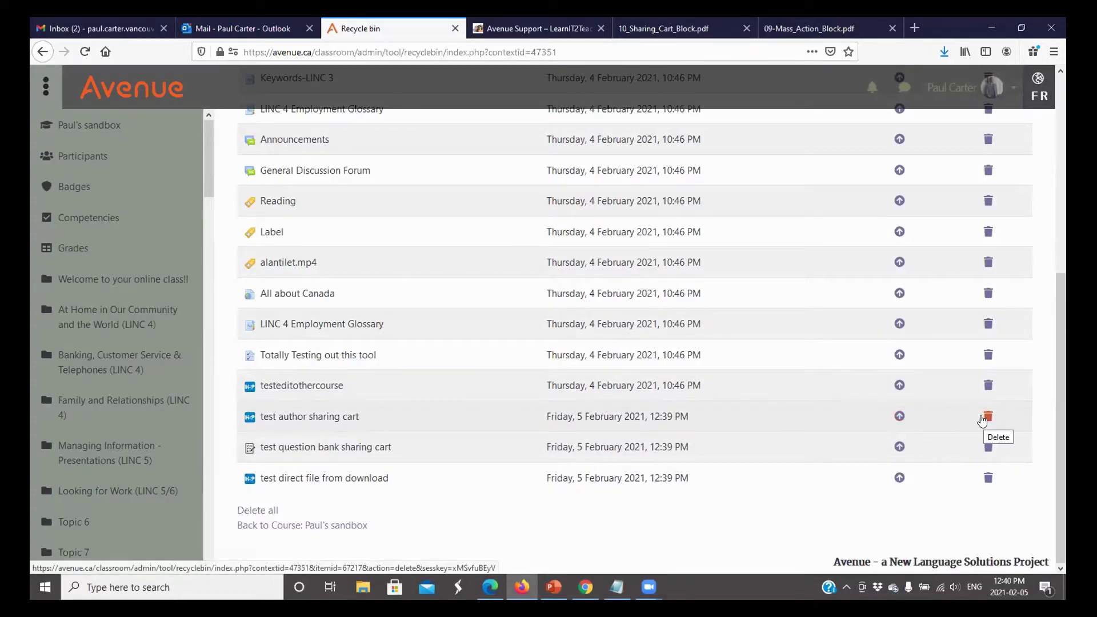
click(899, 416)
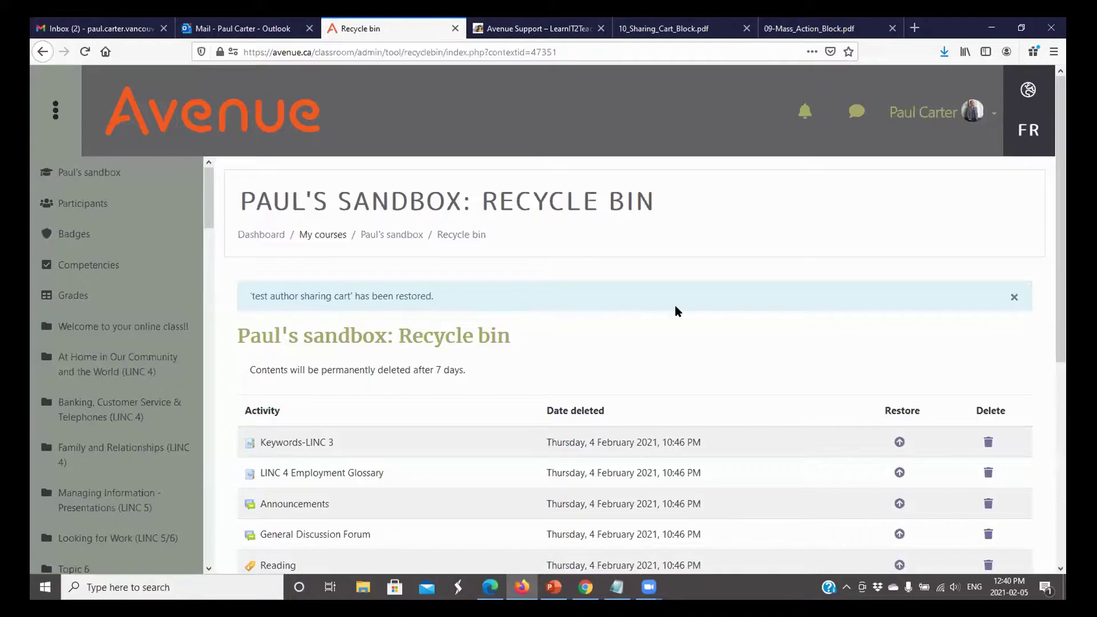
scroll(675, 311, down, 5)
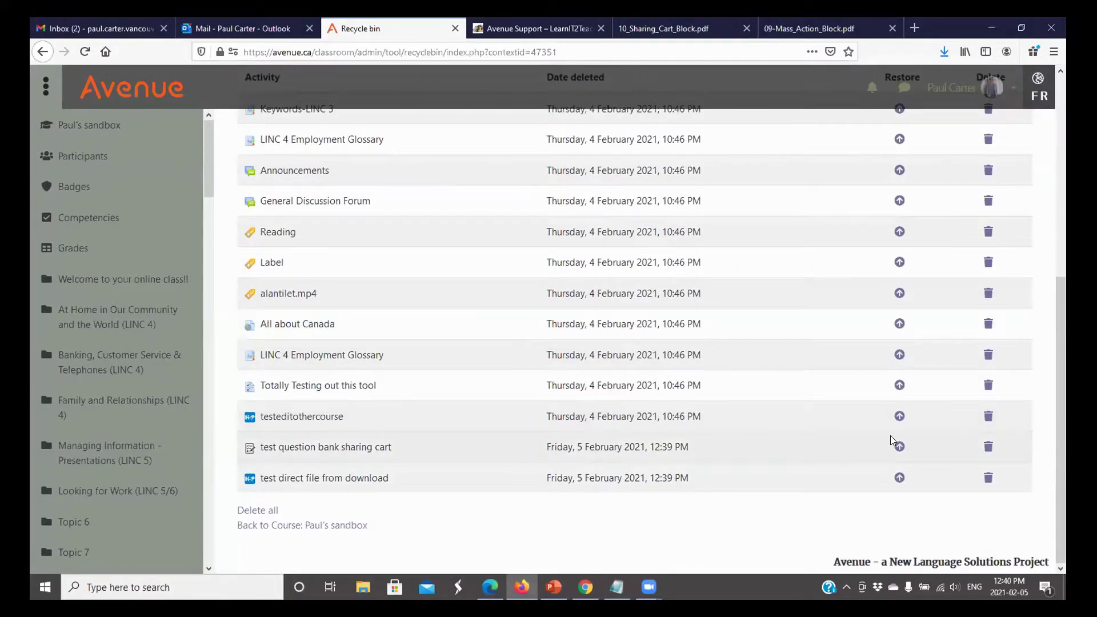
click(899, 448)
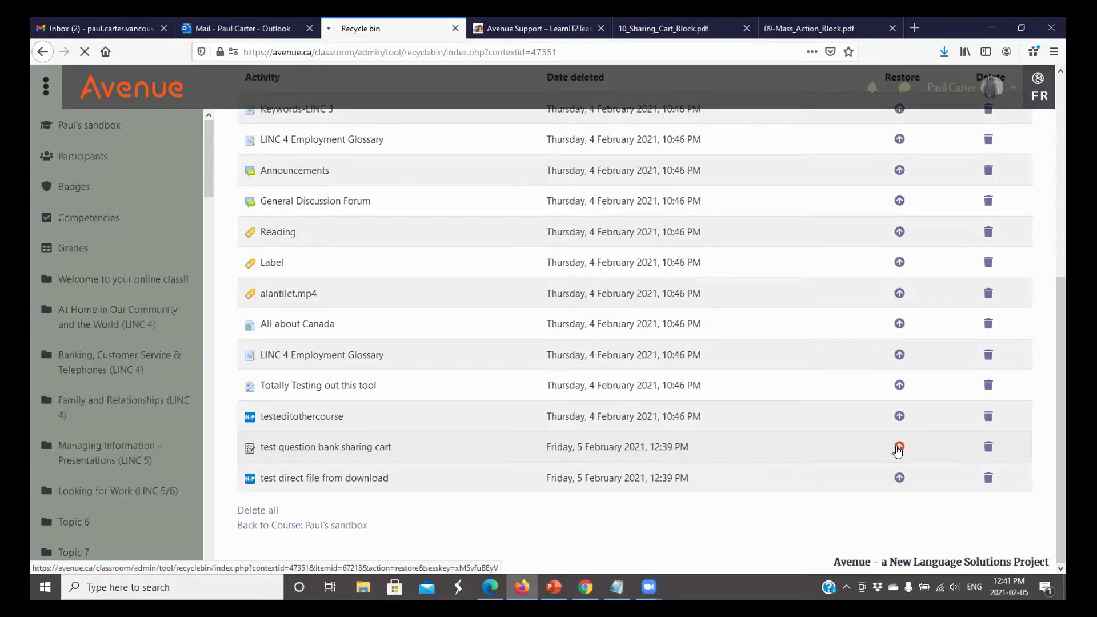
Restore "testeditothercourse" from the recycle bin and return to the sandbox course page
scroll(898, 452, down, 3)
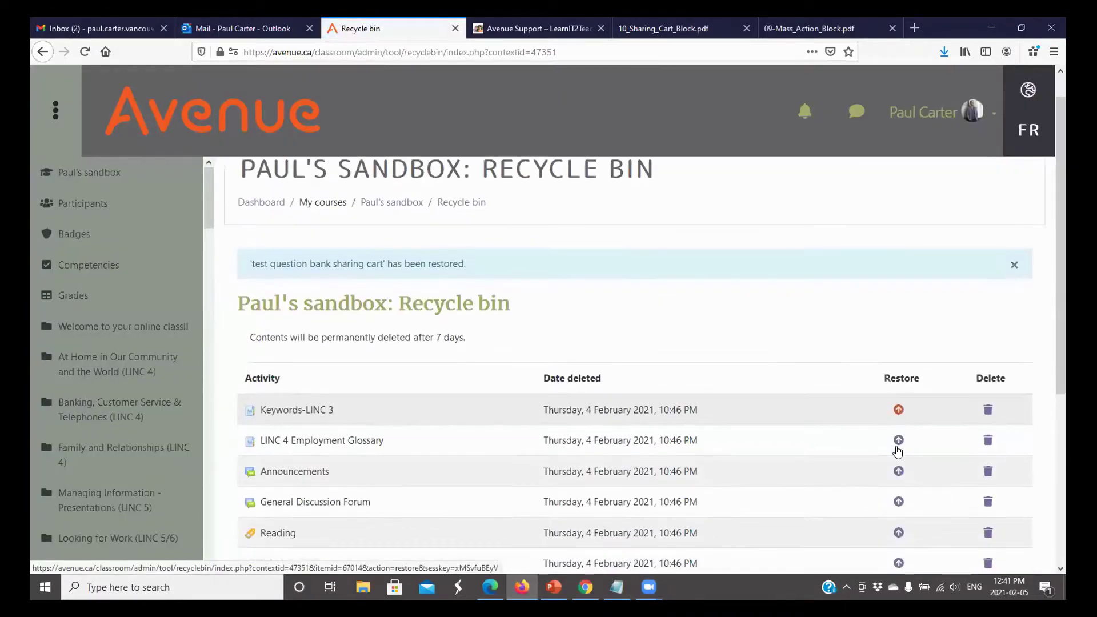
scroll(898, 451, down, 2)
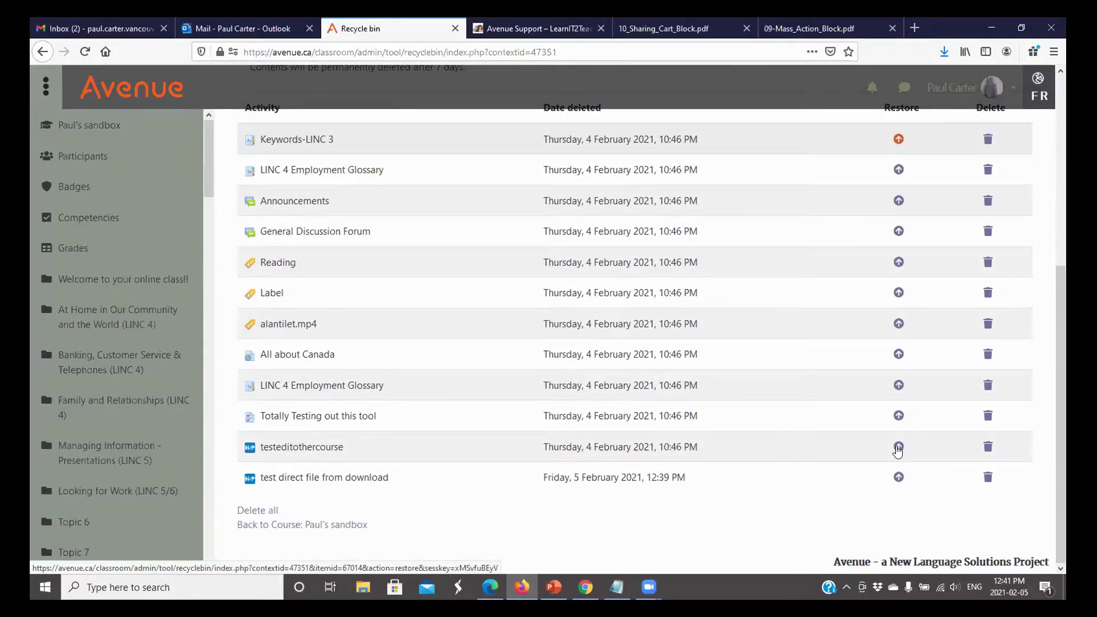
click(899, 448)
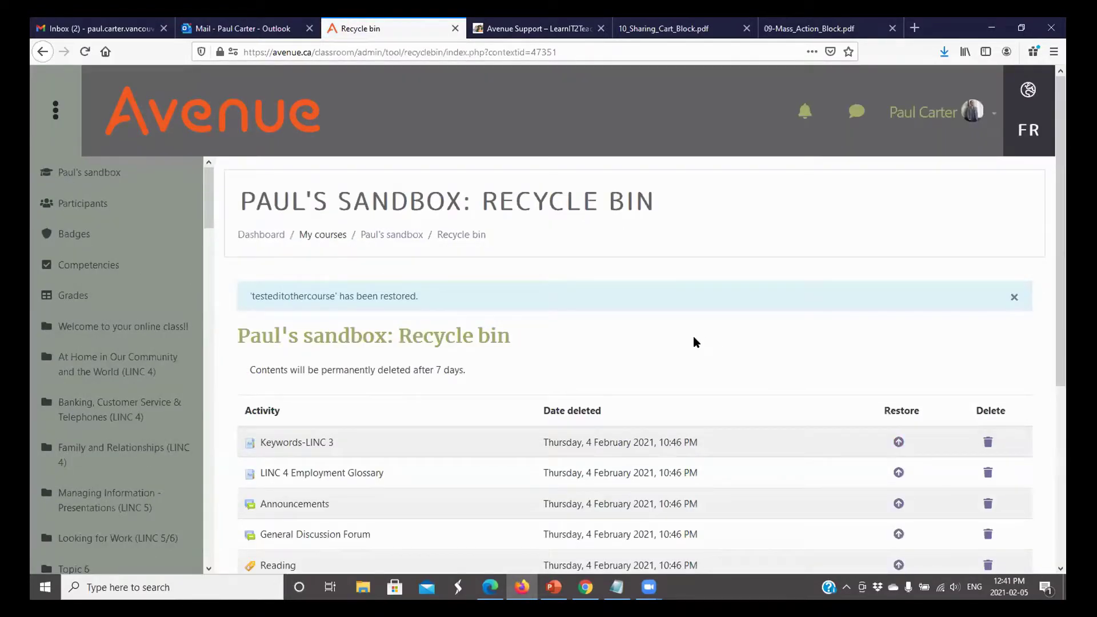
scroll(693, 342, down, 2)
scroll(693, 342, down, 3)
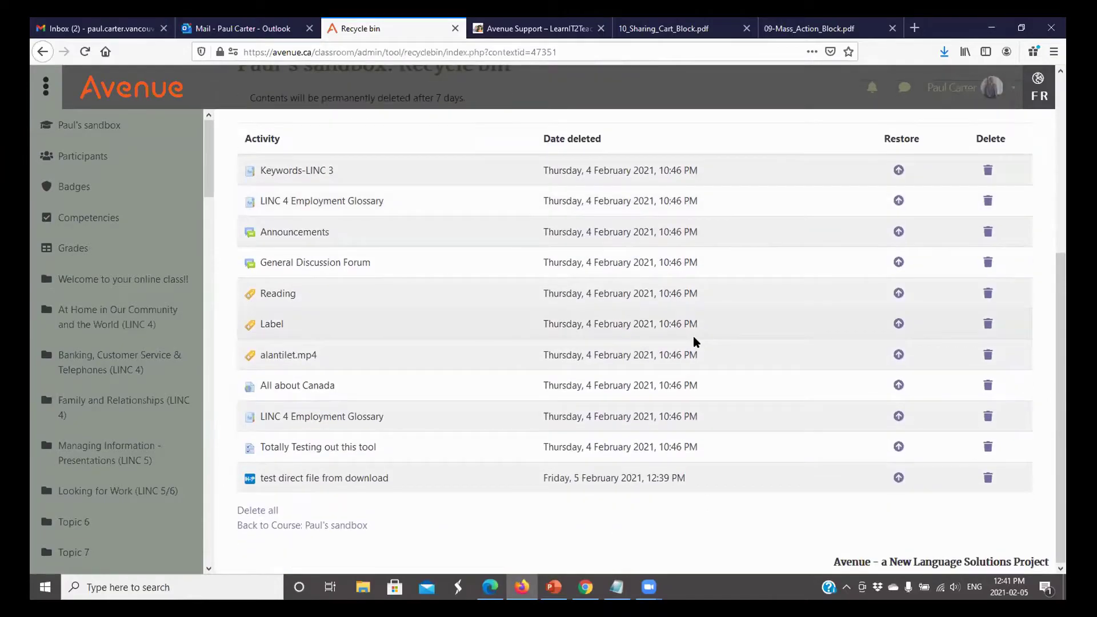
scroll(694, 337, up, 5)
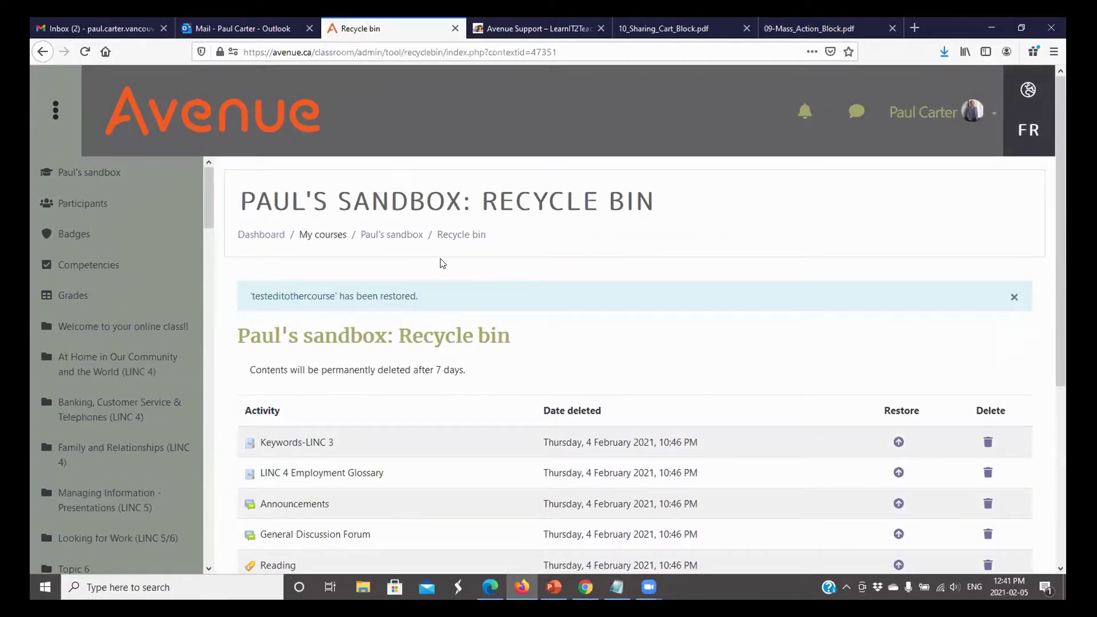
click(403, 234)
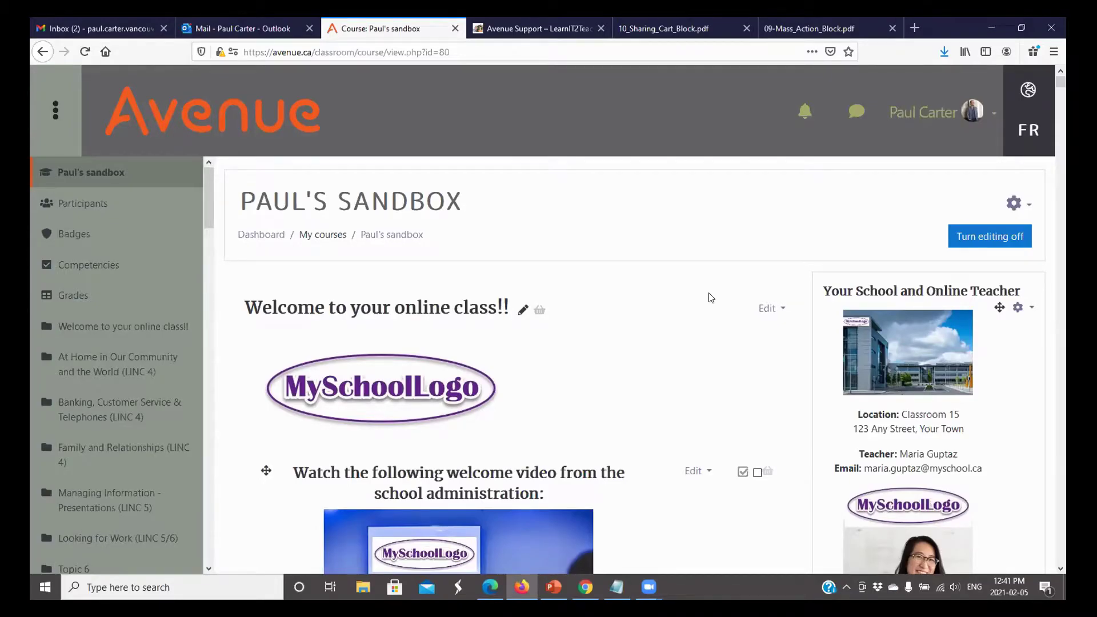
Indent "test author sharing cart", "test question bank sharing cart" and "testeditothercourse" together using Mass Actions
scroll(709, 298, down, 3)
scroll(709, 297, down, 5)
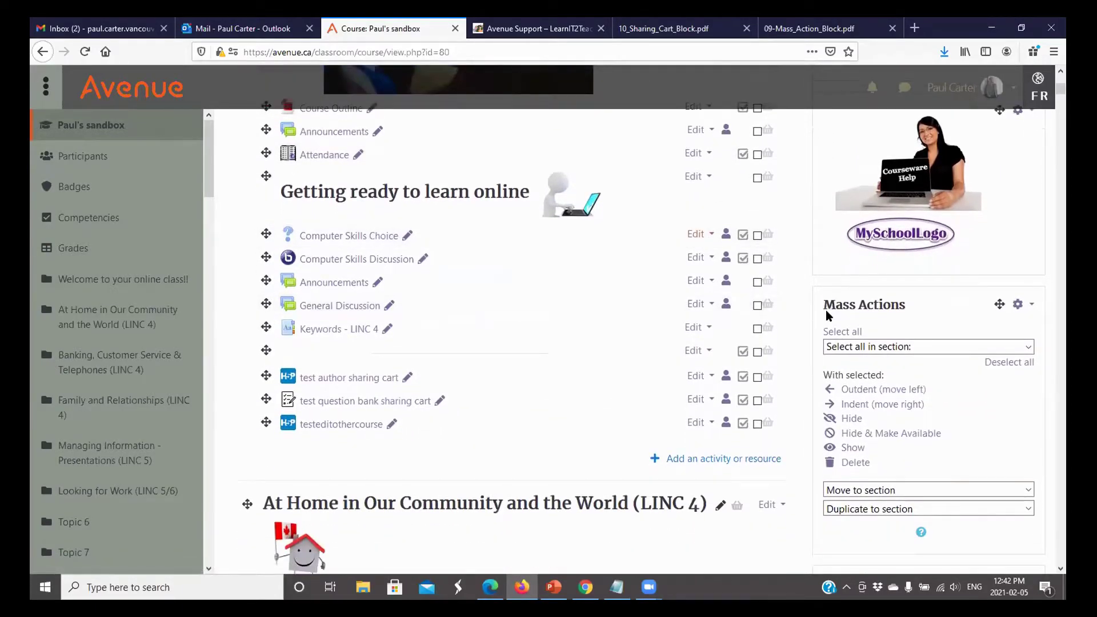
scroll(829, 314, down, 1)
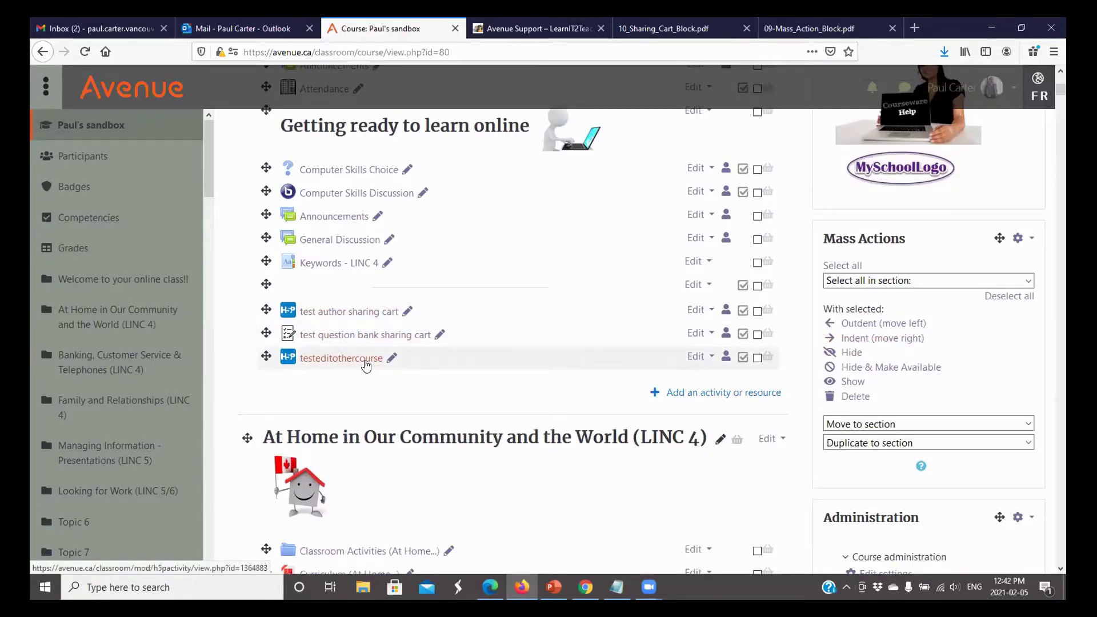
click(758, 313)
click(757, 335)
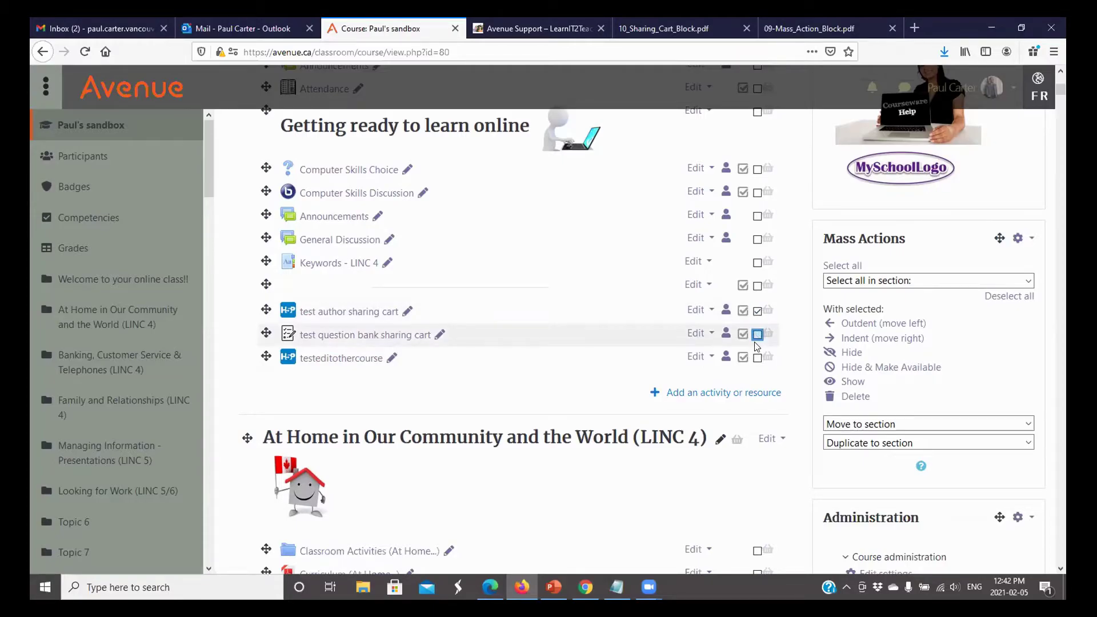
click(758, 359)
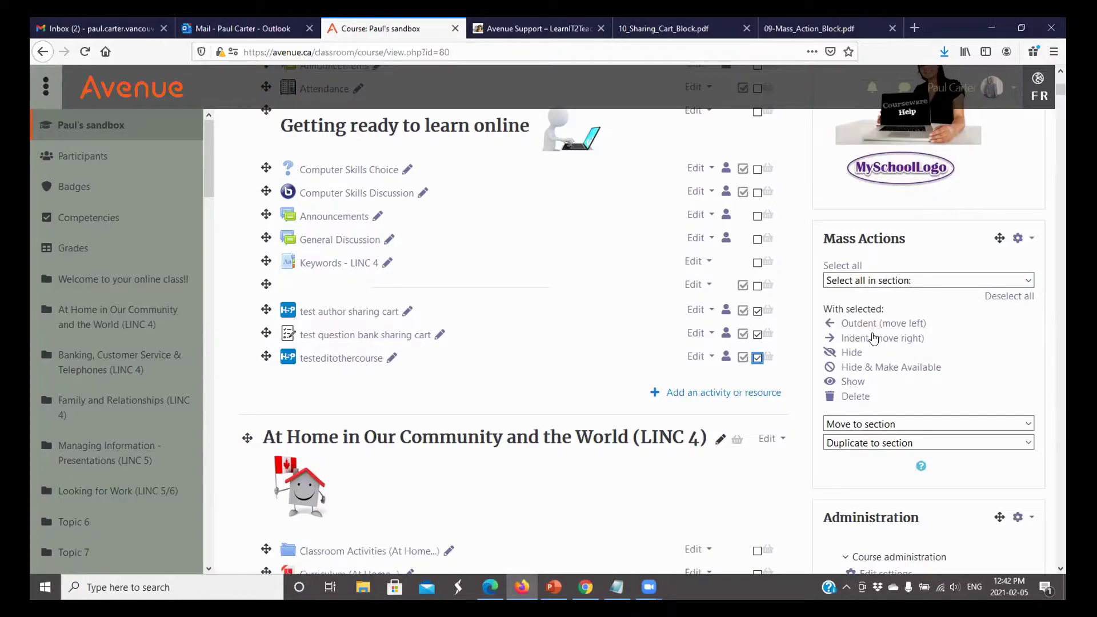
click(875, 339)
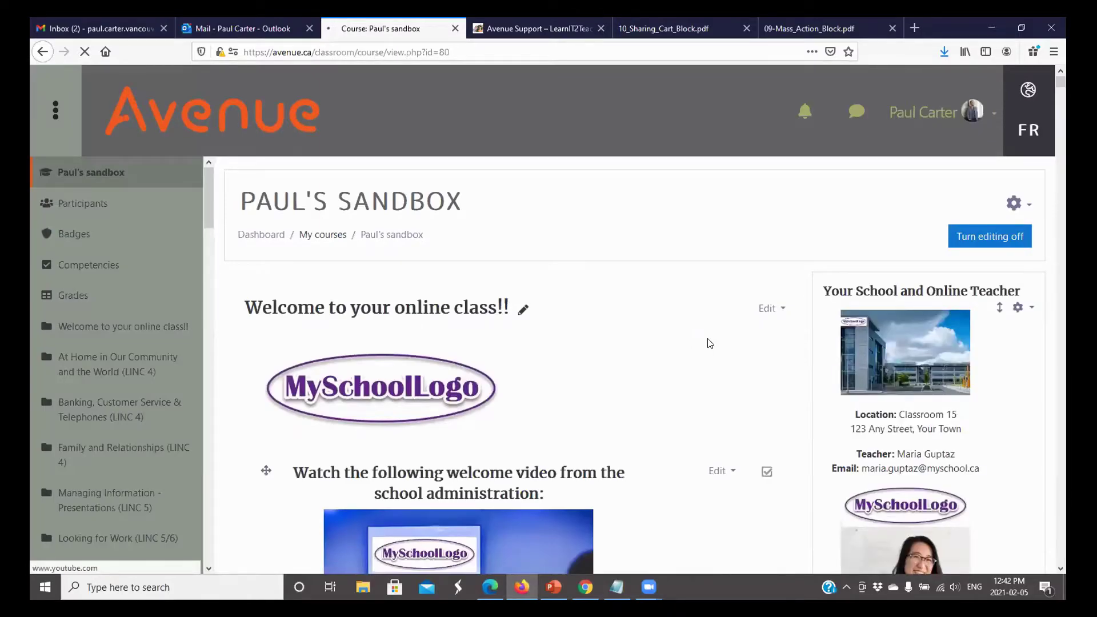
scroll(708, 343, down, 9)
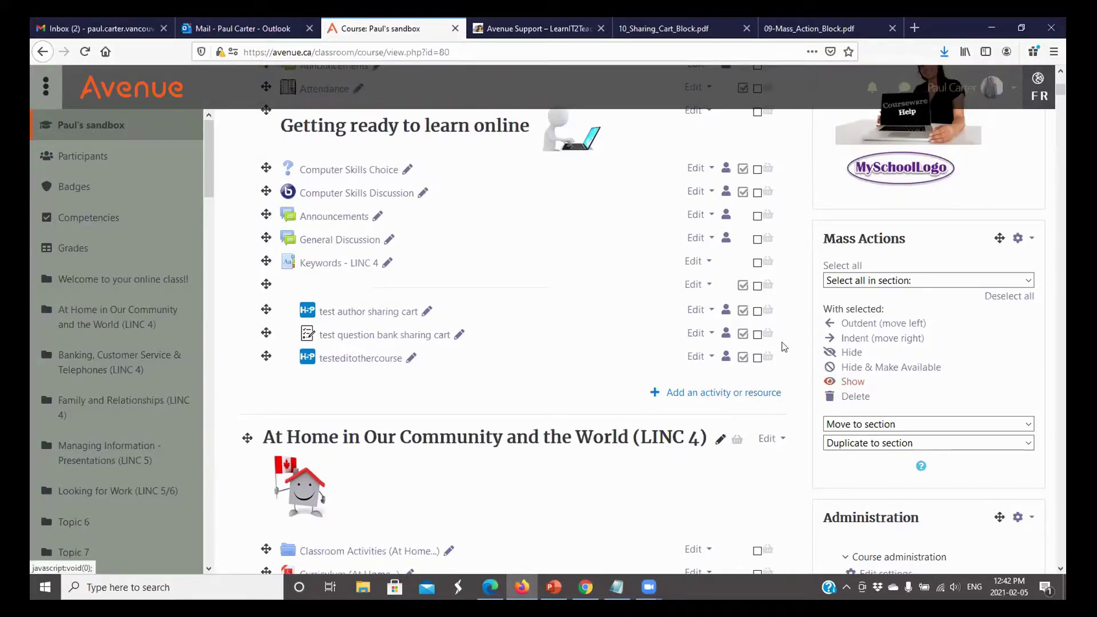
Move the three indented test activities together to the section At Home in Our Community and the World (LINC 4)
click(757, 313)
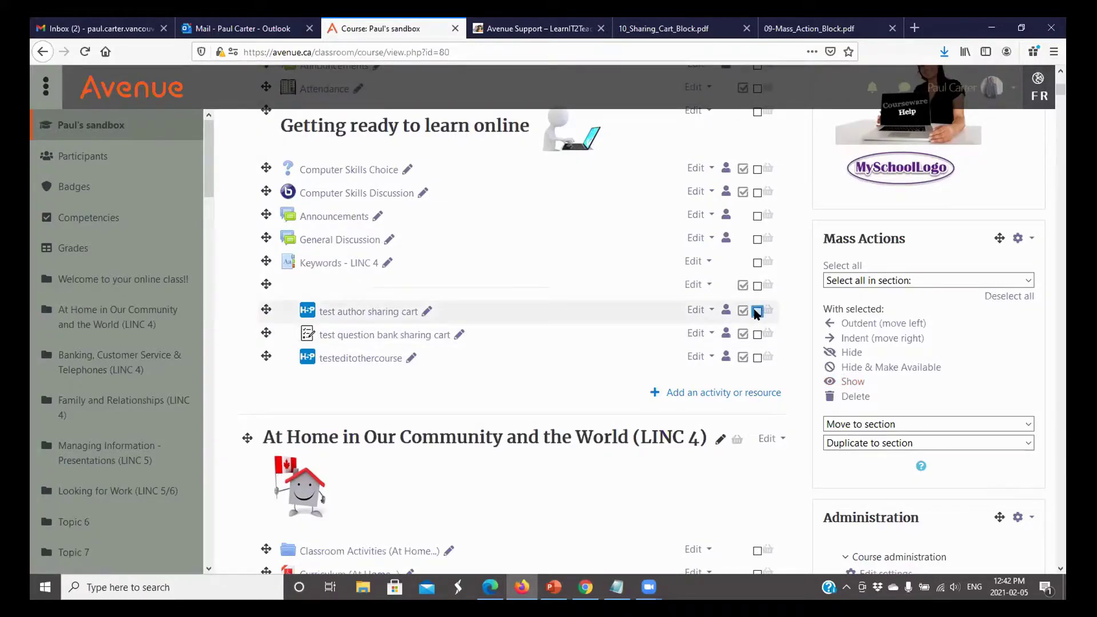
click(757, 335)
click(757, 358)
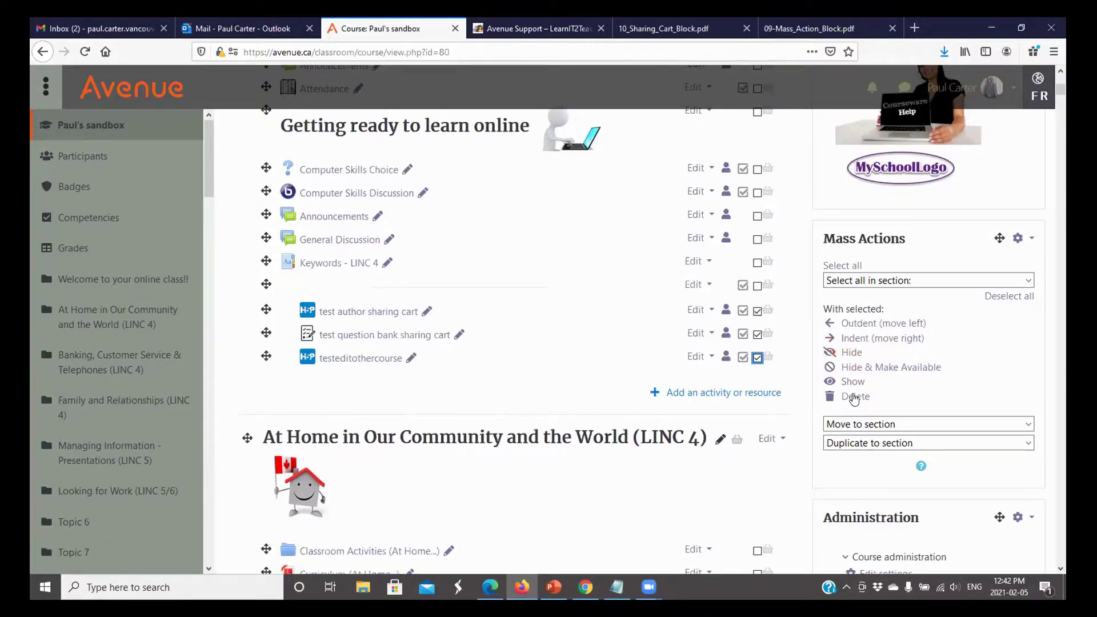
click(944, 426)
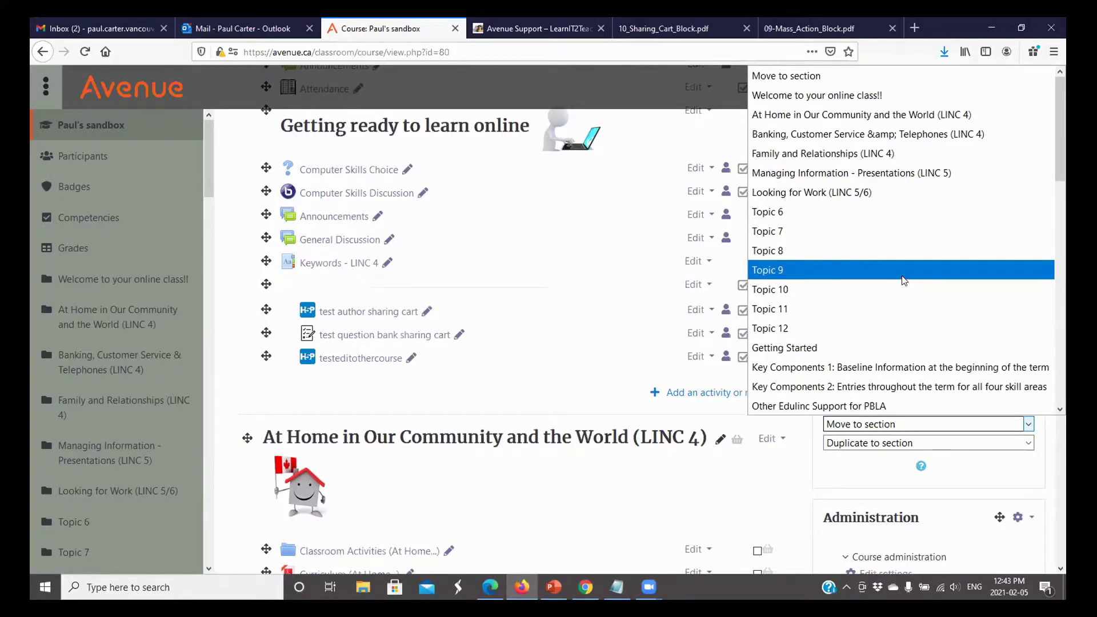
click(856, 117)
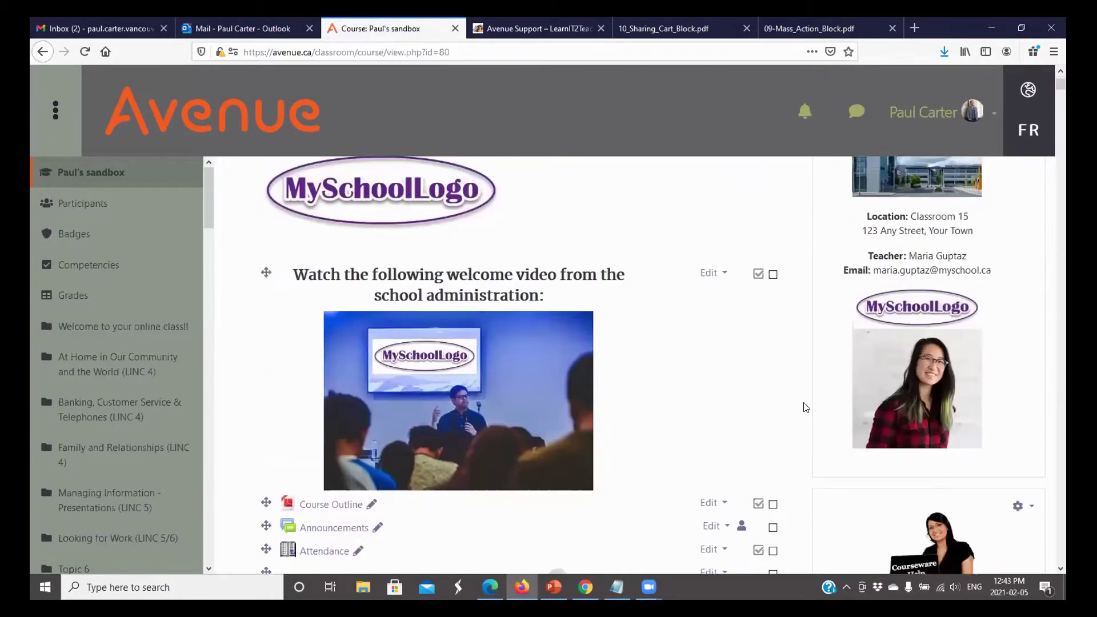
scroll(806, 407, down, 6)
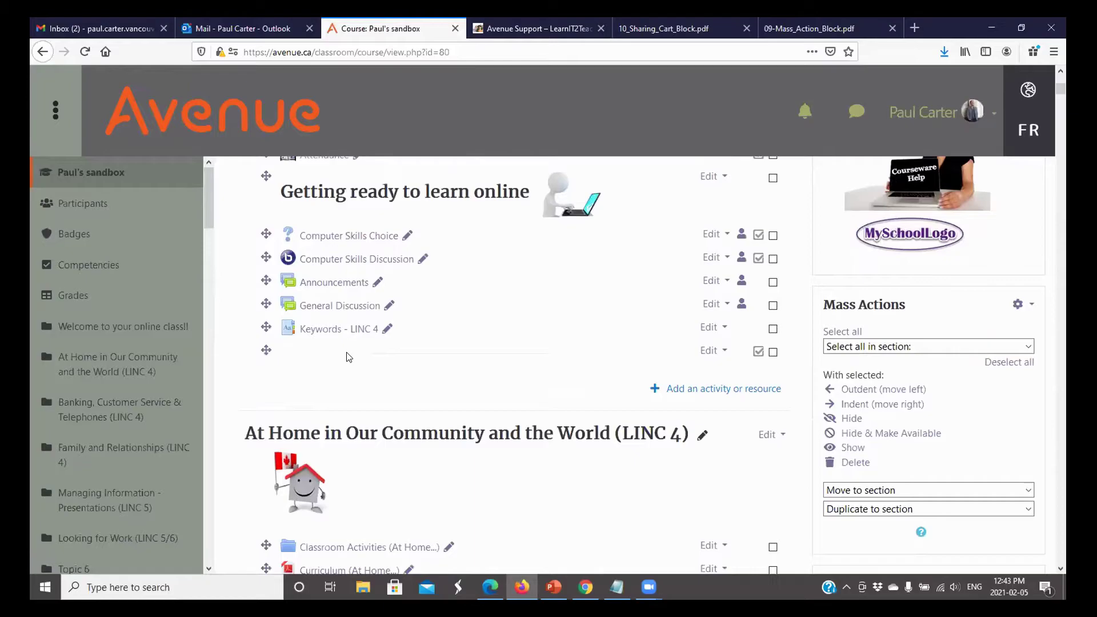
scroll(559, 368, down, 7)
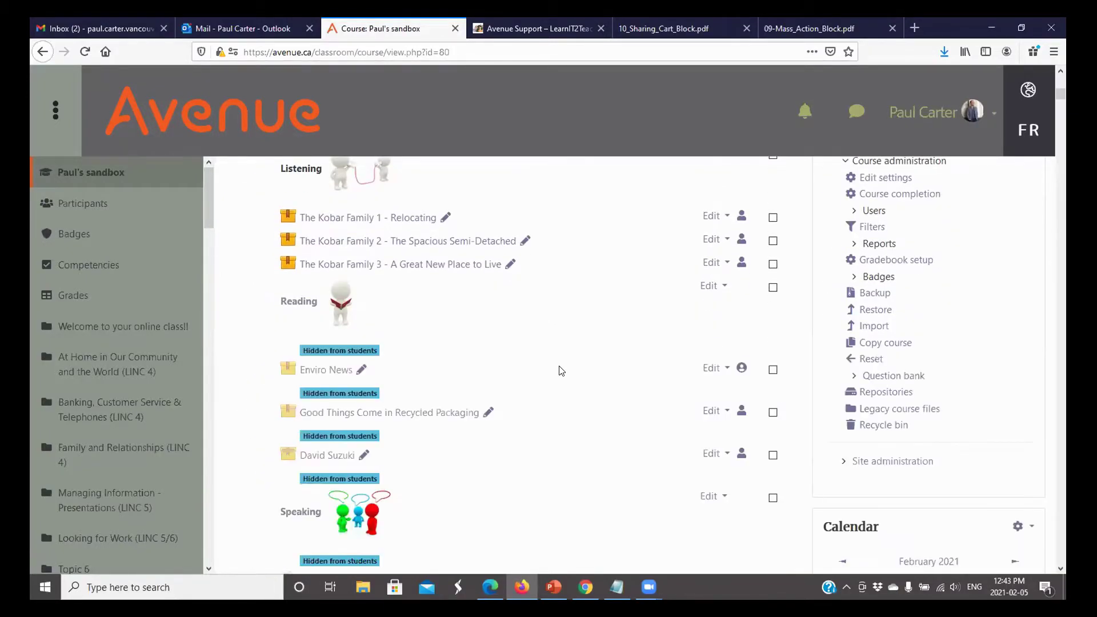
Check the moved test activities at the end of the section At Home in Our Community and the World (LINC 4)
scroll(562, 371, down, 8)
scroll(561, 371, down, 15)
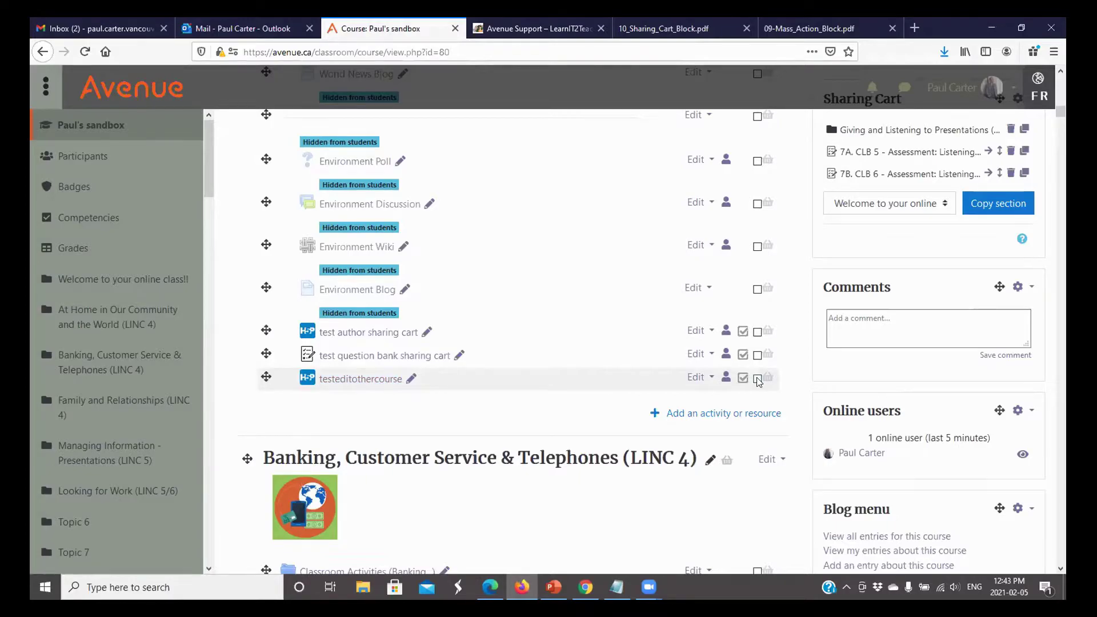
scroll(759, 381, down, 10)
scroll(759, 382, up, 4)
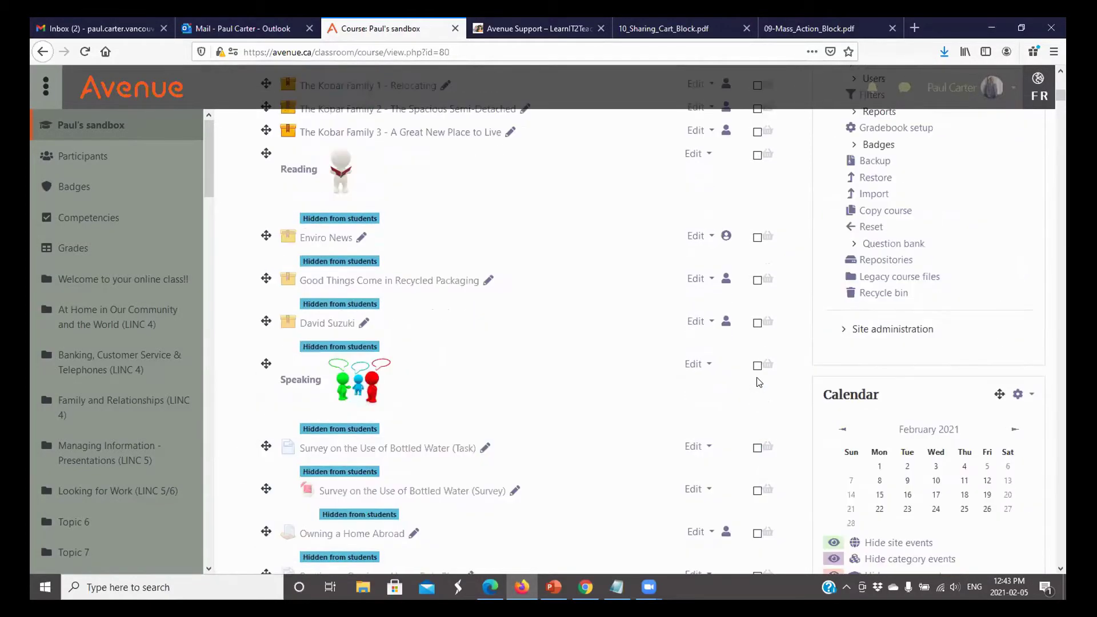
scroll(759, 382, up, 5)
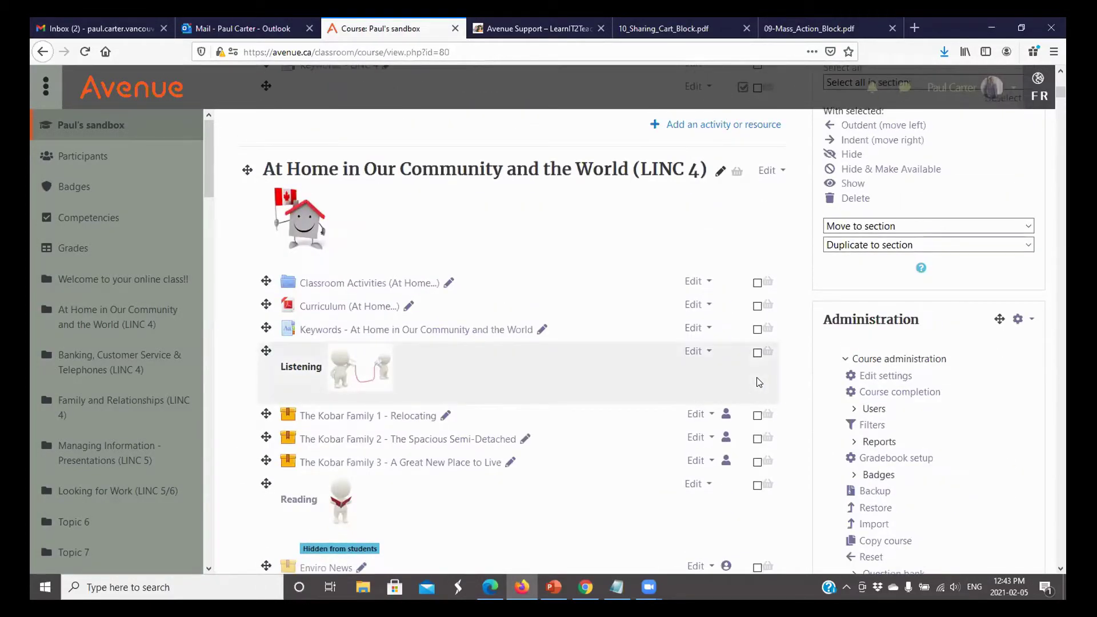
scroll(759, 382, down, 1)
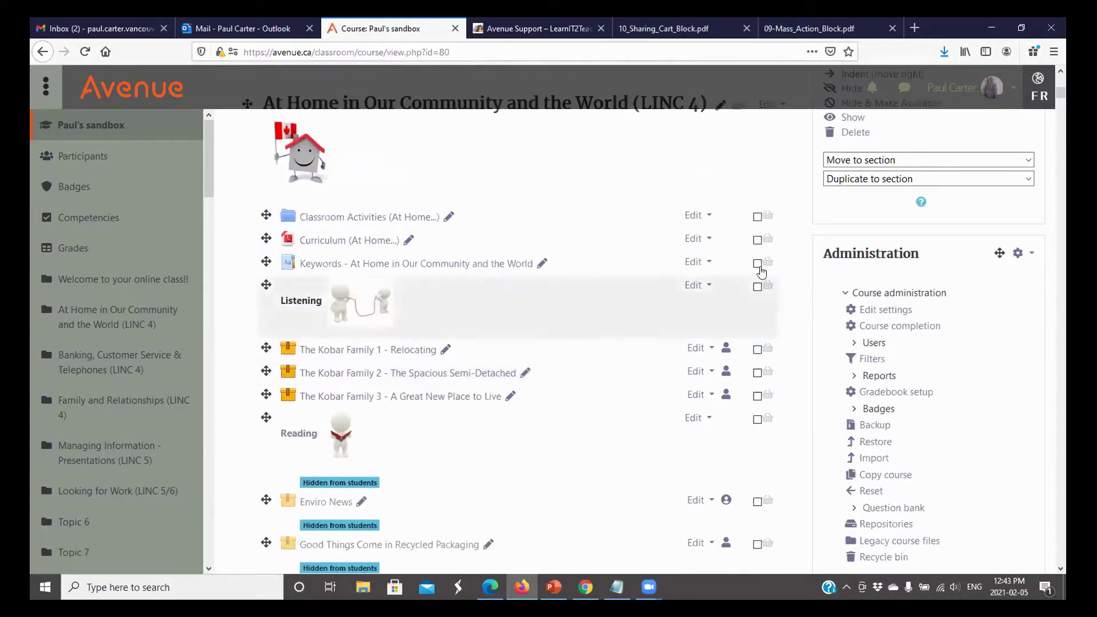
click(757, 240)
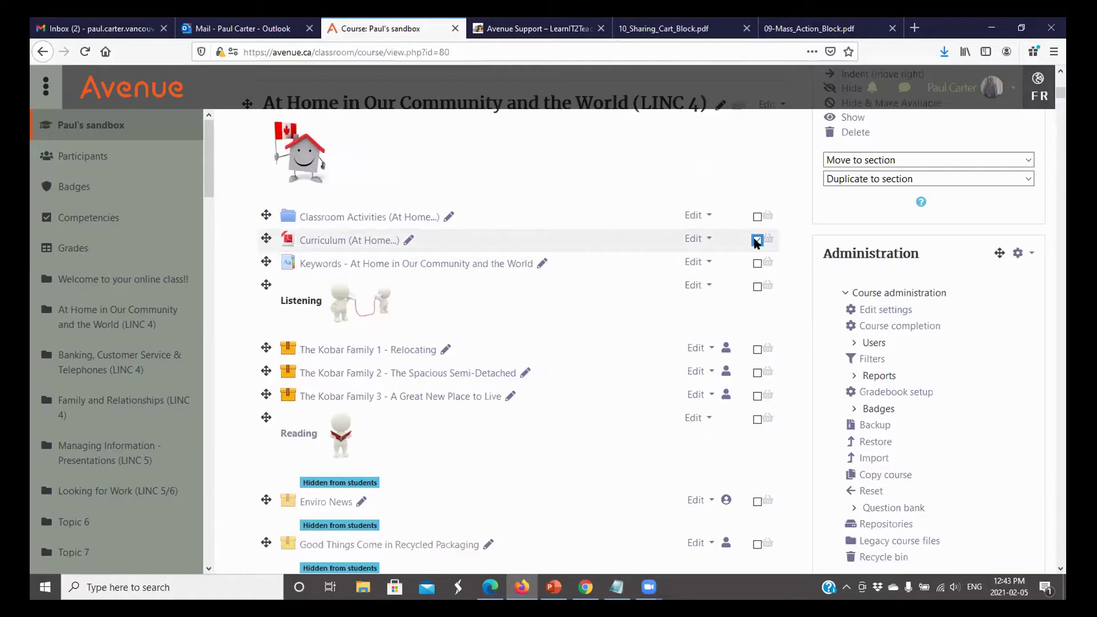
scroll(737, 293, up, 5)
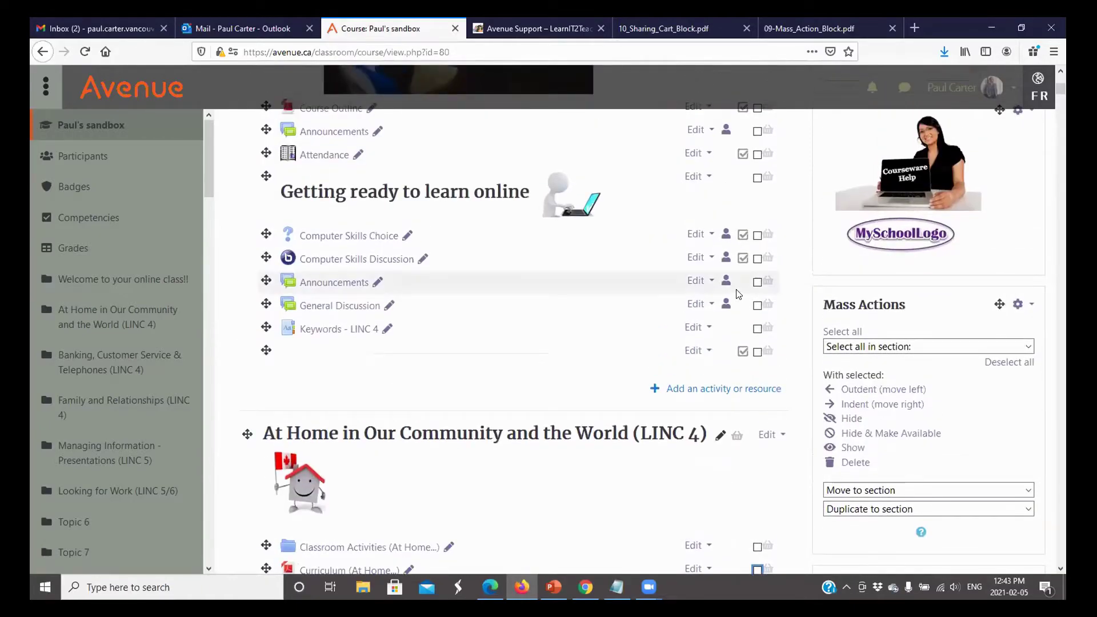
scroll(737, 294, down, 3)
scroll(757, 212, up, 2)
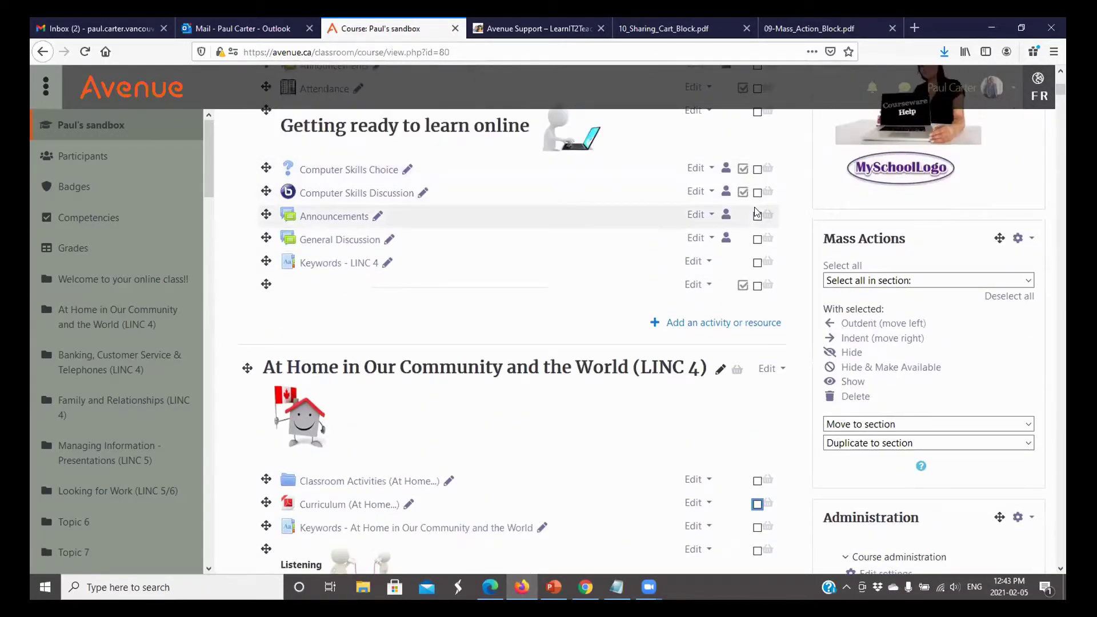
Duplicate the General Discussion forum to the section Welcome to your online class!! using Mass Actions
click(756, 240)
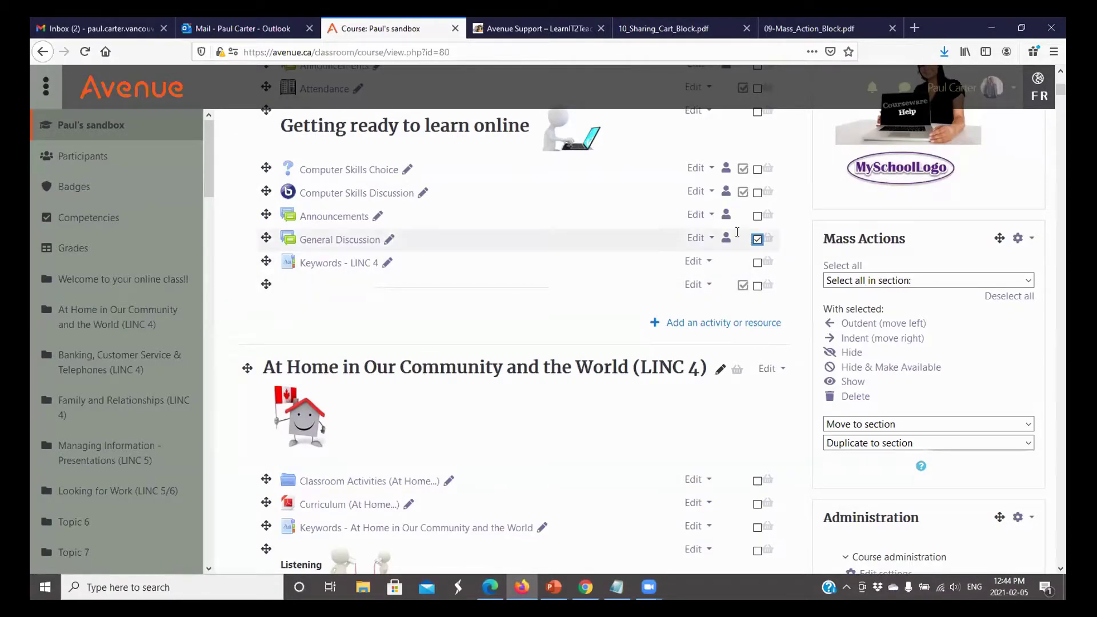
click(697, 240)
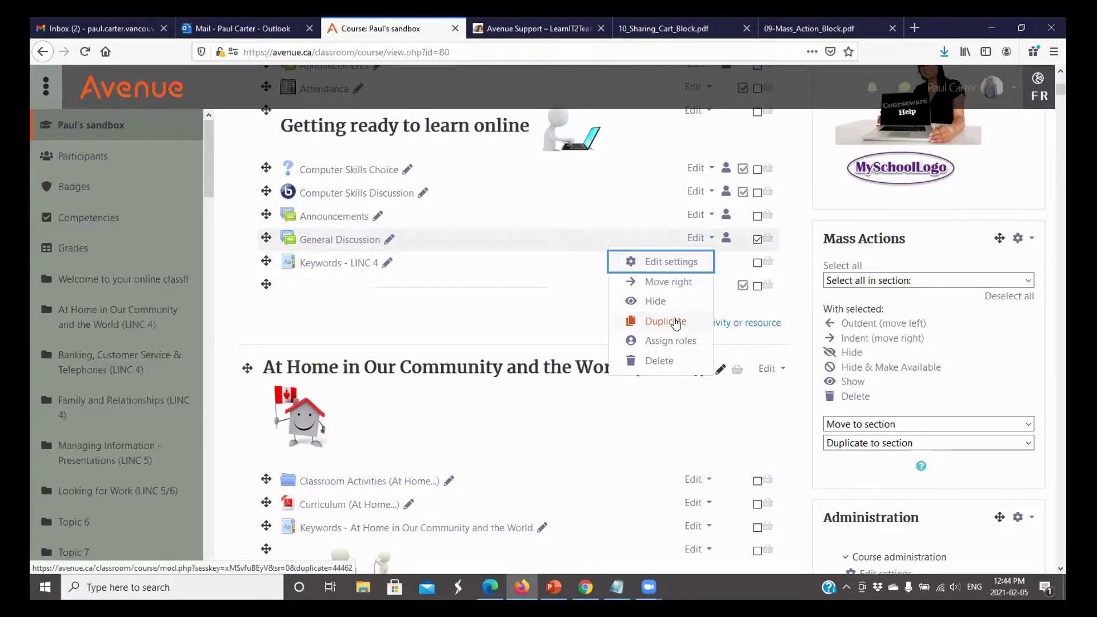
click(757, 240)
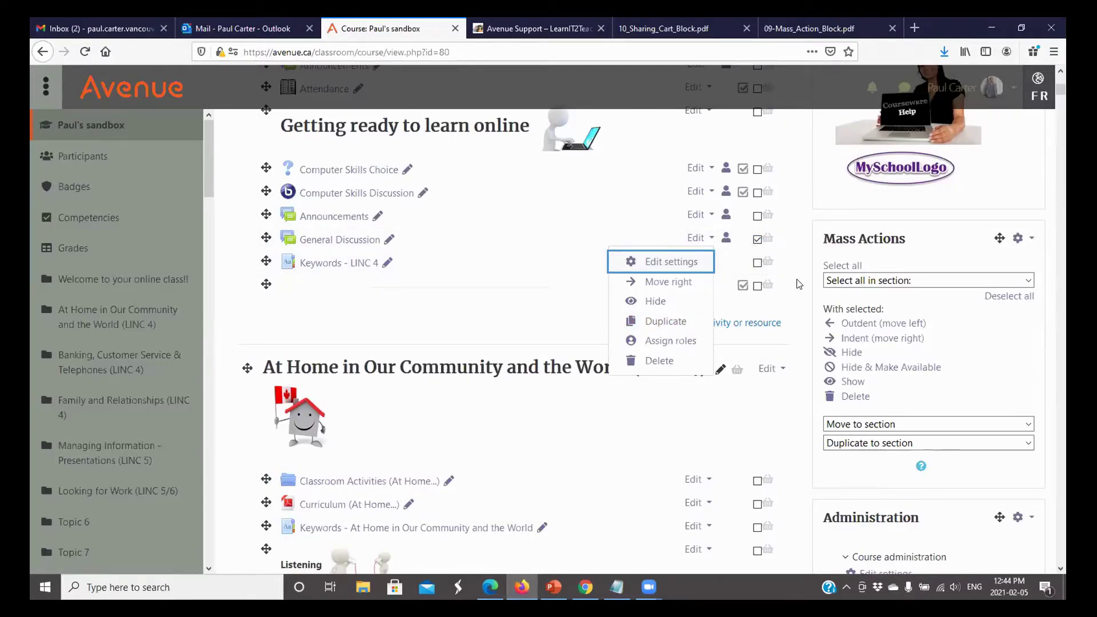
key(Escape)
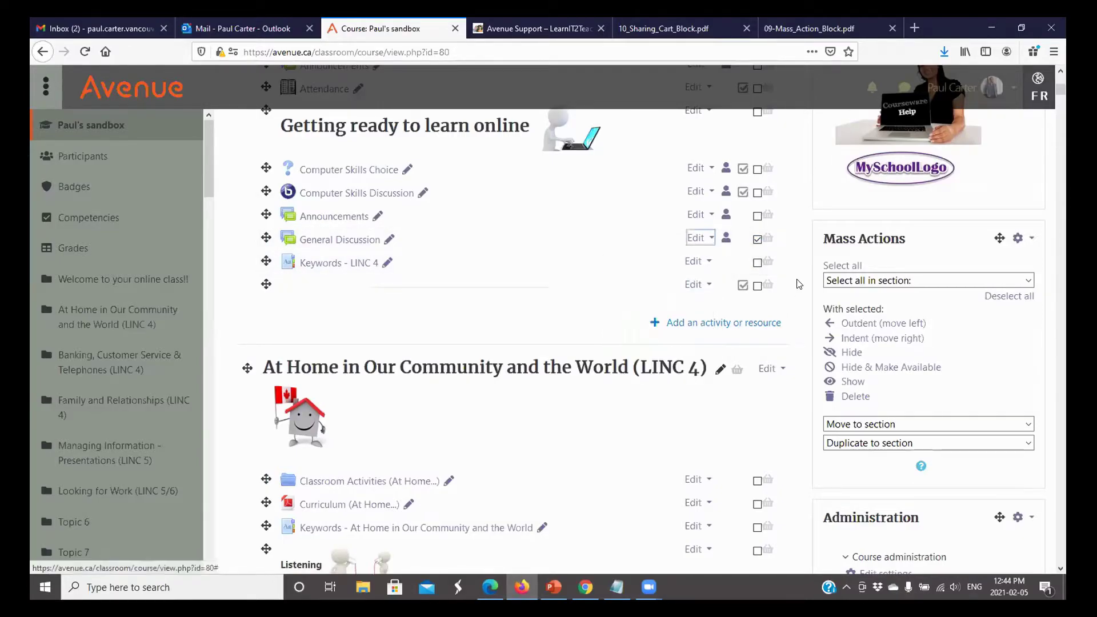
click(887, 448)
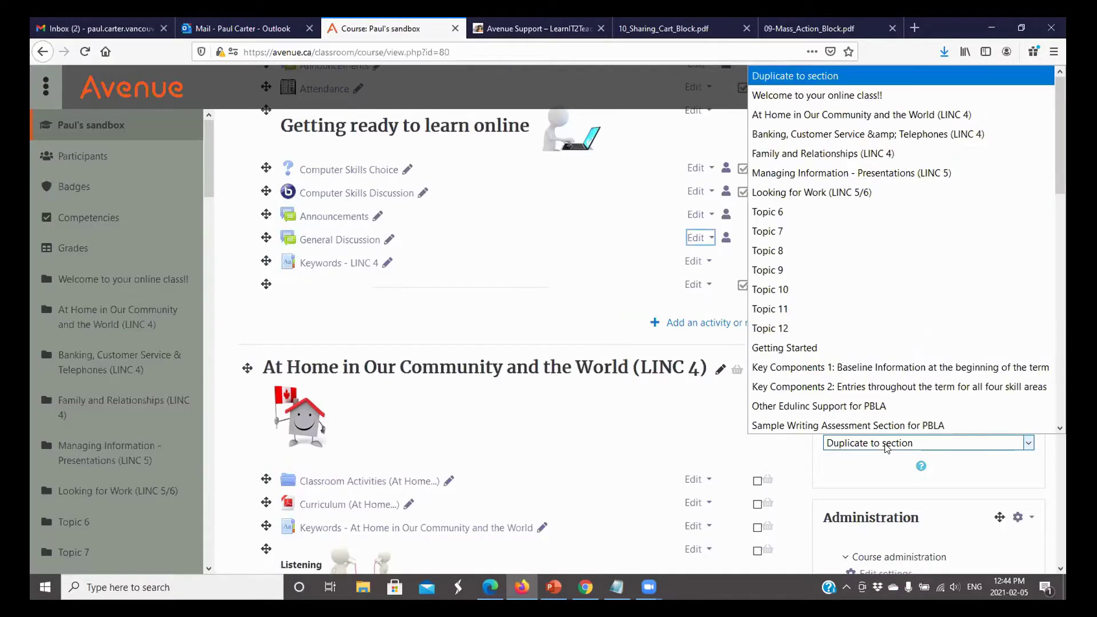
click(834, 94)
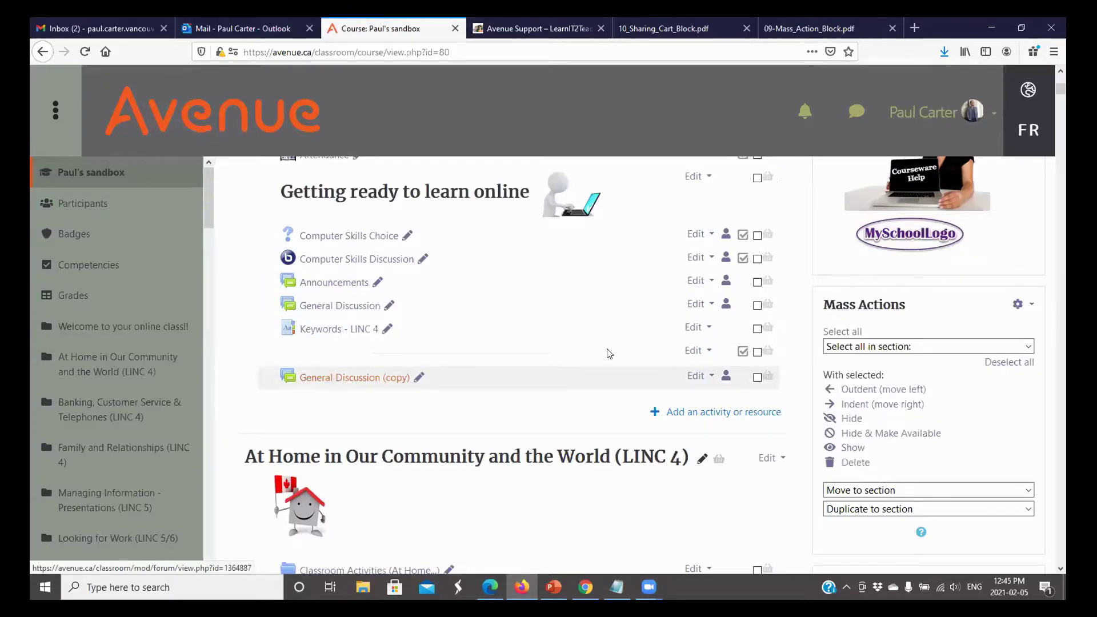
Select all items in the section Welcome to your online class!! with Mass Actions and deselect them all
scroll(834, 411, down, 2)
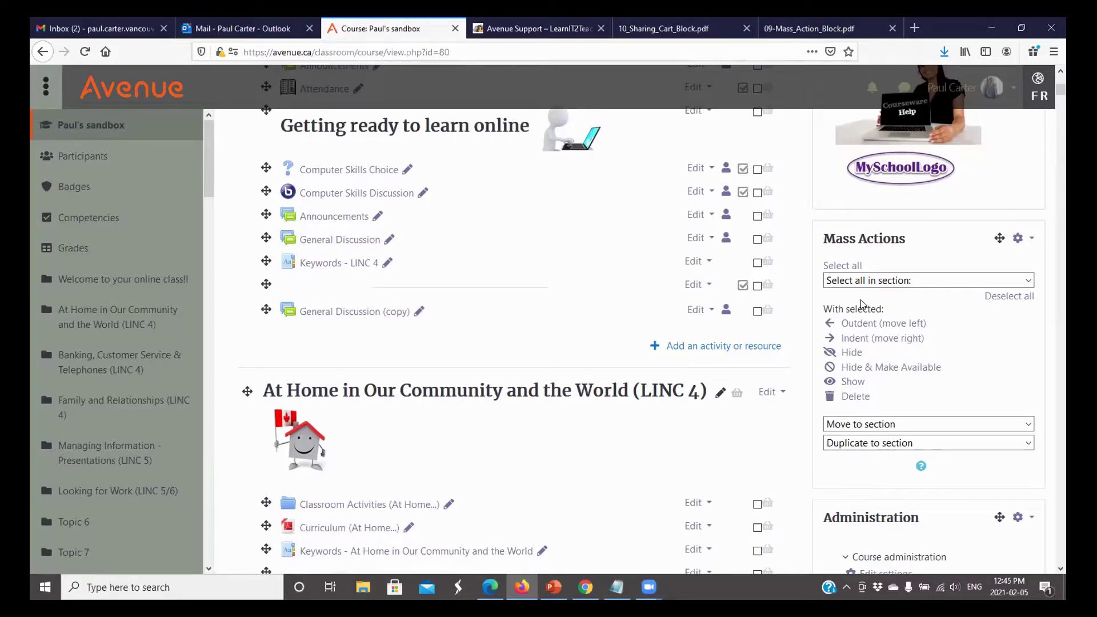
scroll(860, 314, up, 2)
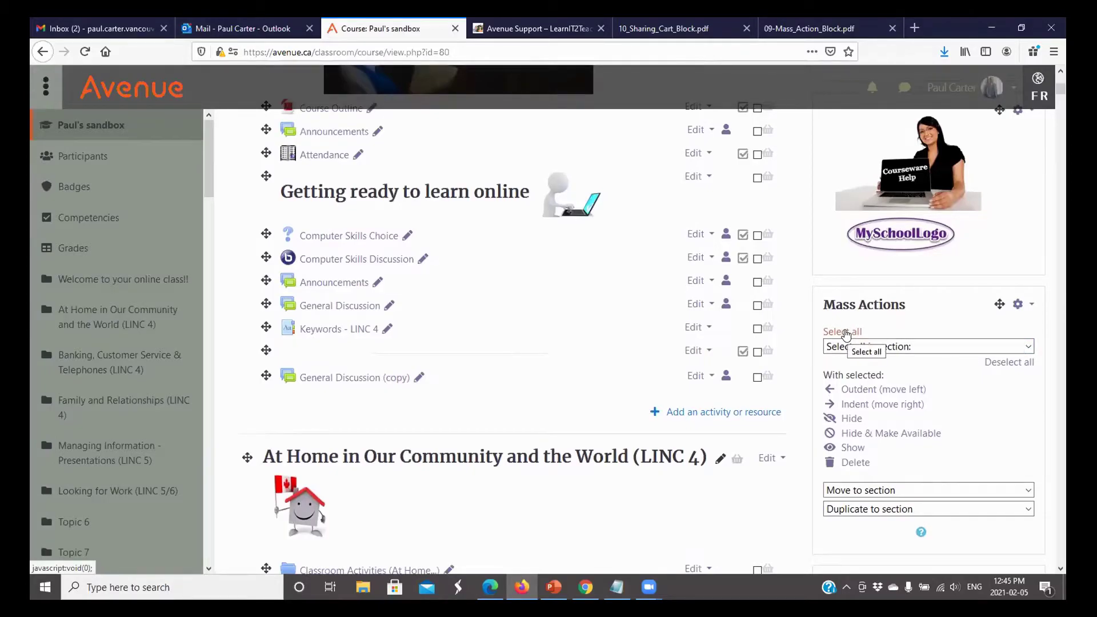
click(938, 350)
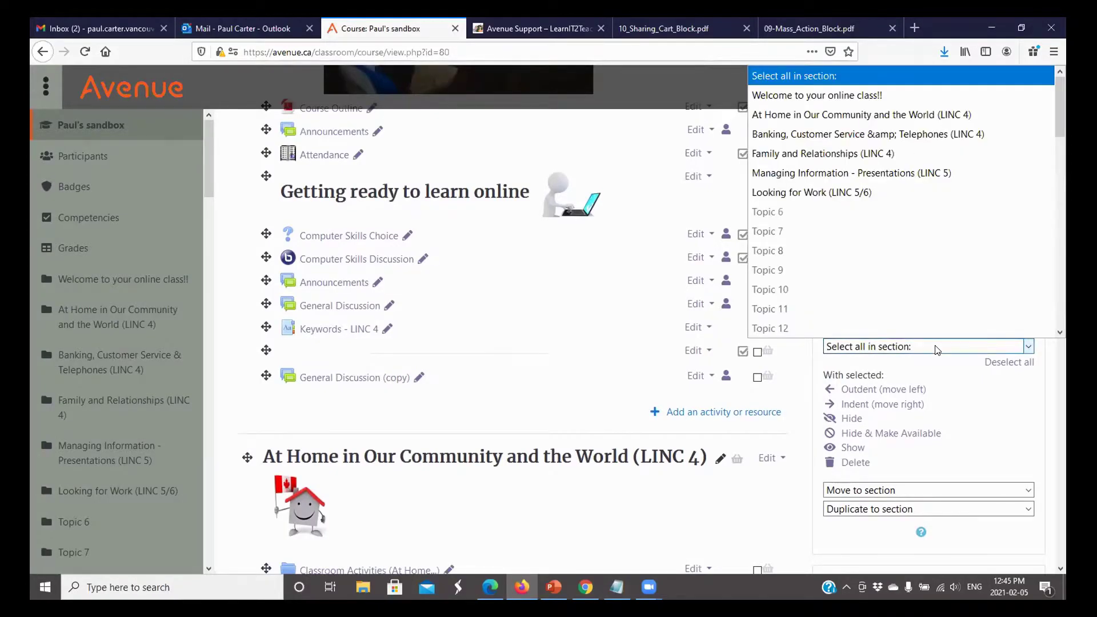
click(842, 96)
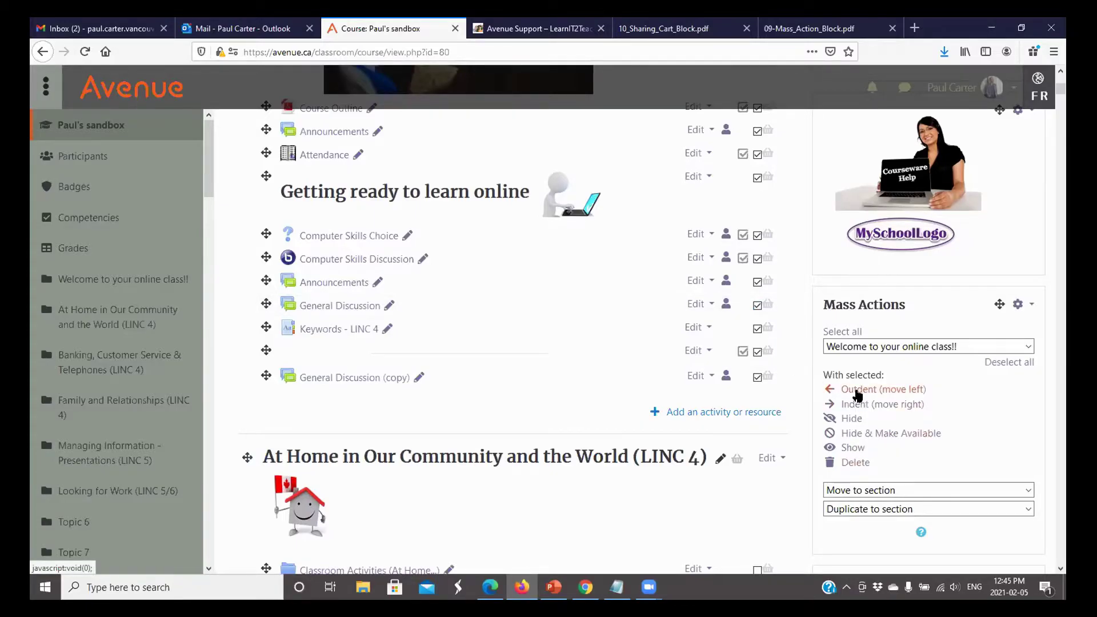
click(993, 369)
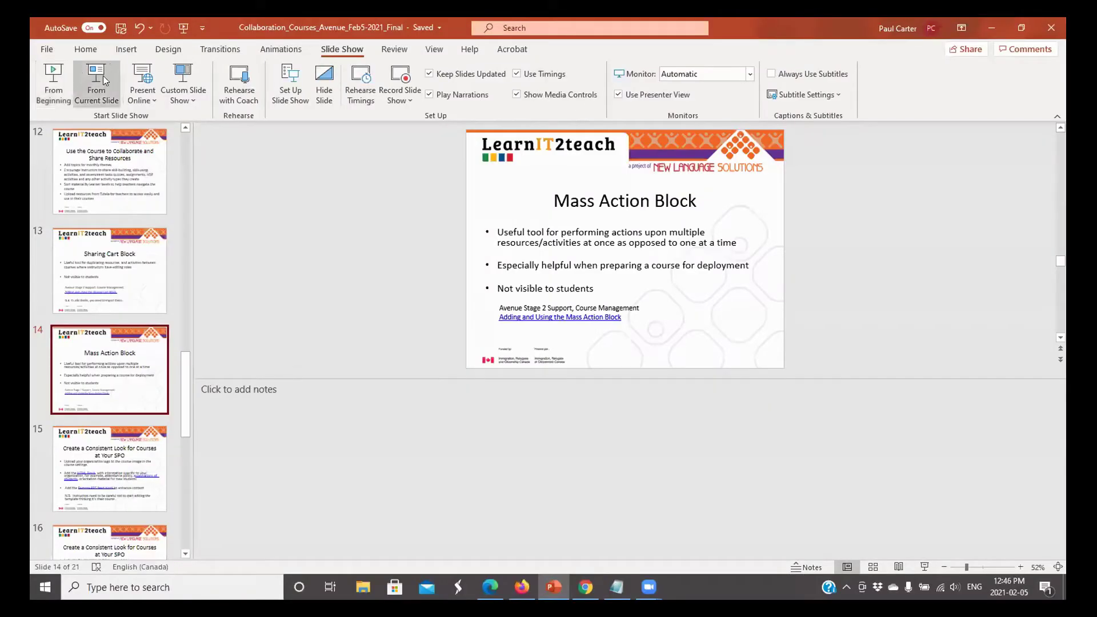
Present the PowerPoint slides from Mass Action Block and advance to Create a Consistent Look for Courses at Your SPO
click(57, 80)
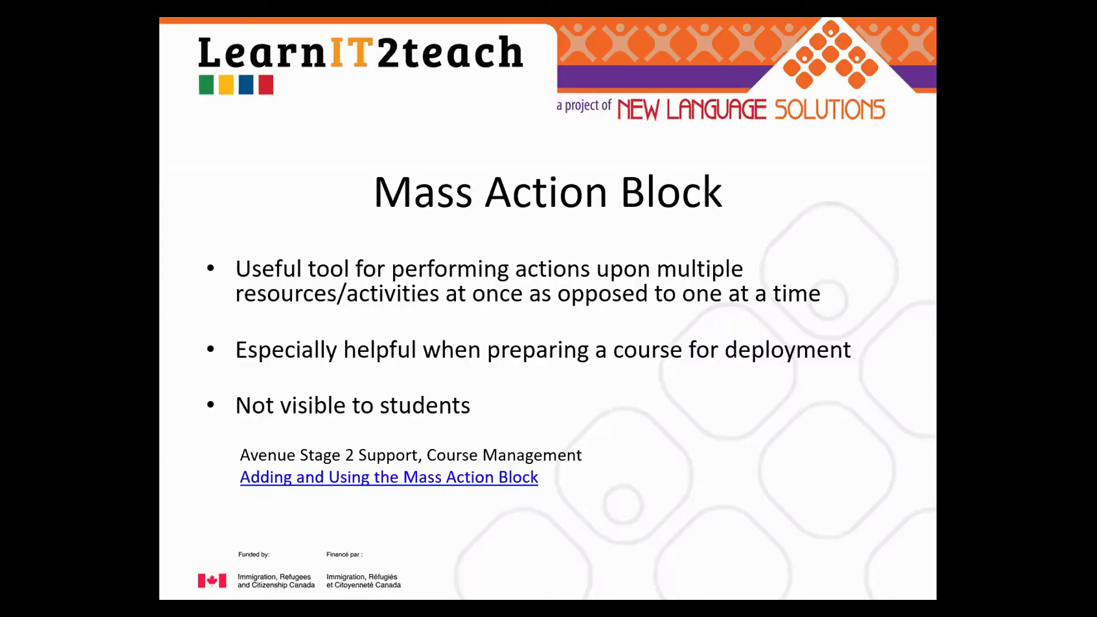
key(Right)
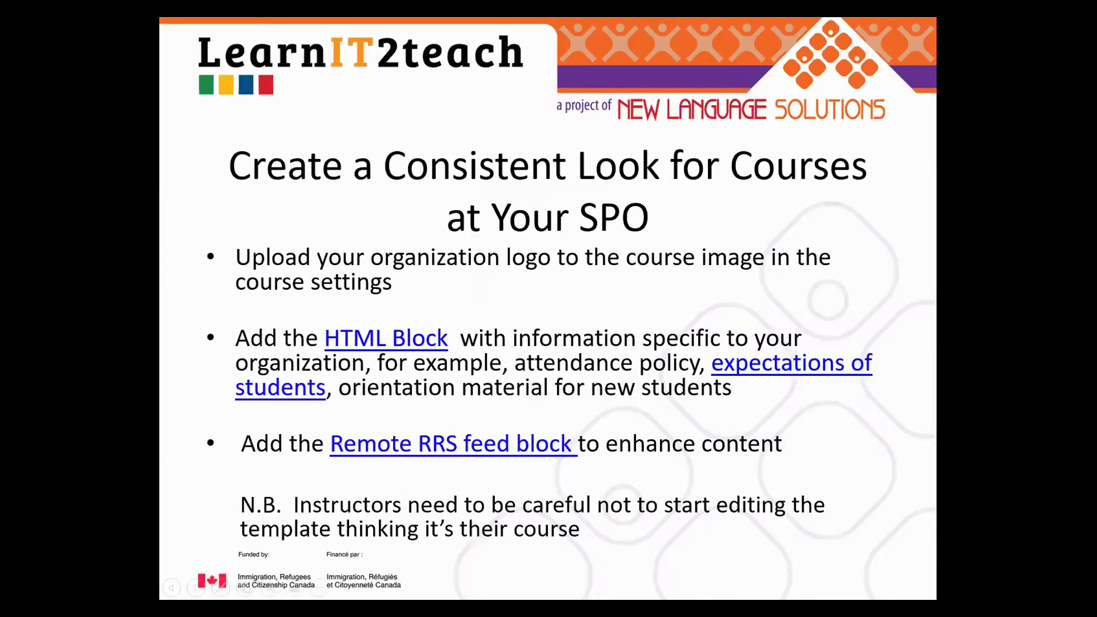
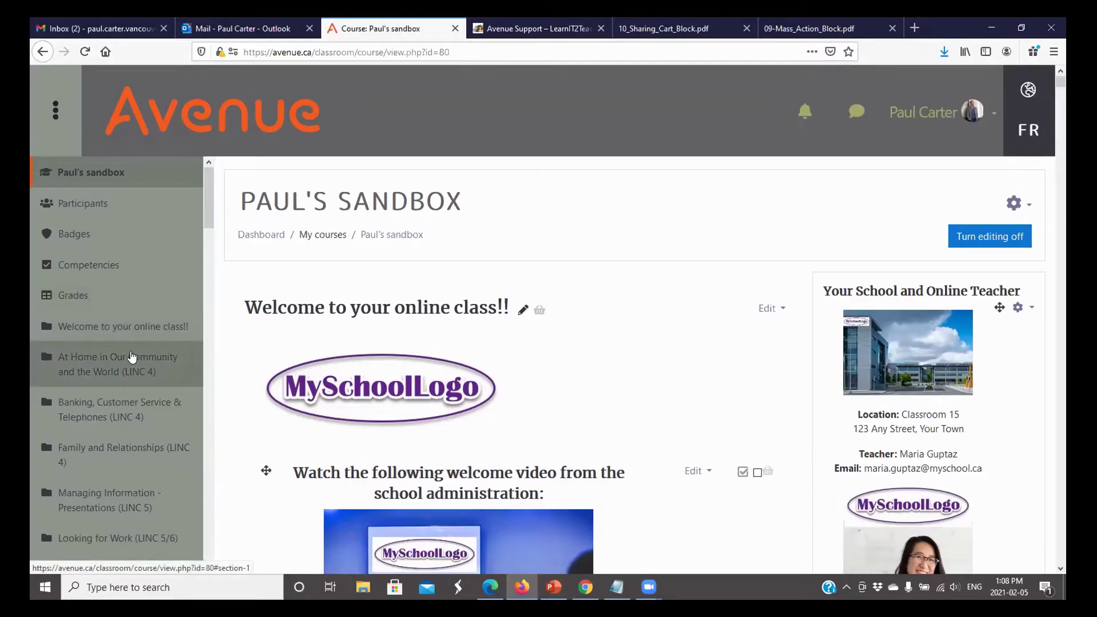
Open the course LINC 5/6 (PC)(Avenue) from the course list in Avenue
scroll(131, 357, down, 15)
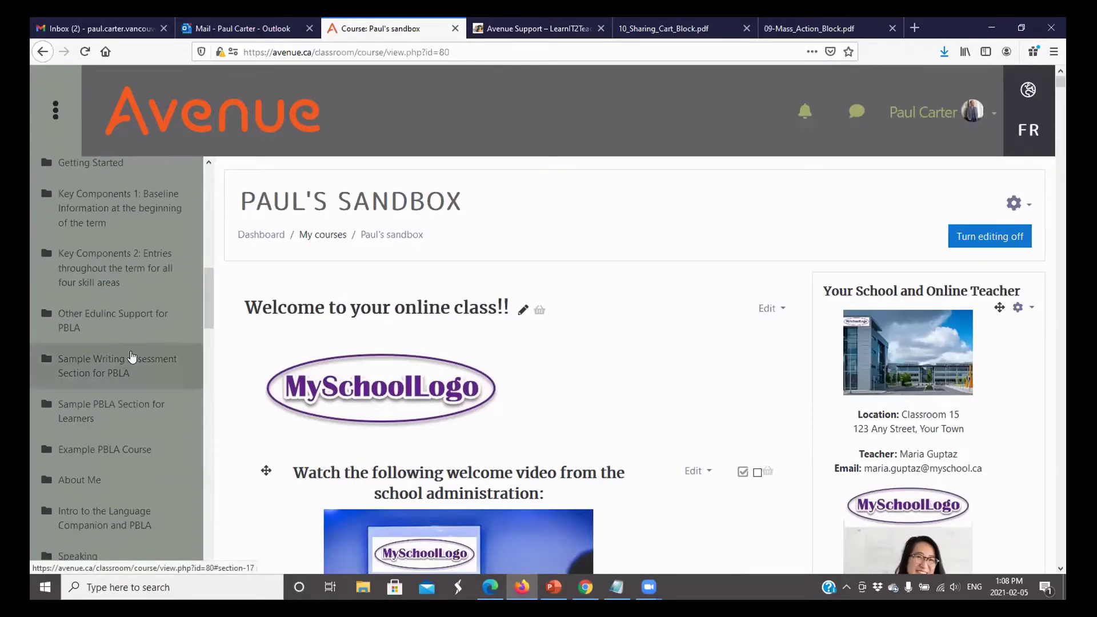
scroll(131, 357, up, 15)
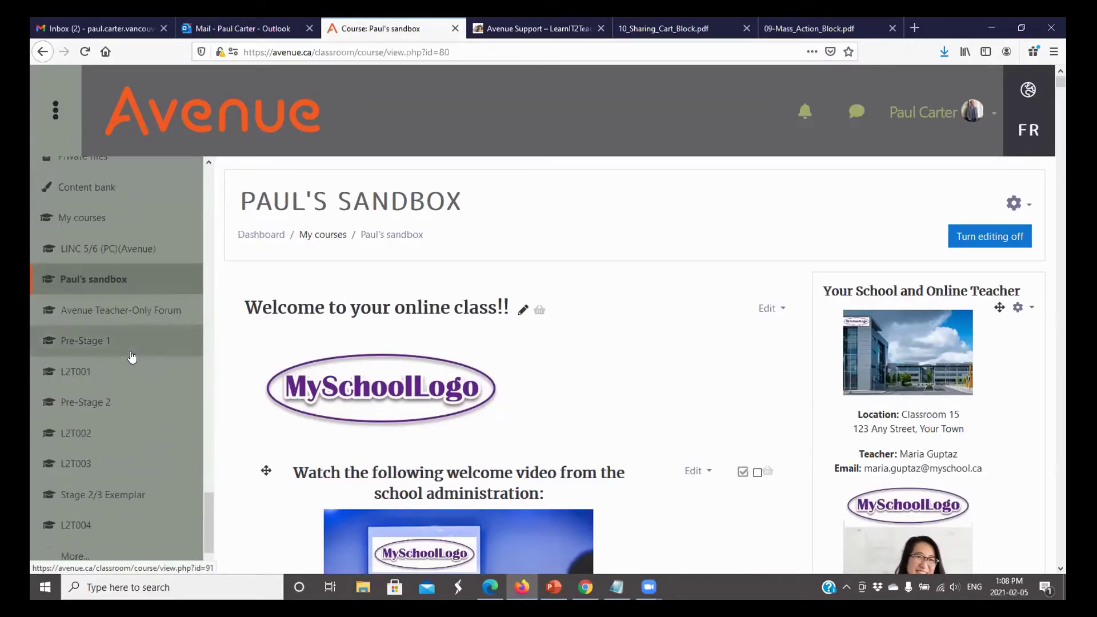
click(127, 252)
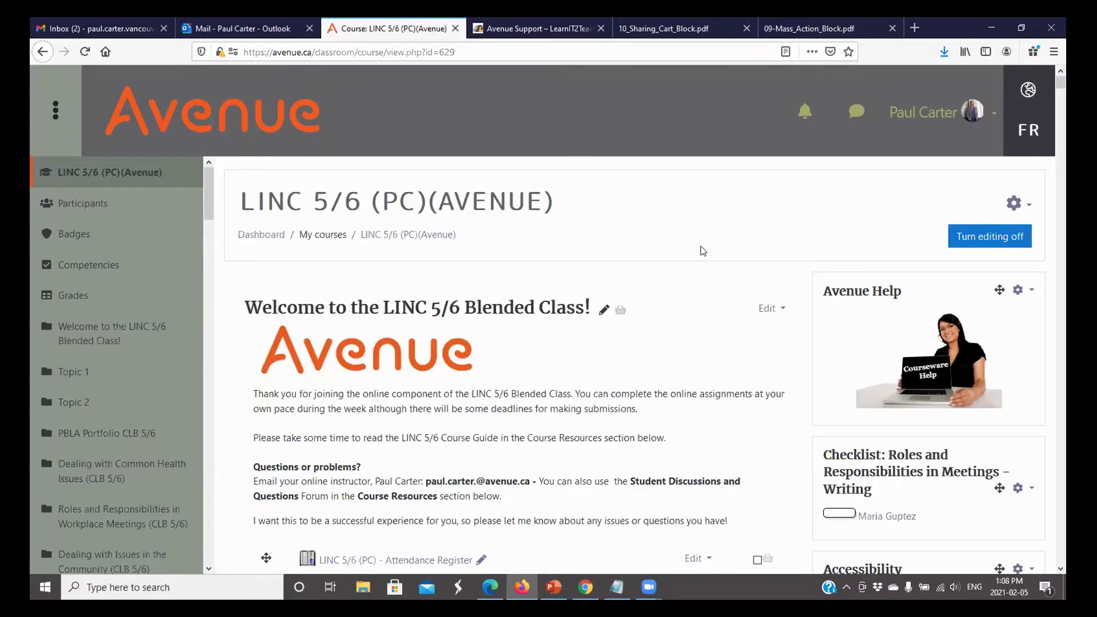
scroll(703, 250, down, 5)
scroll(464, 250, up, 5)
Switch to Chrome and examine the LINC 5/6 course page as the student account sees it
click(585, 587)
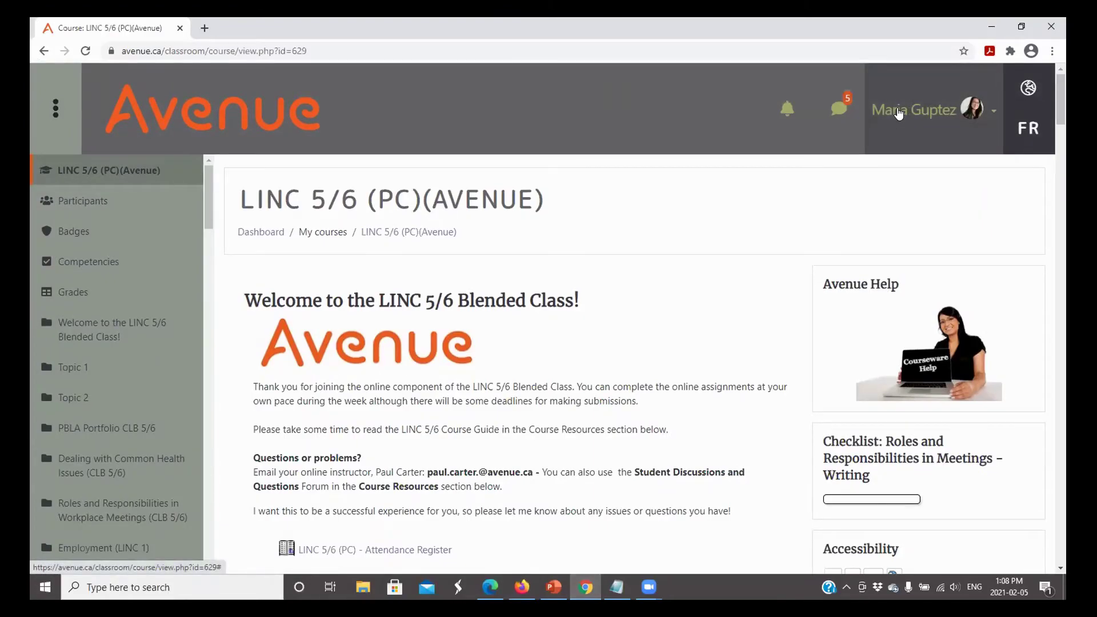
scroll(605, 252, down, 4)
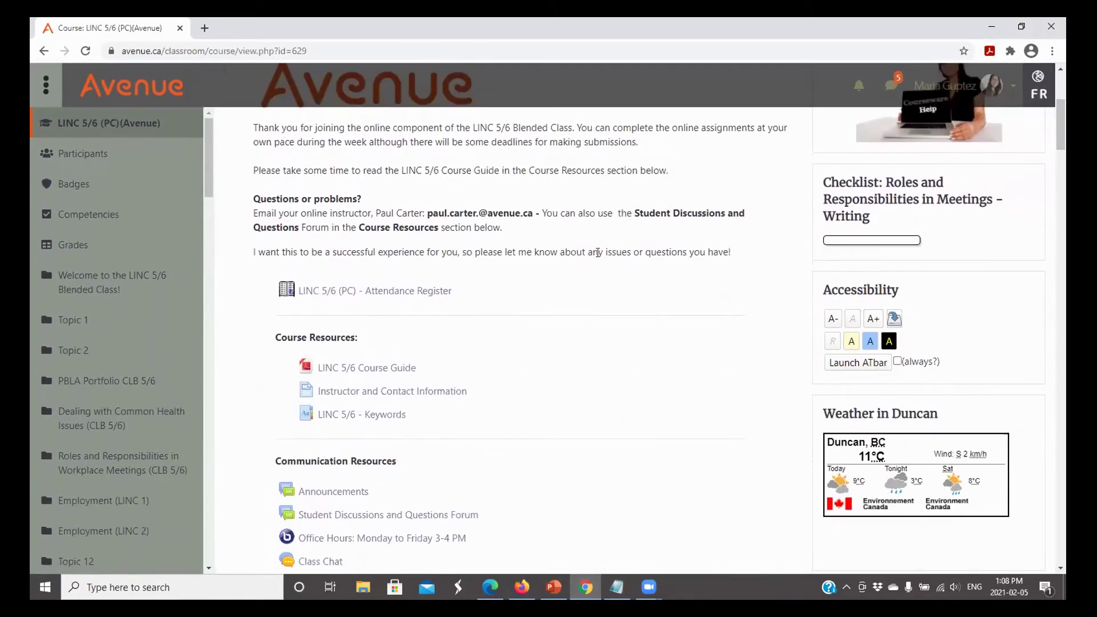
scroll(597, 252, down, 3)
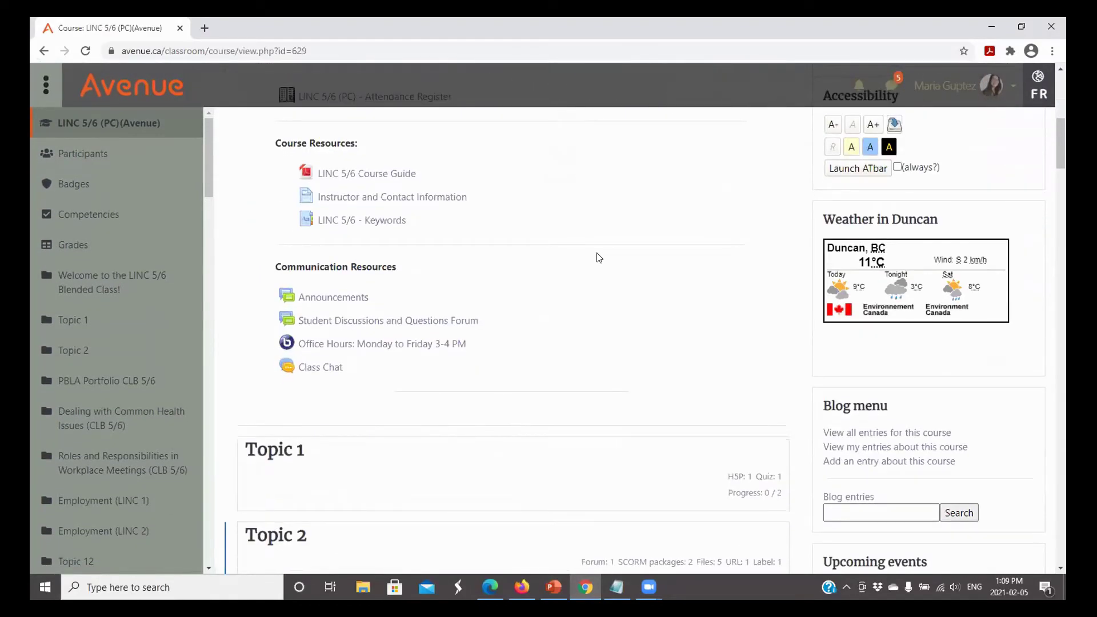
scroll(598, 258, up, 2)
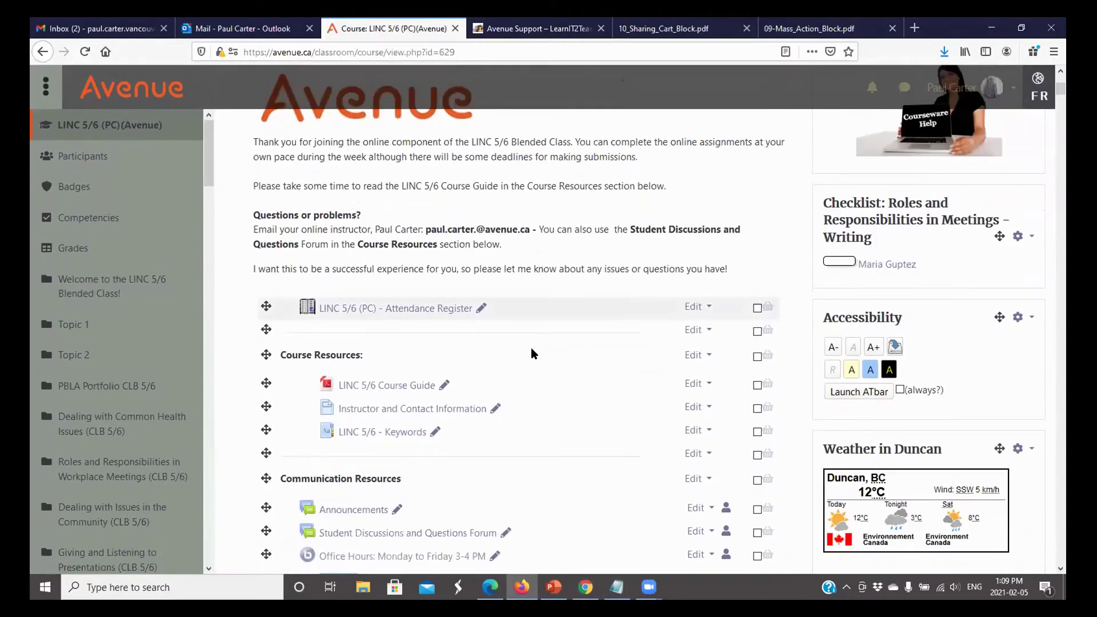
Compare the Print Resources area of the teacher's course page in Firefox with the student view in Chrome
scroll(532, 352, down, 5)
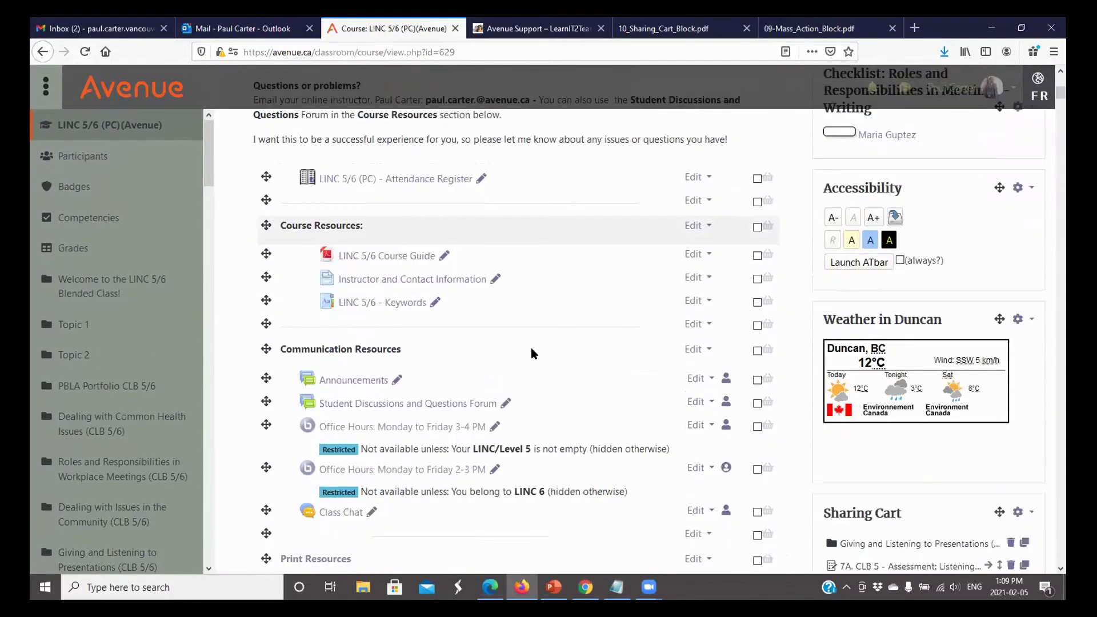
scroll(531, 351, down, 2)
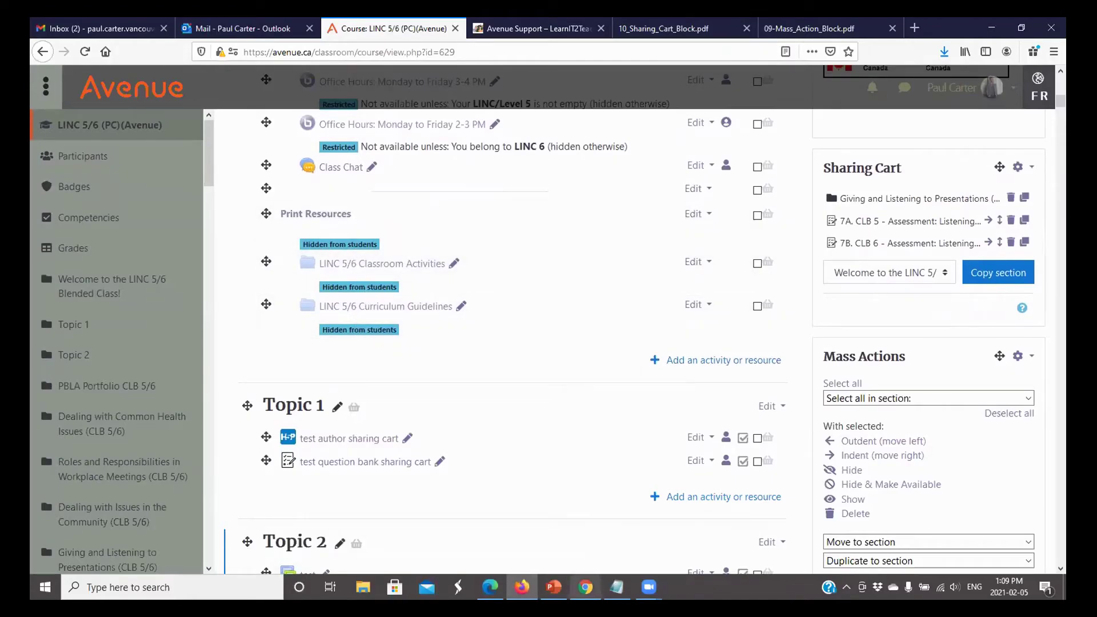
click(583, 522)
scroll(563, 337, down, 2)
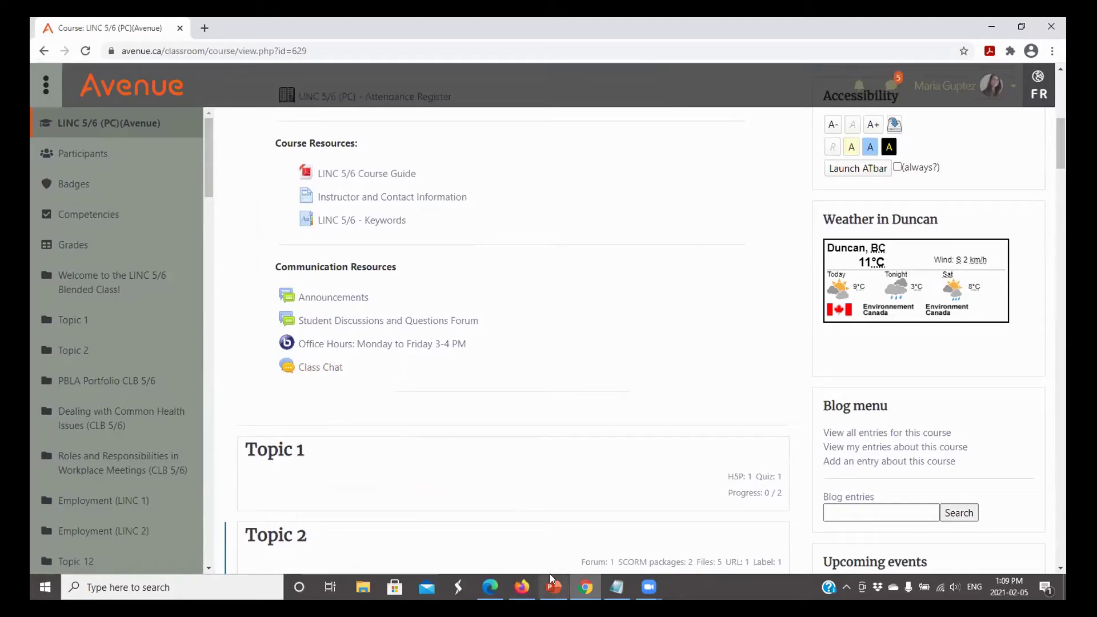
Switch back to Firefox and make the hidden folder LINC 5/6 Curriculum Guidelines visible to students
click(522, 587)
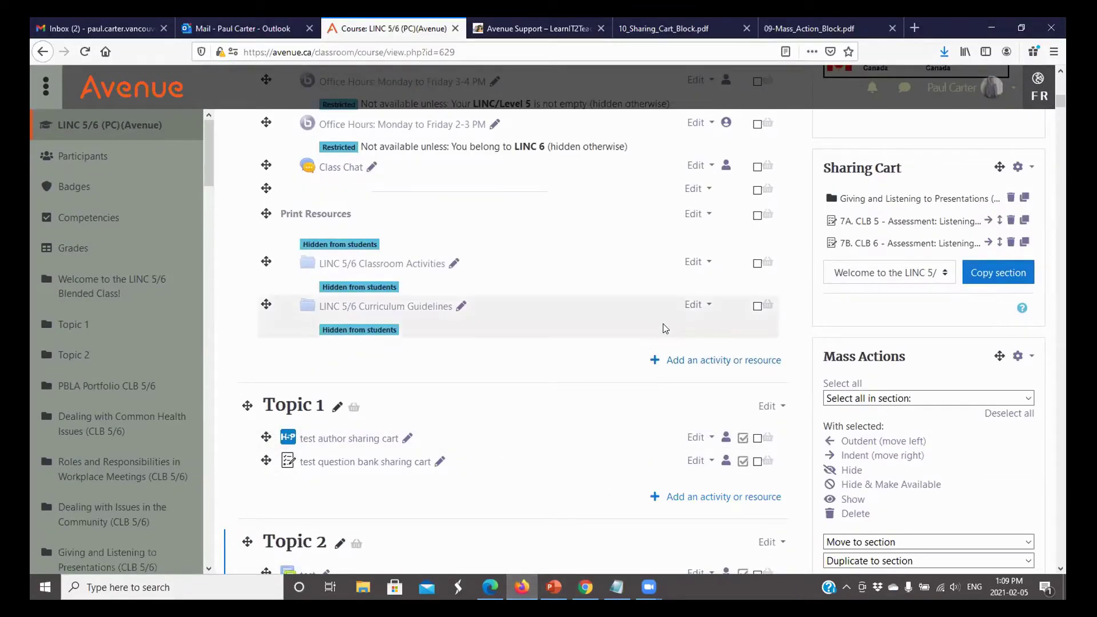
click(709, 309)
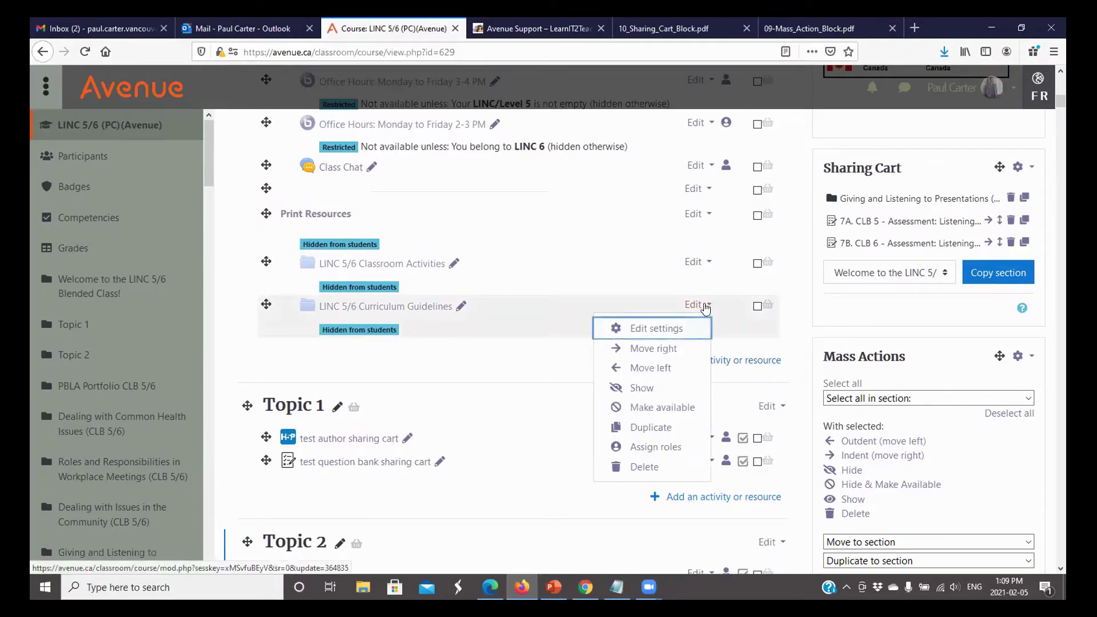
click(632, 382)
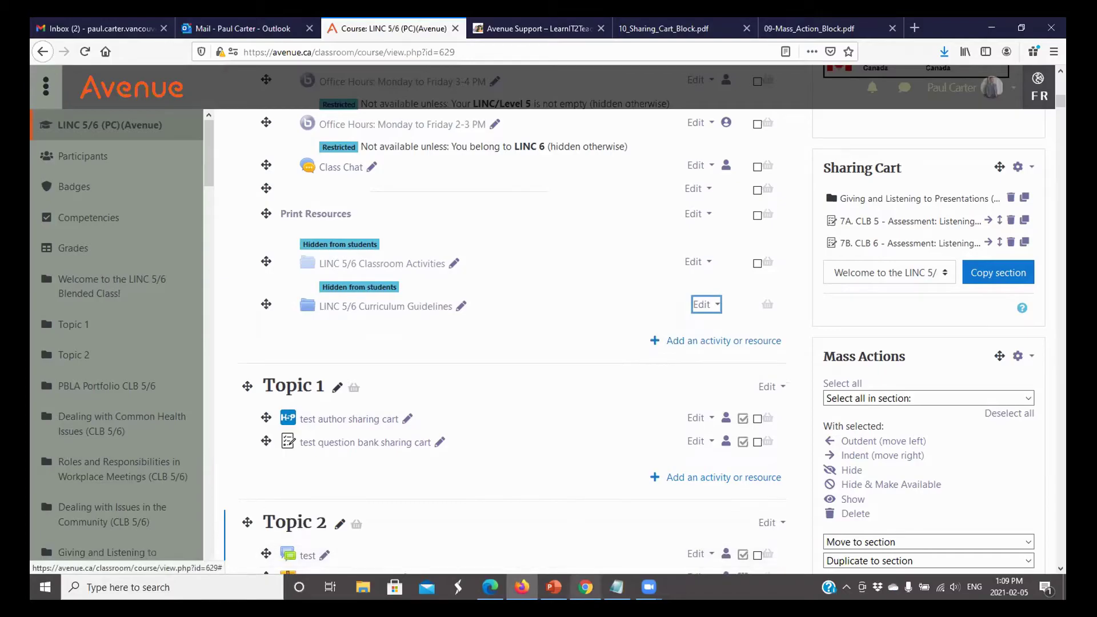
mouse_move(585, 587)
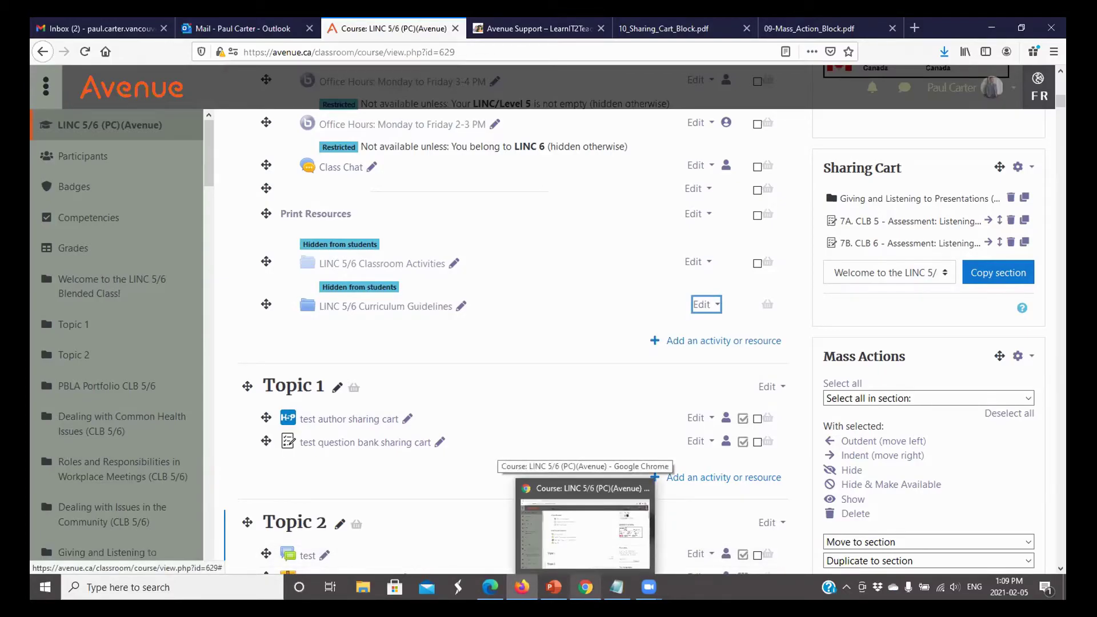
Switch to Chrome and reload the LINC 5/6 course page to check the LINC 5/6 Curriculum Guidelines folder in the student view
click(585, 535)
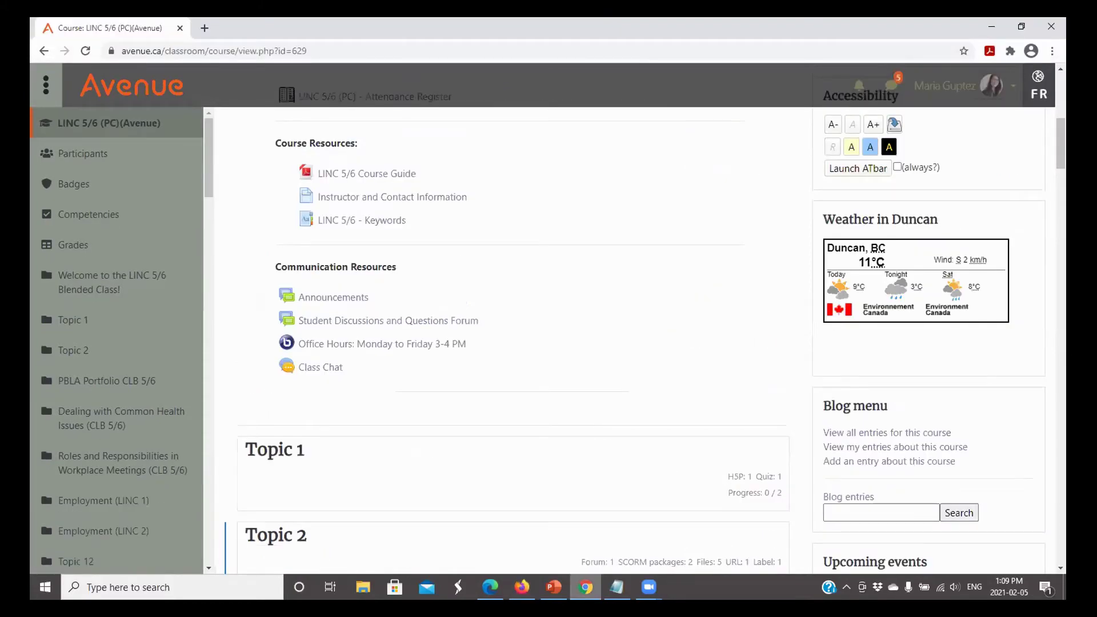
click(84, 51)
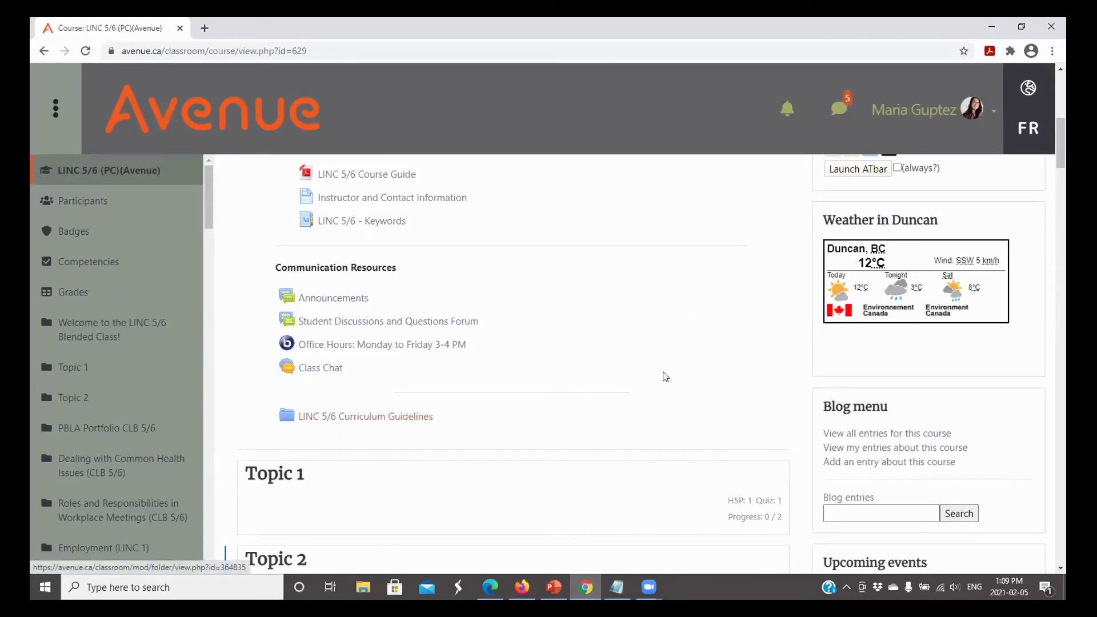
scroll(952, 423, up, 3)
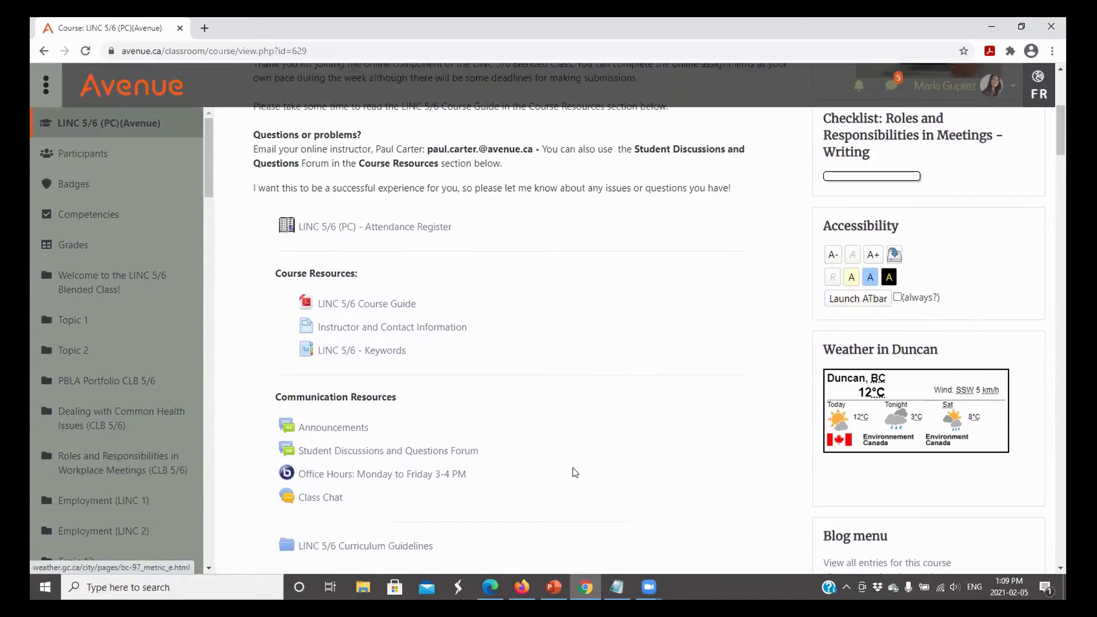
Compare the resources on the teacher's course page in Firefox with those the student account sees in Chrome
click(523, 587)
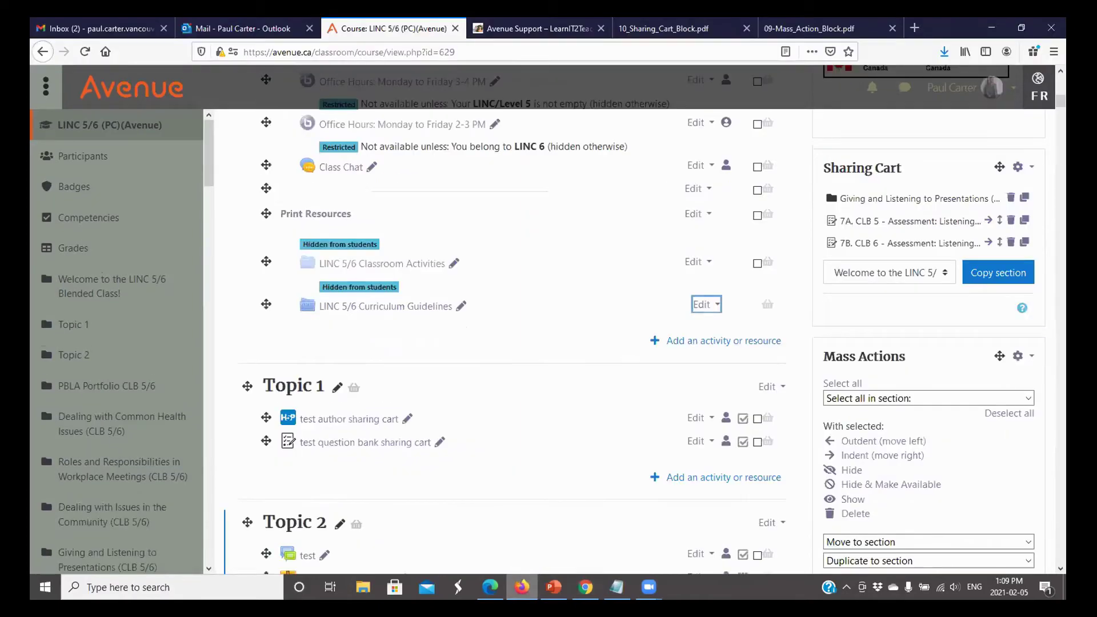
scroll(759, 428, up, 7)
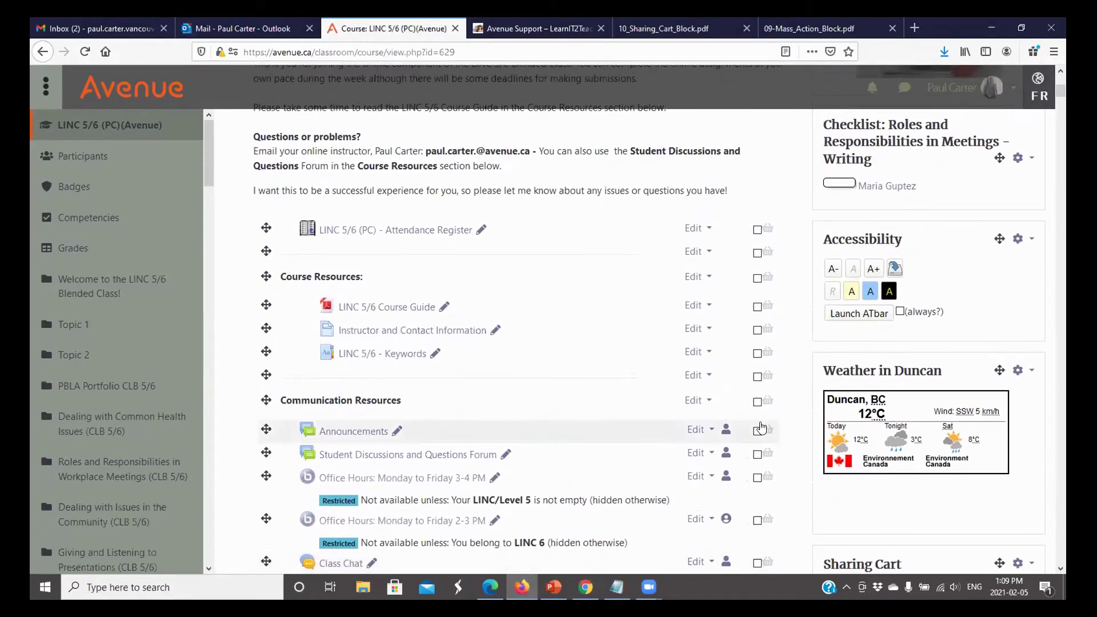
scroll(869, 275, down, 6)
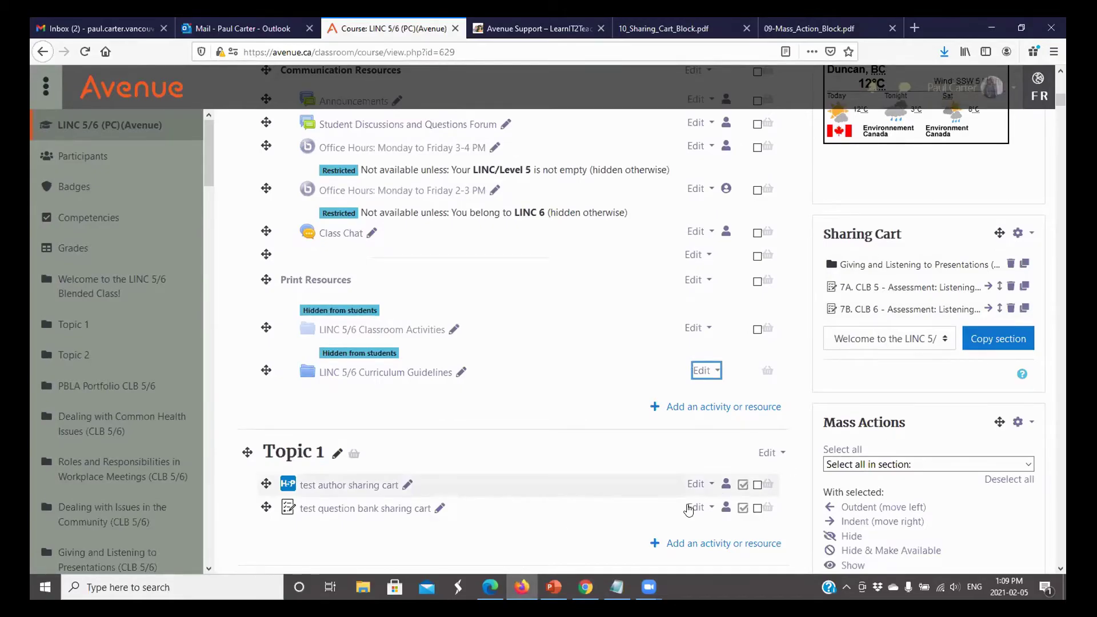
key(alt+Tab)
scroll(851, 384, down, 3)
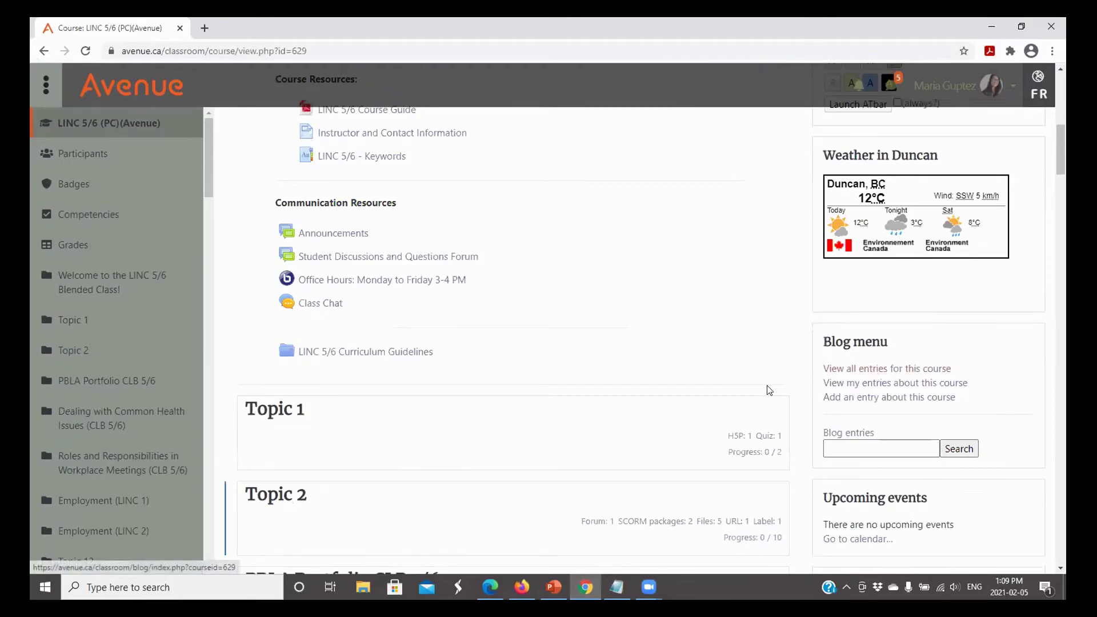
scroll(728, 385, up, 2)
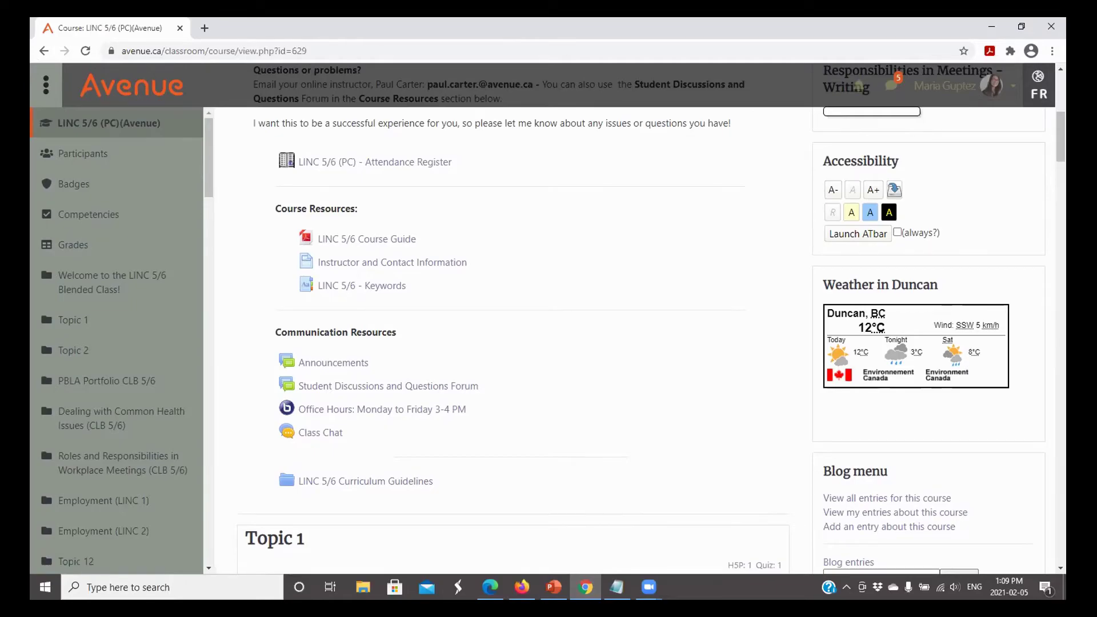
mouse_move(521, 587)
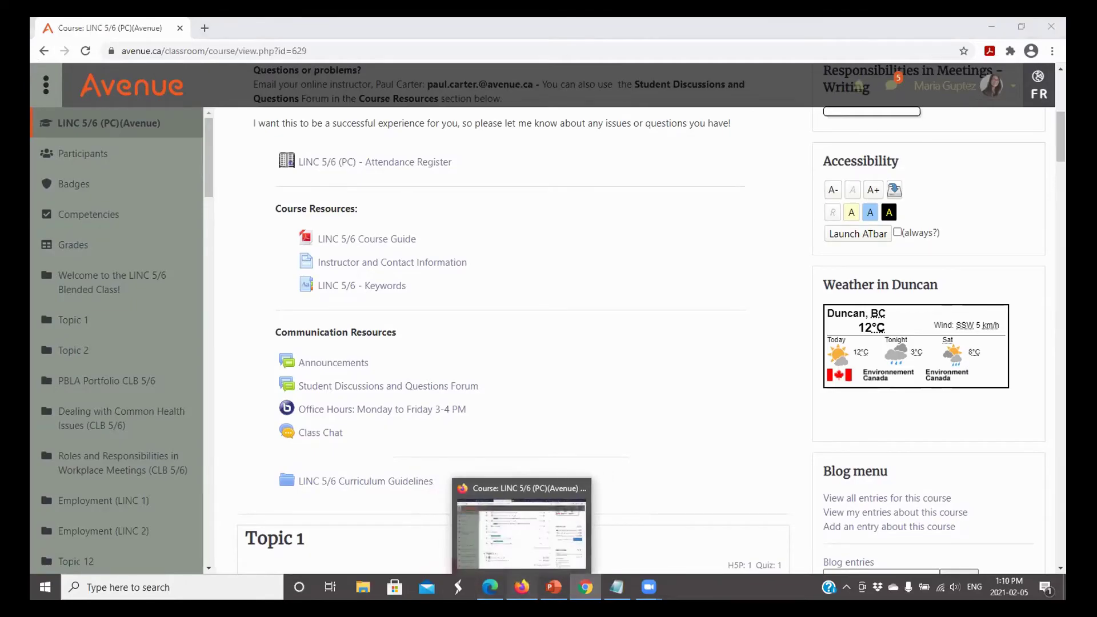
click(522, 587)
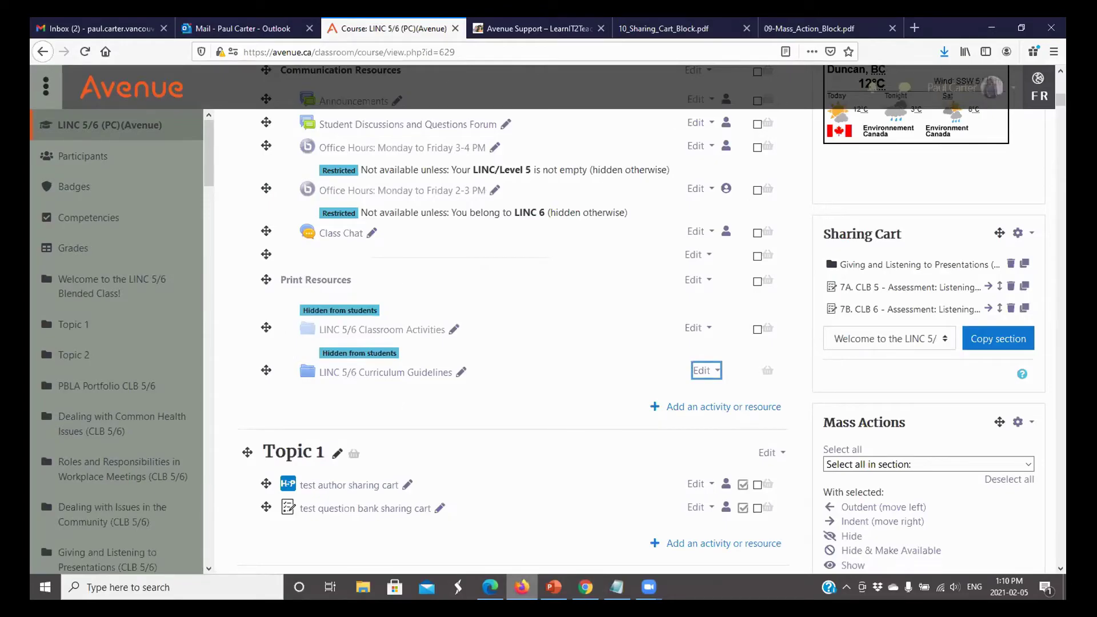
click(585, 587)
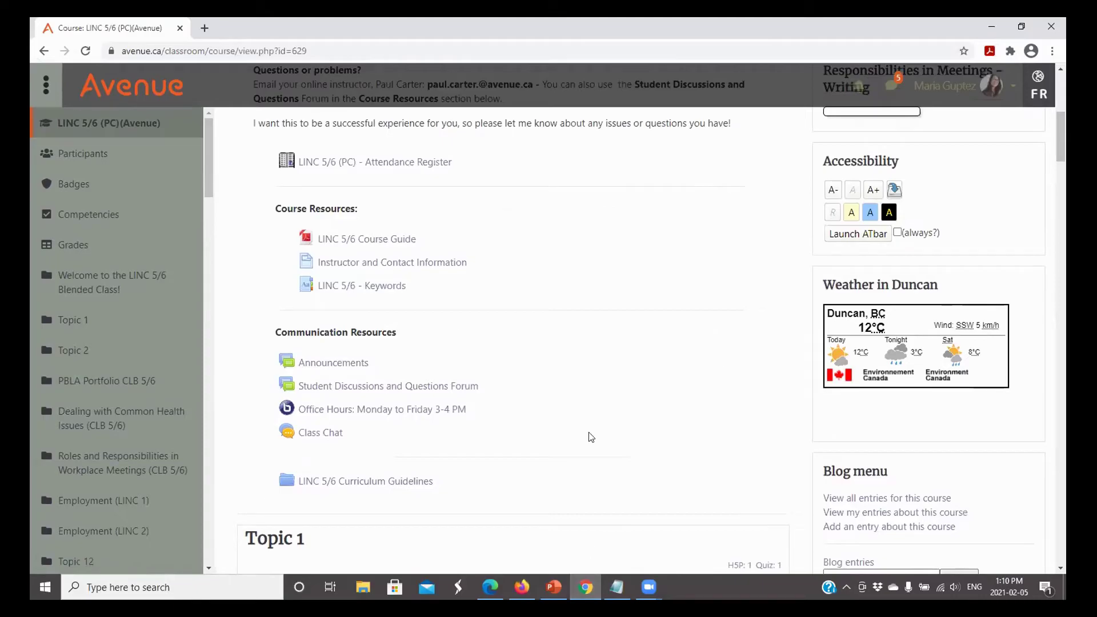
click(522, 587)
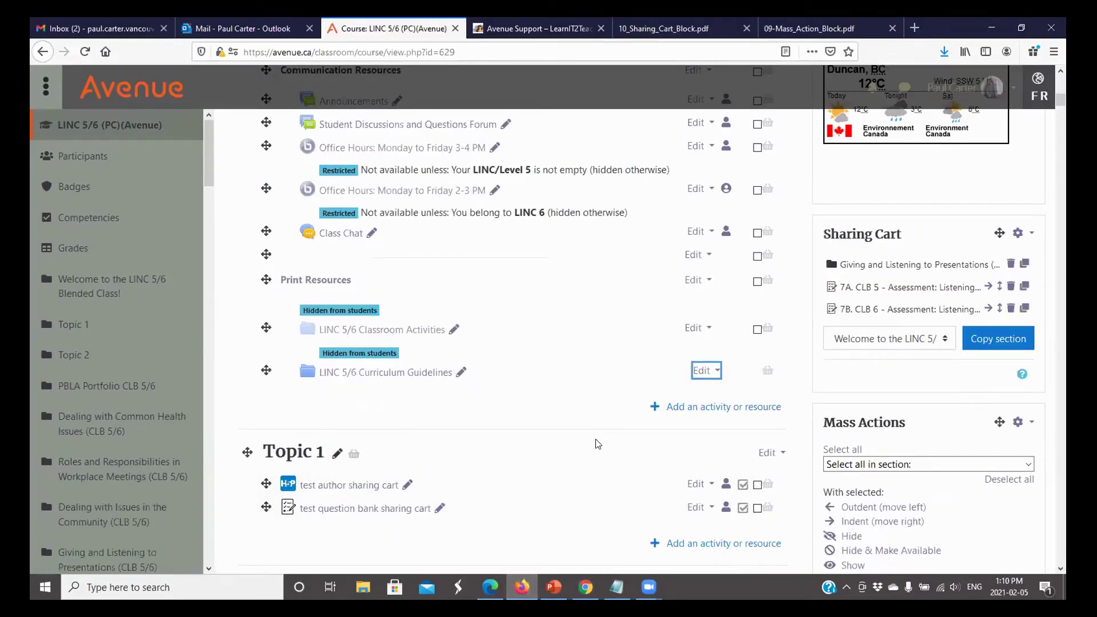
scroll(597, 444, down, 3)
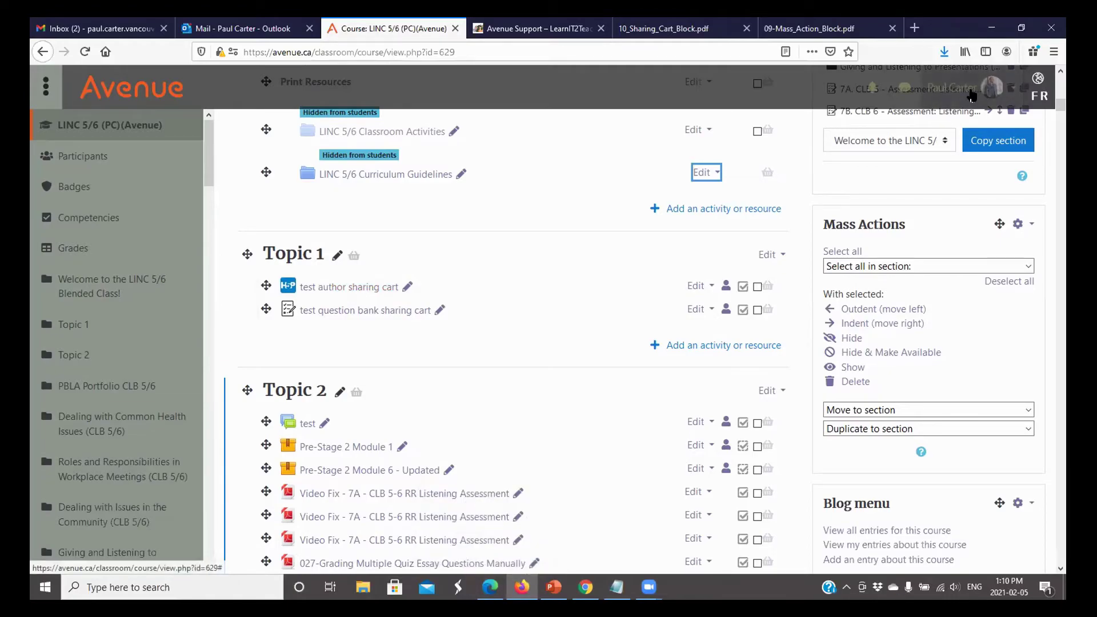
scroll(932, 132, up, 15)
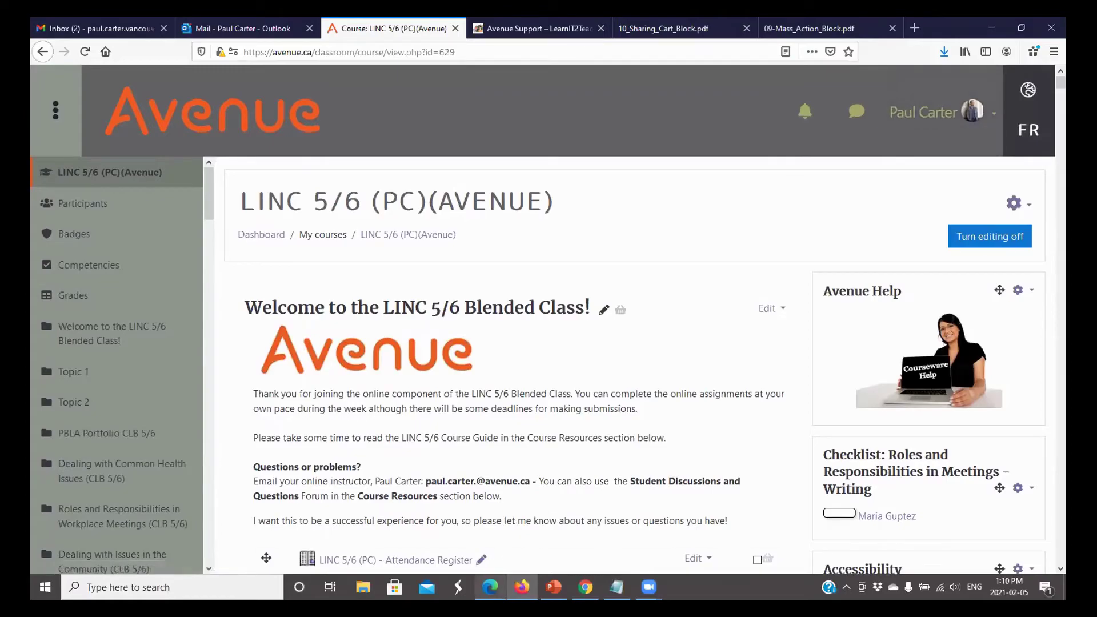
Switch to Edge and examine the LINC 5/6 course page from the other instructor account
mouse_move(490, 586)
click(502, 529)
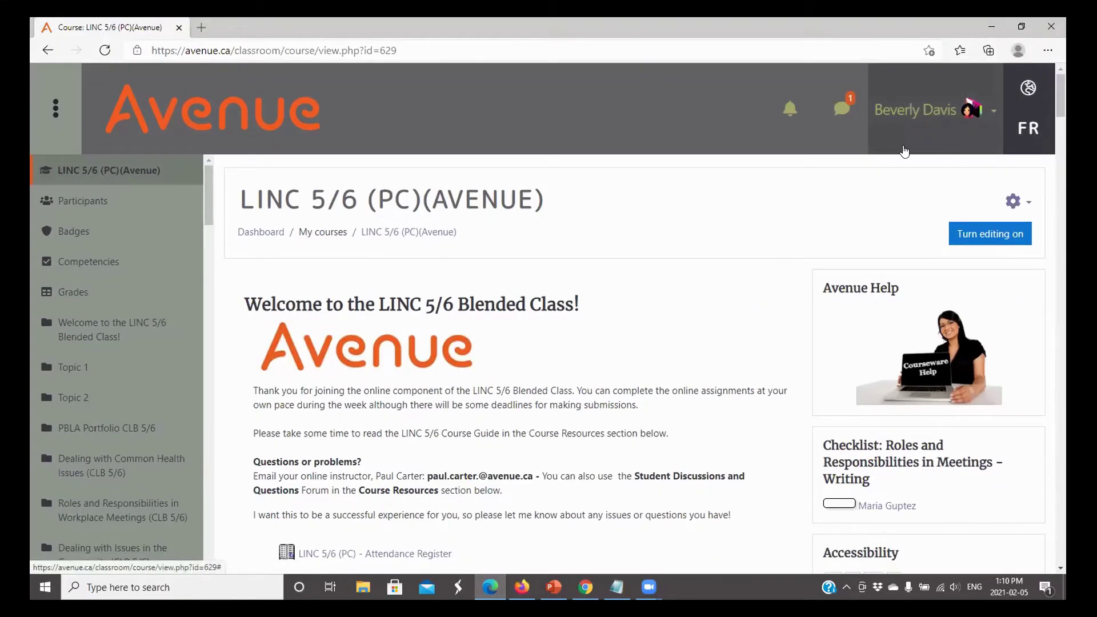
scroll(704, 256, down, 1)
scroll(704, 256, down, 5)
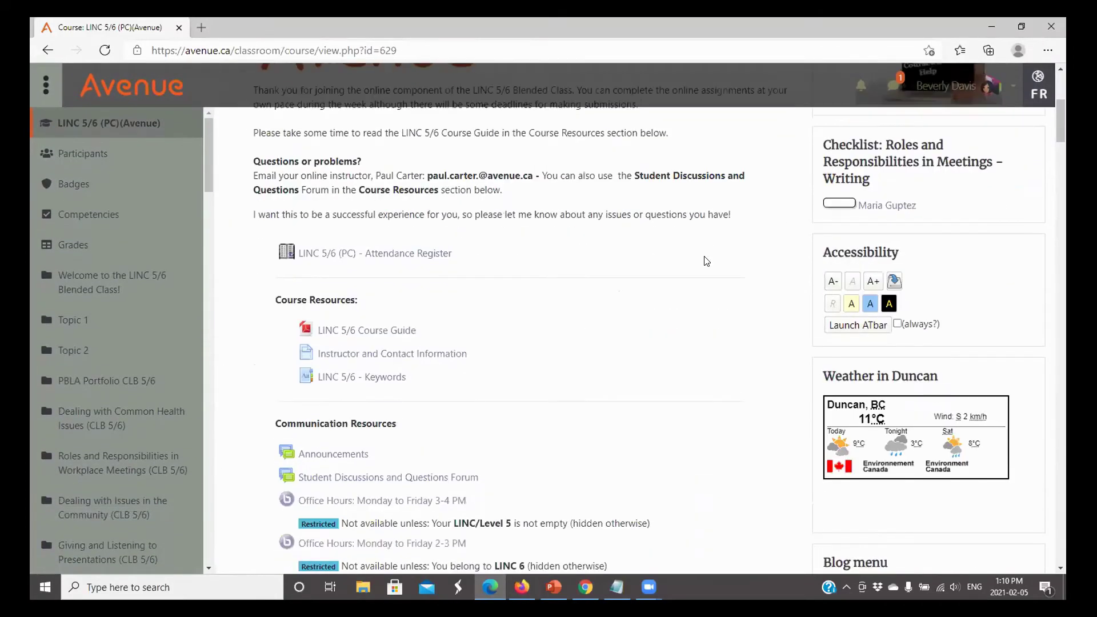
scroll(707, 261, down, 5)
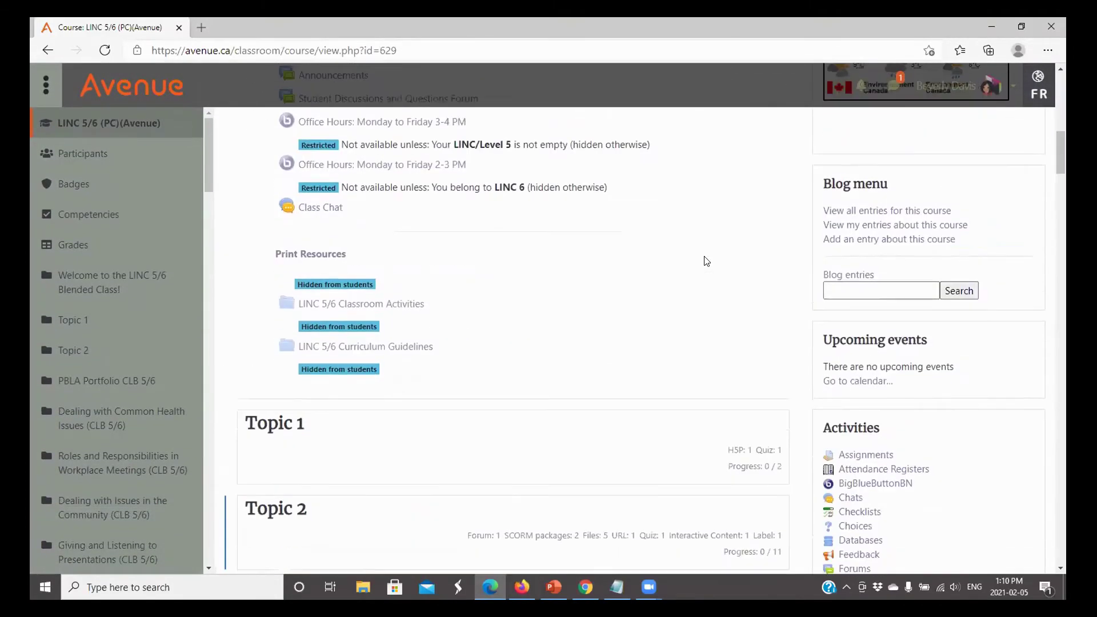
scroll(707, 261, down, 7)
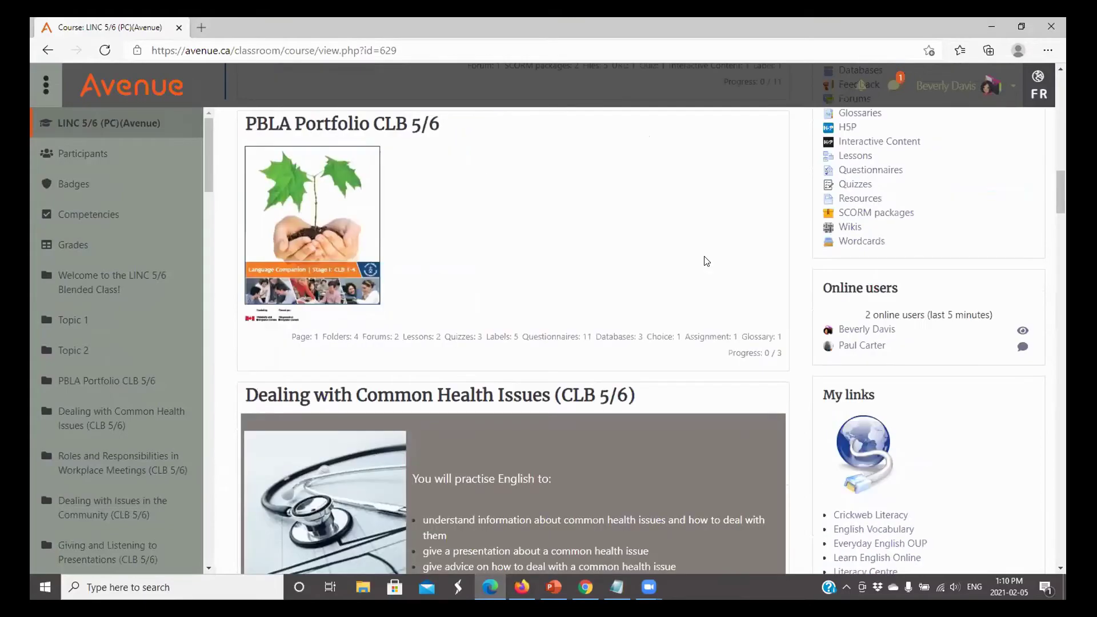
scroll(706, 261, up, 14)
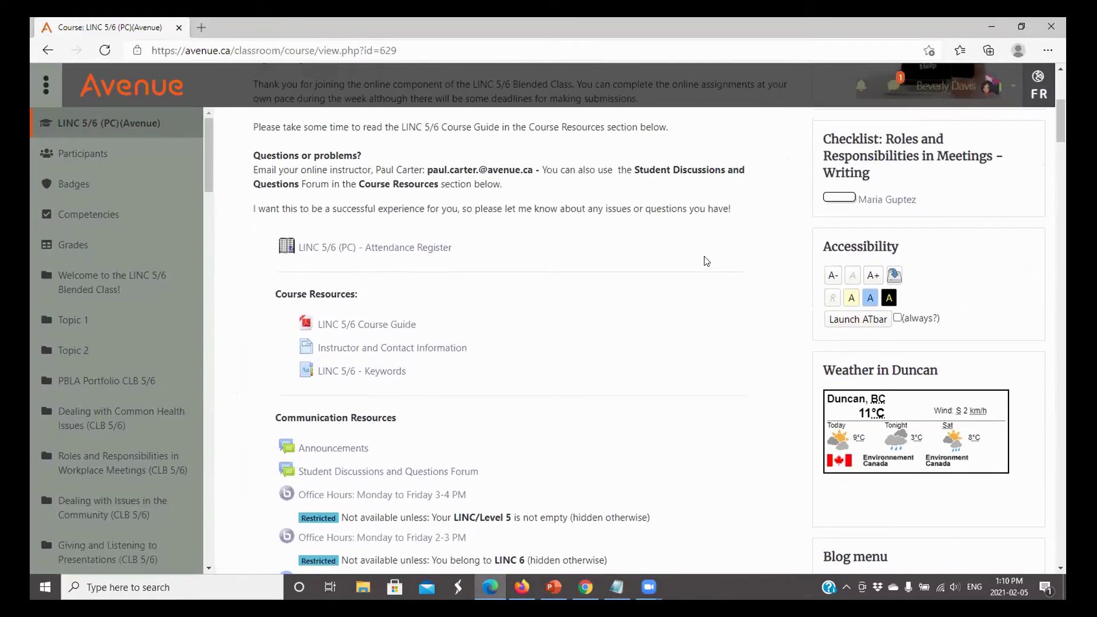
scroll(707, 261, up, 5)
scroll(551, 307, down, 10)
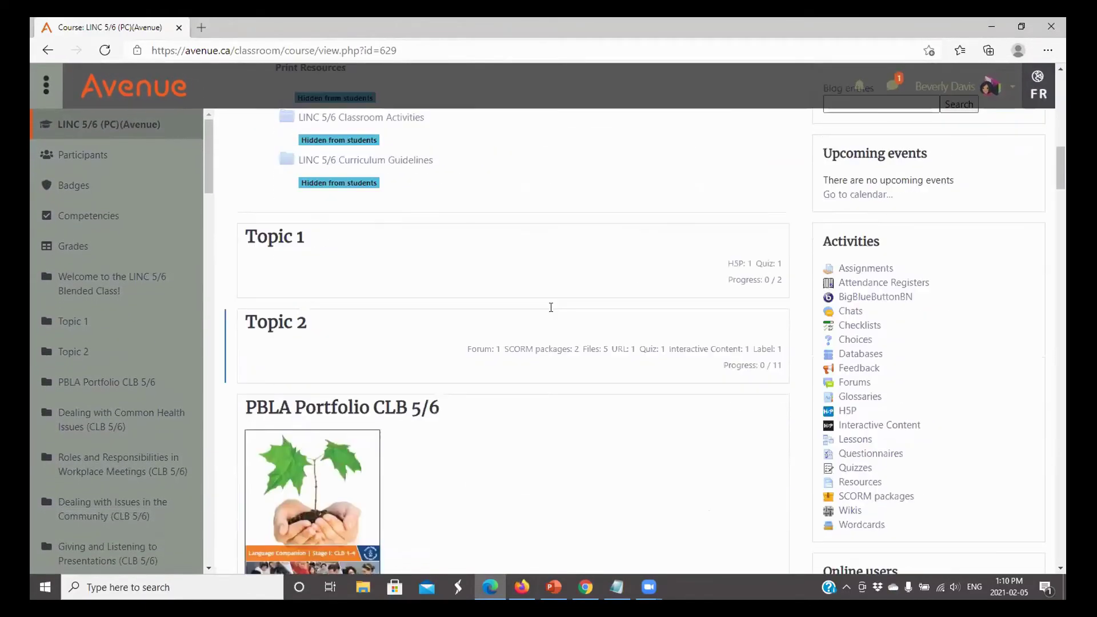
Open the PBLA Portfolio CLB 5/6 section and turn course editing on
scroll(551, 308, down, 4)
click(365, 194)
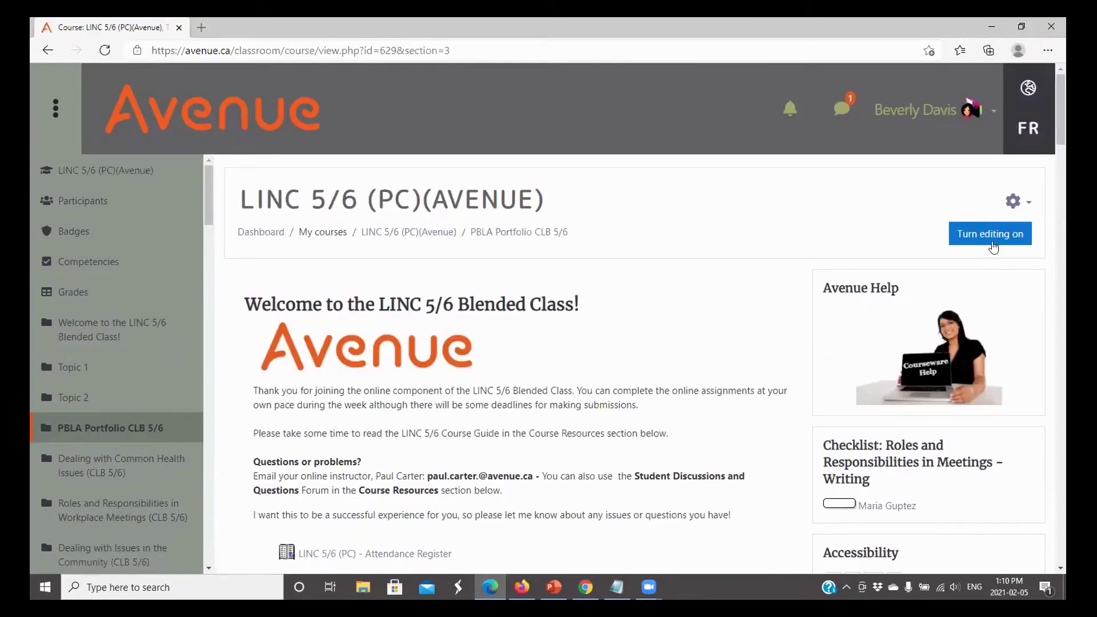
click(993, 245)
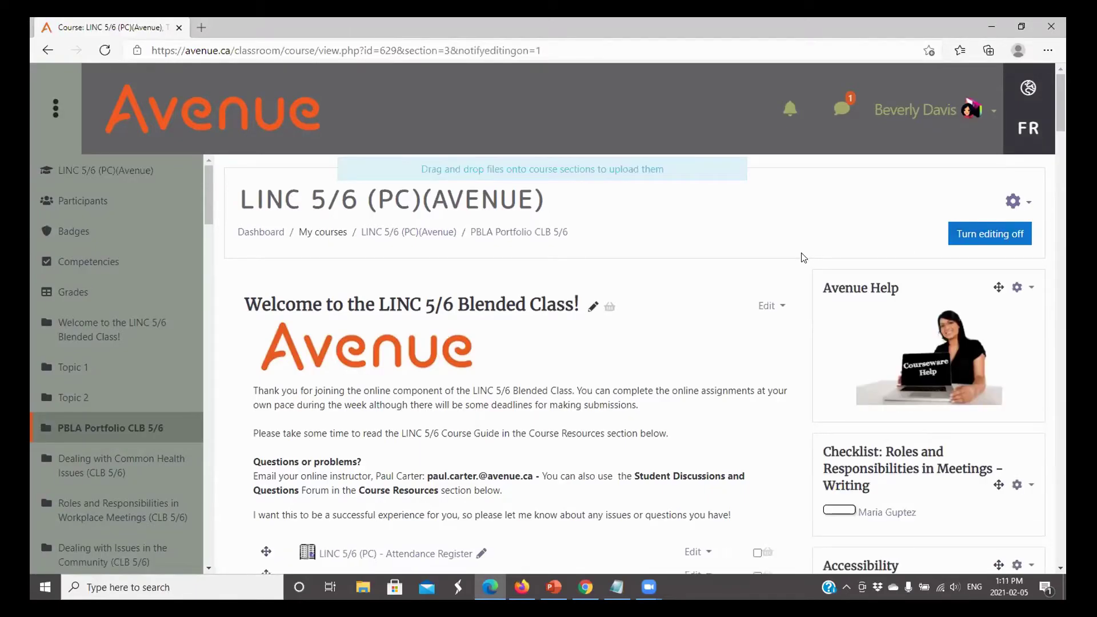
Examine the PBLA Portfolio CLB 5/6 section's activities and the Sharing Cart and Mass Actions blocks in editing mode
scroll(804, 257, down, 10)
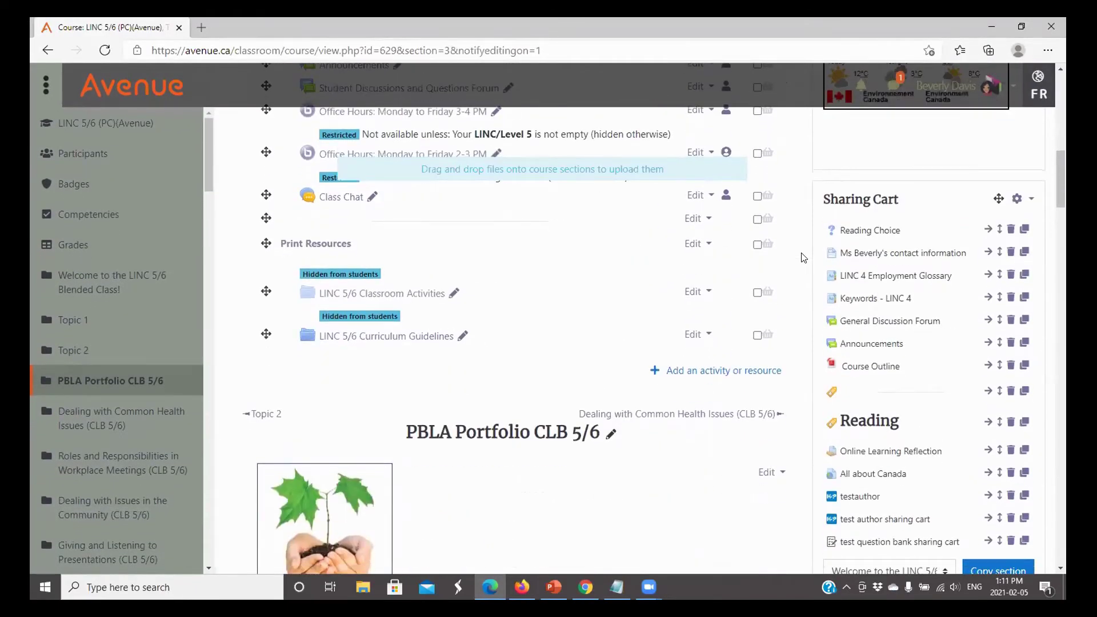
scroll(804, 258, down, 3)
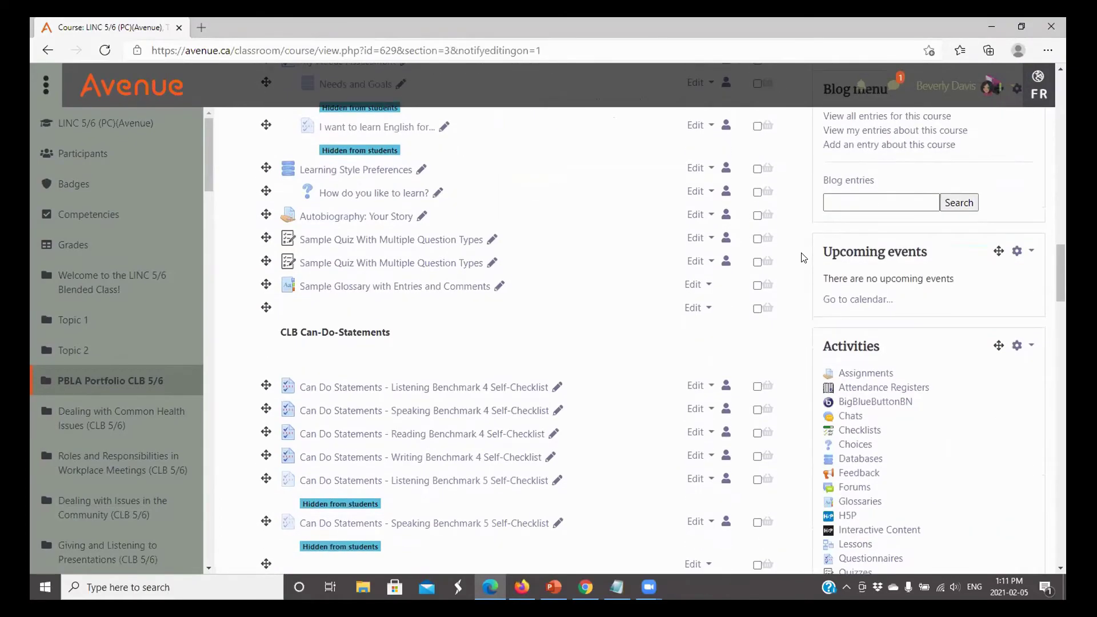
scroll(804, 257, down, 15)
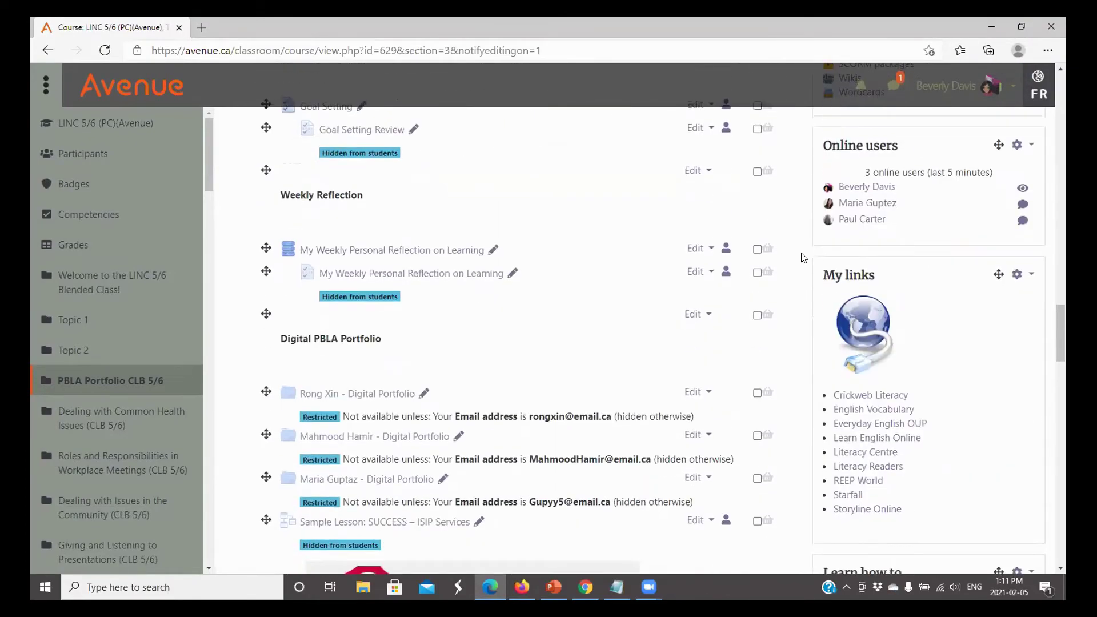
scroll(804, 257, down, 3)
scroll(804, 257, up, 18)
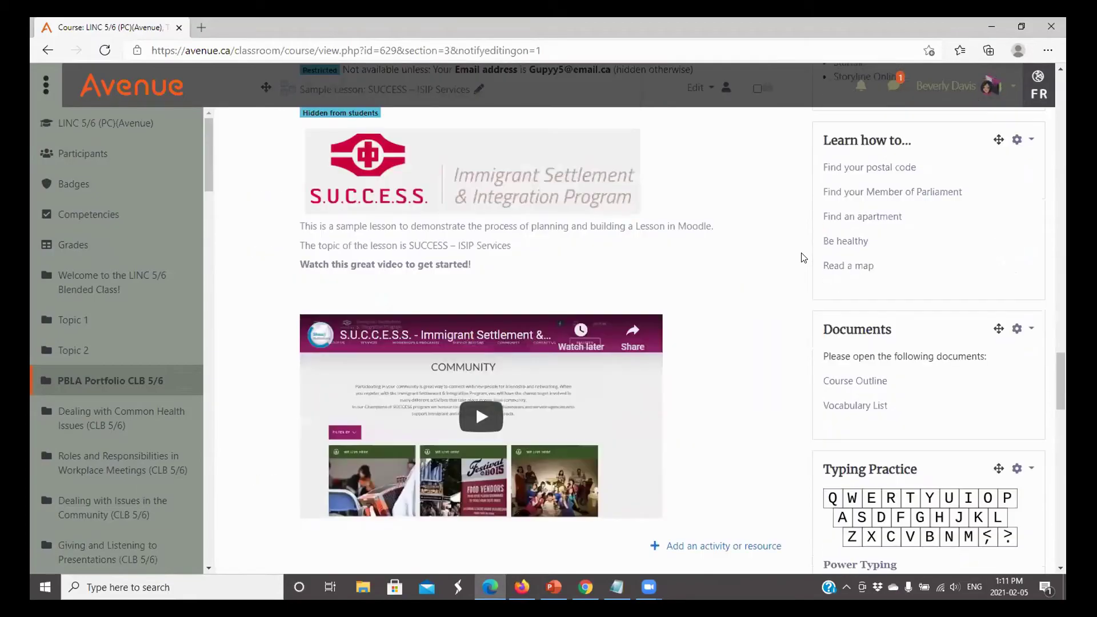
scroll(804, 257, up, 15)
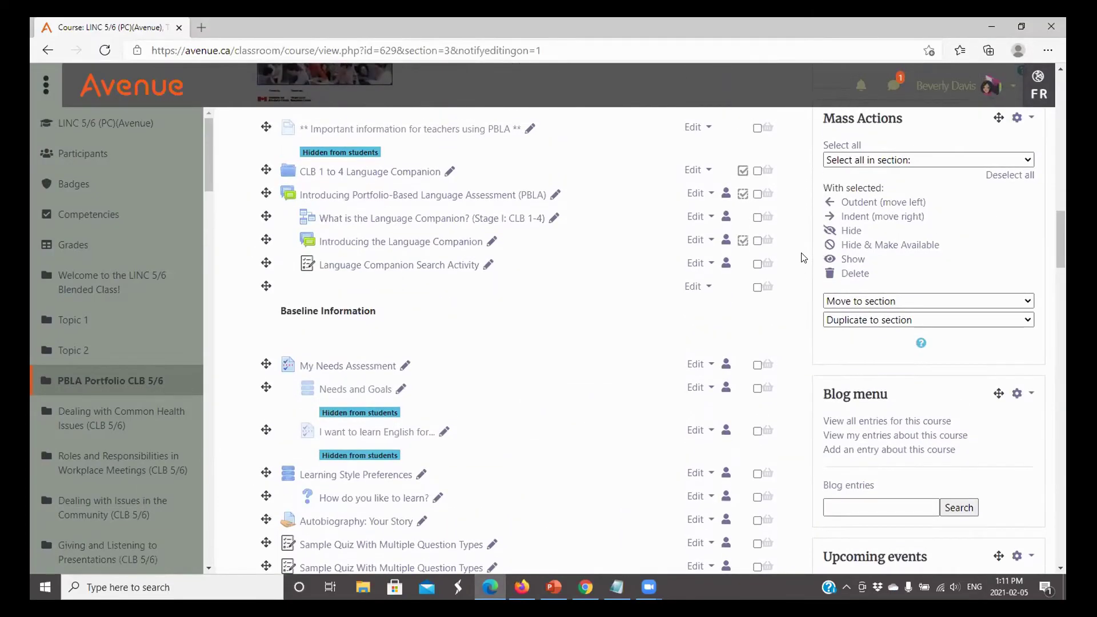
scroll(803, 257, up, 12)
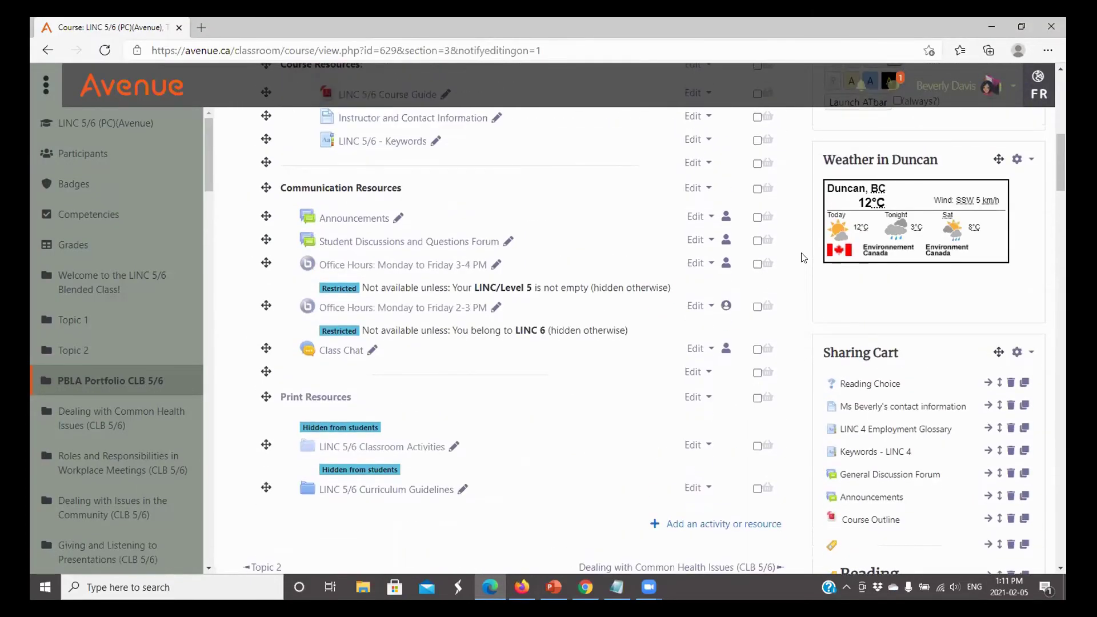
scroll(804, 258, up, 2)
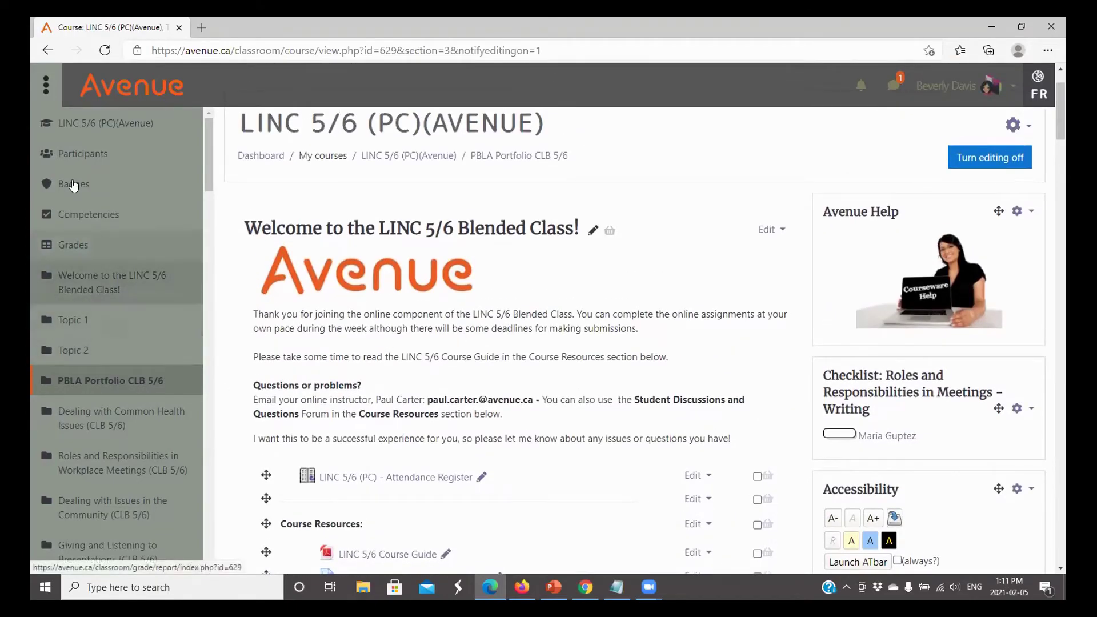
Return to the main LINC 5/6 (PC)(Avenue) course page and bring up the activities in Topic 1
click(88, 124)
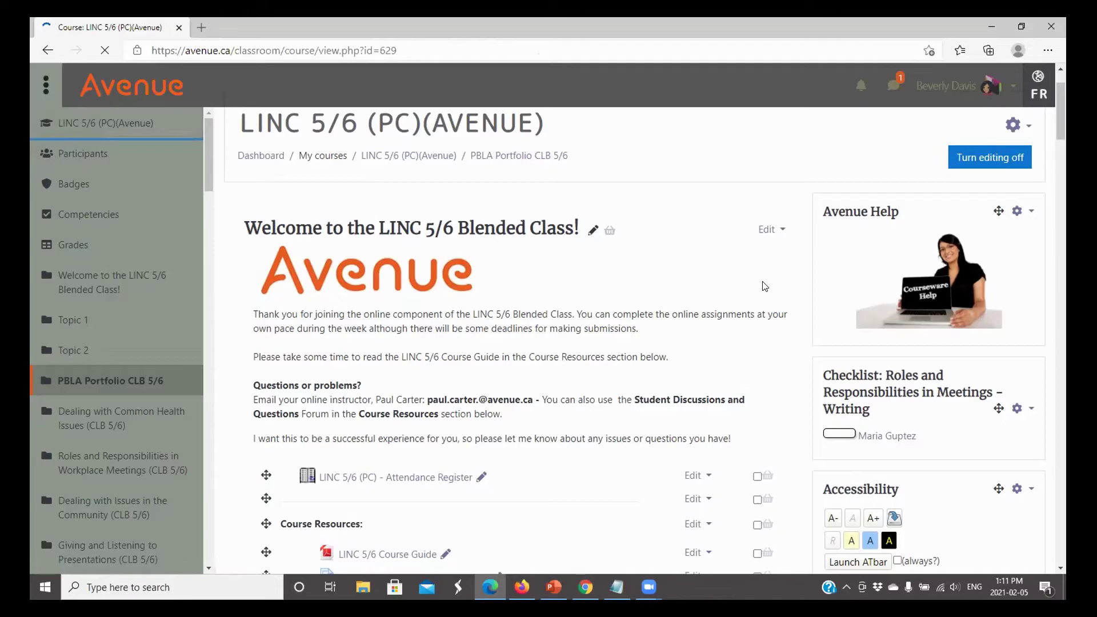
scroll(763, 294, down, 9)
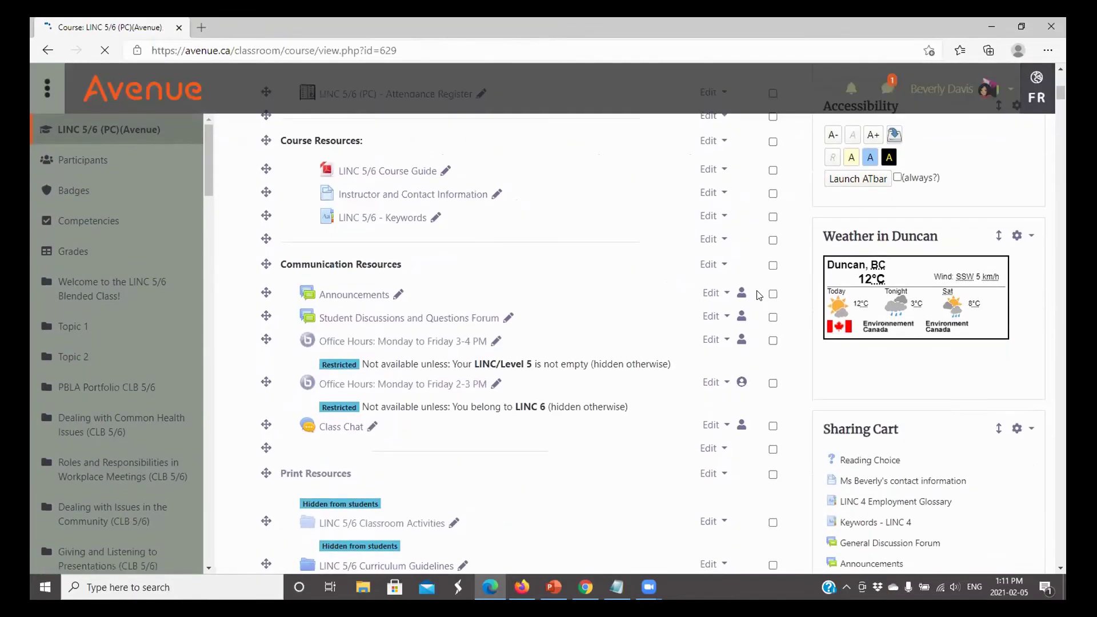
scroll(759, 295, down, 2)
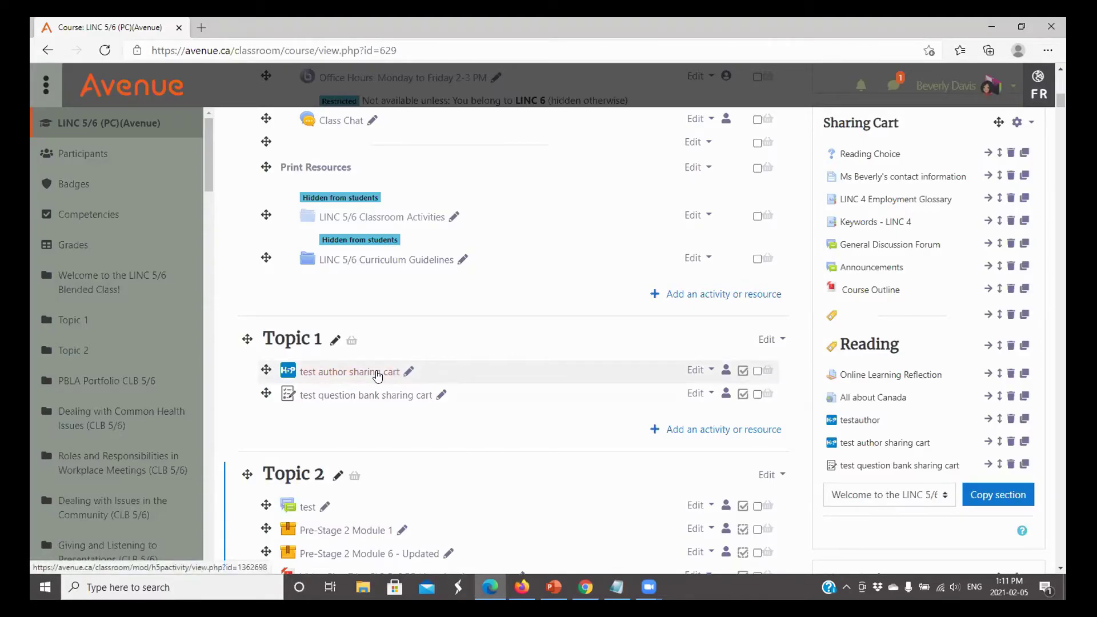
Open the settings of the H5P activity test author sharing cart in Topic 1 and view its package file
click(694, 371)
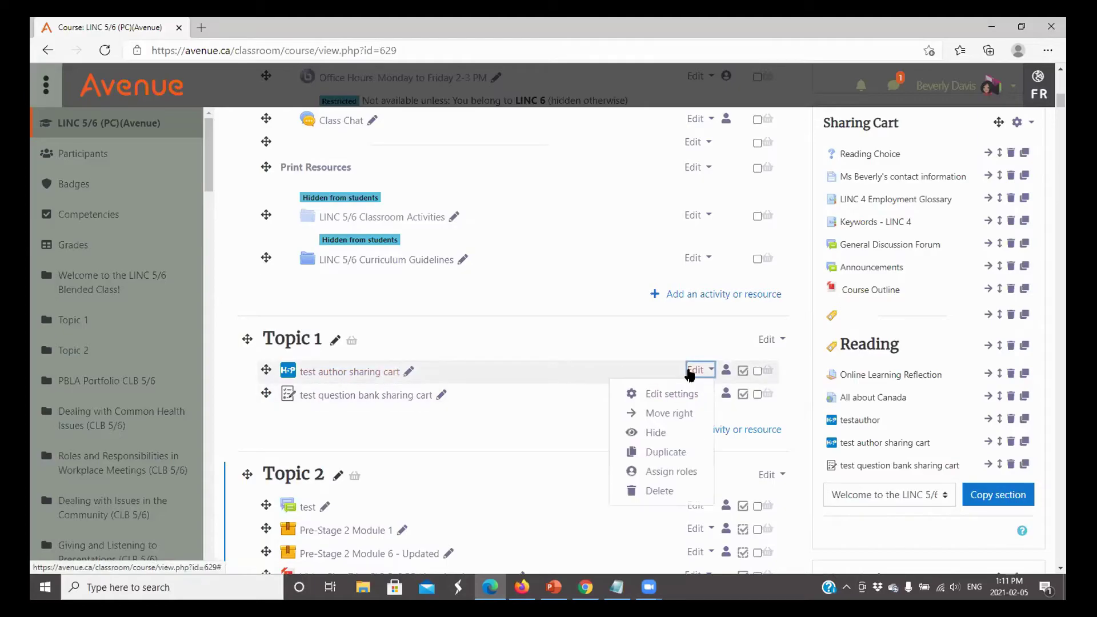
click(672, 396)
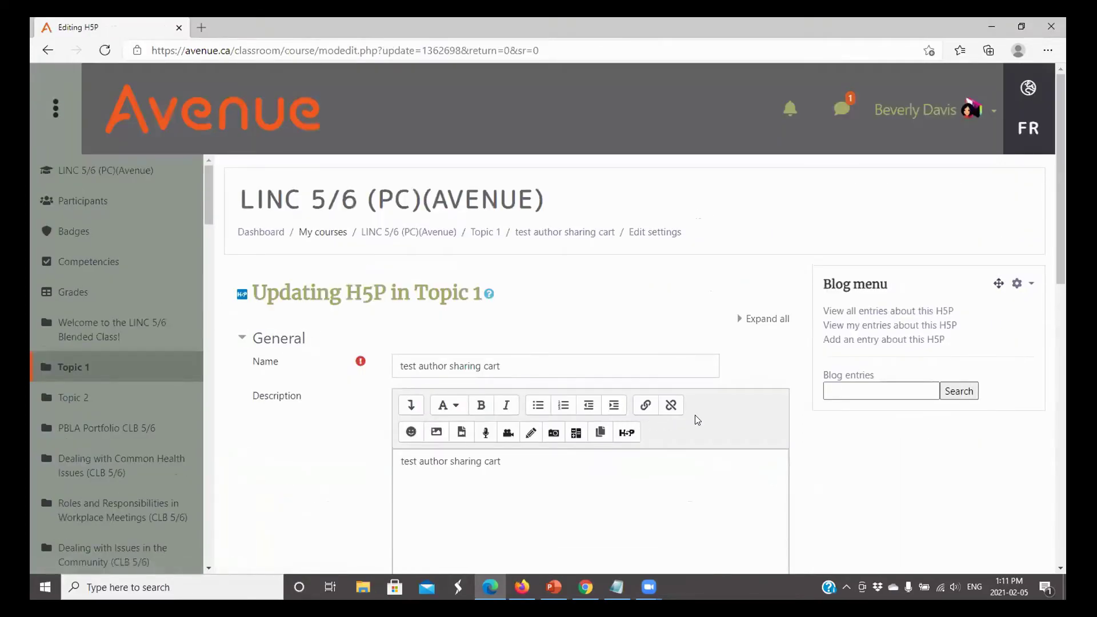
scroll(723, 406, down, 7)
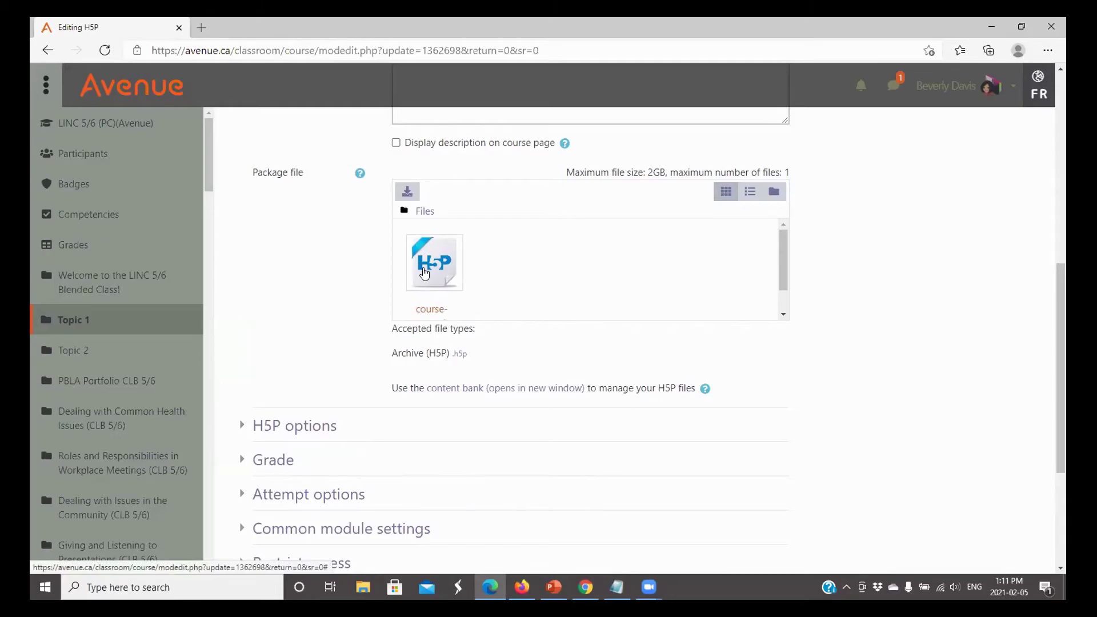
View the details of the activity's package file course-presentation-11515.h5p and close them
click(425, 274)
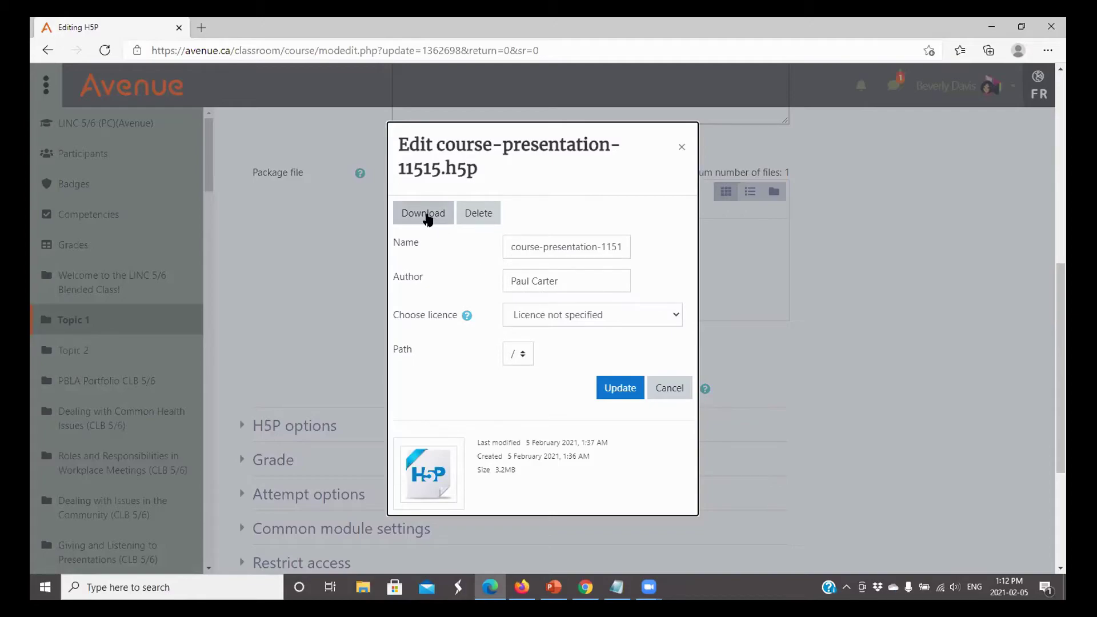
click(682, 148)
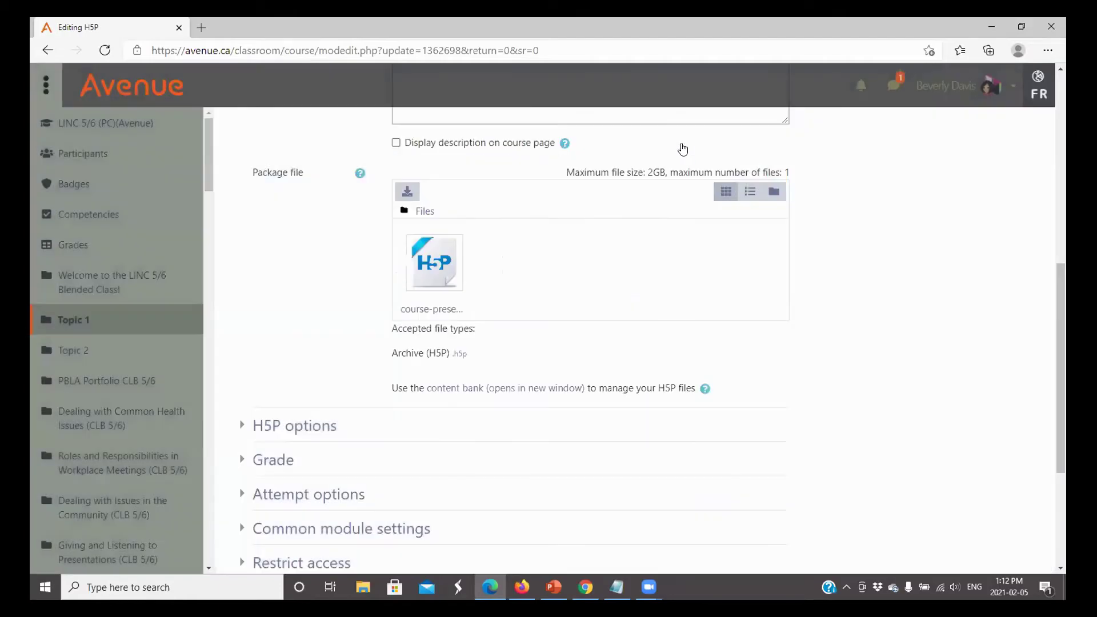
scroll(723, 347, up, 10)
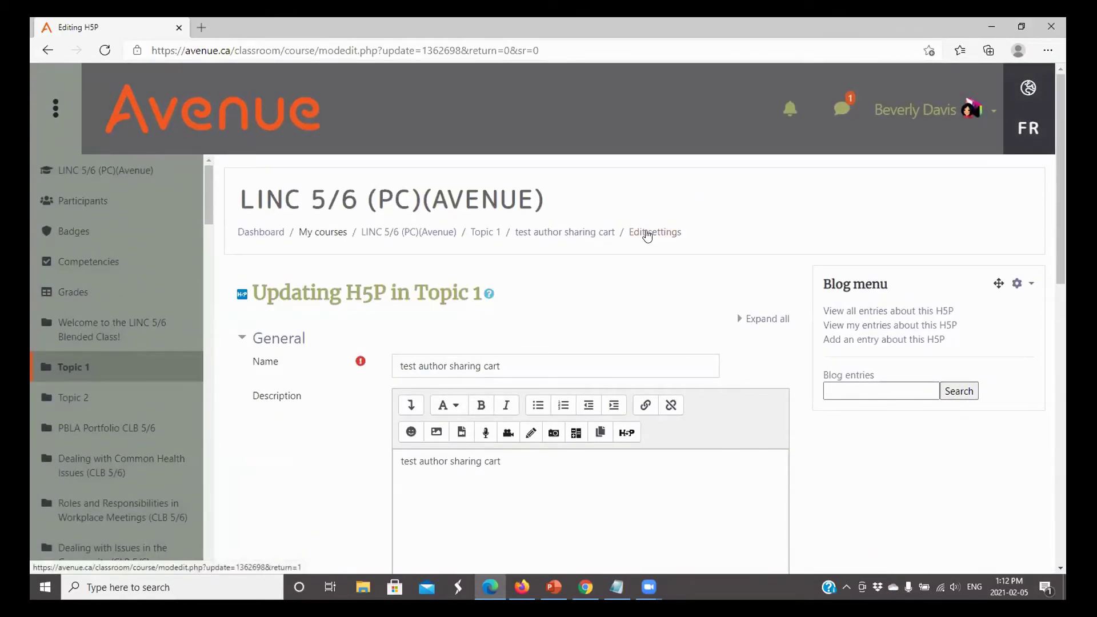
Go to the test author sharing cart activity page and reopen its settings for editing
click(557, 232)
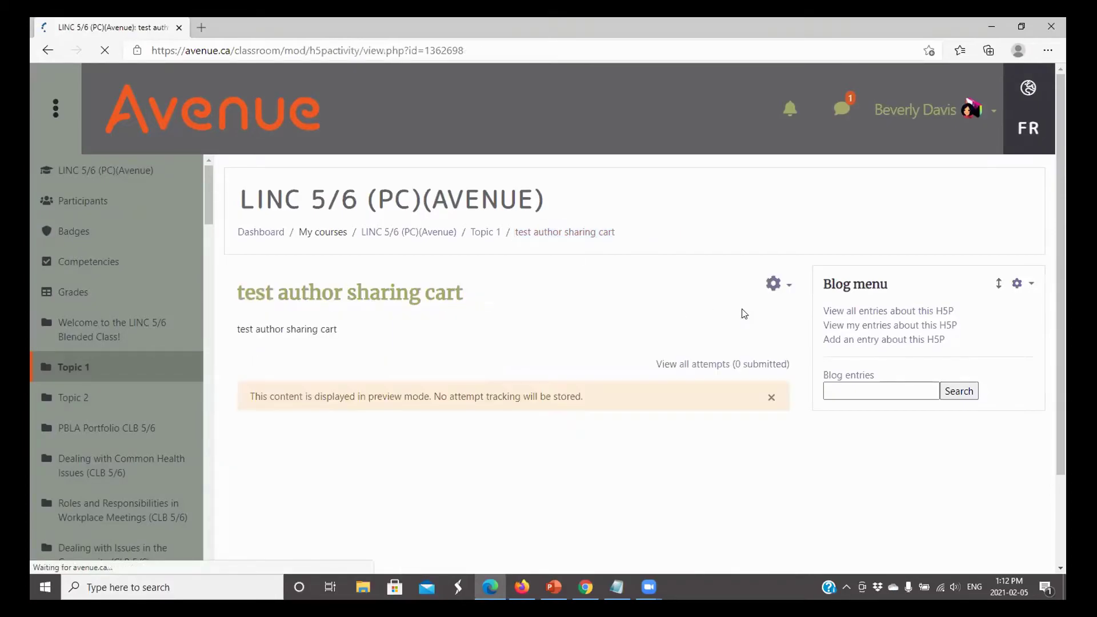
click(783, 286)
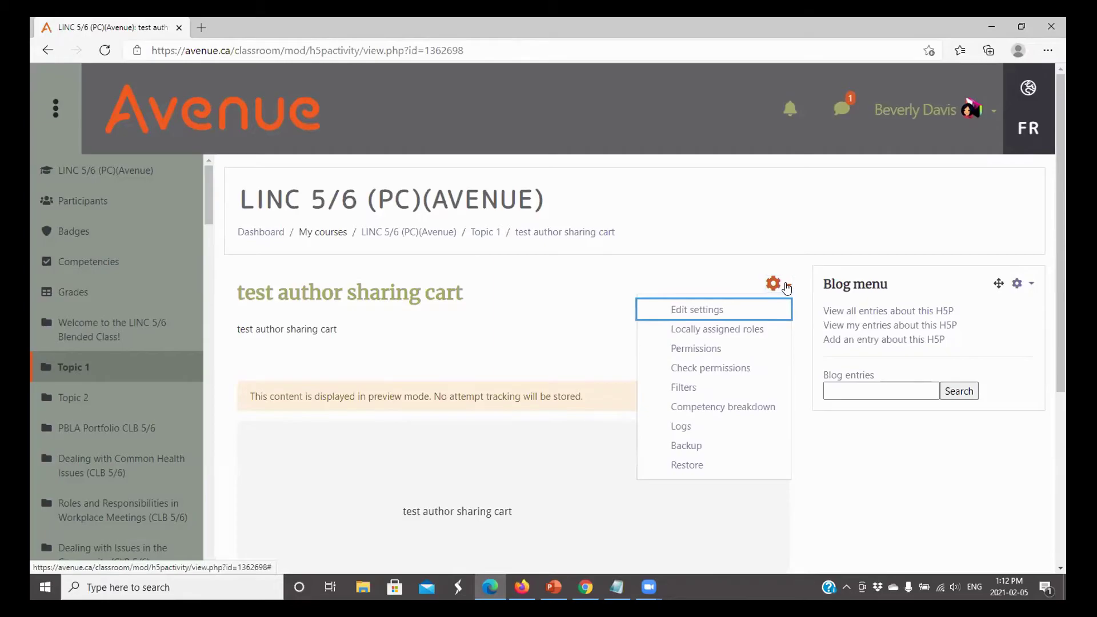
click(683, 314)
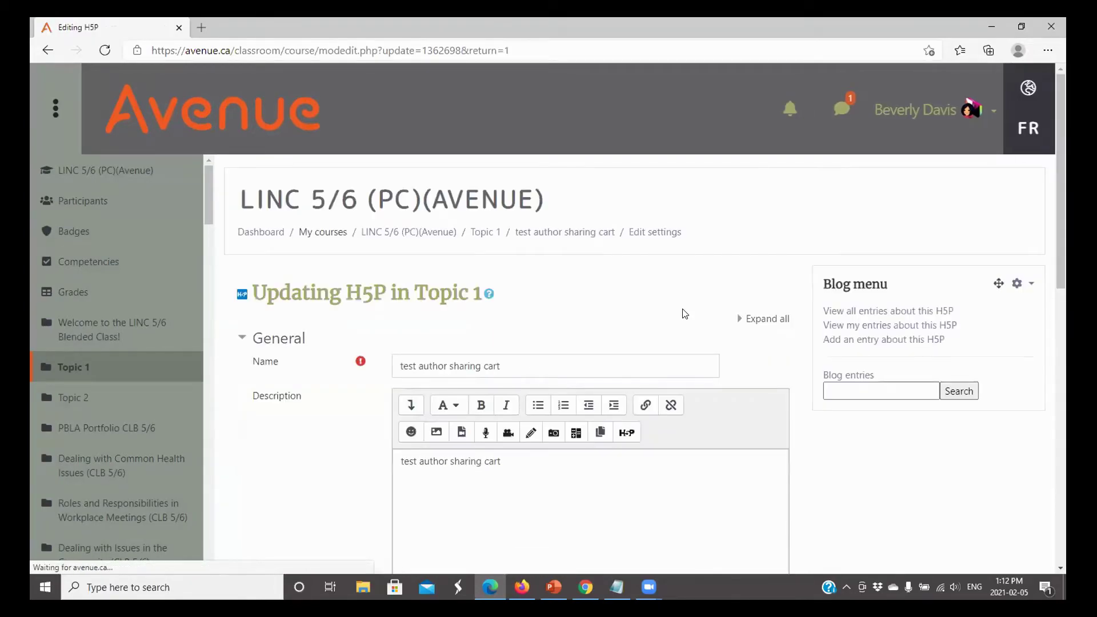
Download the package file course-presentation-11515.h5p from the activity settings and dismiss its file details without updating
scroll(684, 314, down, 8)
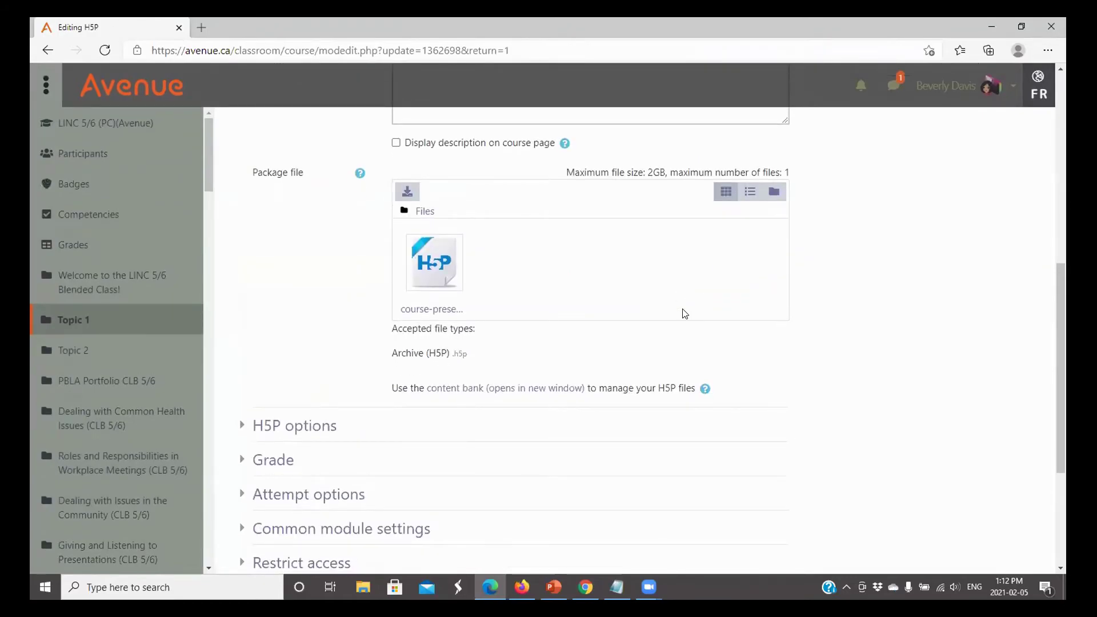
click(426, 277)
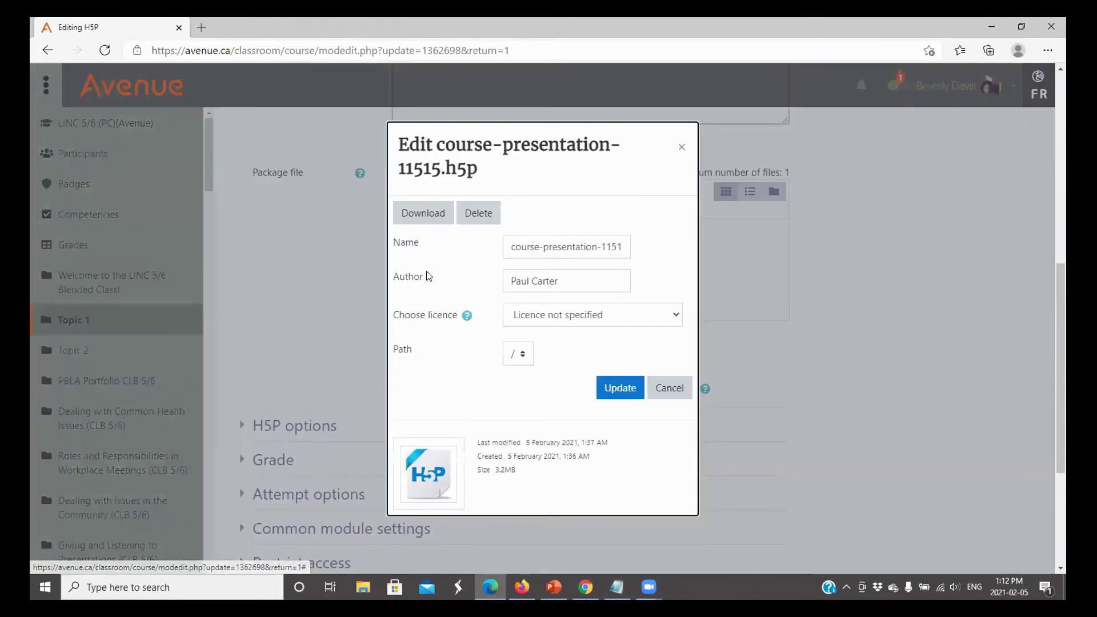
click(424, 214)
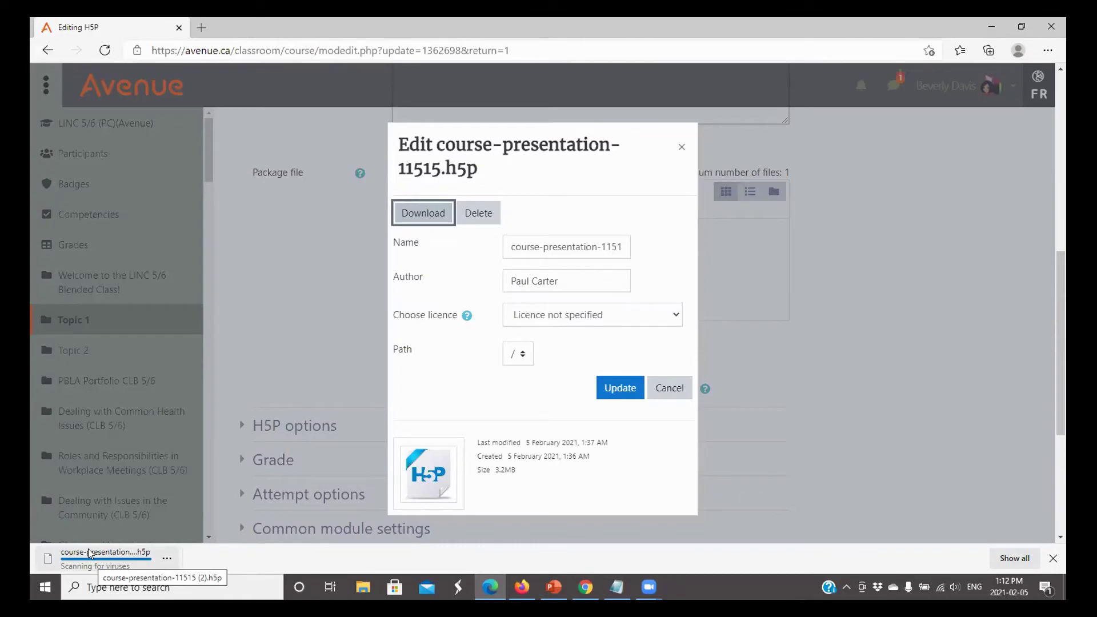
click(670, 389)
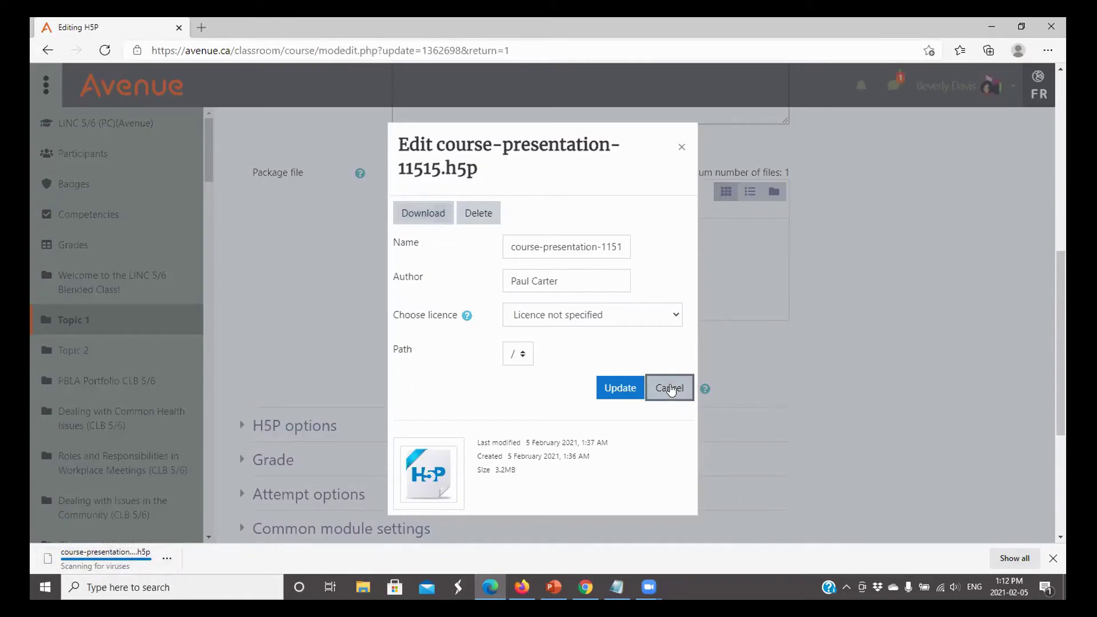
Open the sandbox course from the list of enrolled courses
scroll(649, 436, up, 8)
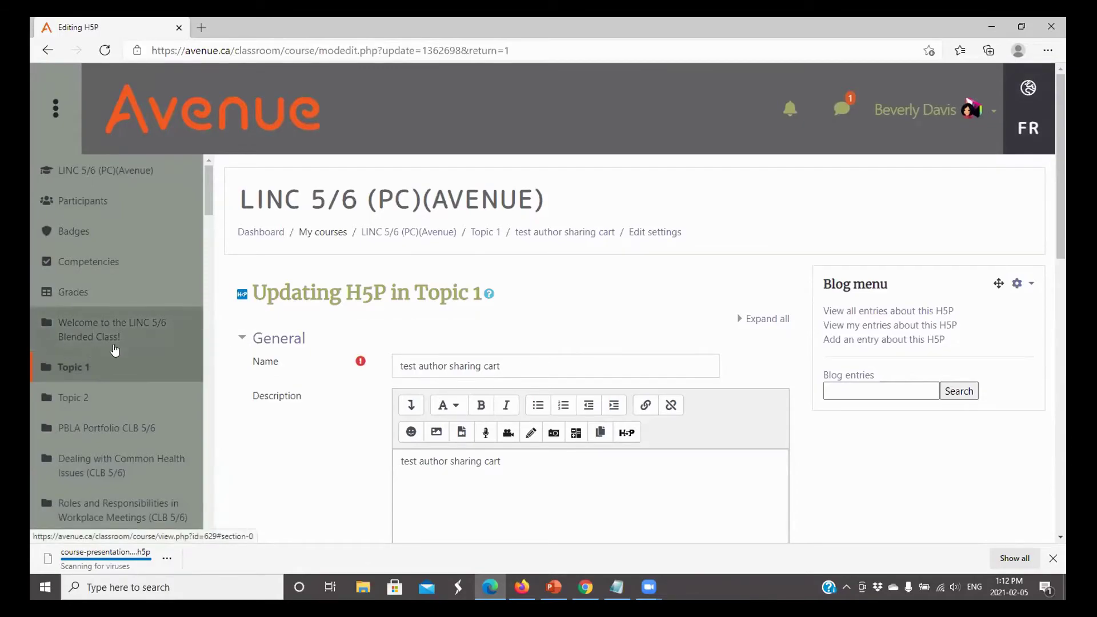
scroll(115, 350, down, 20)
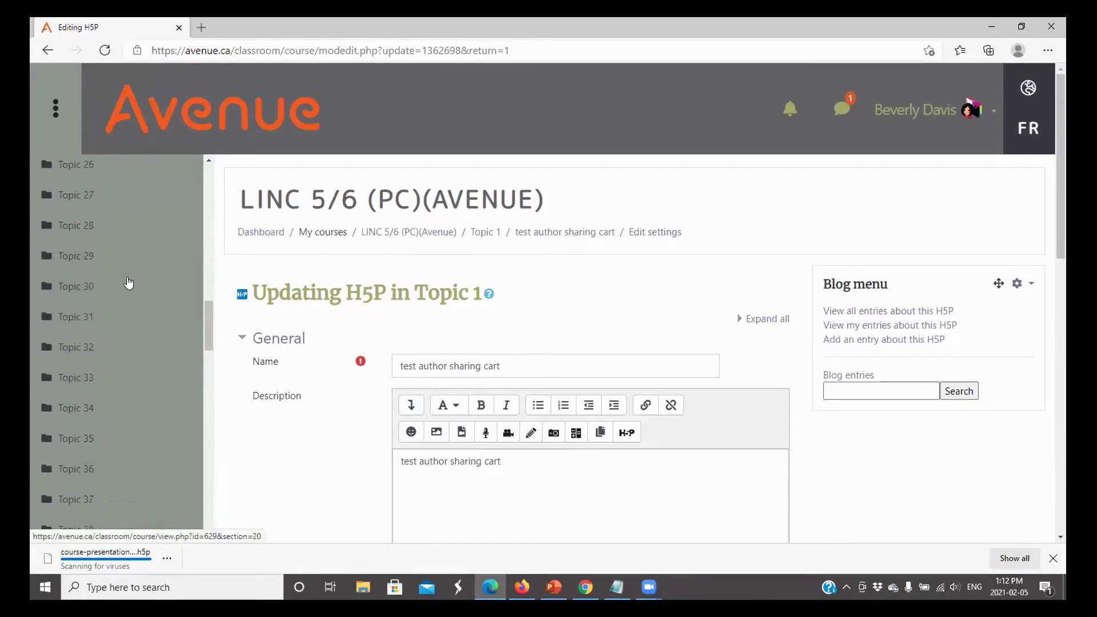
scroll(129, 288, down, 4)
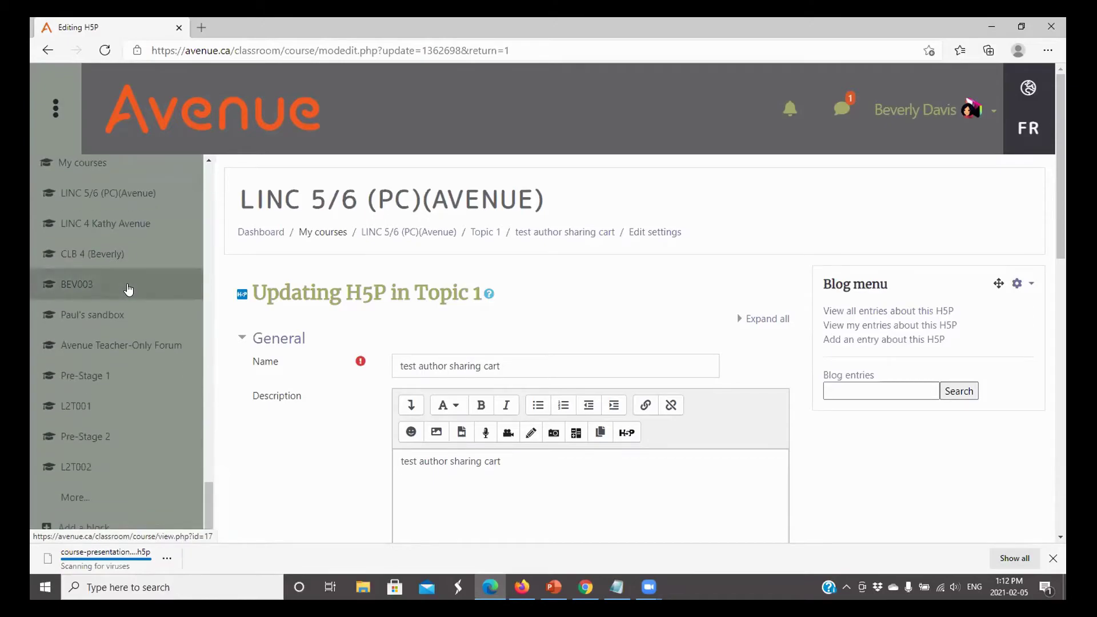
scroll(136, 262, up, 1)
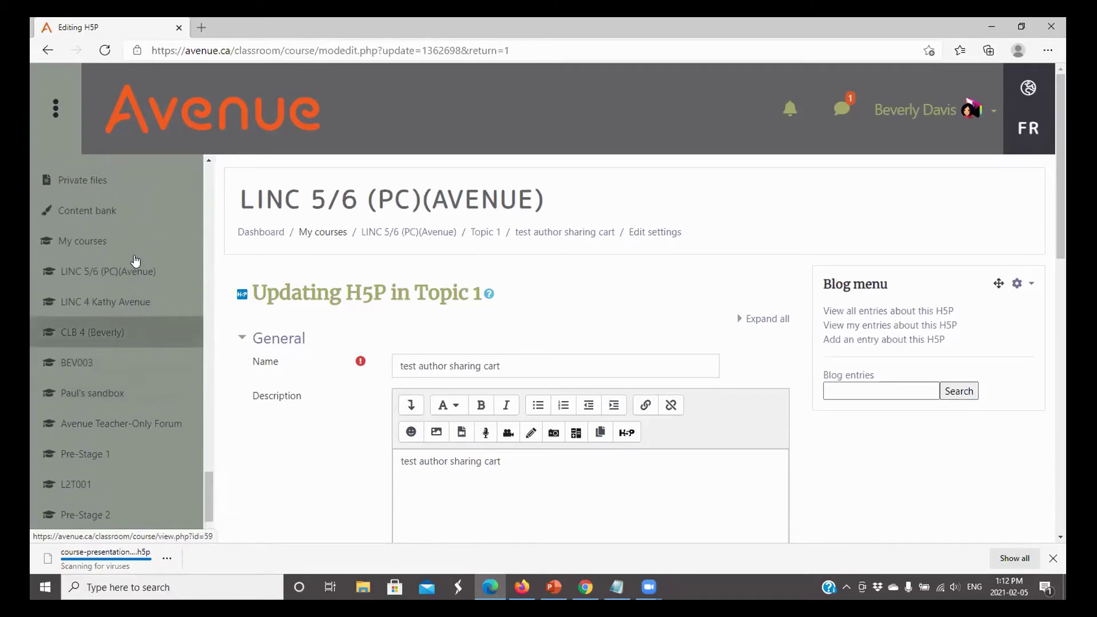
scroll(135, 261, up, 3)
scroll(136, 261, down, 4)
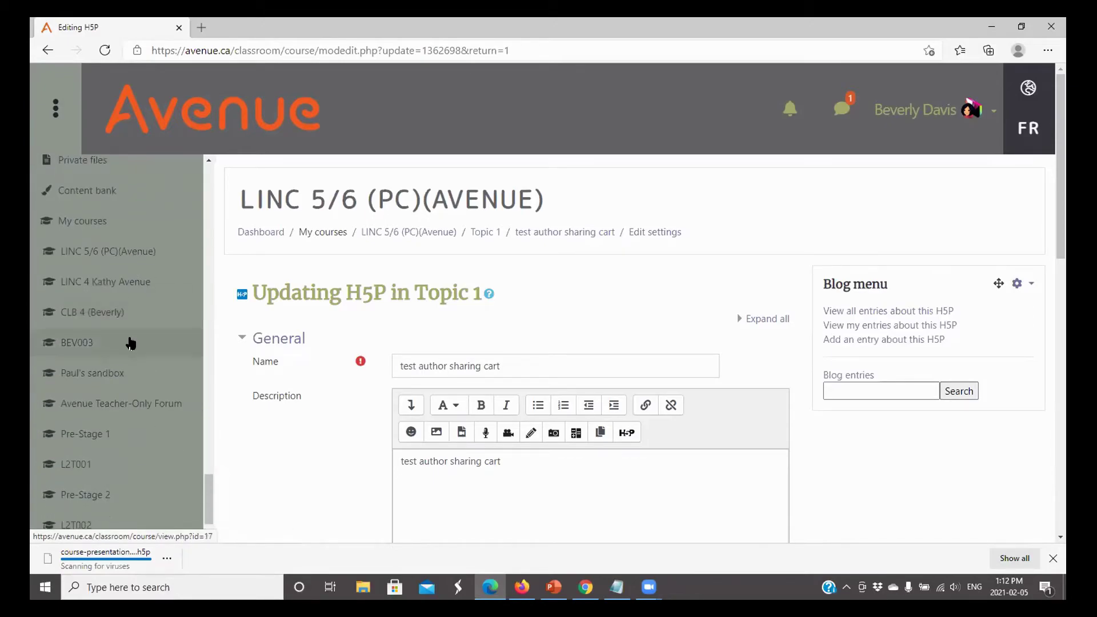
click(110, 364)
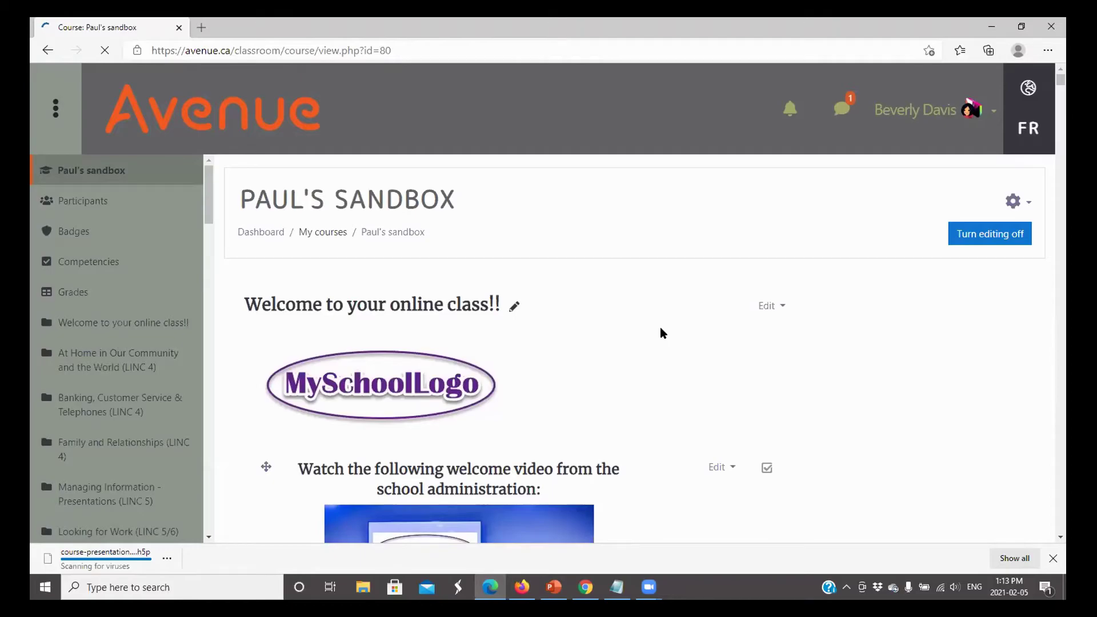
Look over the sandbox course's opening sections and open its content bank
scroll(662, 333, down, 1)
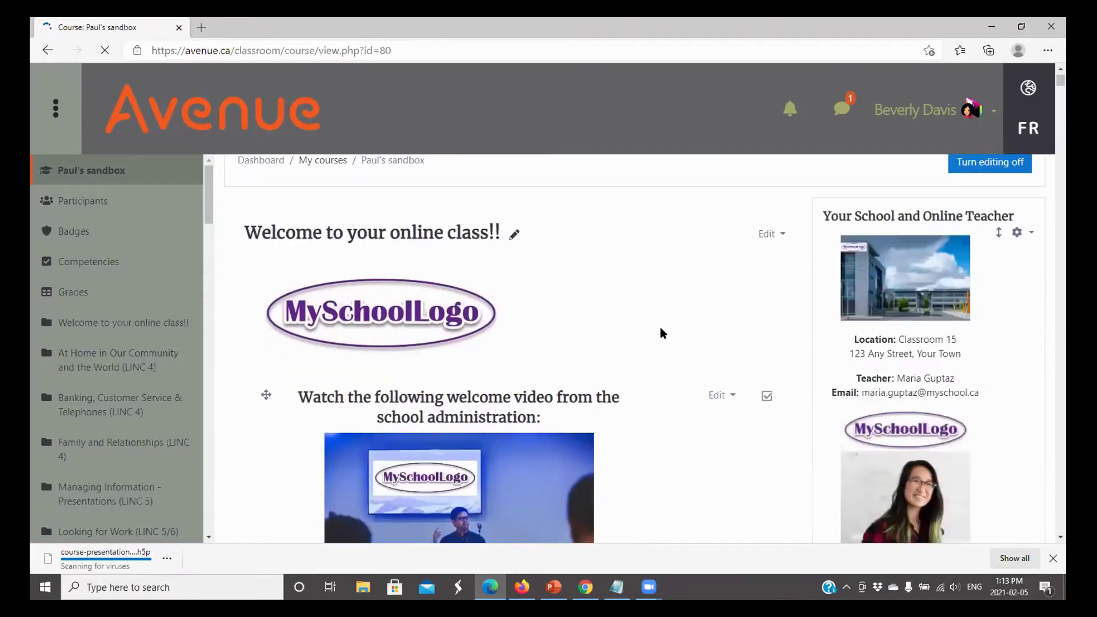
scroll(654, 334, up, 1)
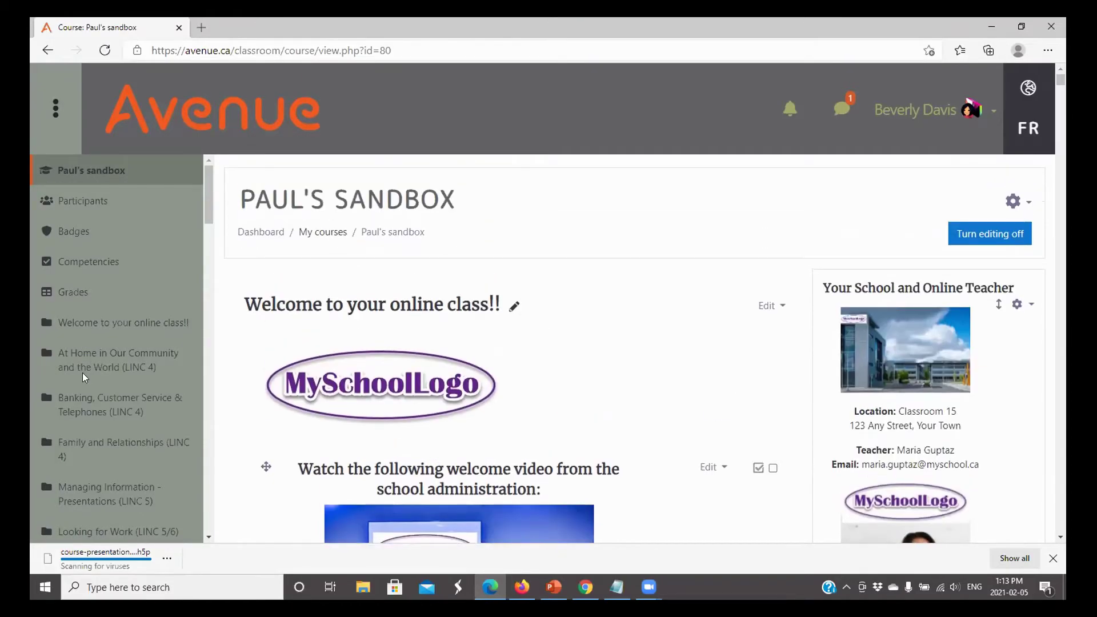
scroll(79, 369, down, 20)
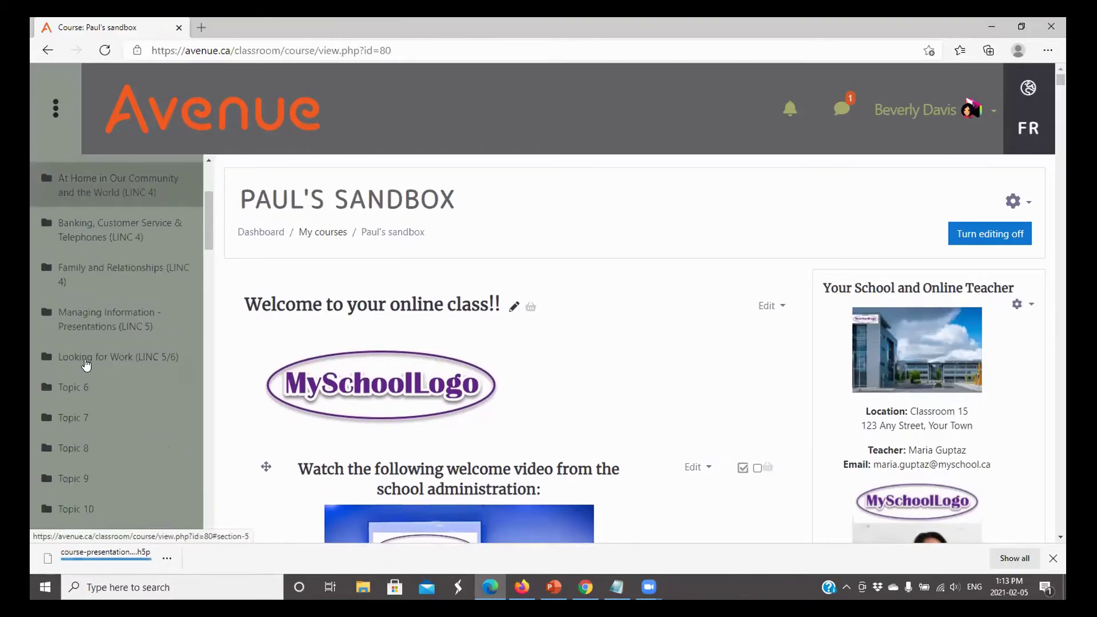
scroll(87, 364, down, 6)
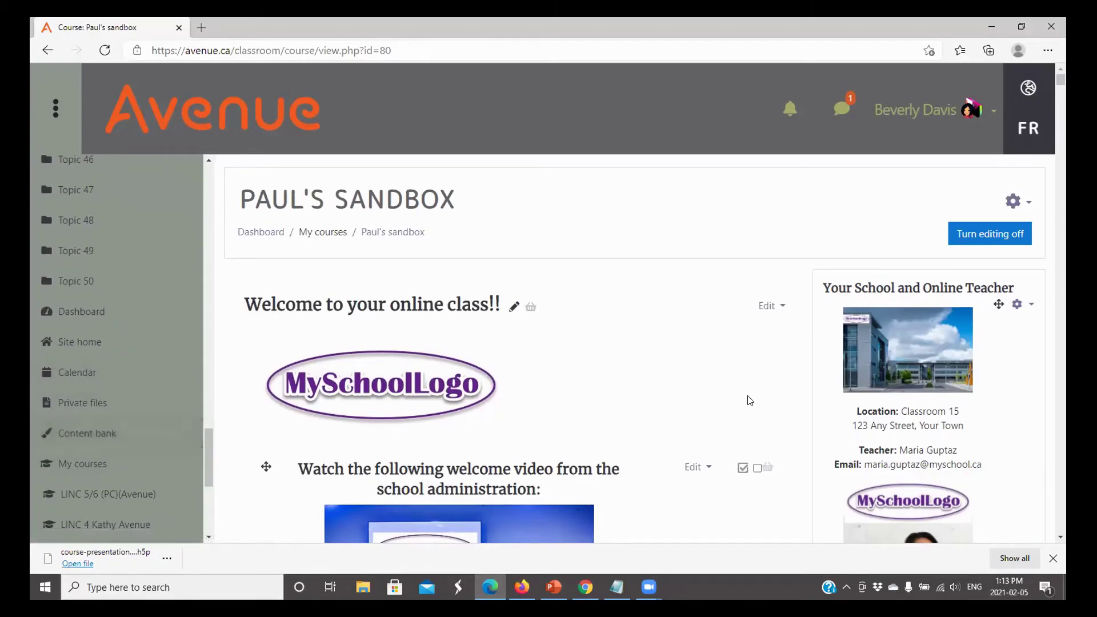
scroll(798, 385, down, 8)
scroll(800, 382, down, 4)
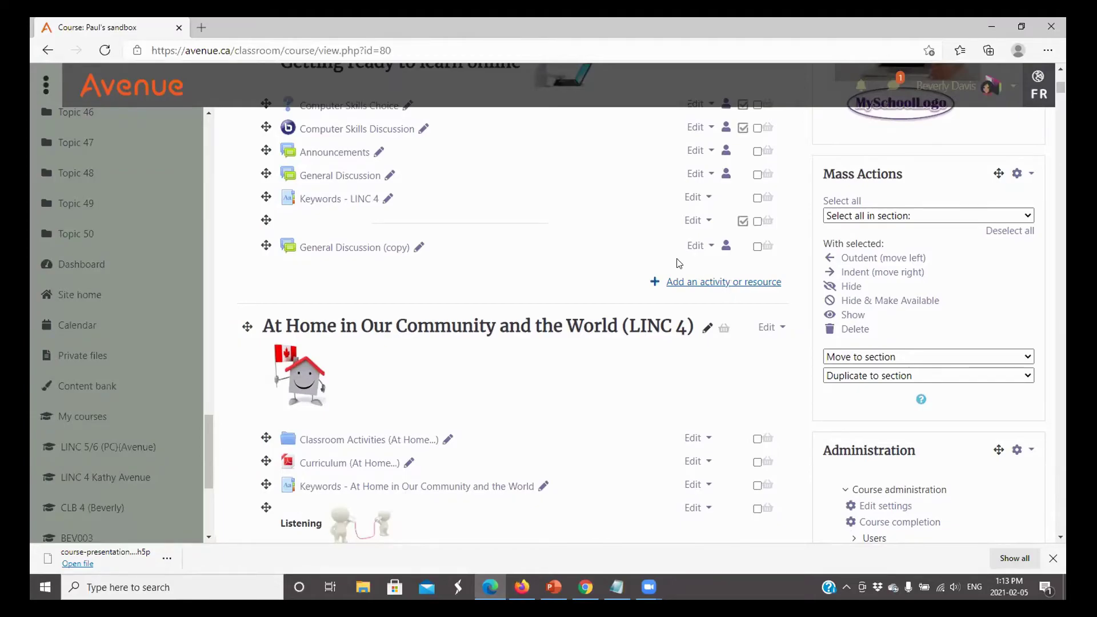
click(84, 386)
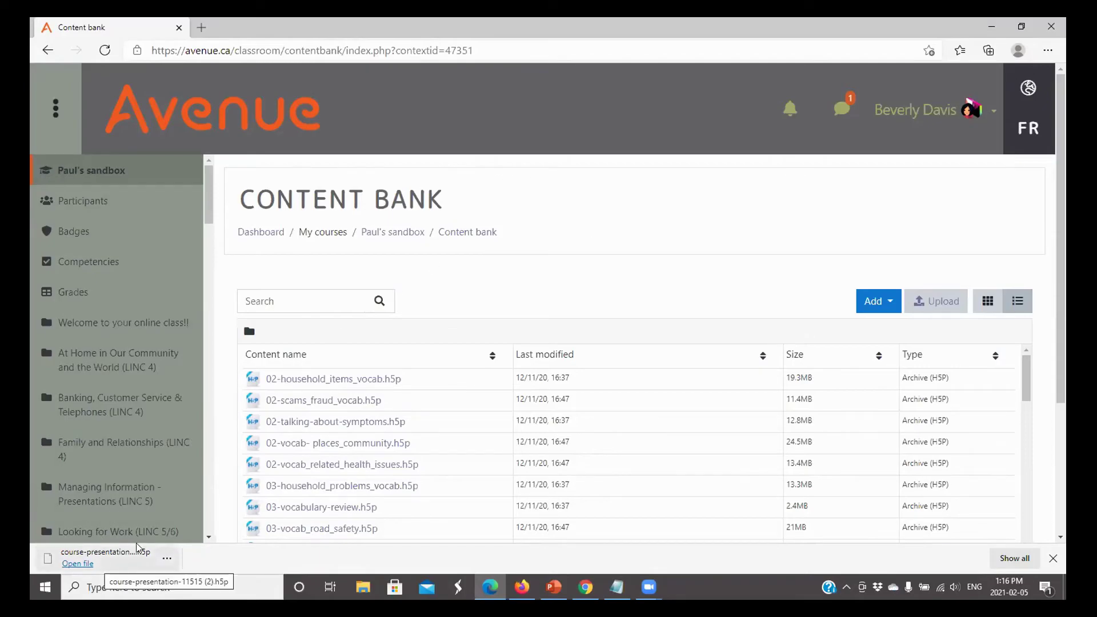
Upload the downloaded course-presentation-11515 (2).h5p to the sandbox course's content bank and save the changes
click(929, 304)
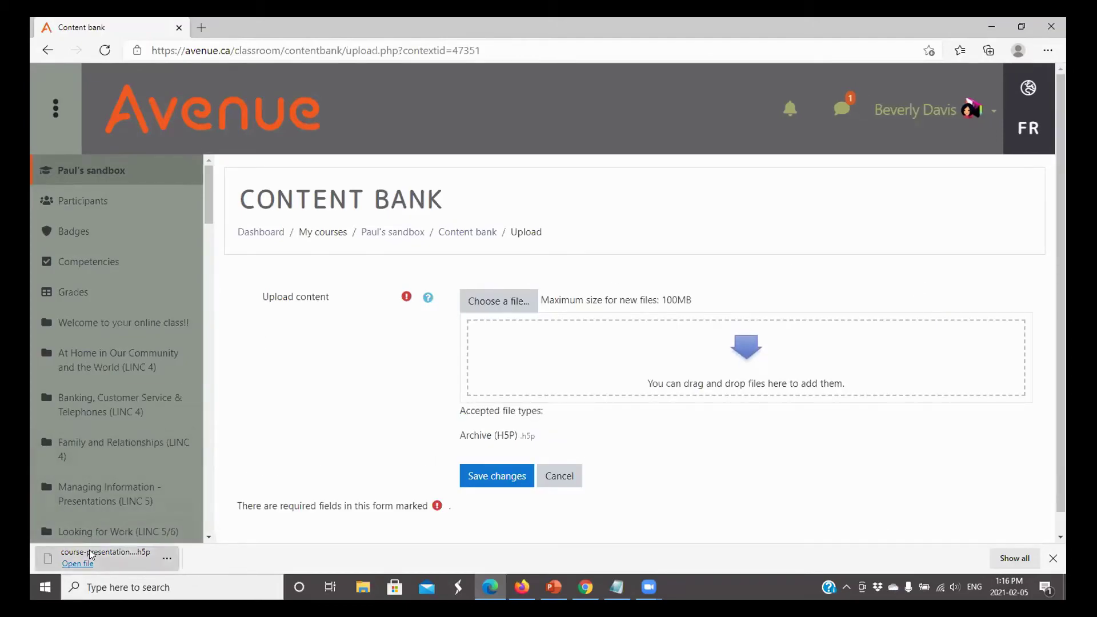
drag(89, 555, 657, 355)
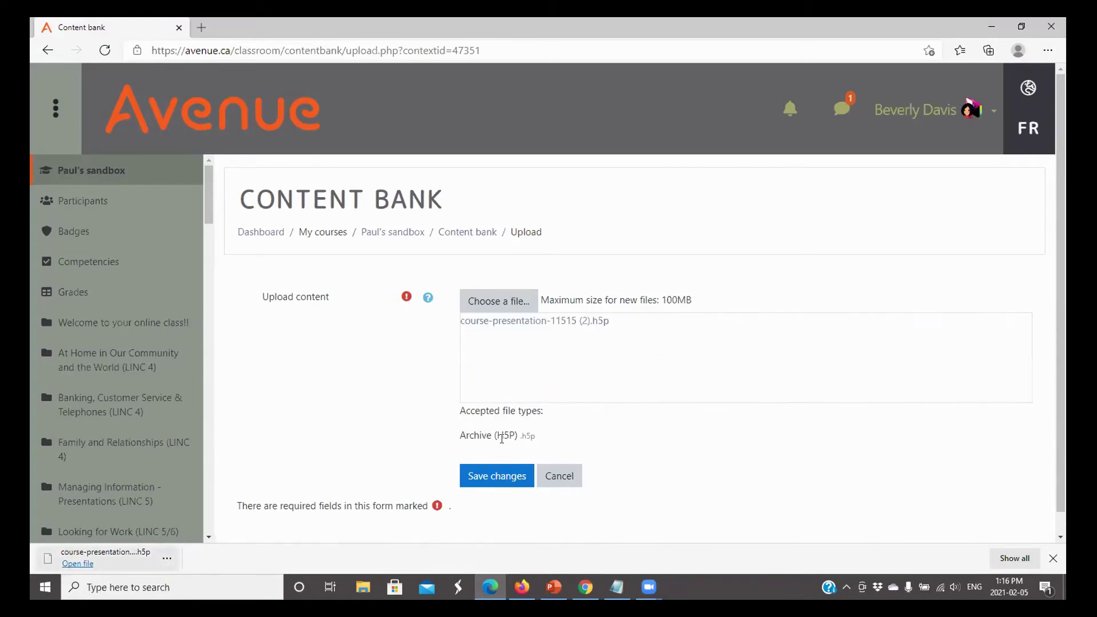
click(479, 483)
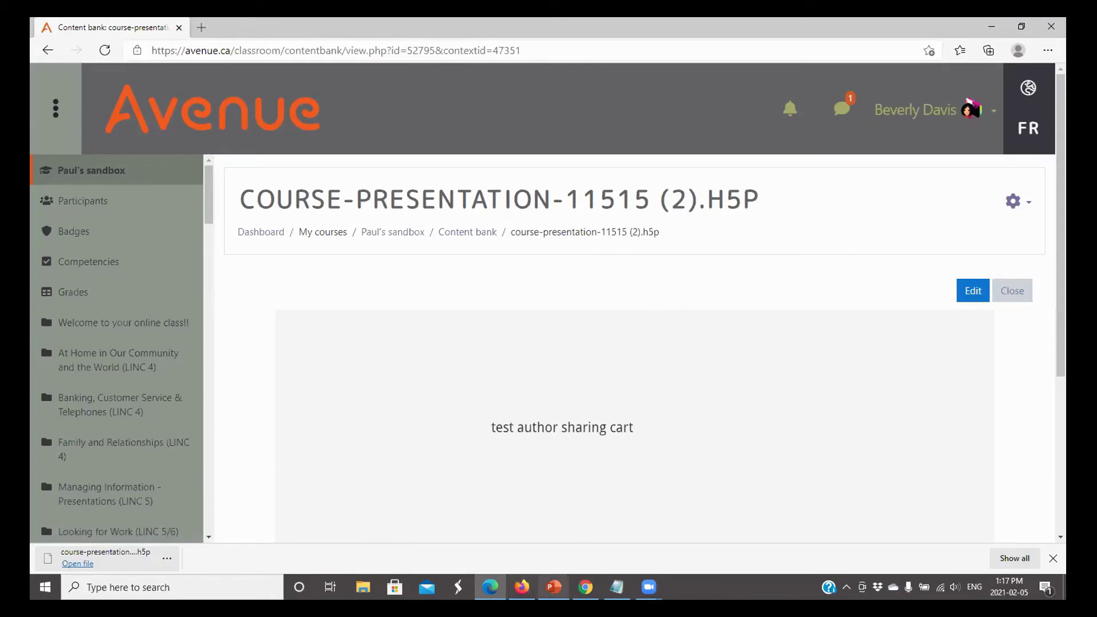
Switch to Firefox and examine the LINC 5/6 (PC)(Avenue) course's activities from the welcome section through Roles and Responsibilities in Workplace Meetings, returning to Topic 1
click(521, 586)
scroll(617, 408, down, 2)
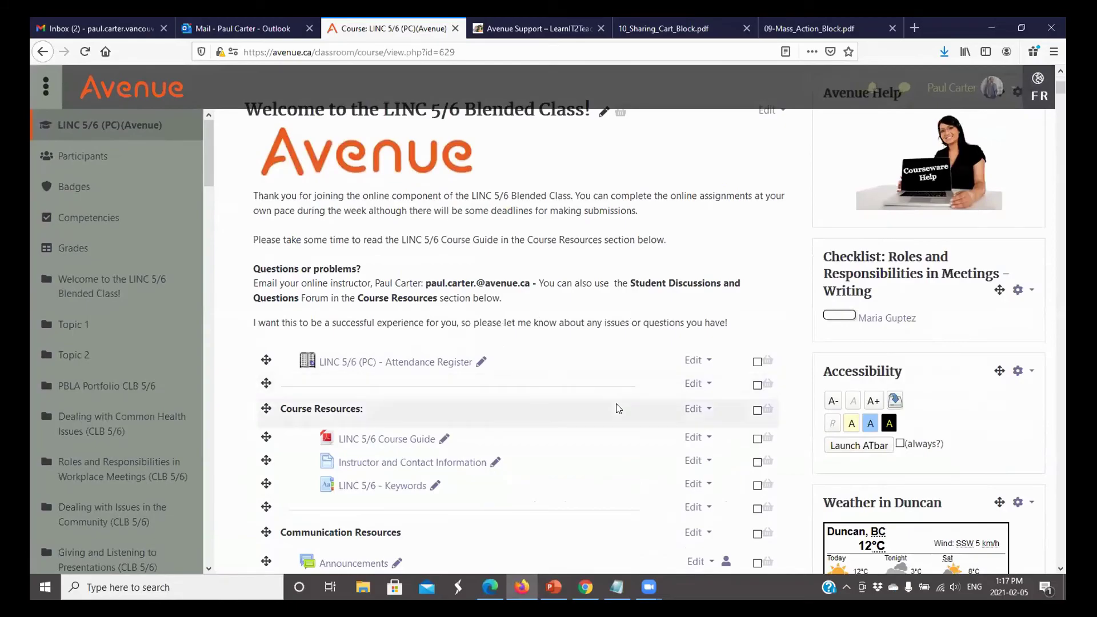
scroll(617, 408, down, 7)
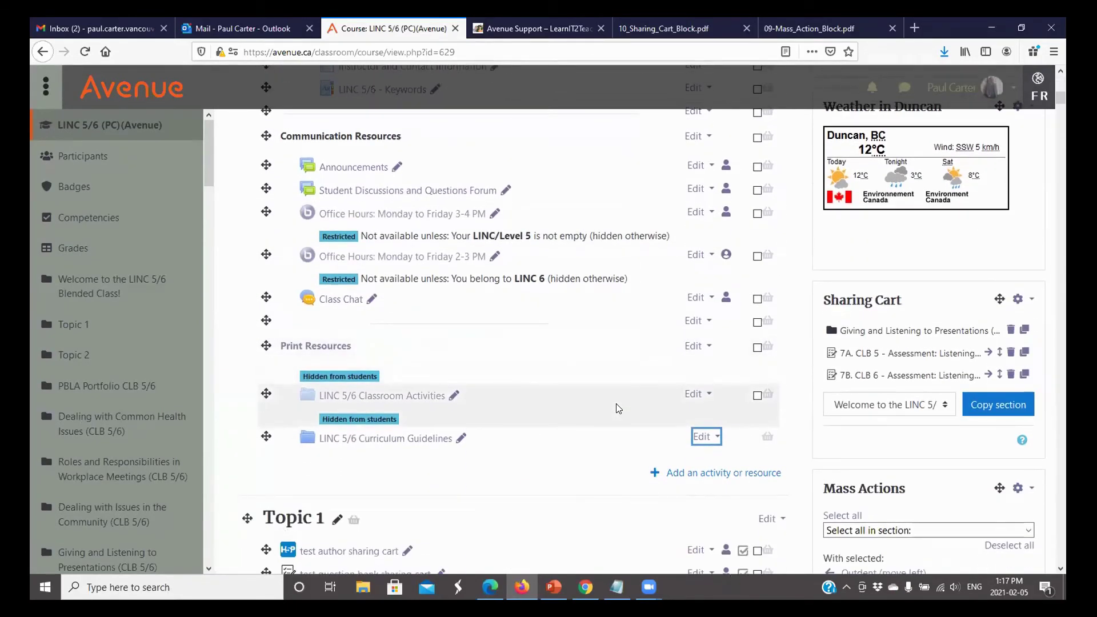
scroll(532, 344, down, 18)
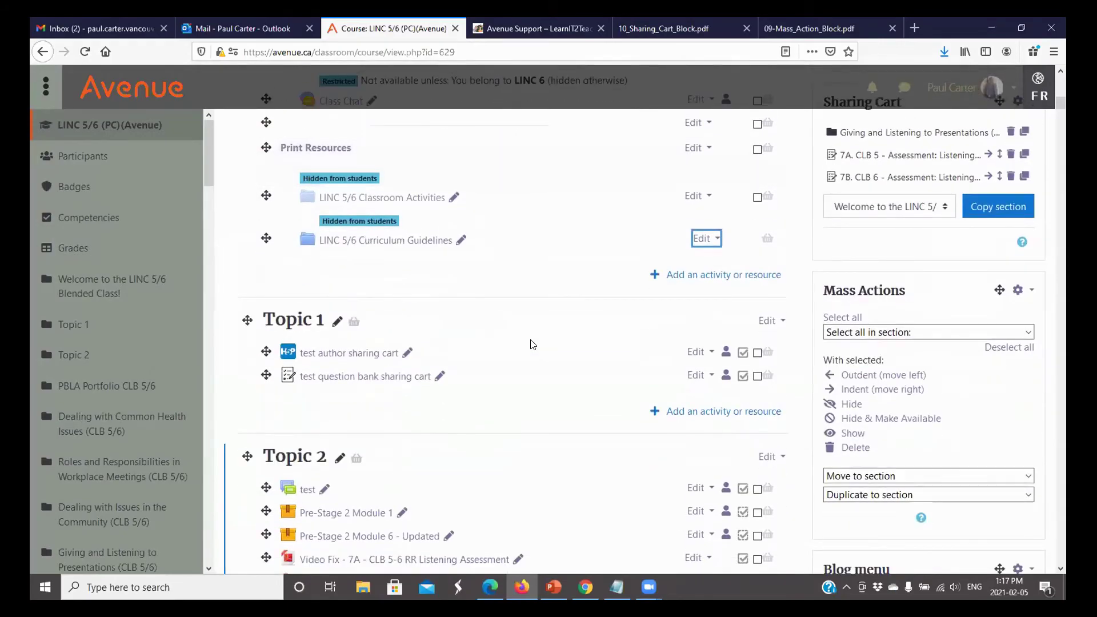
scroll(532, 344, down, 20)
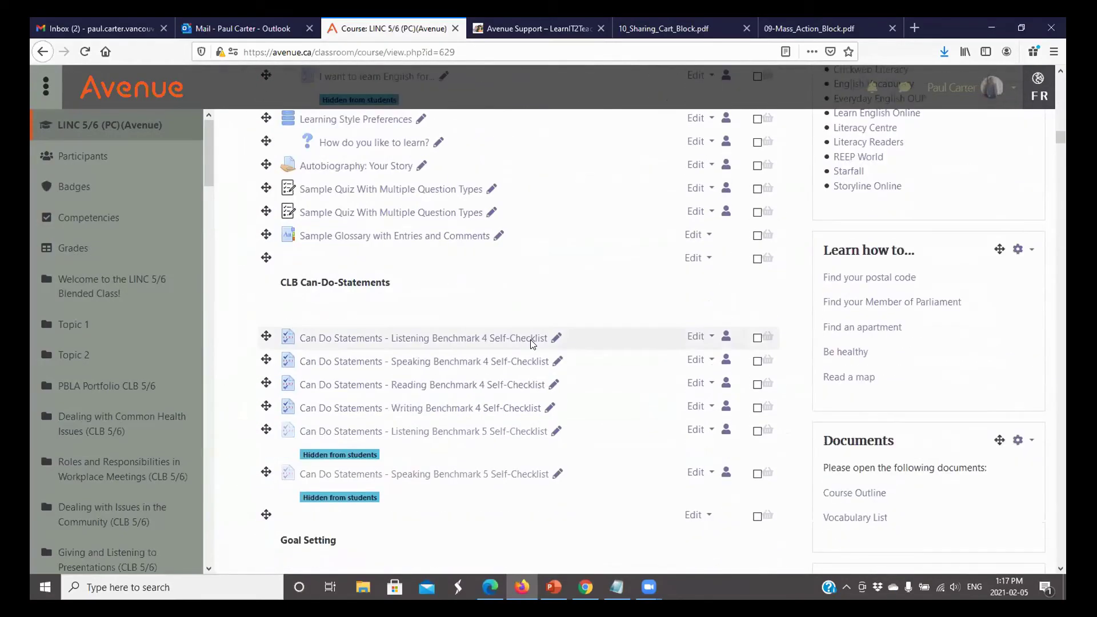
scroll(531, 346, down, 20)
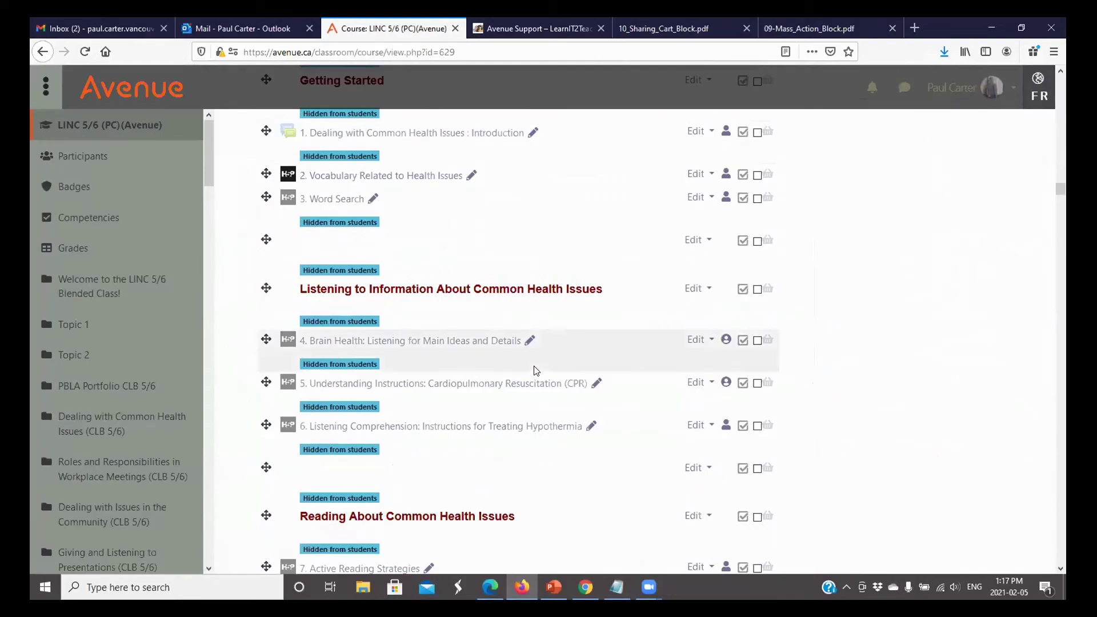
scroll(536, 372, down, 20)
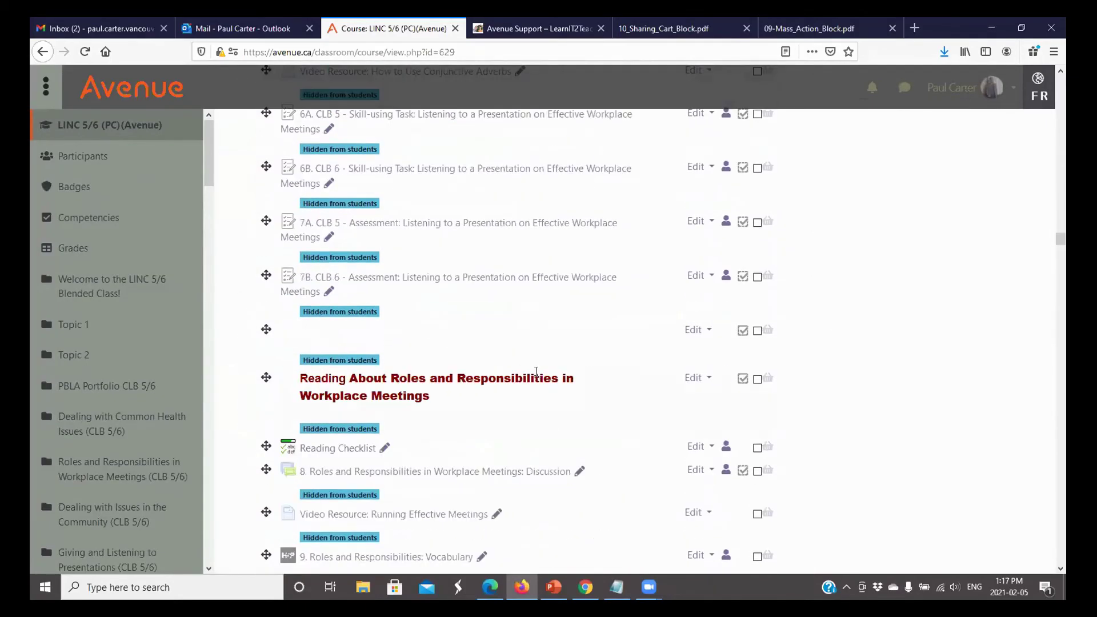
scroll(536, 377, up, 12)
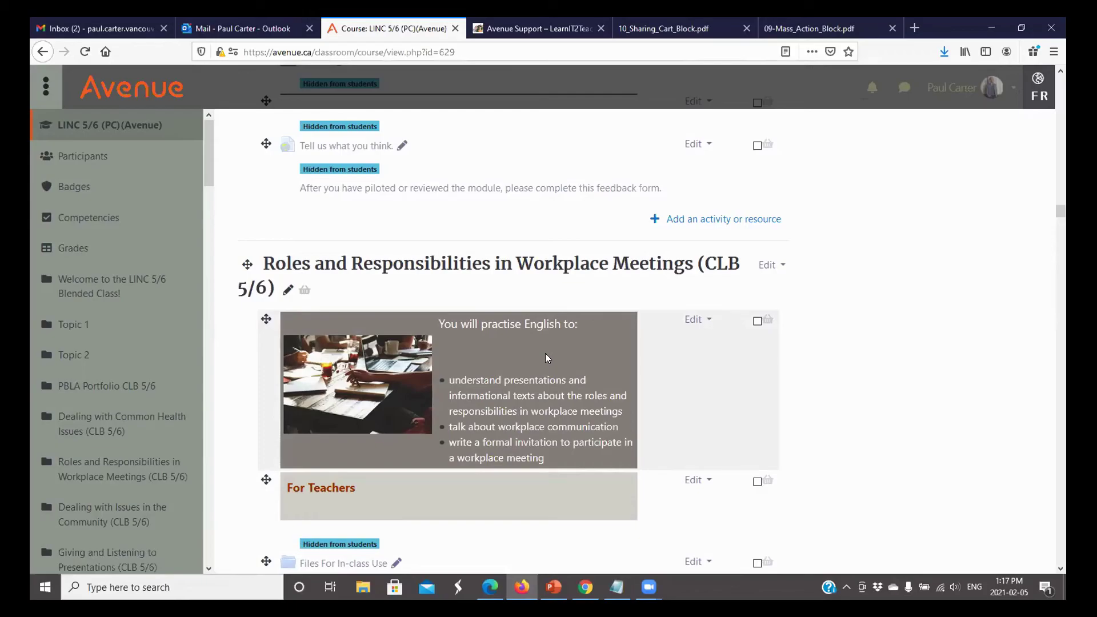
scroll(601, 335, down, 15)
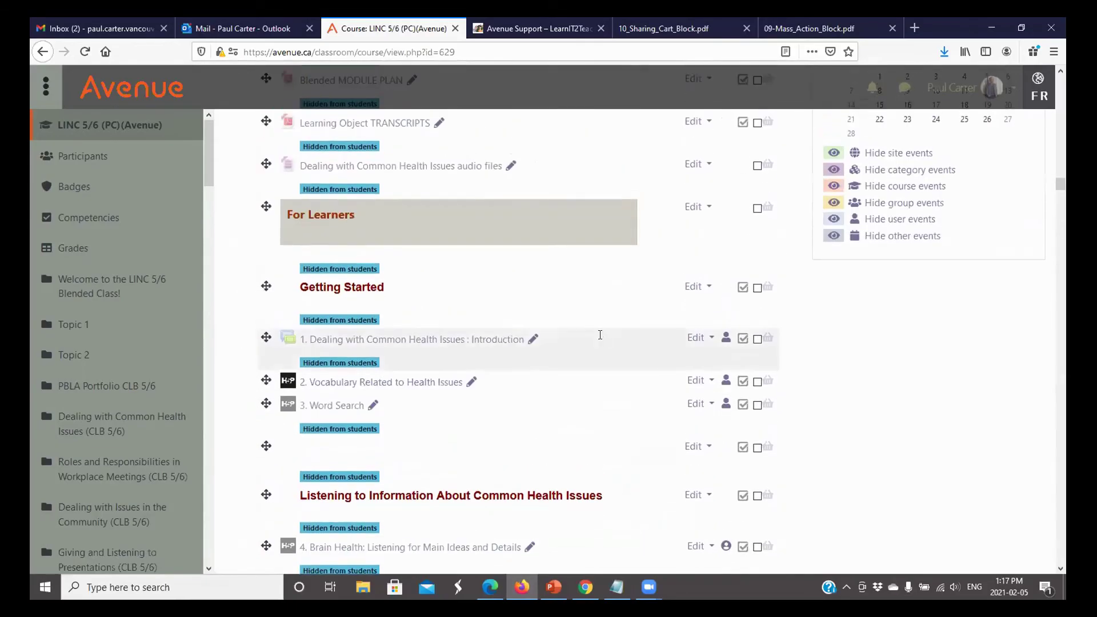
scroll(602, 334, up, 20)
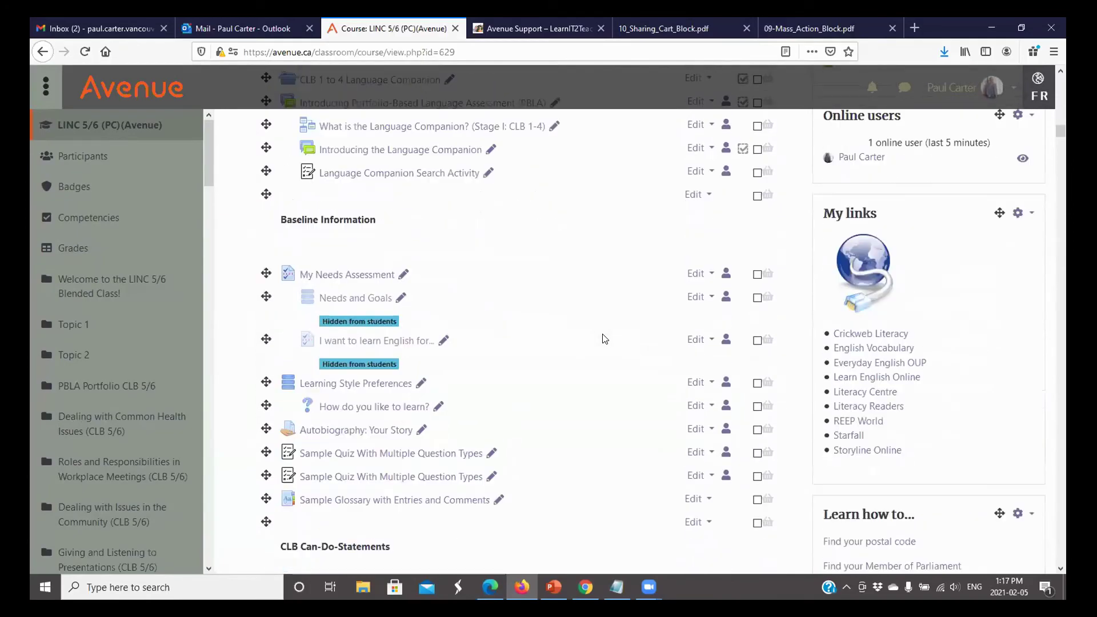
scroll(605, 338, up, 10)
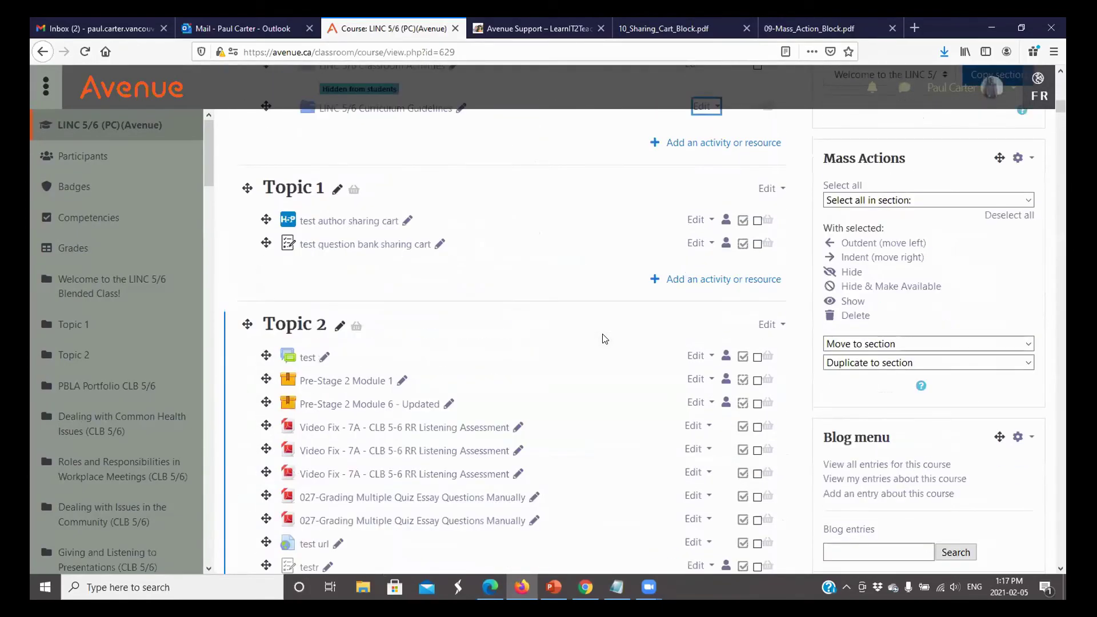
Open the settings of the LINC 5/6 (PC)(Avenue) course and expand the Course format section
scroll(605, 338, up, 5)
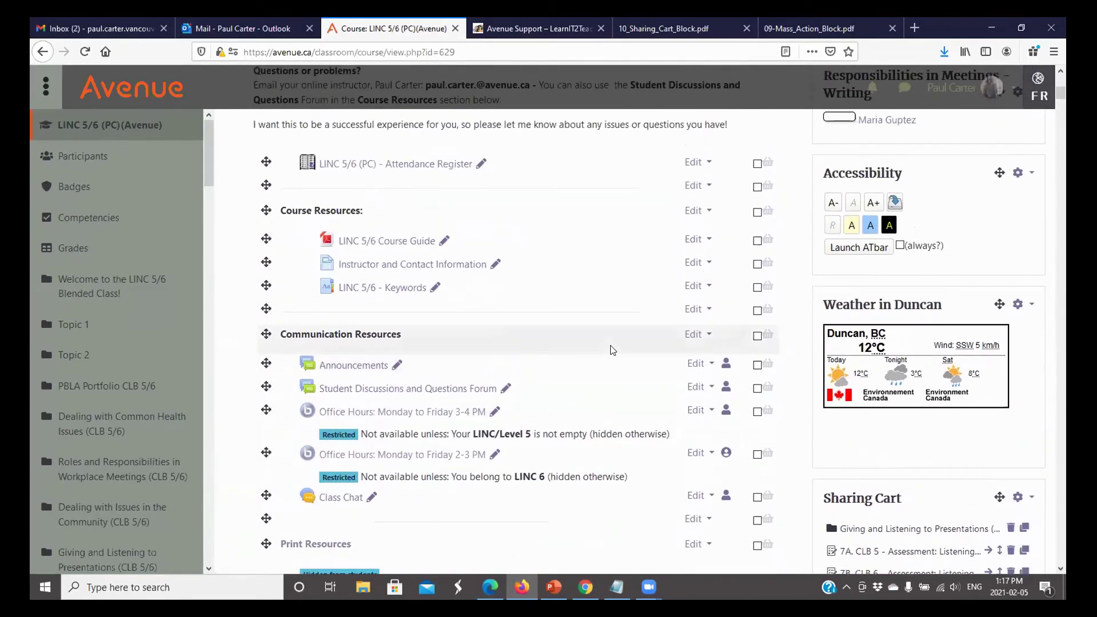
scroll(612, 350, down, 3)
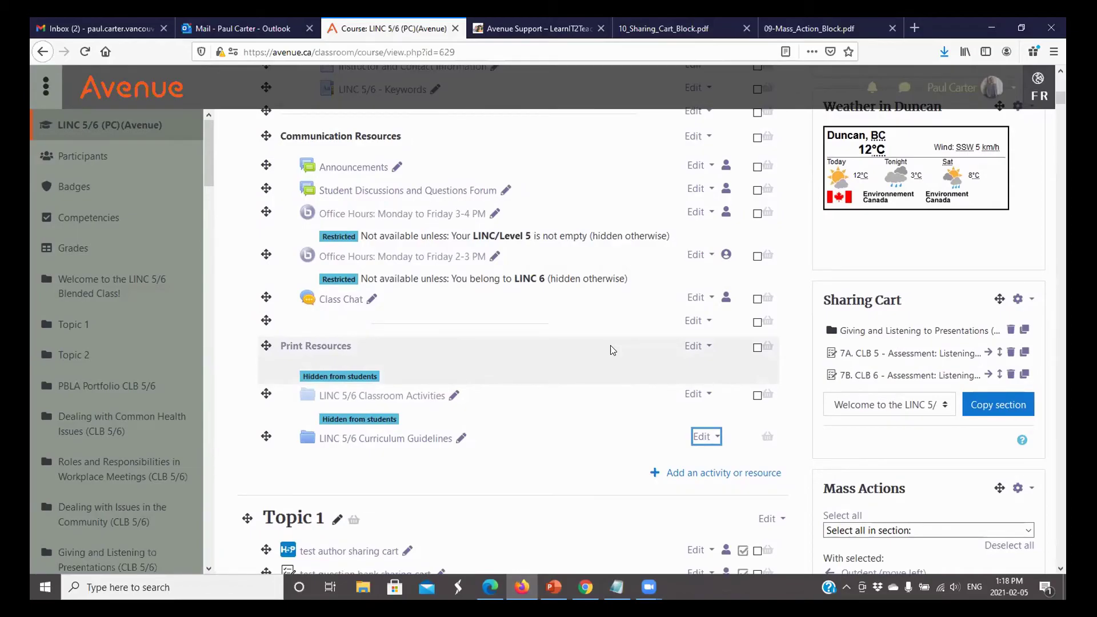
scroll(612, 349, up, 10)
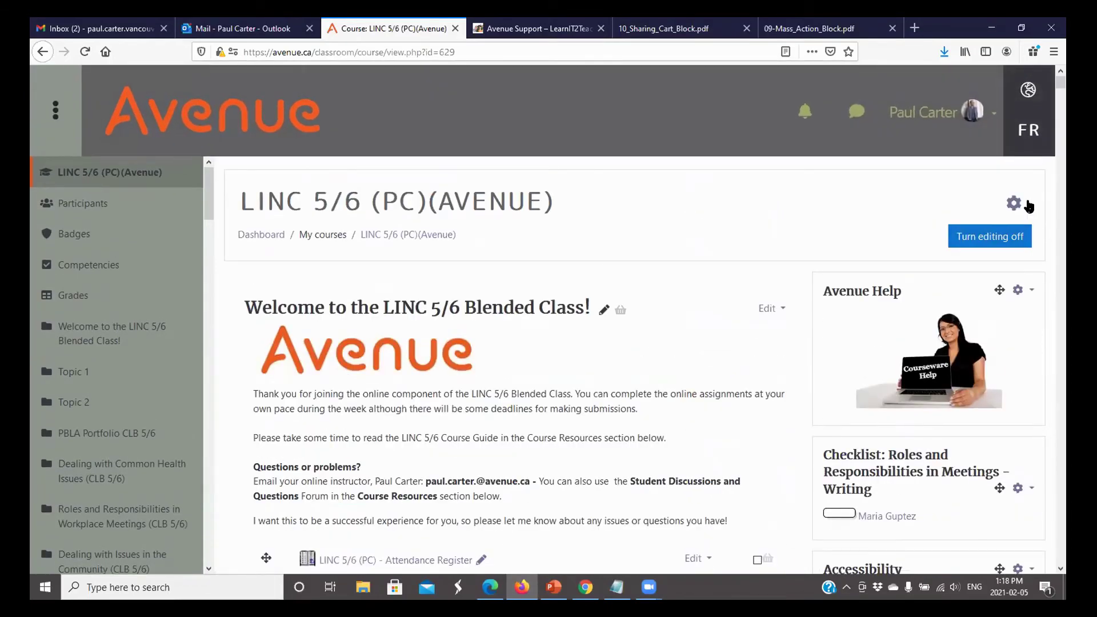
click(1015, 204)
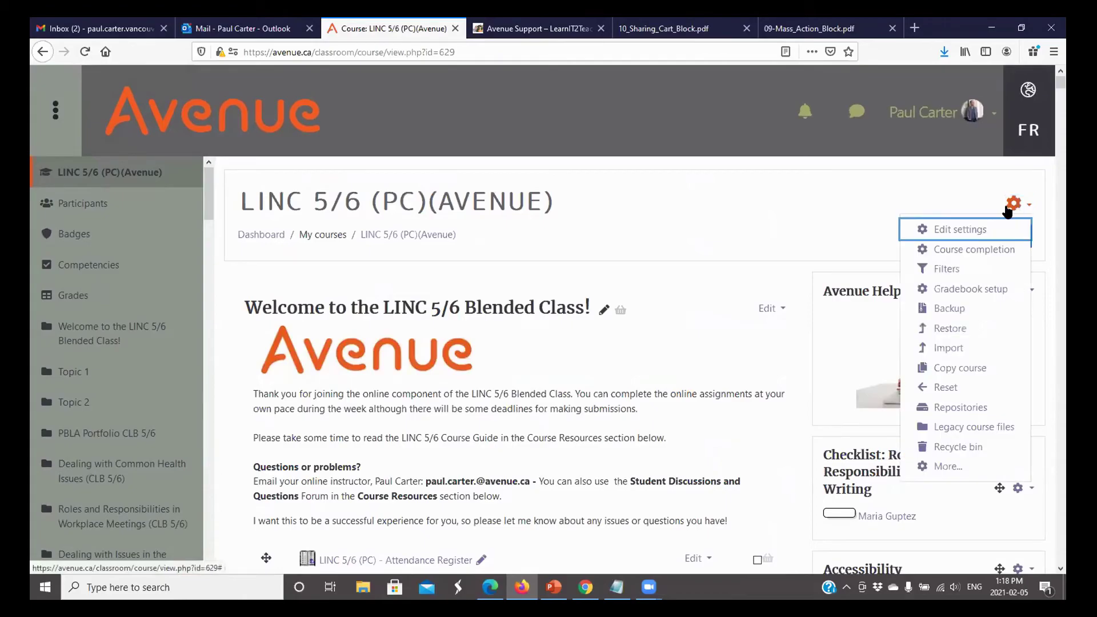
click(962, 230)
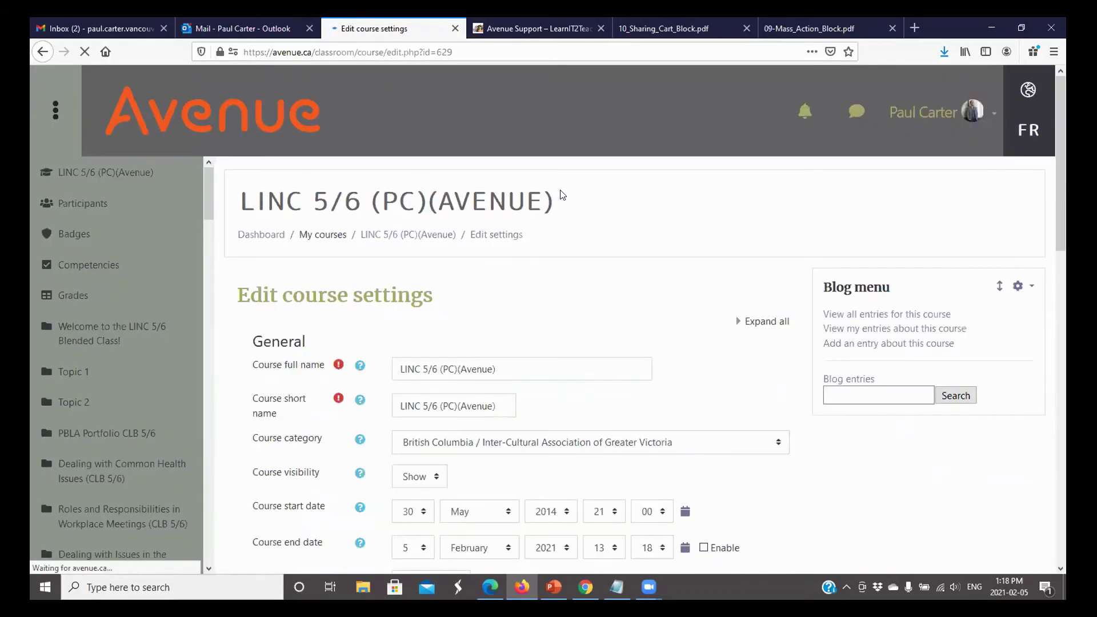
scroll(595, 240, down, 2)
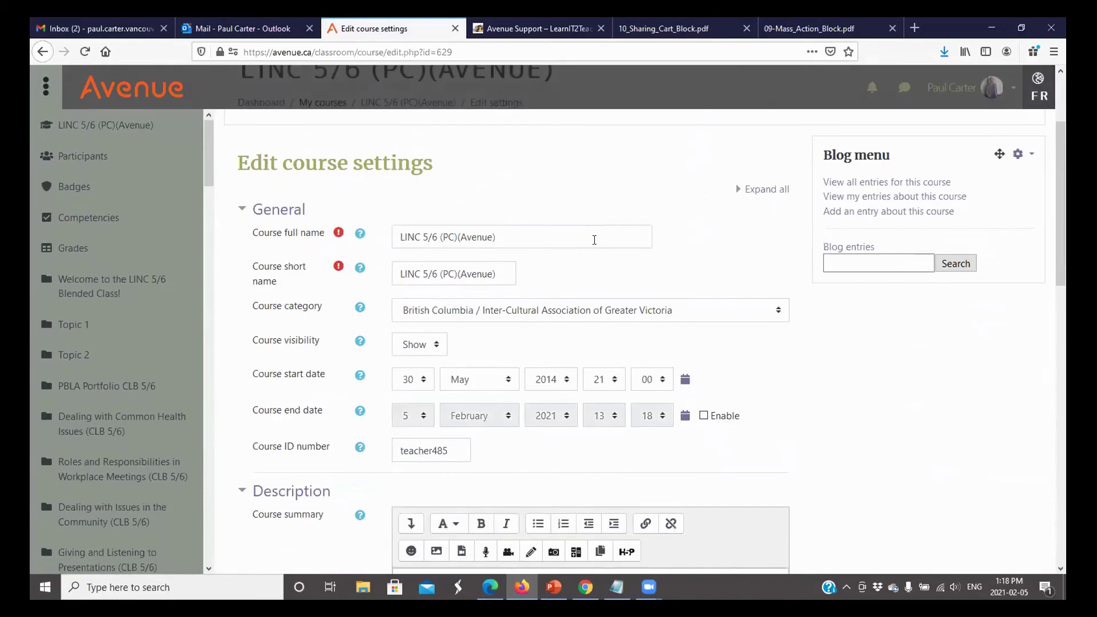
scroll(594, 240, down, 3)
scroll(595, 245, down, 5)
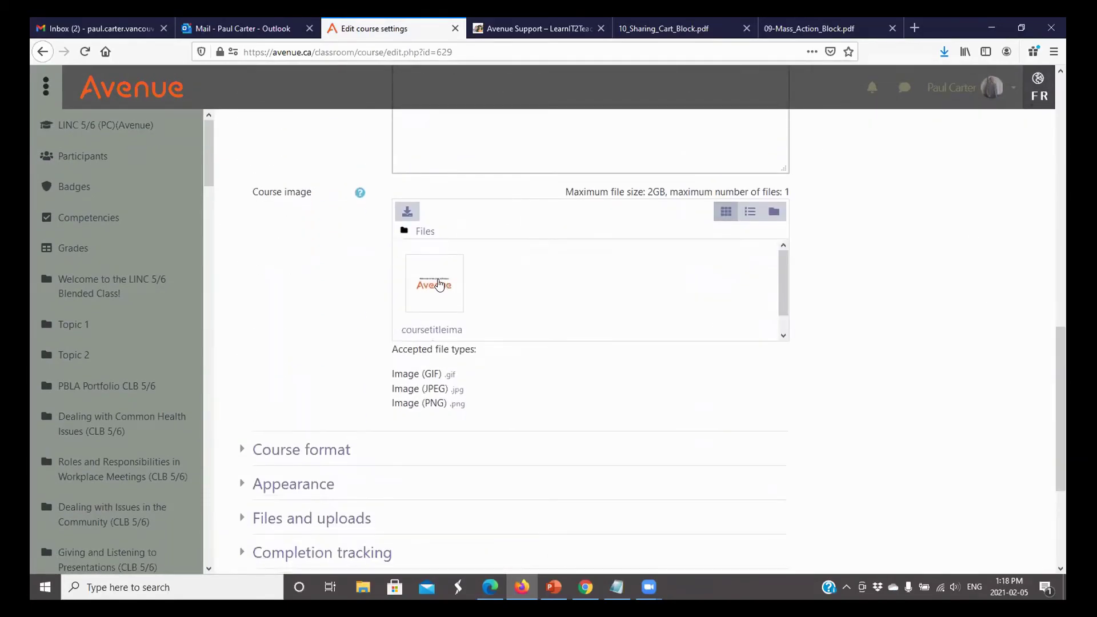
scroll(492, 296, down, 3)
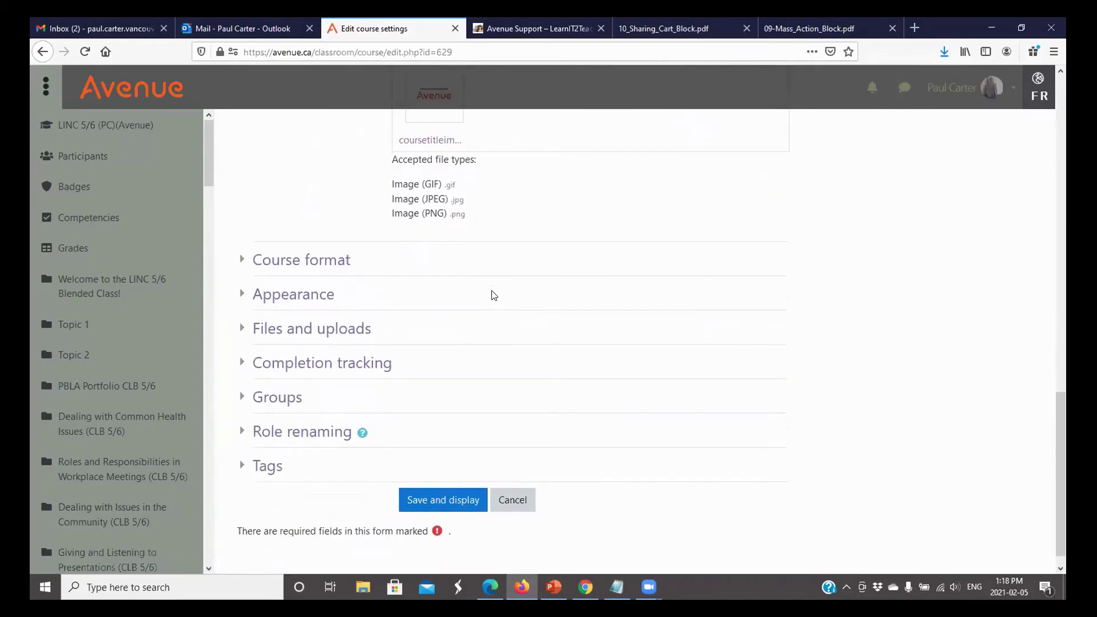
click(325, 245)
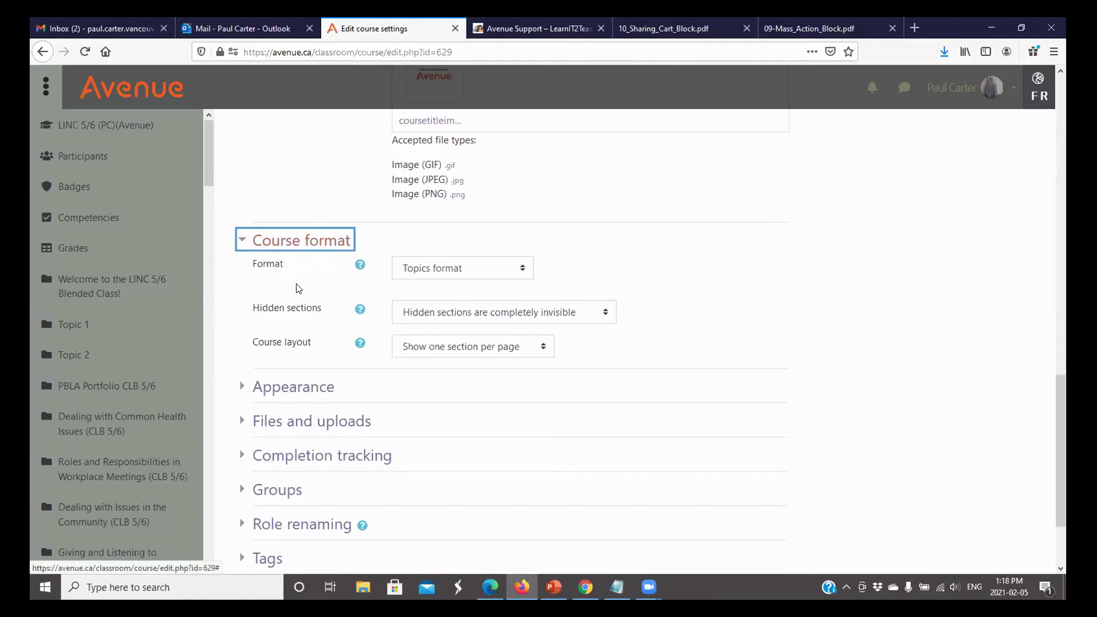
Look through the available options for the course format, hidden sections and course layout, leaving each choice as it is
click(457, 268)
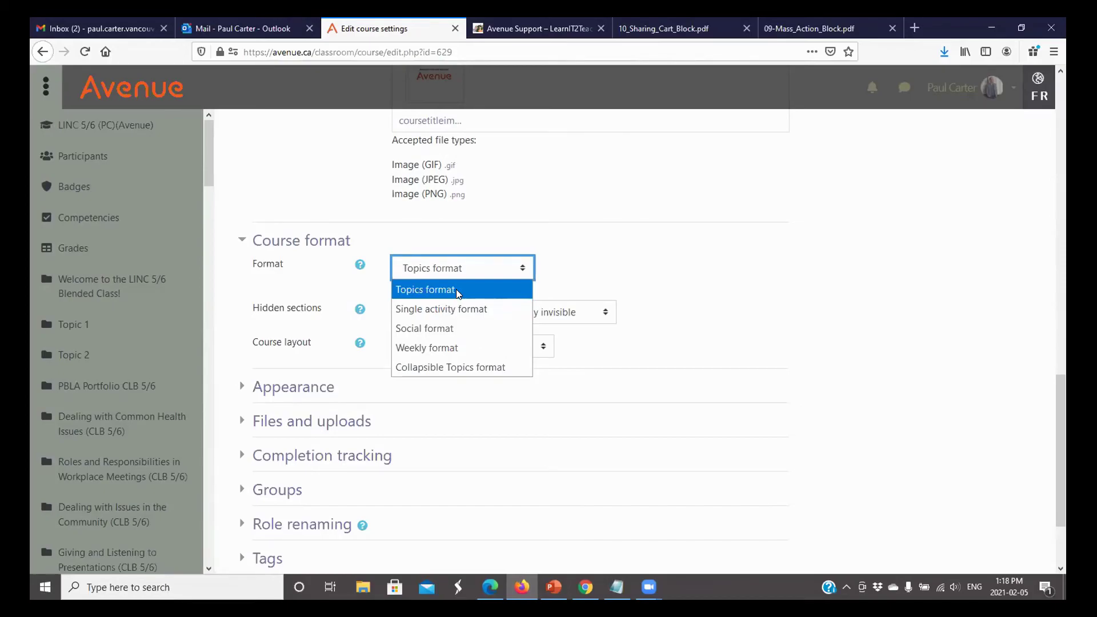
click(625, 250)
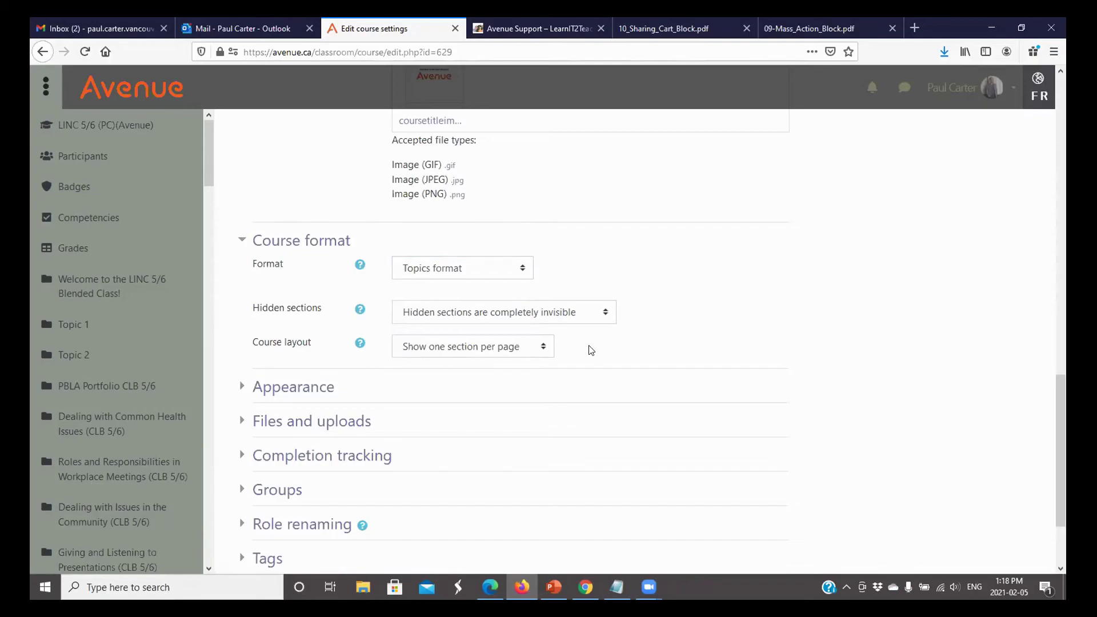
click(586, 319)
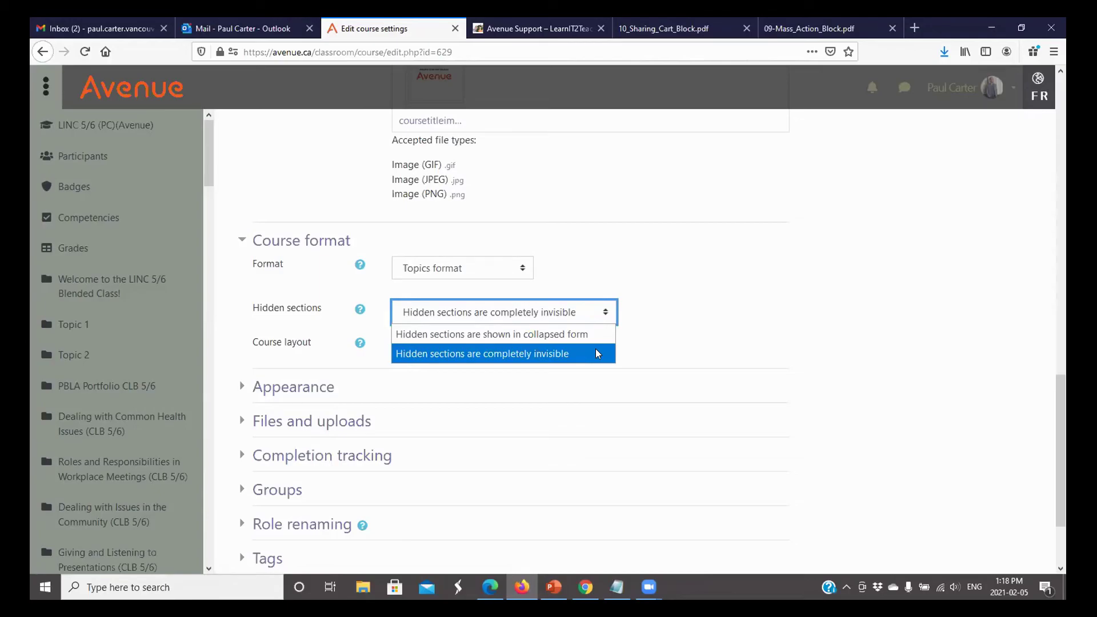
click(649, 337)
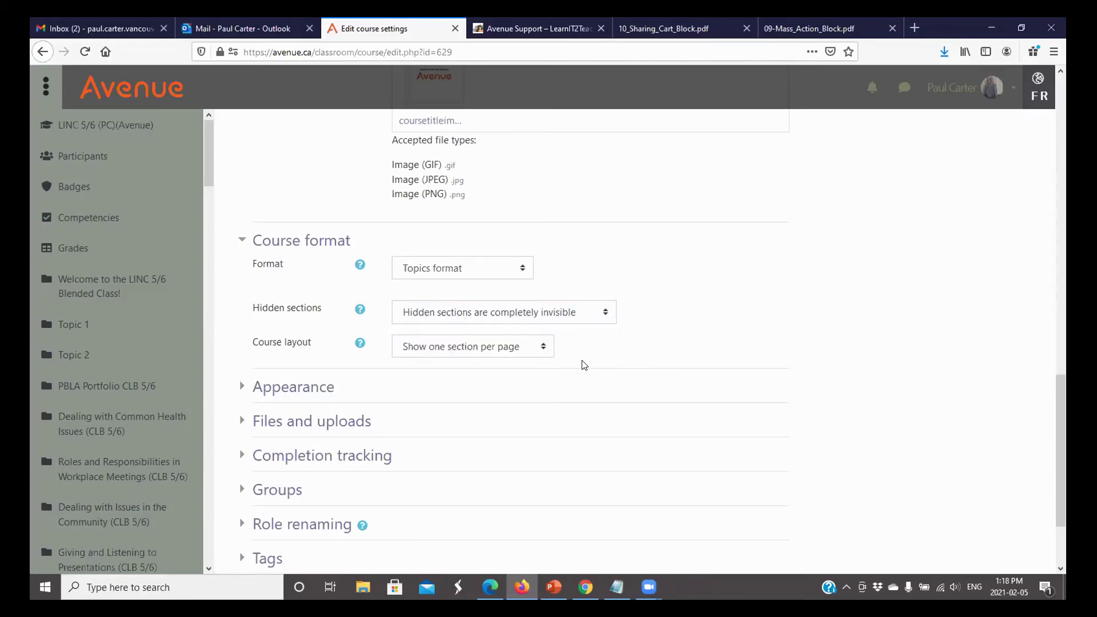
click(543, 343)
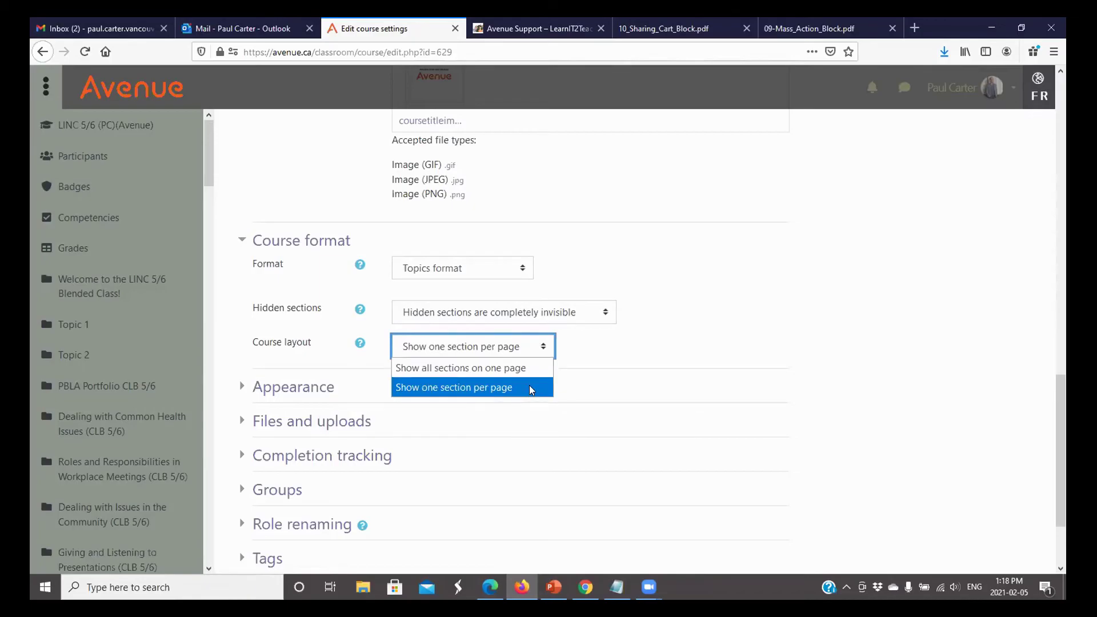
click(609, 390)
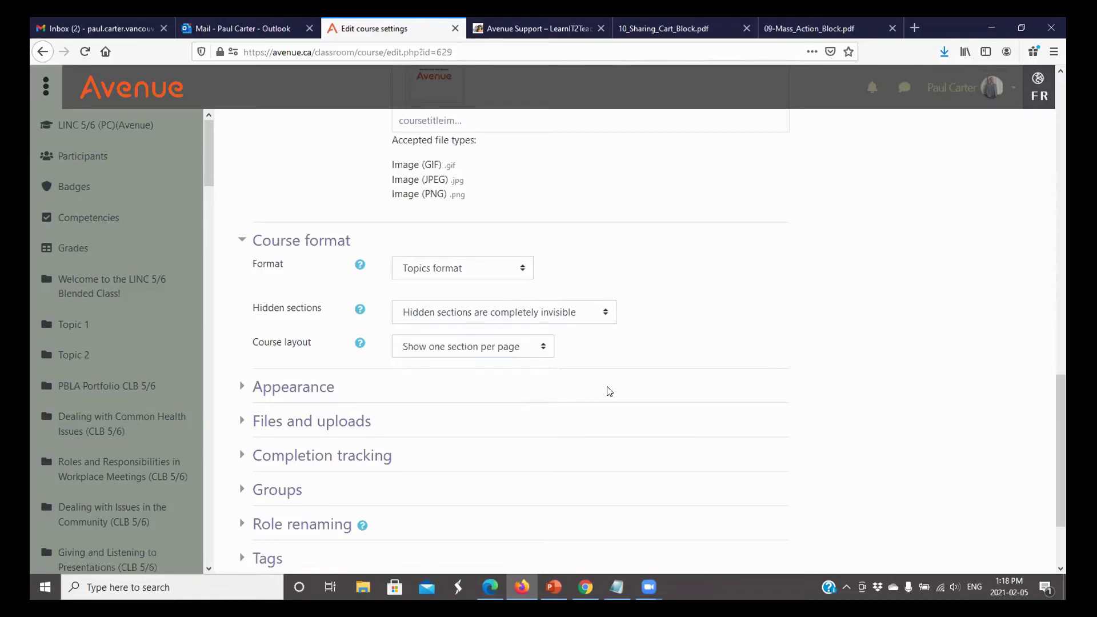
Set the course to Weekly format with hidden sections shown in collapsed form, and save the settings
click(530, 274)
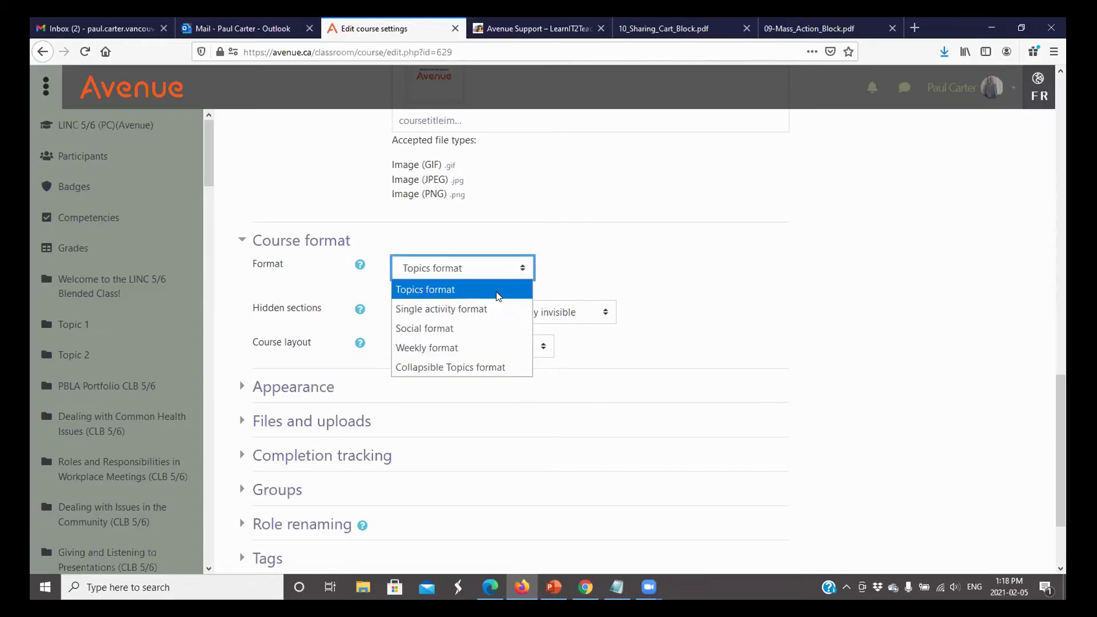
click(464, 347)
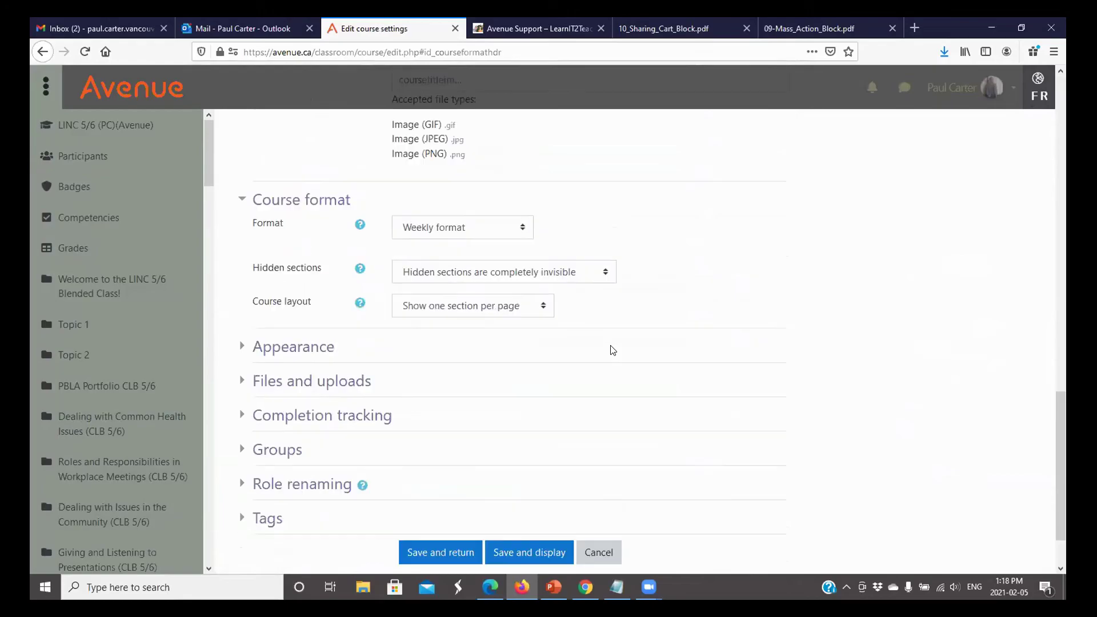
click(606, 332)
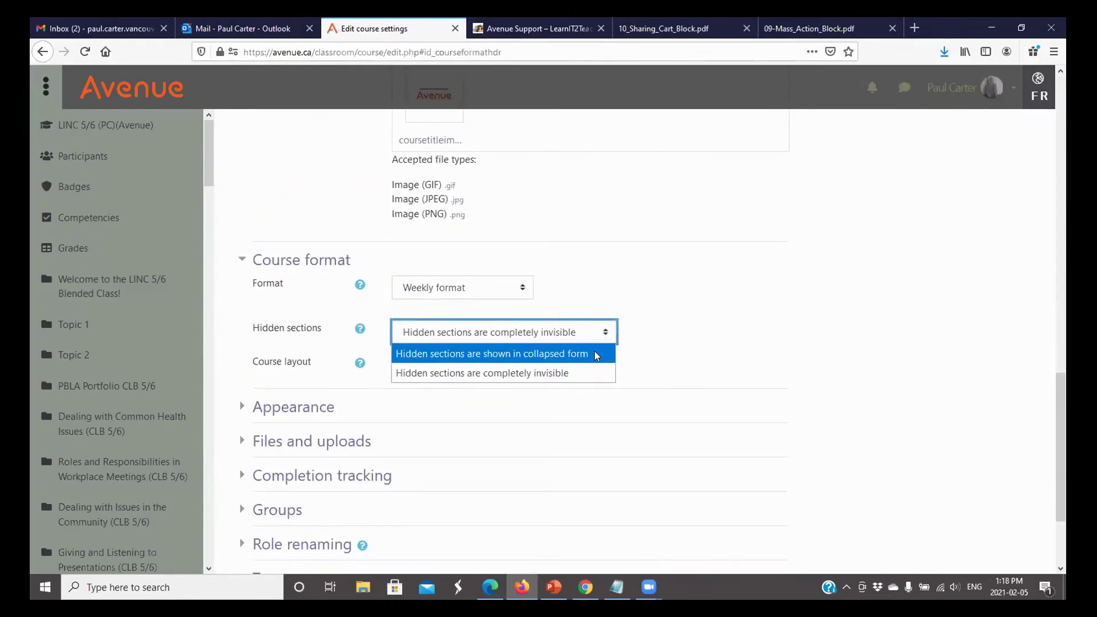
click(595, 355)
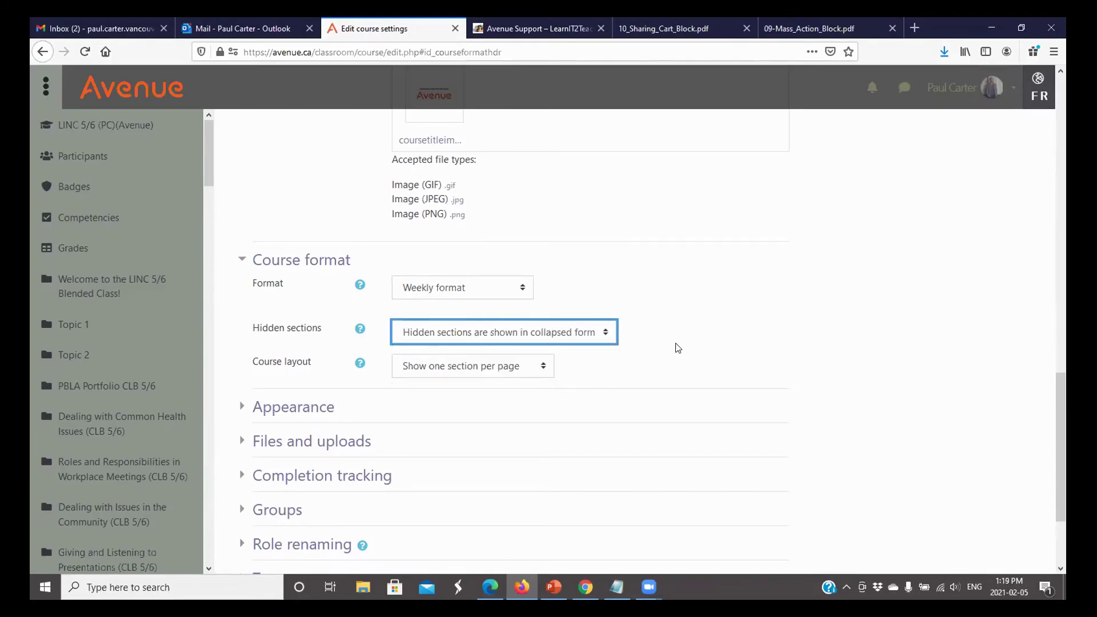
scroll(678, 348, down, 3)
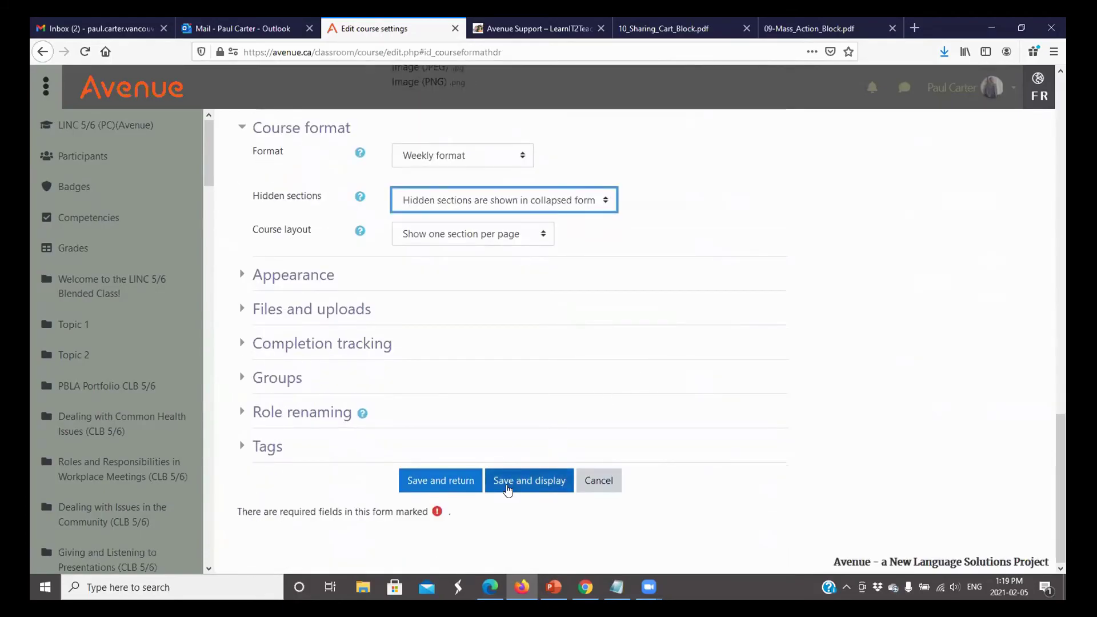
click(456, 479)
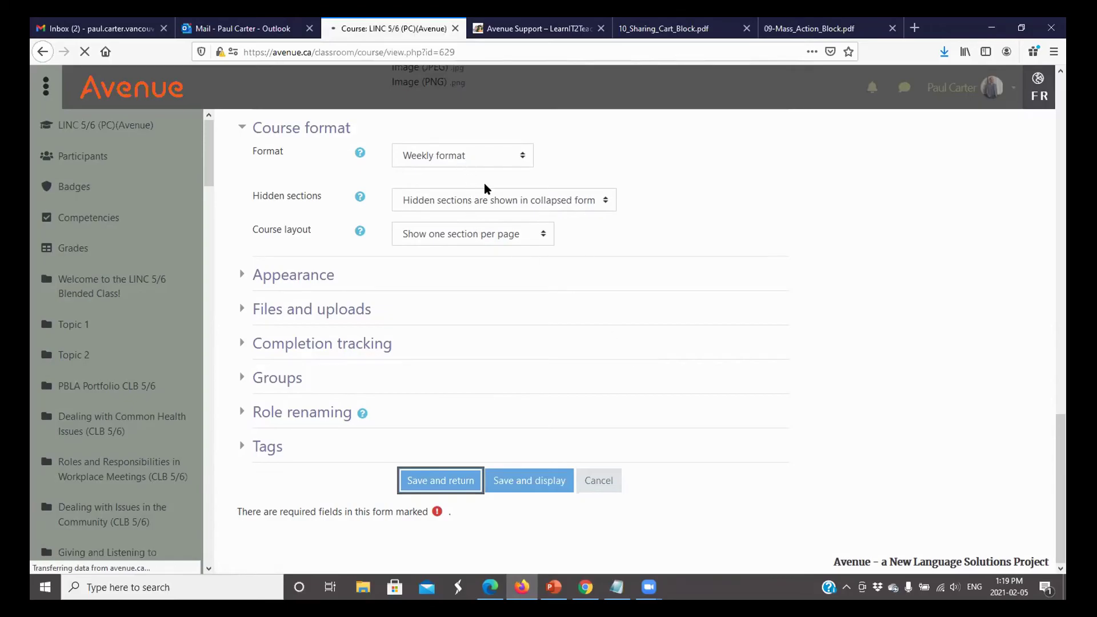
Look over the course's opening sections in editing mode through 6 June - 12 June, and turn editing off
scroll(659, 283, down, 2)
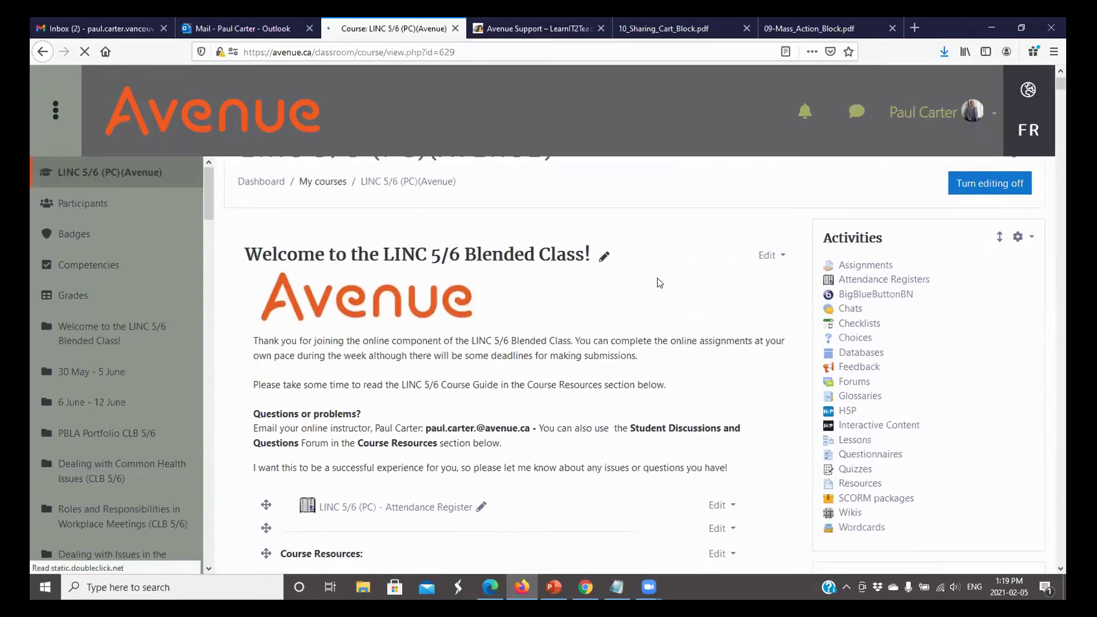
scroll(659, 282, down, 5)
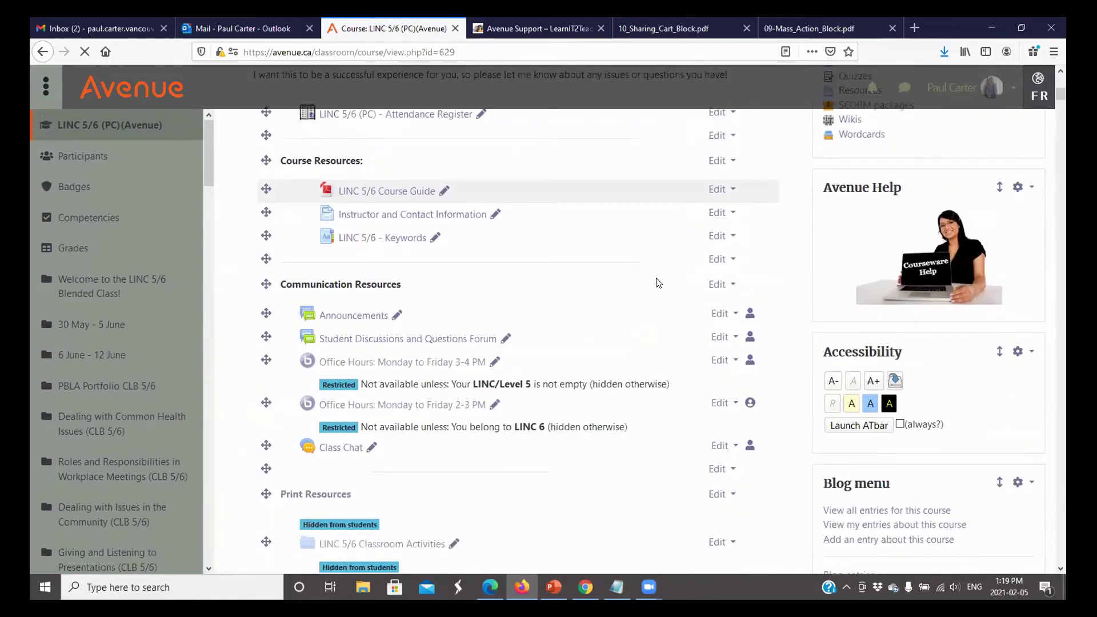
scroll(659, 283, down, 15)
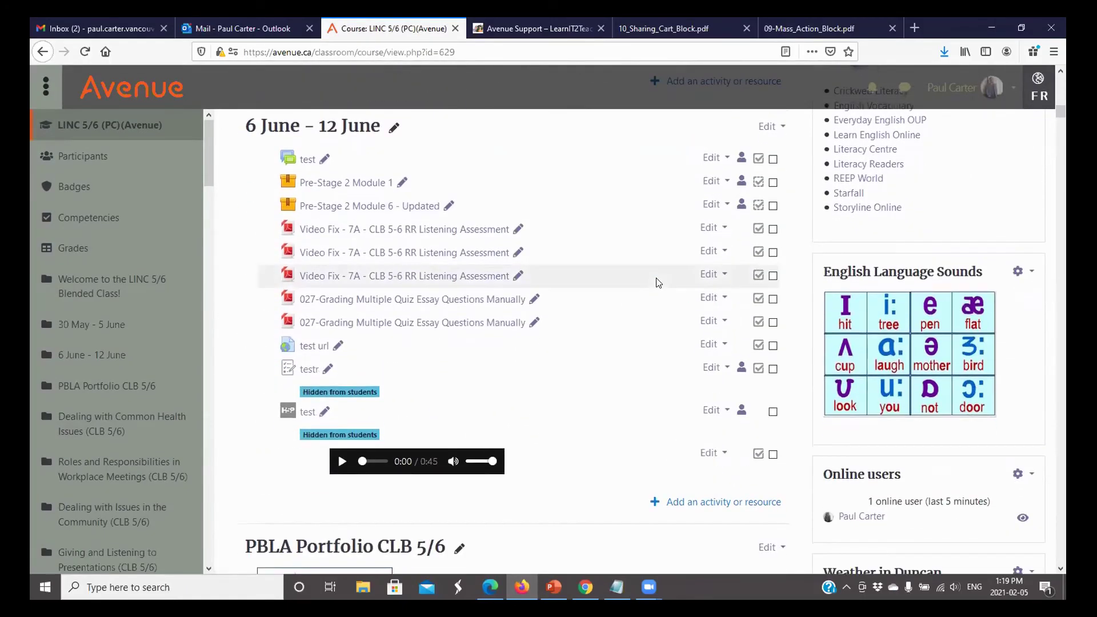
scroll(659, 283, down, 3)
scroll(658, 283, up, 10)
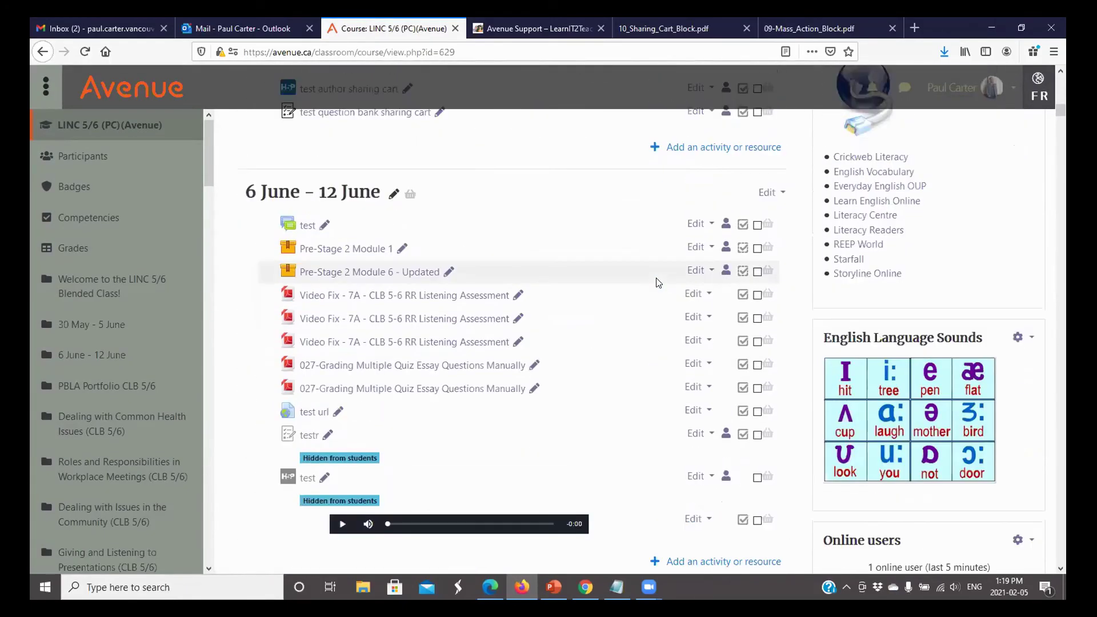
scroll(658, 283, up, 3)
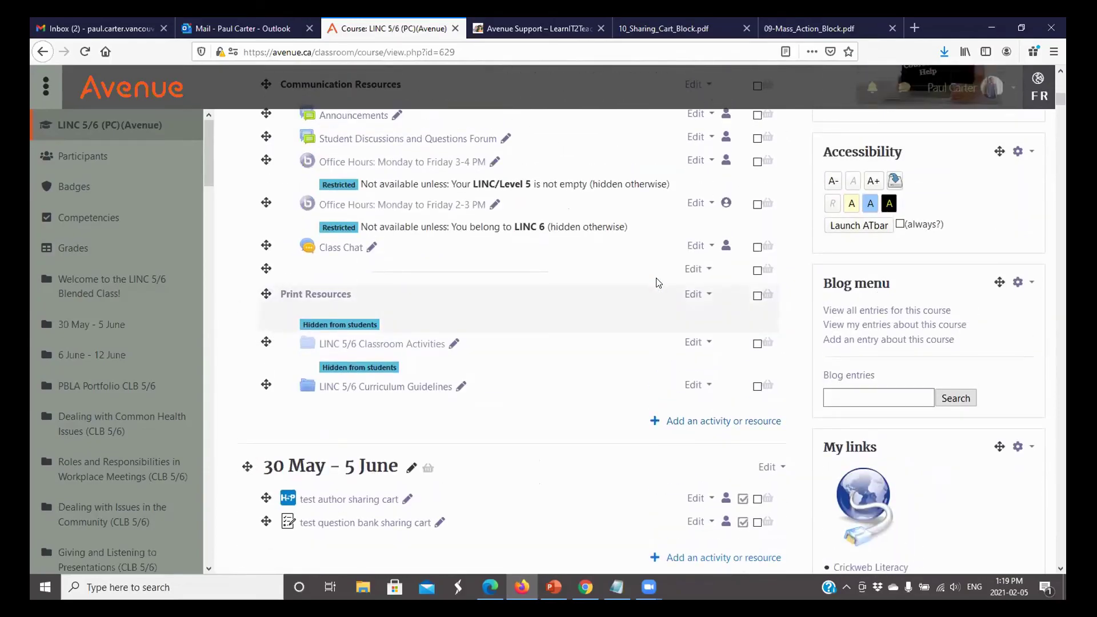
scroll(659, 283, up, 15)
click(990, 236)
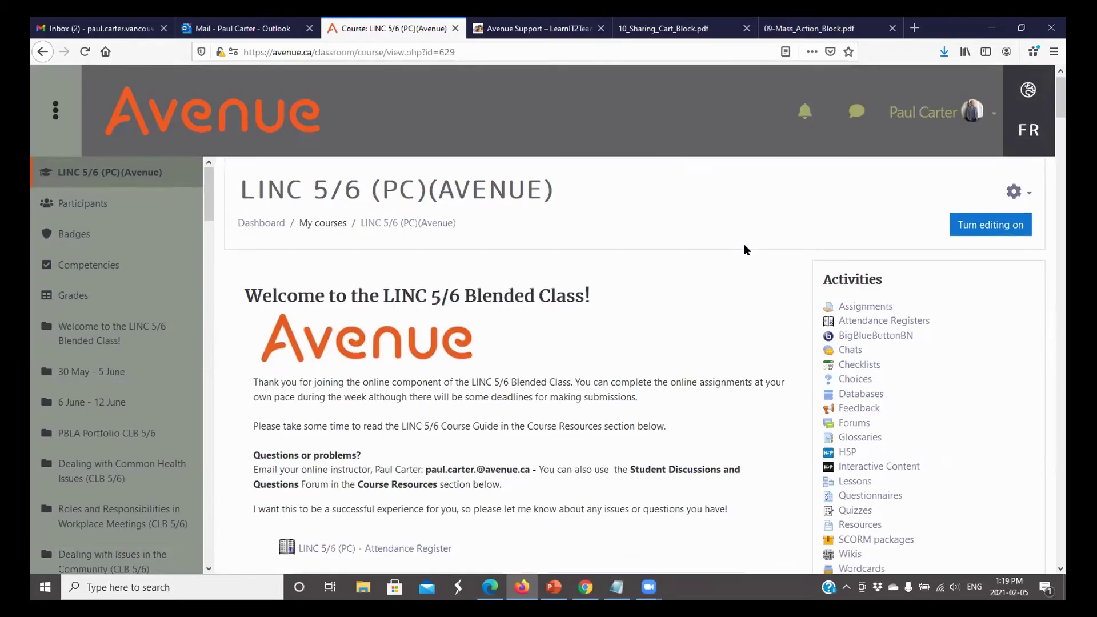
Examine the course's section list from the welcome section to the September weeks, and return to the Communication Resources
scroll(745, 249, down, 10)
scroll(745, 249, down, 5)
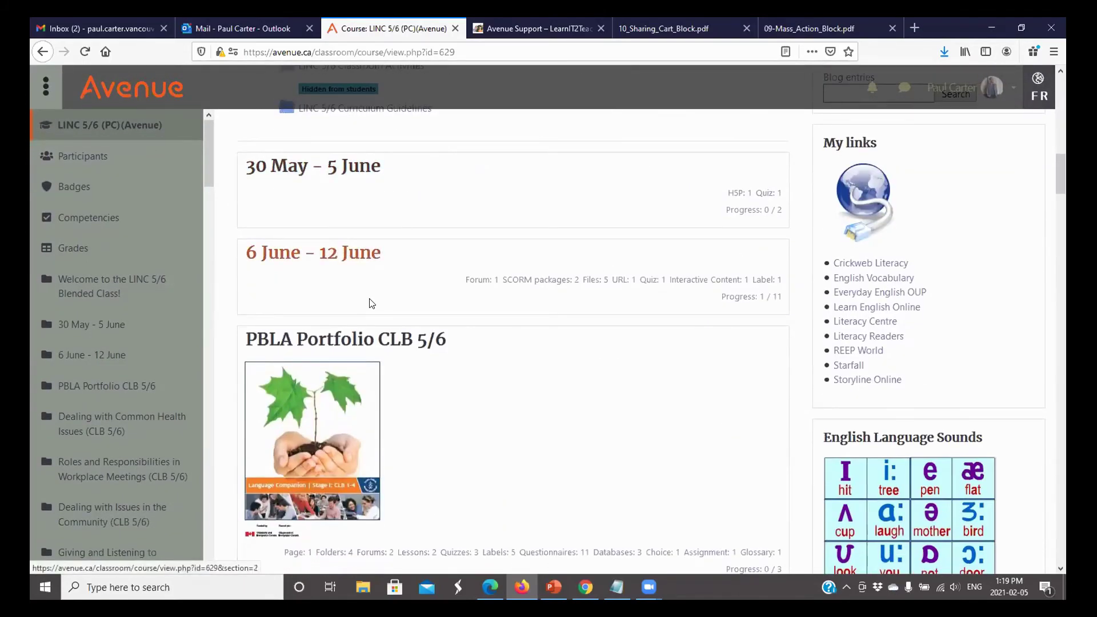
scroll(374, 315, down, 3)
scroll(373, 312, down, 15)
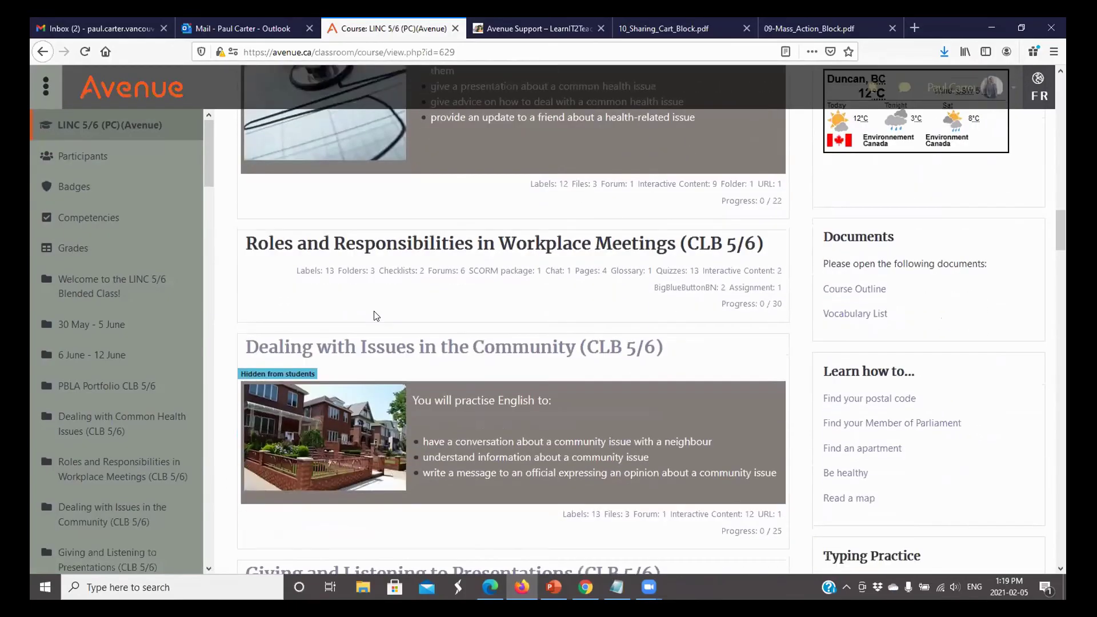
scroll(375, 315, up, 3)
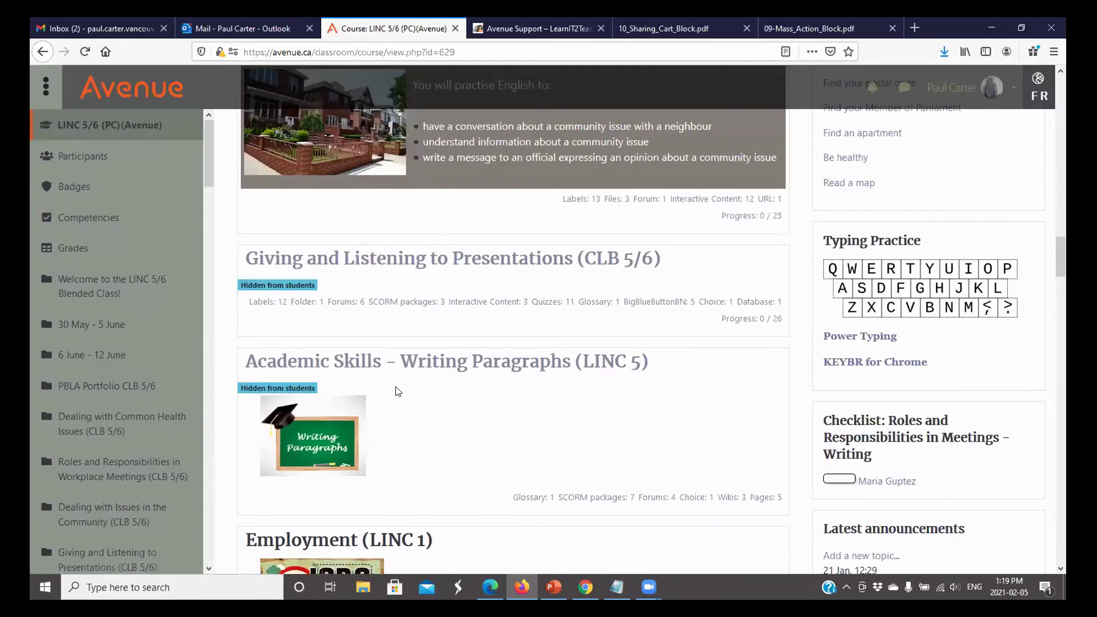
scroll(398, 391, down, 8)
scroll(399, 390, down, 4)
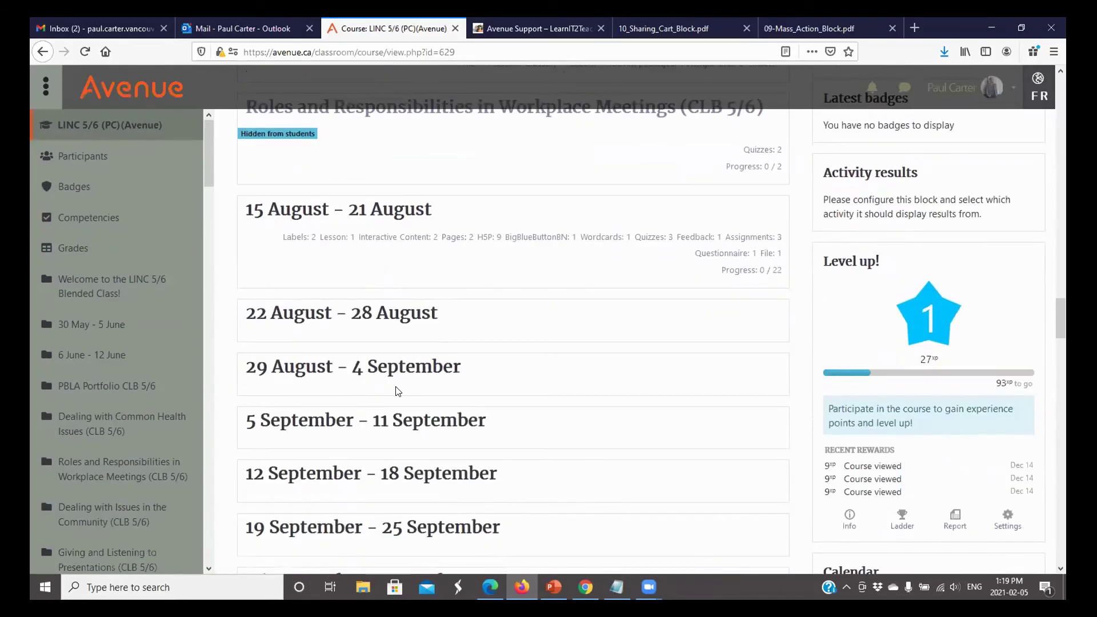
scroll(399, 390, up, 20)
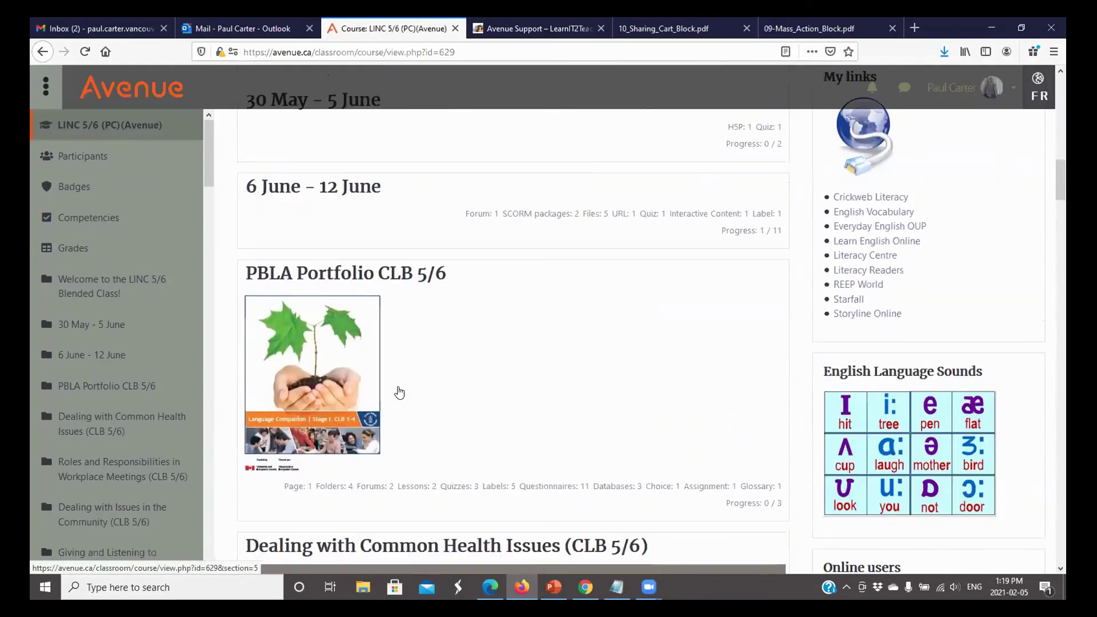
scroll(400, 393, up, 18)
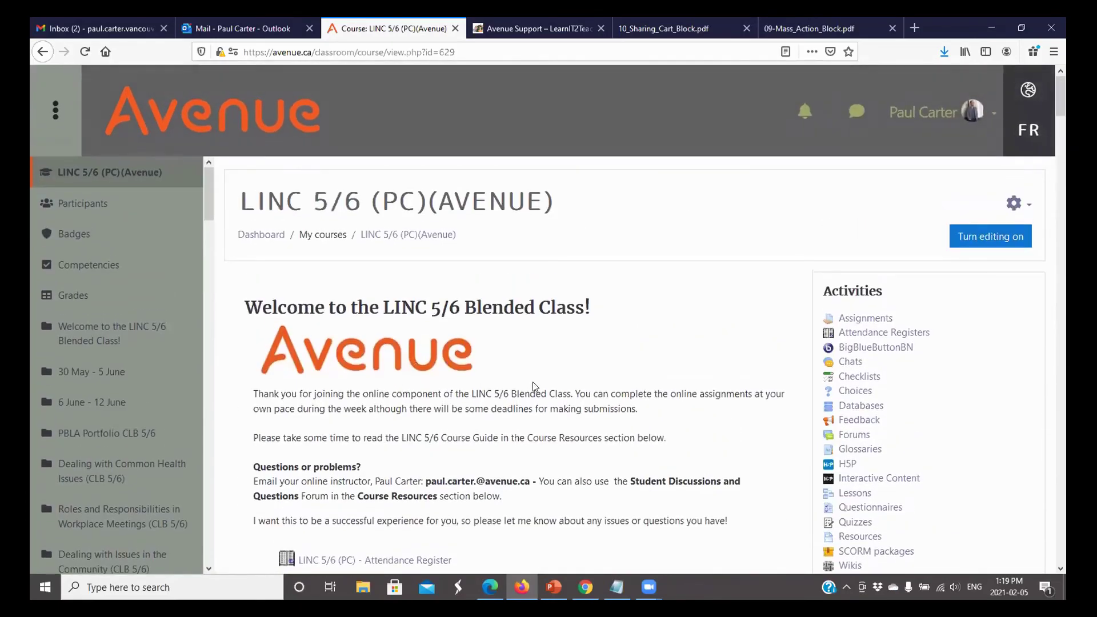
scroll(702, 329, down, 3)
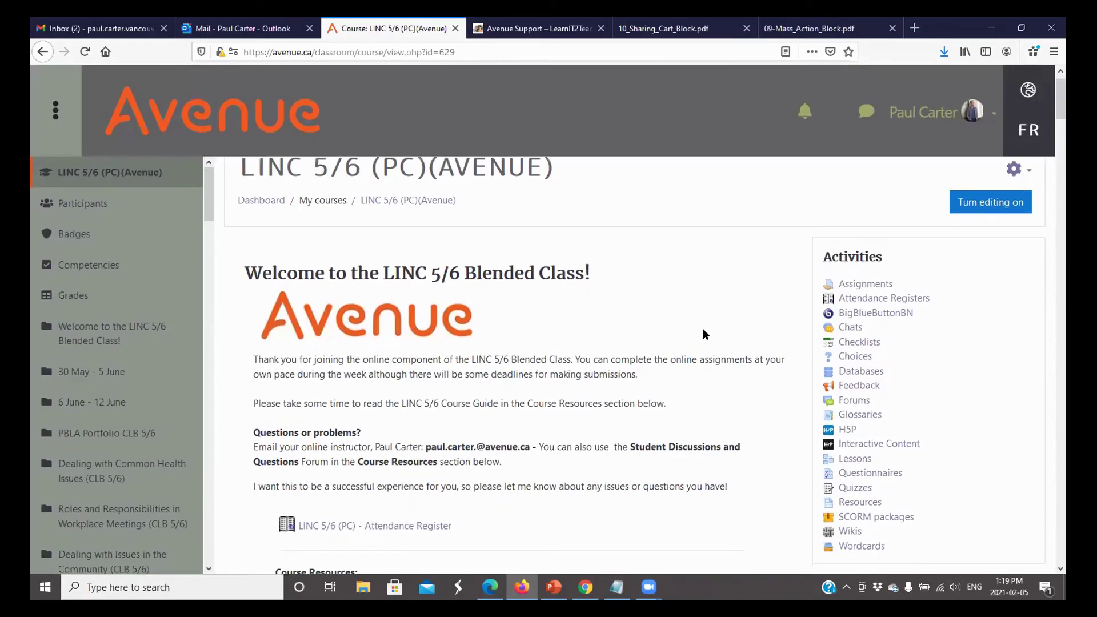
scroll(703, 329, down, 3)
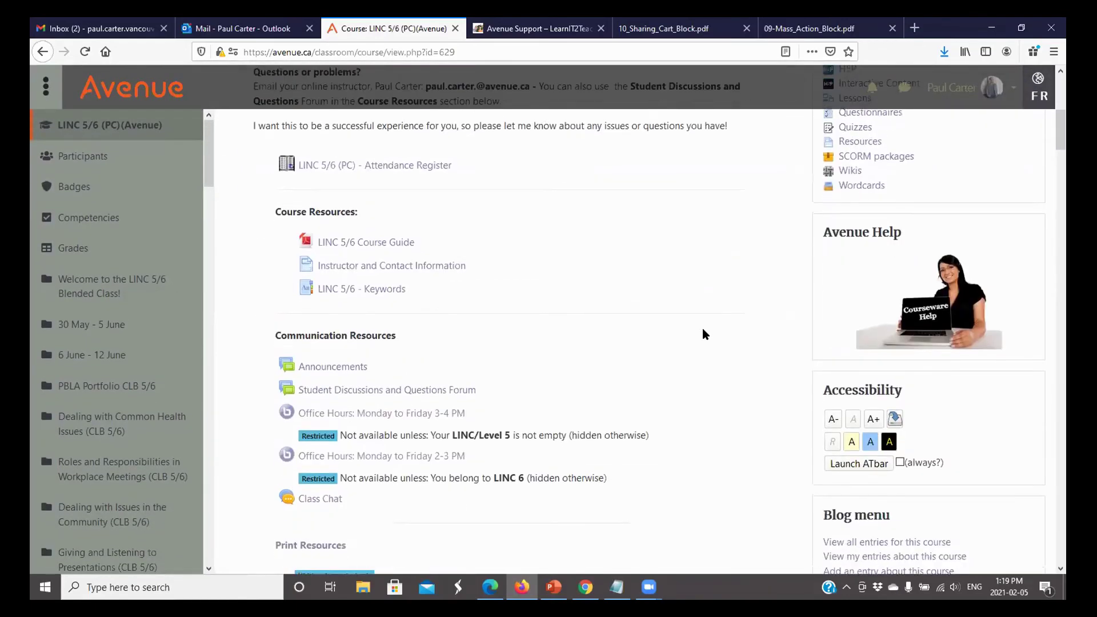
Turn editing on for the course and open the settings of the "test question bank sharing cart" quiz in 30 May - 5 June
scroll(937, 318, up, 6)
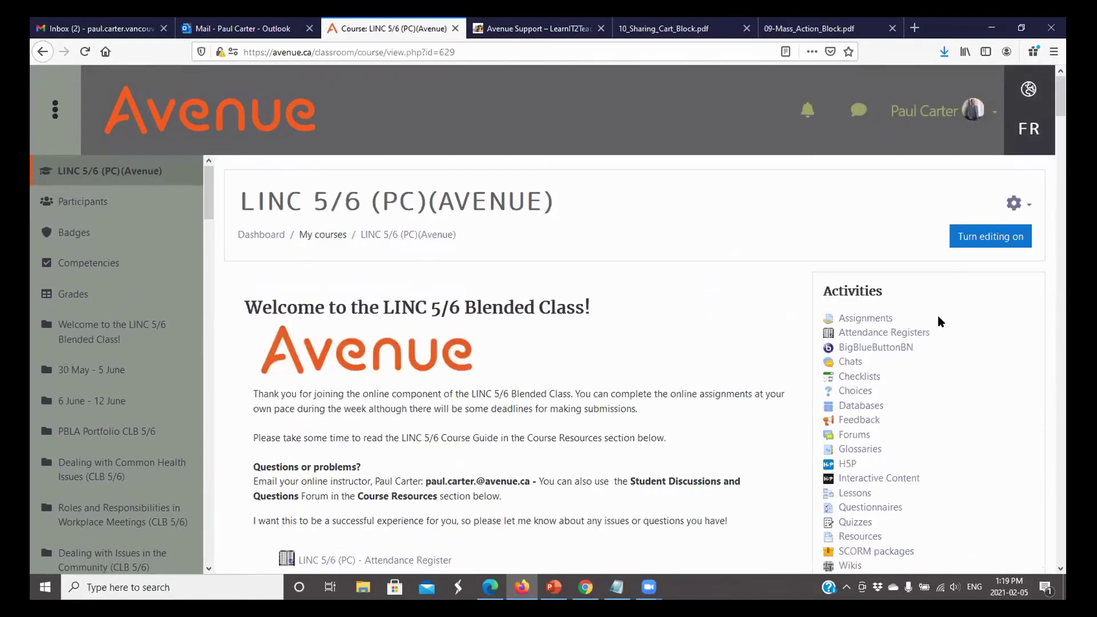
click(988, 243)
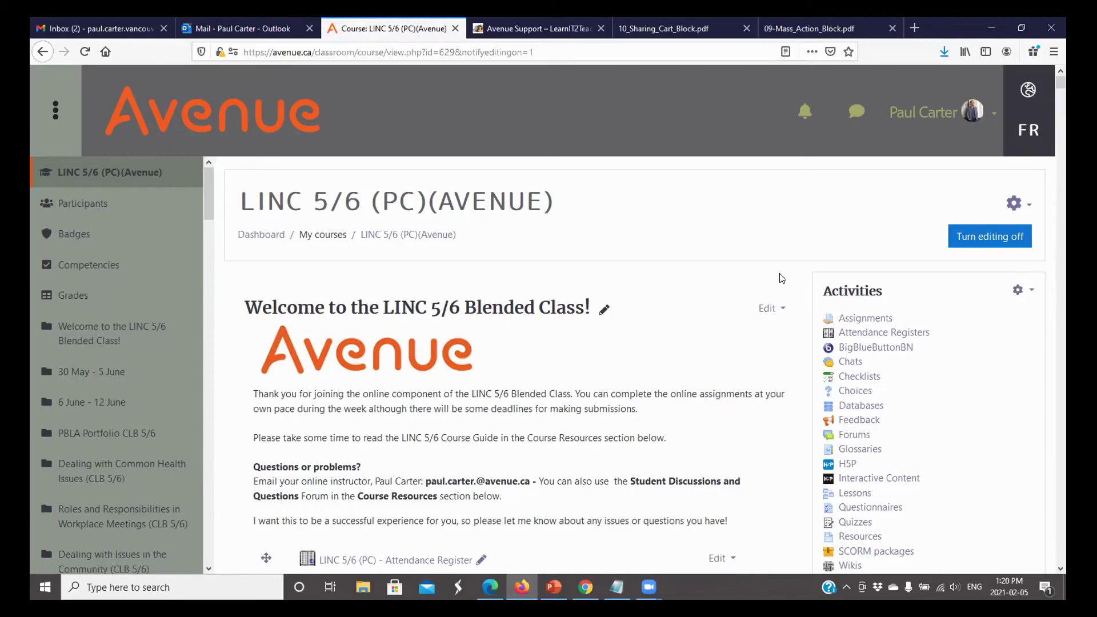
scroll(754, 282, down, 10)
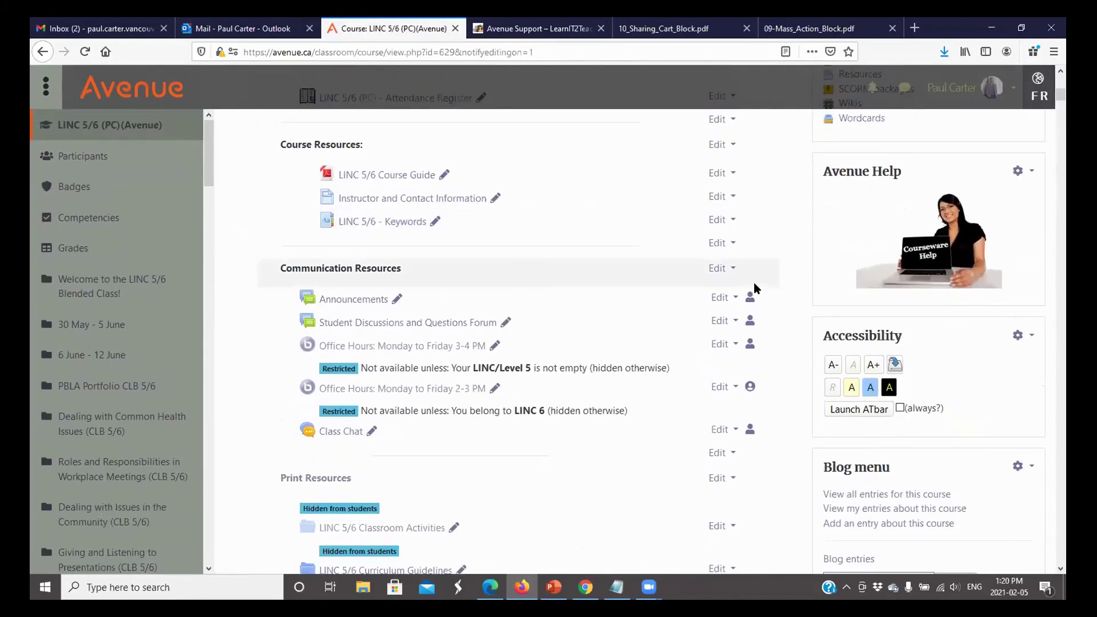
scroll(753, 282, down, 4)
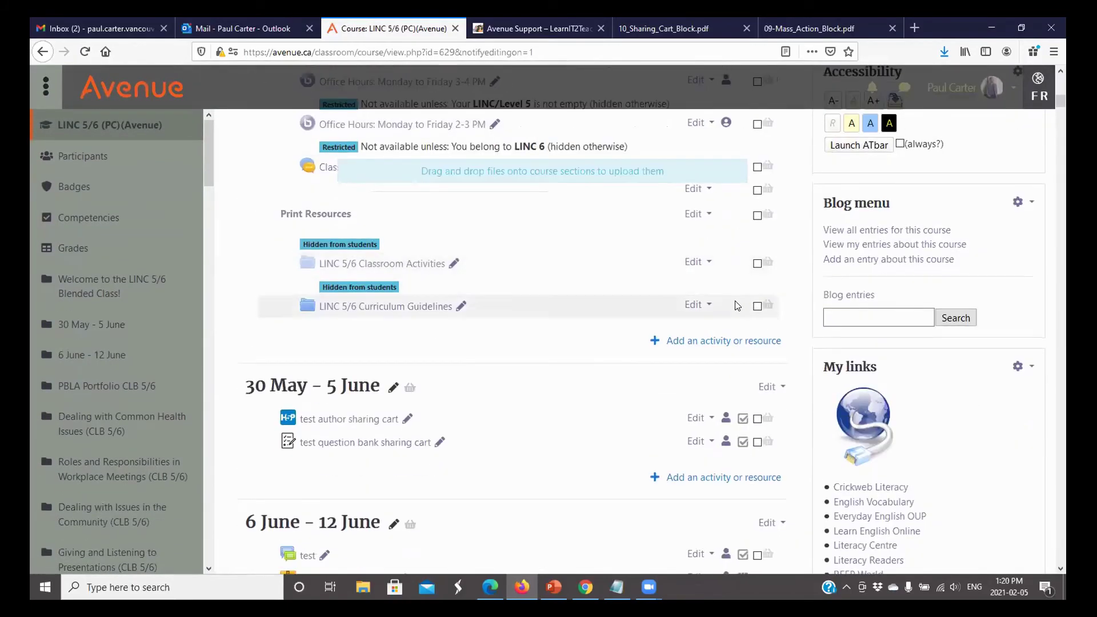
scroll(690, 312, down, 2)
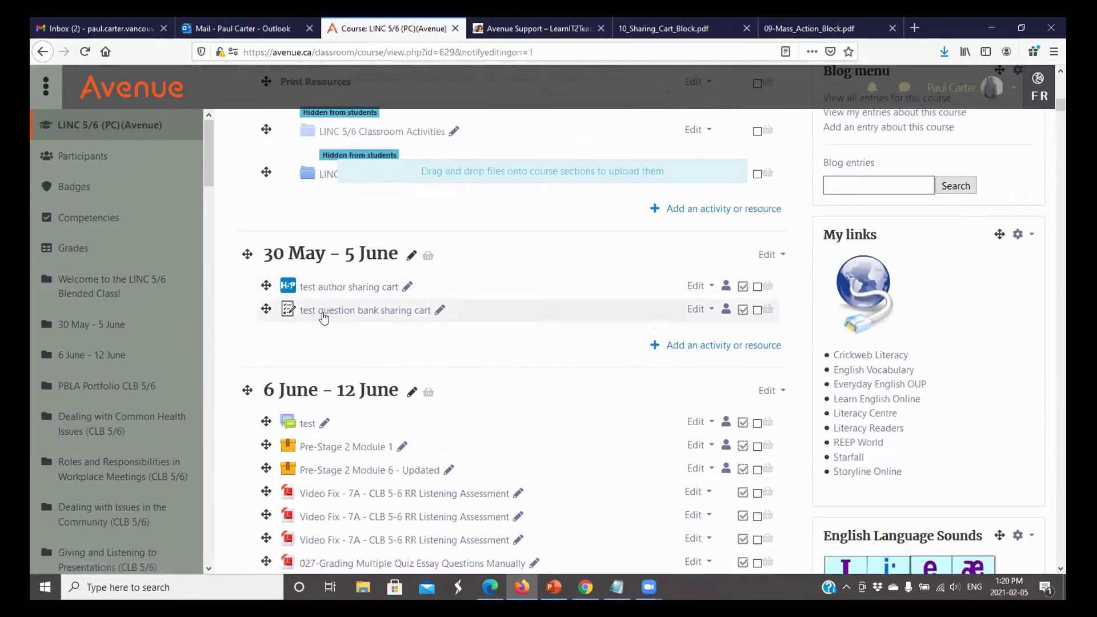
click(693, 311)
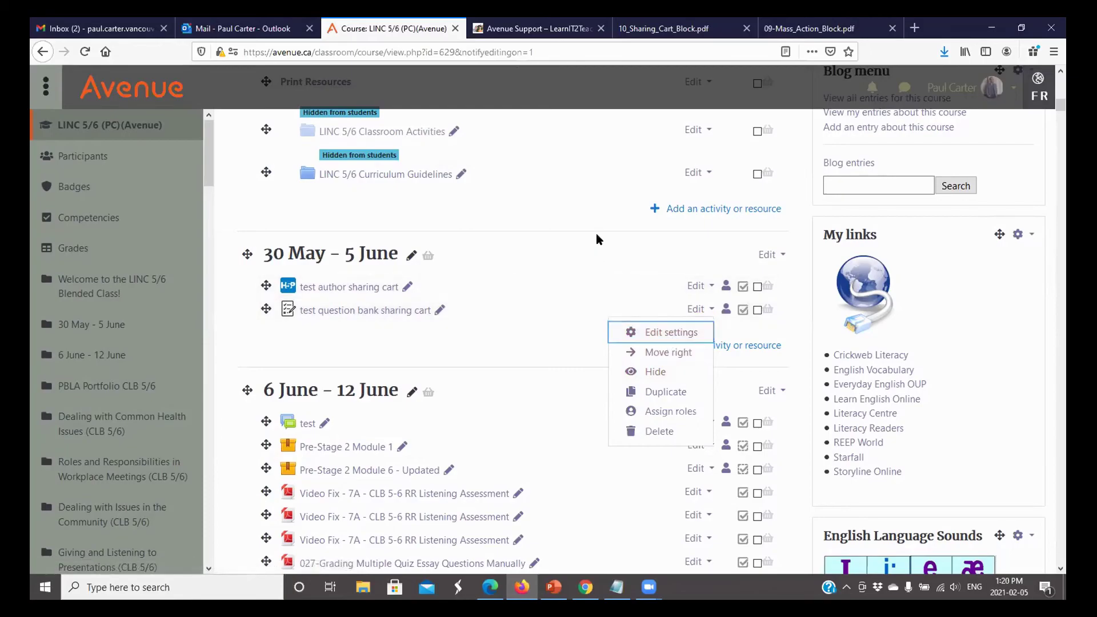
key(Escape)
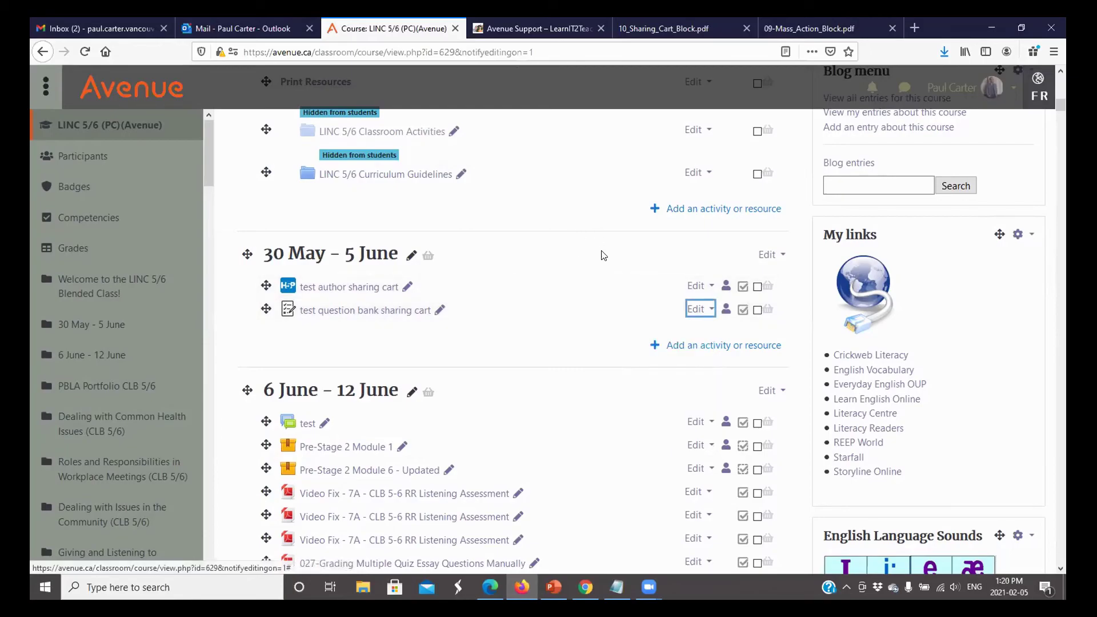
click(698, 311)
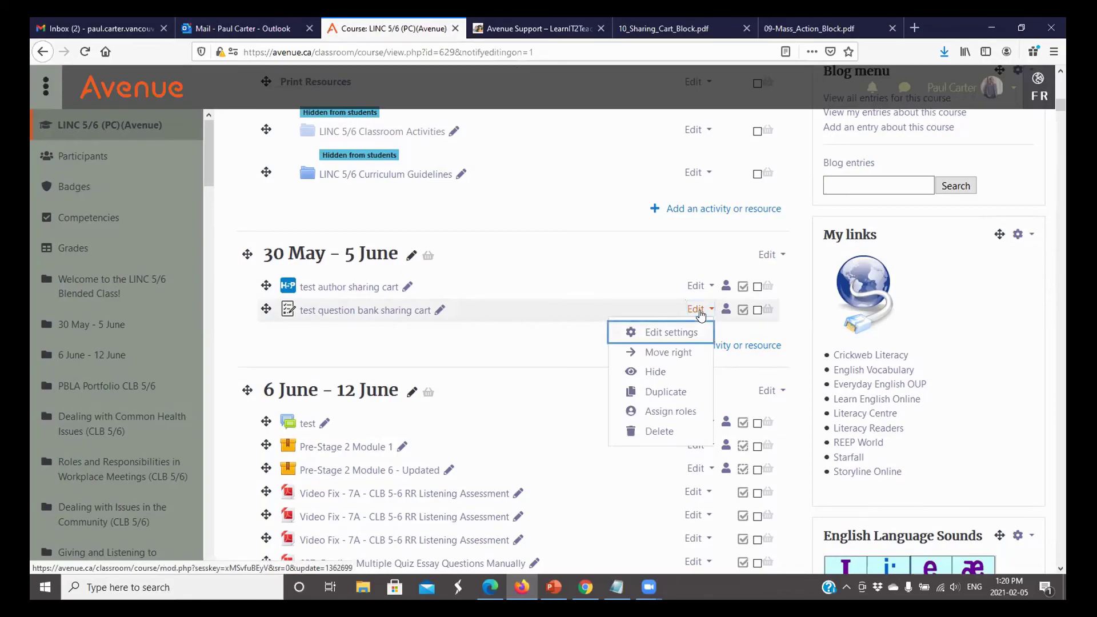
click(671, 331)
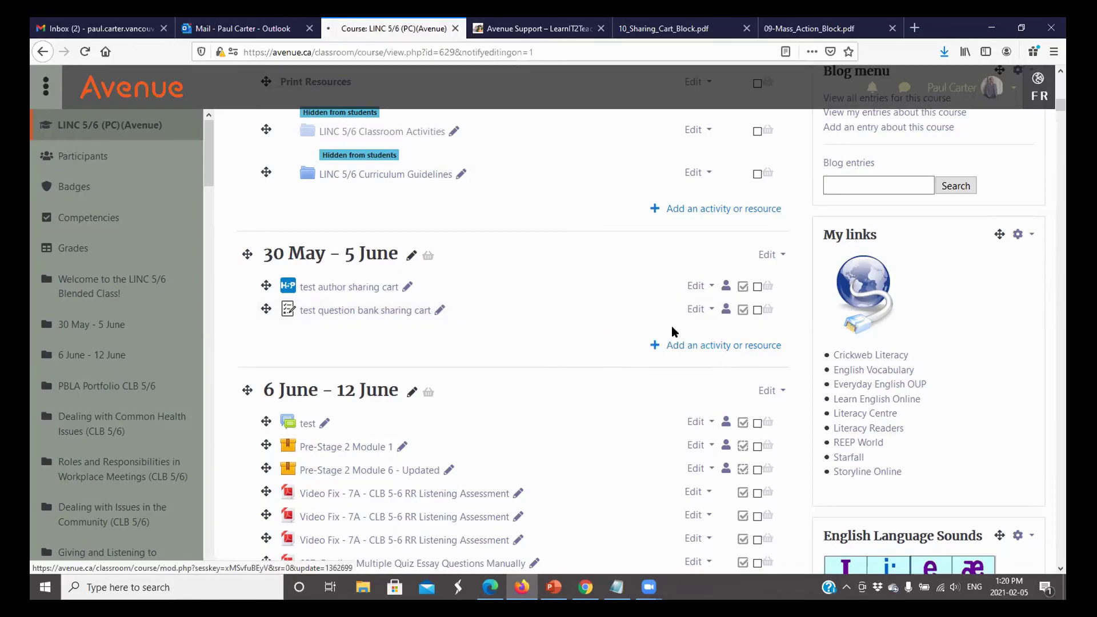
Set the quiz's availability in the common module settings to "Make available but not shown on course page"
scroll(424, 363, down, 10)
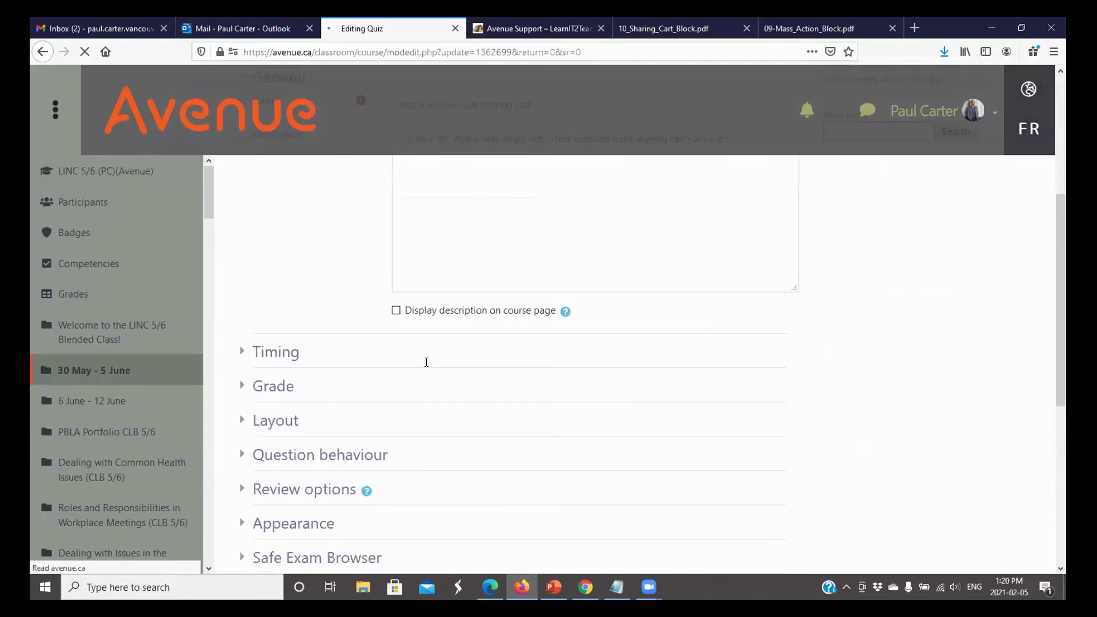
scroll(394, 374, down, 2)
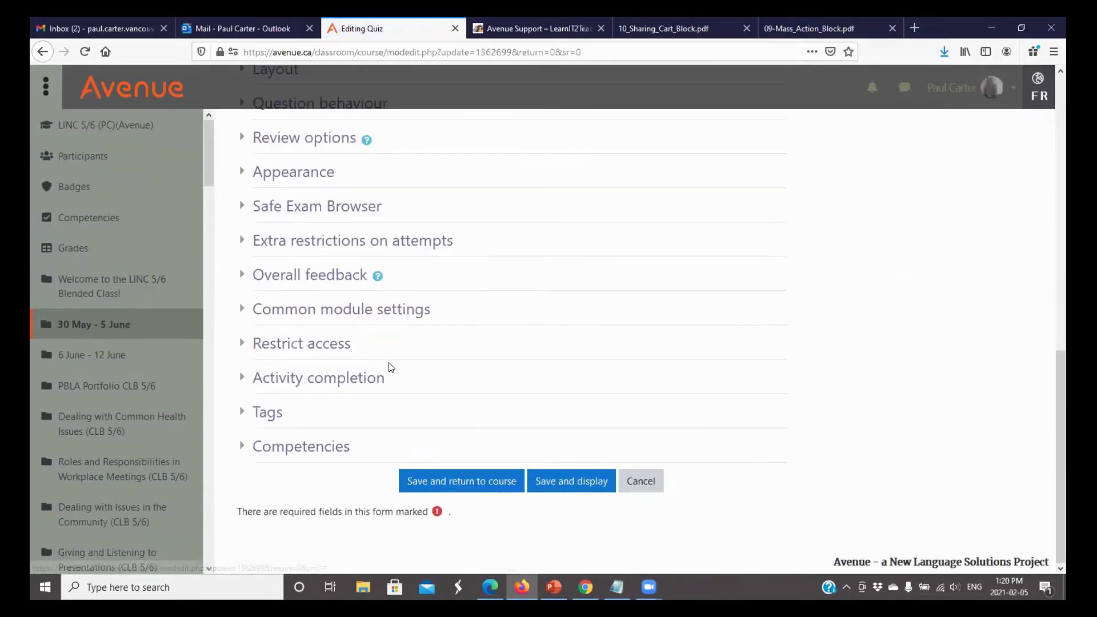
click(380, 311)
scroll(680, 349, down, 1)
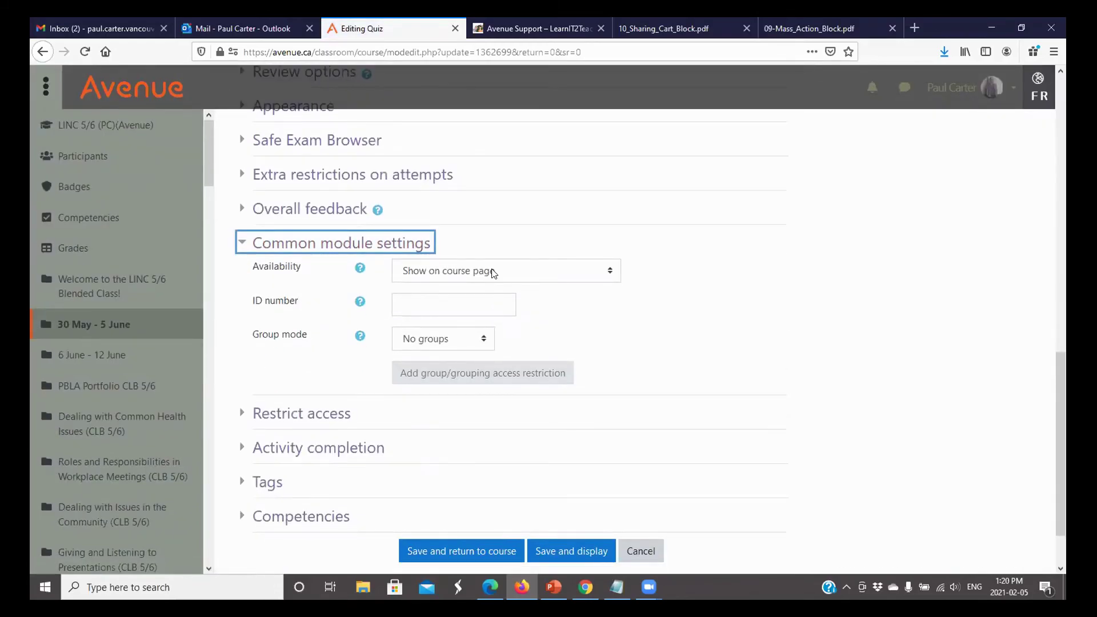
click(608, 273)
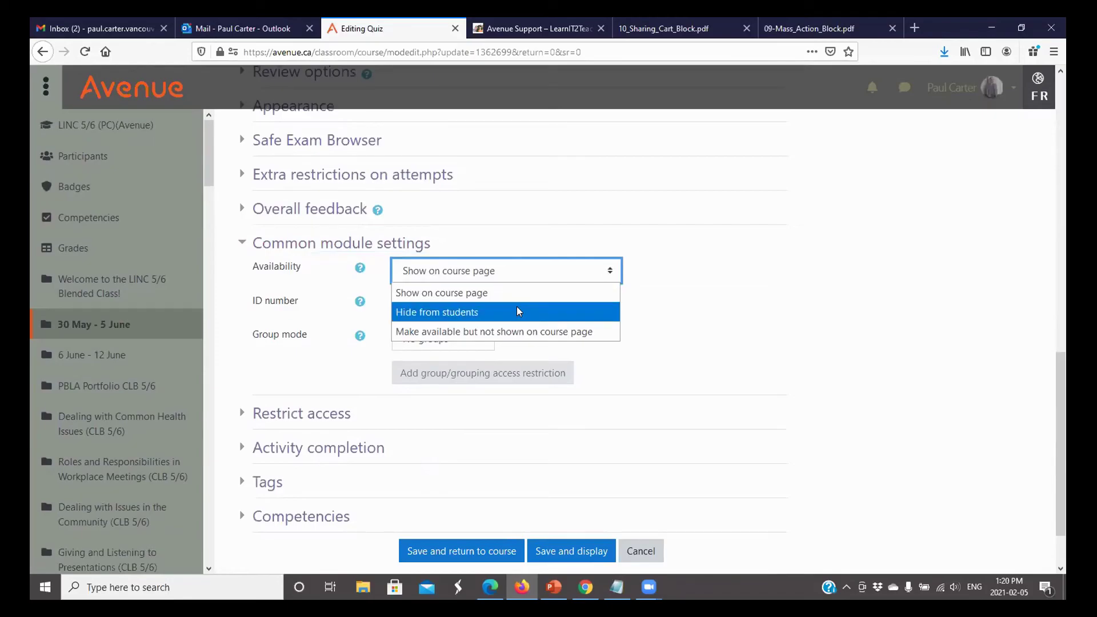
click(552, 331)
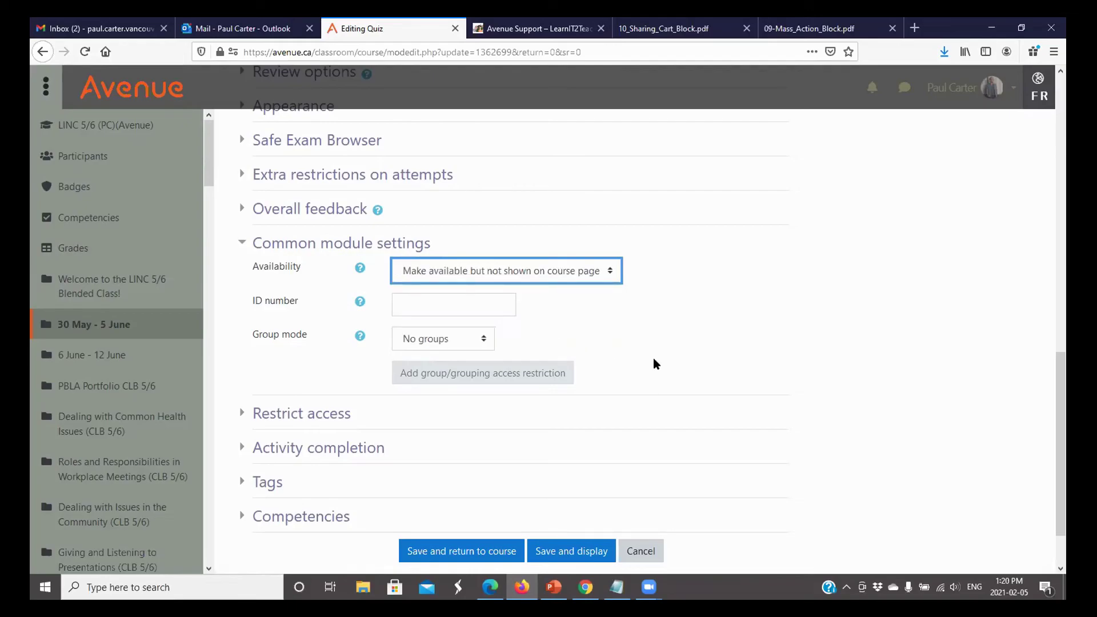
Save the quiz settings, return to the course, and check the quiz's entry in the 30 May - 5 June section
scroll(653, 358, up, 15)
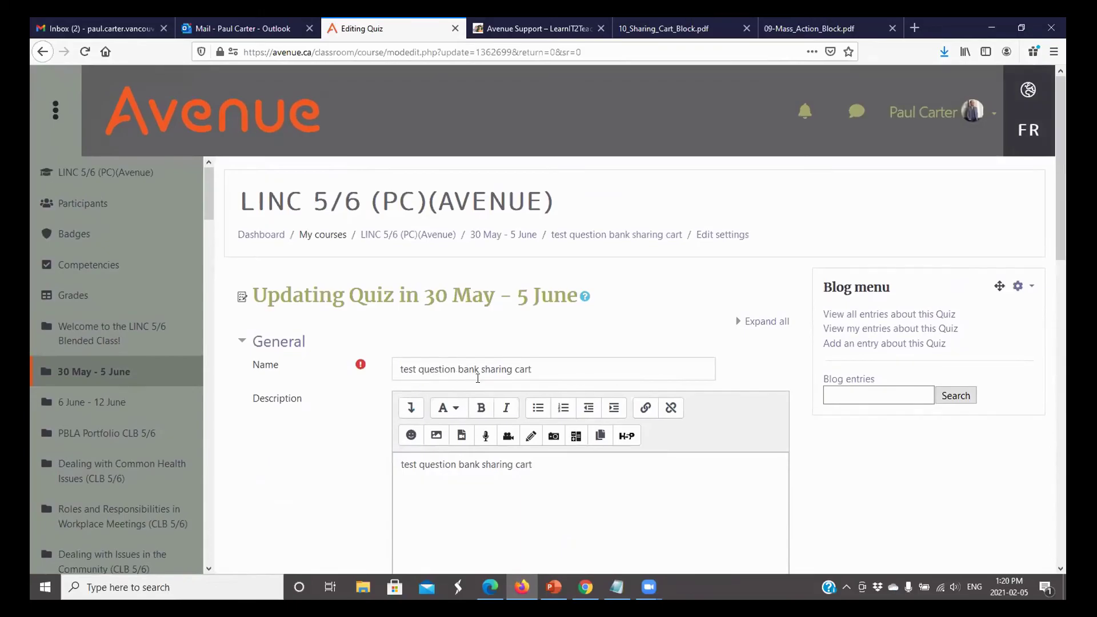
scroll(541, 387, down, 15)
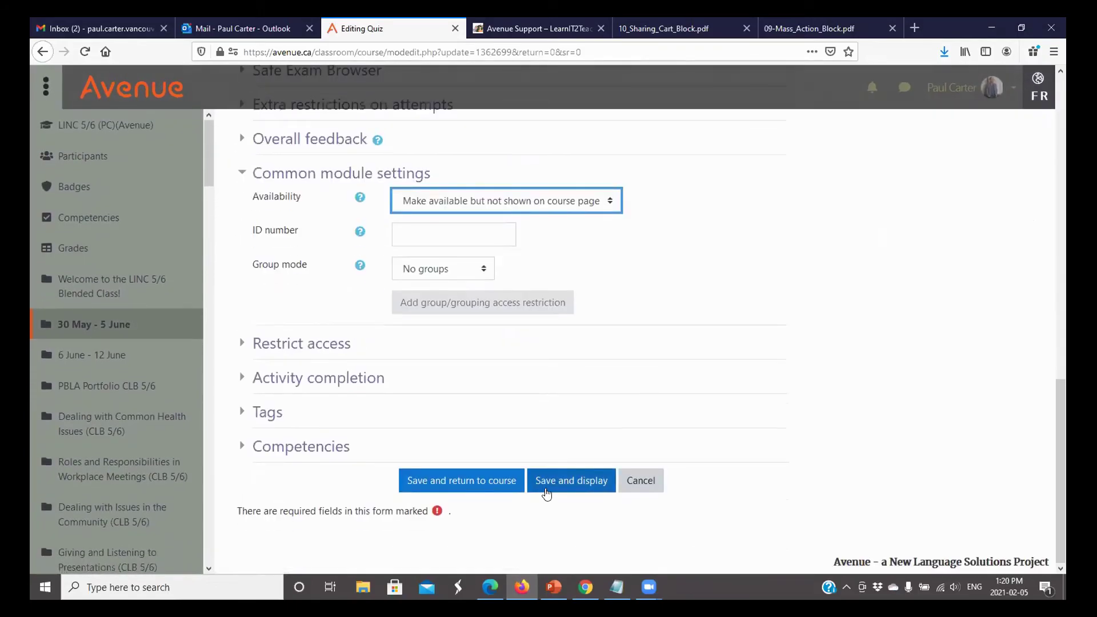
click(435, 490)
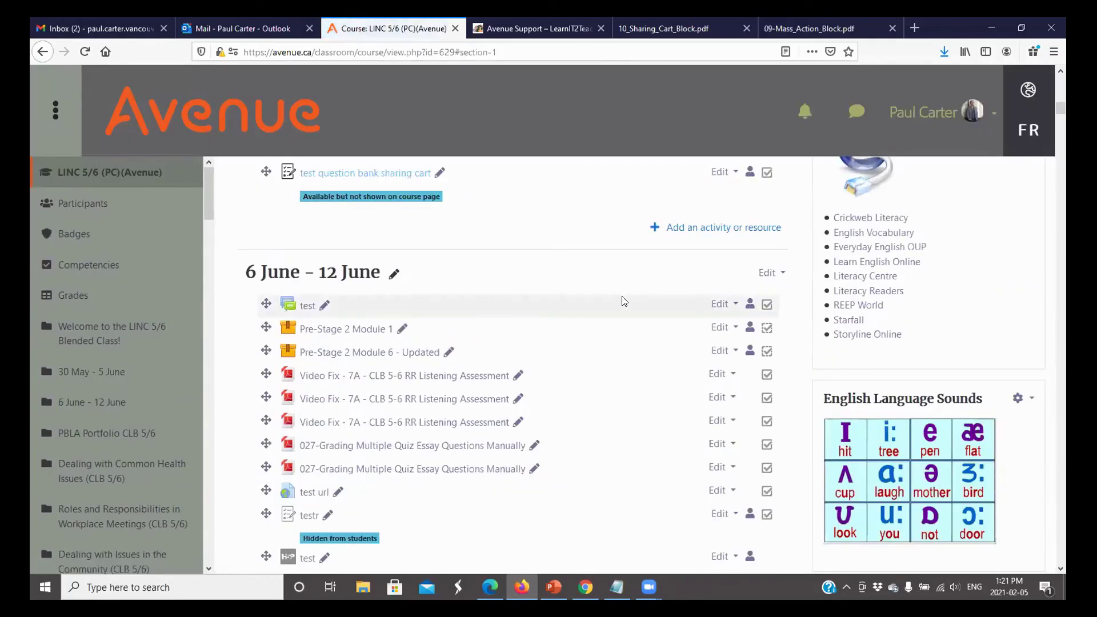
scroll(624, 301, up, 3)
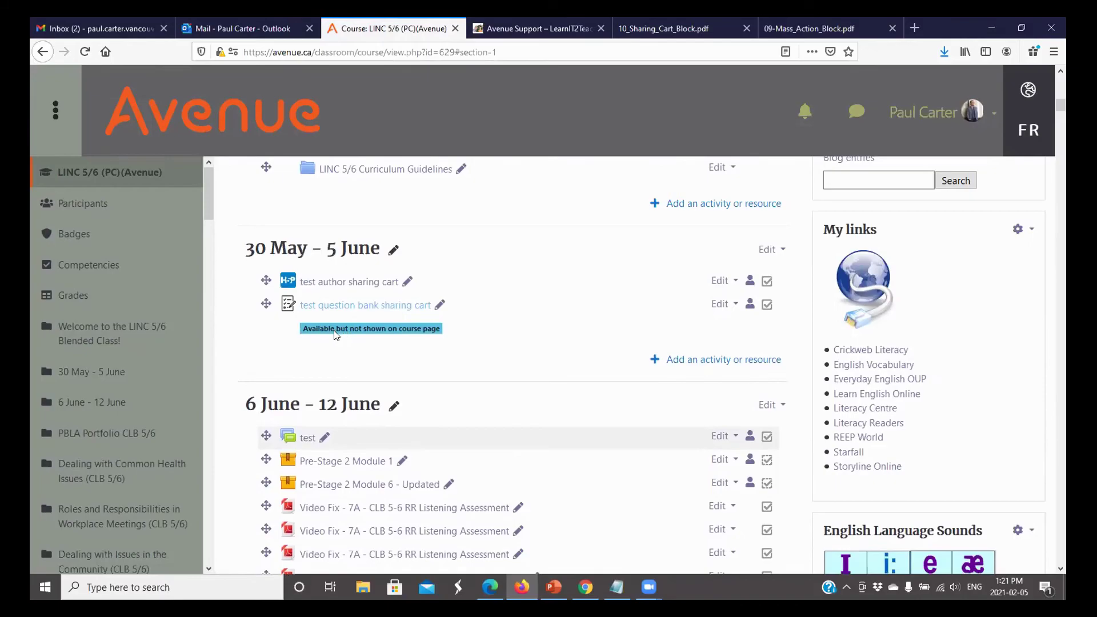